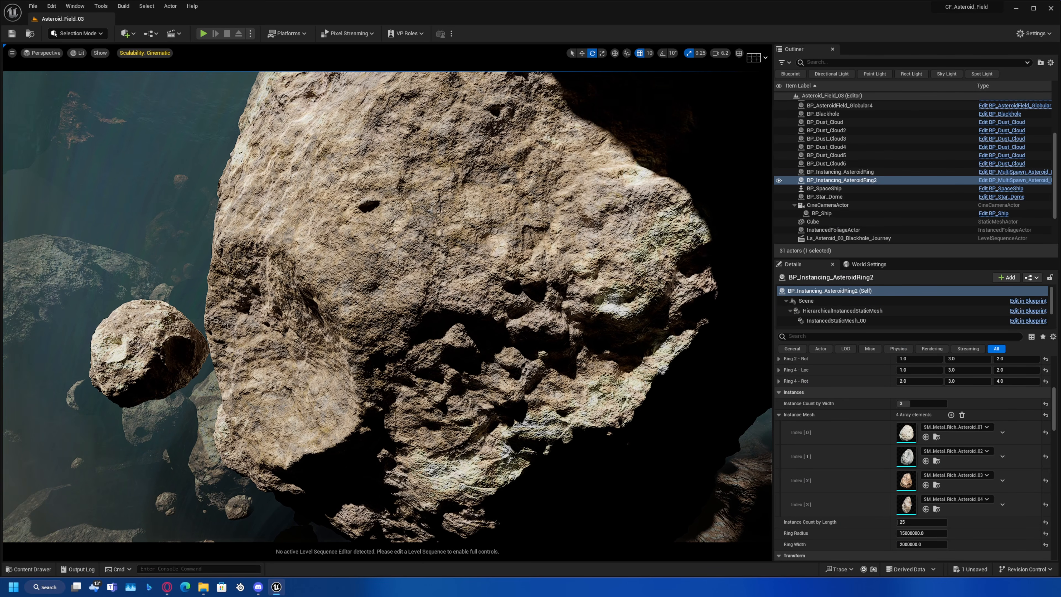
- Examine the large rocks of the asteroid ring and their surface detail up close from several viewpoints in the scene
right_click_drag(317, 327, 314, 408)
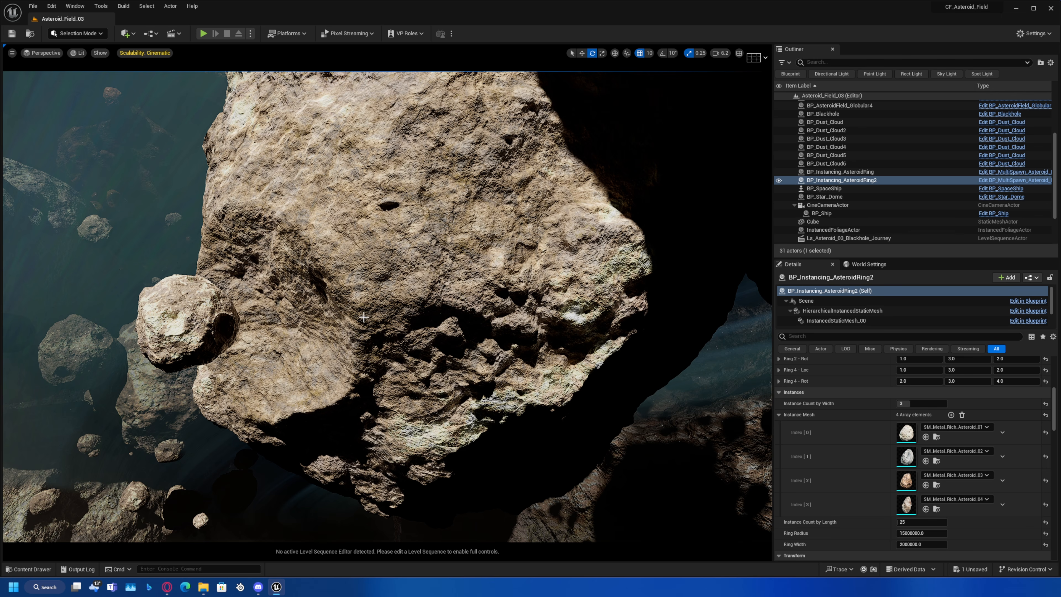
right_click_drag(363, 317, 246, 242)
scroll(387, 306, "down", 1)
key("w")
key("w")
scroll(387, 306, "up", 1)
key("w")
key("w")
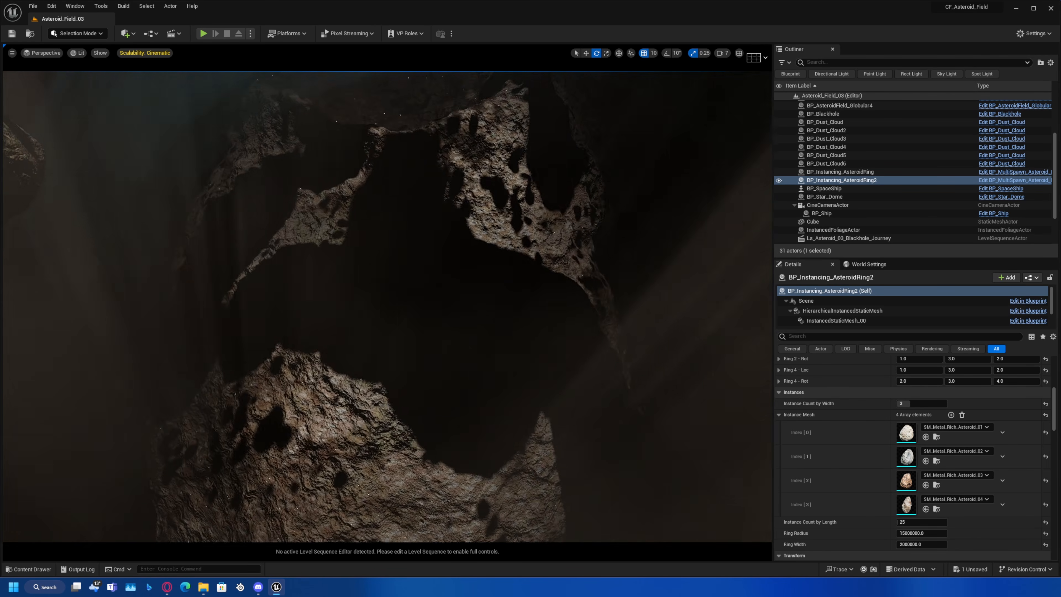
right_click_drag(387, 307, 367, 271)
scroll(387, 306, "up", 4)
scroll(387, 306, "up", 4)
scroll(387, 306, "down", 4)
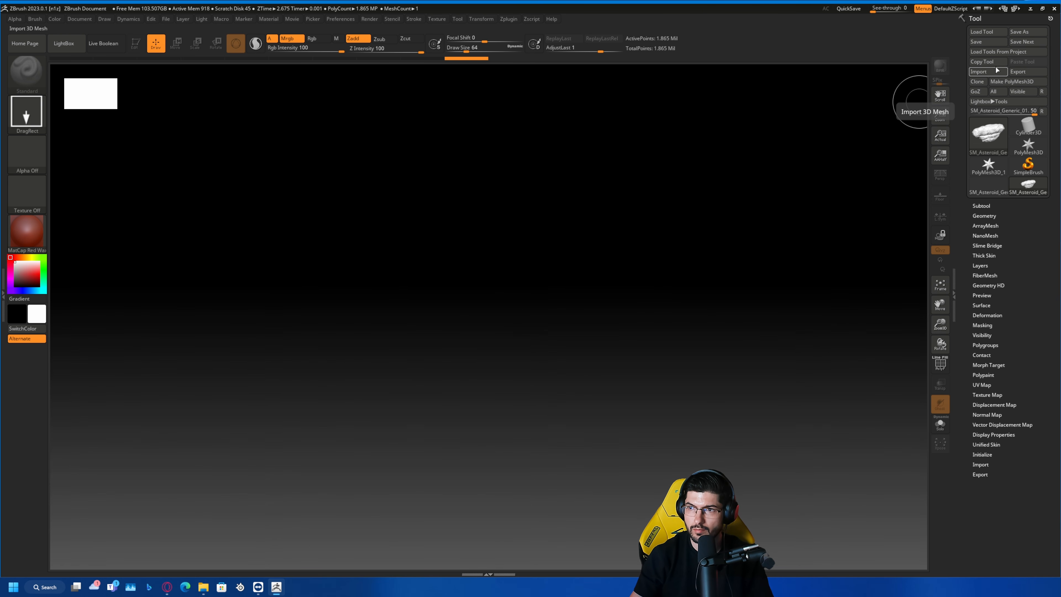
- In ZBrush, import Asteroid_Tutorial_Example.fbx from the High-Poly Unwrap folder, accepting the FBX import options
left_click(988, 72)
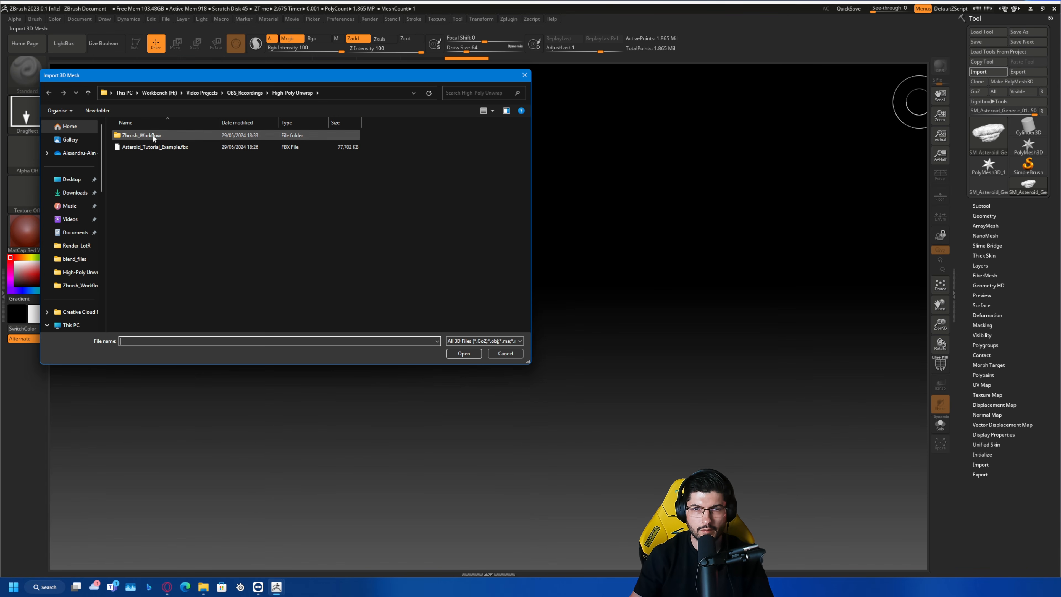
left_click(150, 147)
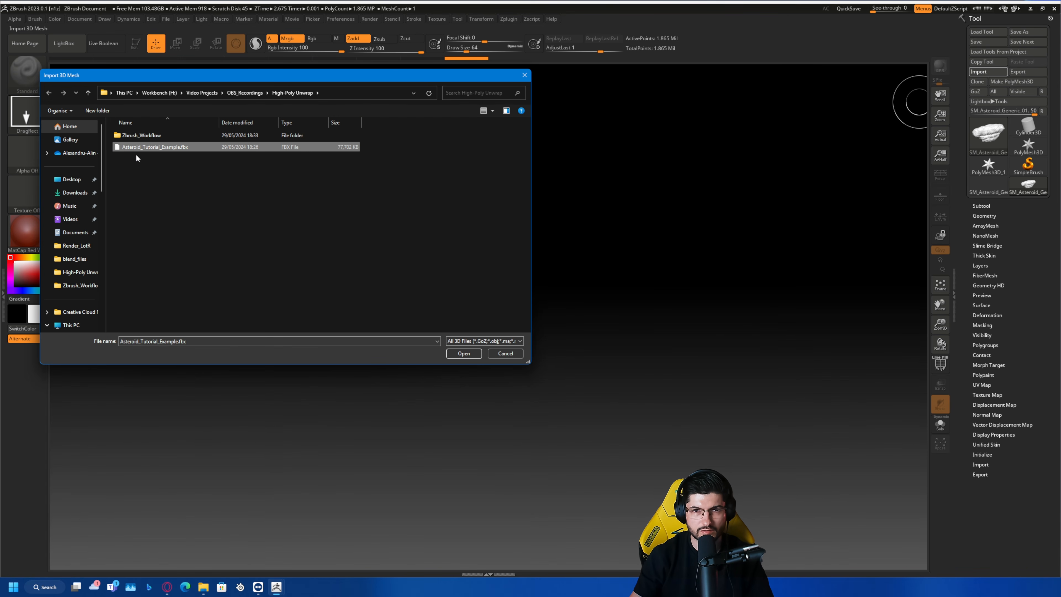
double_click(152, 148)
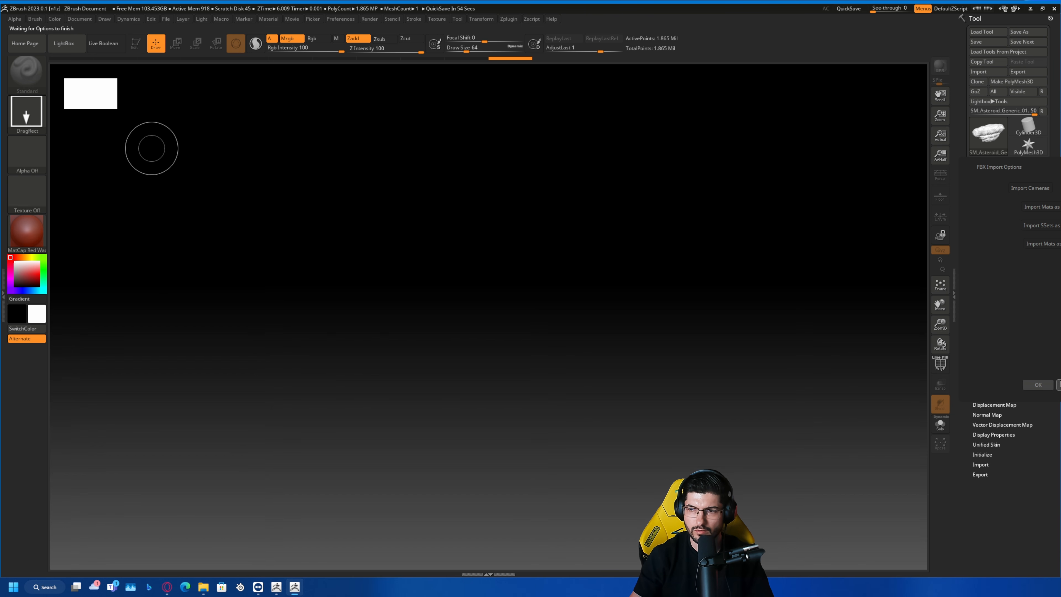
left_click(1038, 385)
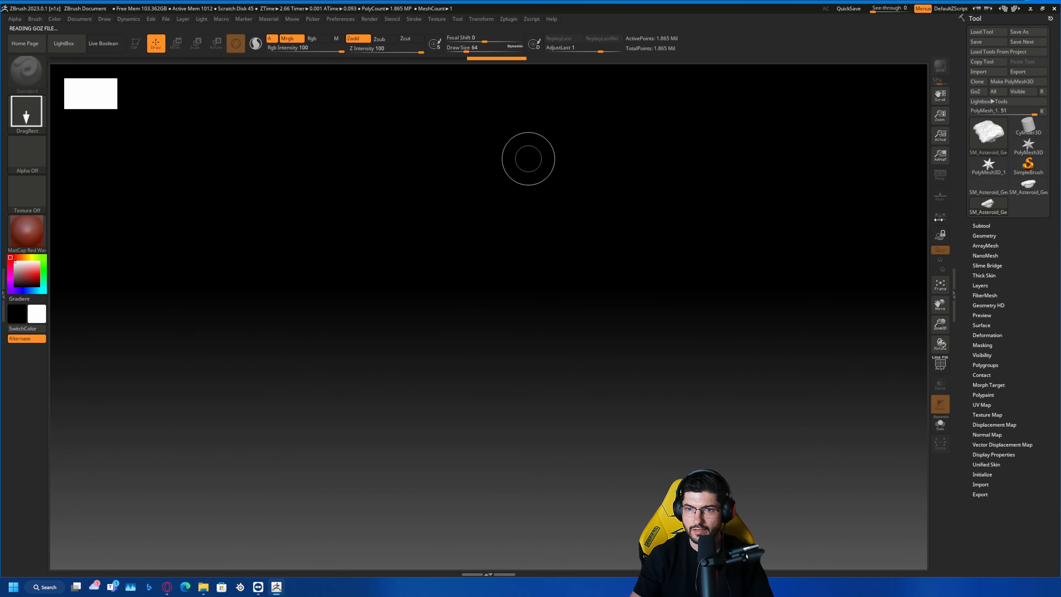
- Place the imported asteroid mesh on the canvas and put it into Edit mode
mouse_move(485, 225)
left_mouse_down()
mouse_move(711, 372)
mouse_move(611, 486)
mouse_move(492, 414)
left_mouse_up()
key("t")
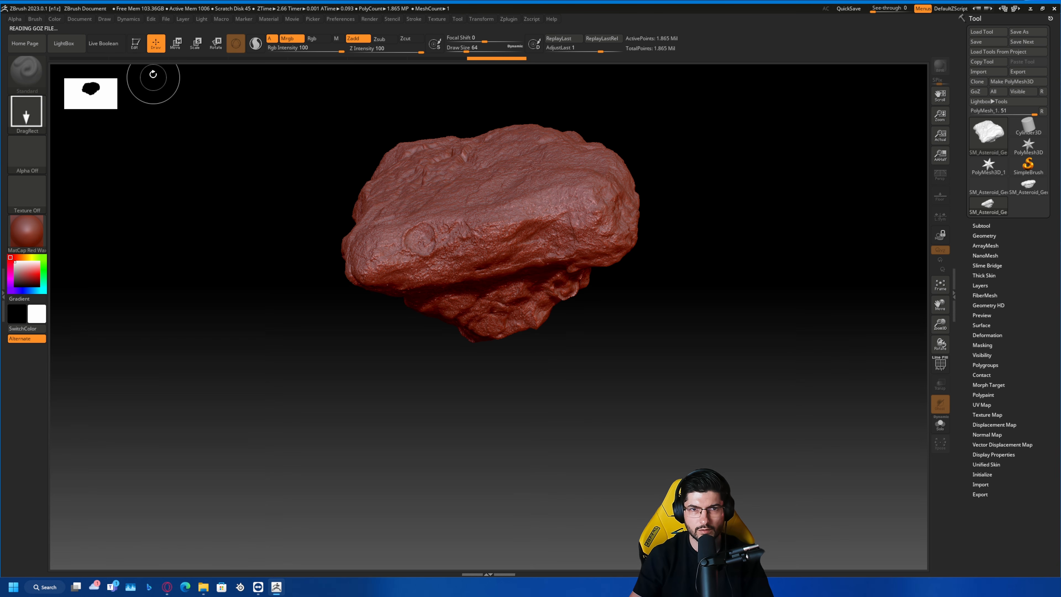
left_click(138, 43)
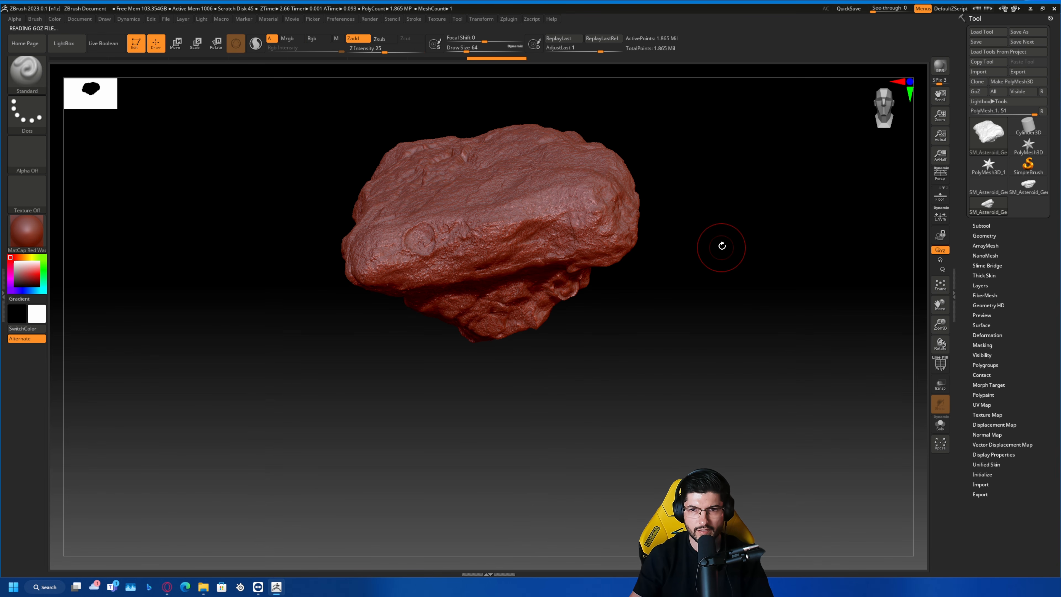
mouse_move(721, 246)
left_mouse_down()
mouse_move(670, 246)
mouse_move(715, 241)
mouse_move(689, 310)
mouse_move(634, 287)
left_mouse_up()
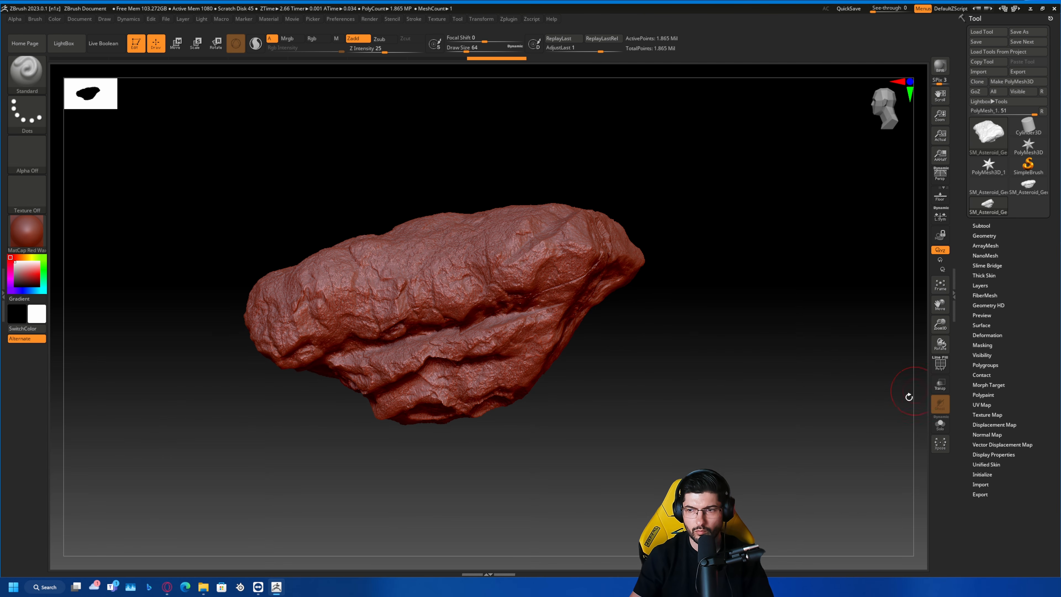
- Examine the asteroid's polygon density up close with the PolyFrame display, and its shaded surface from several sides with PolyFrame off
left_click(940, 364)
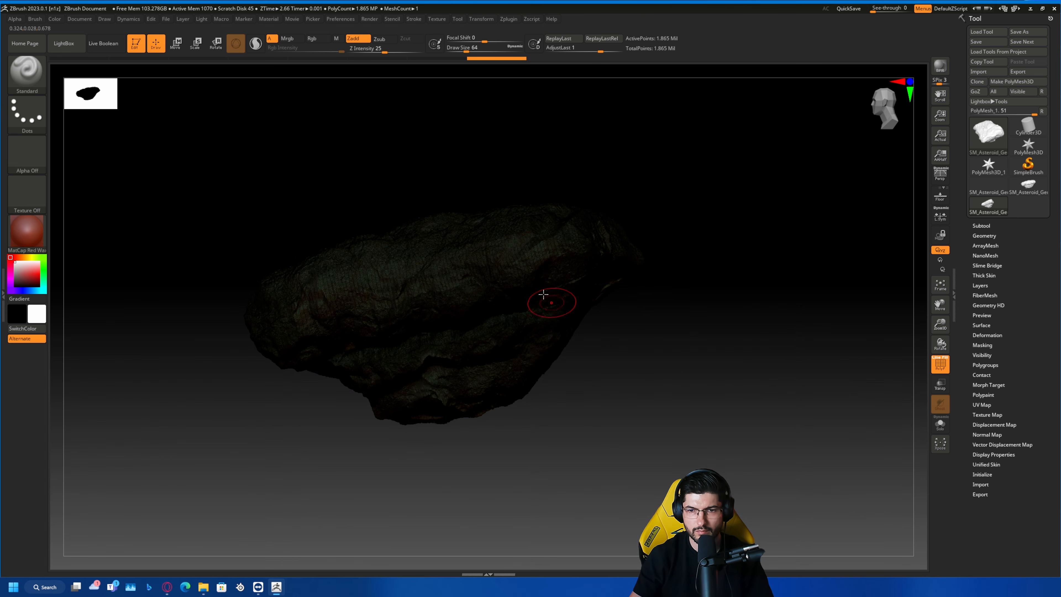
left_click(939, 371)
left_click(938, 371)
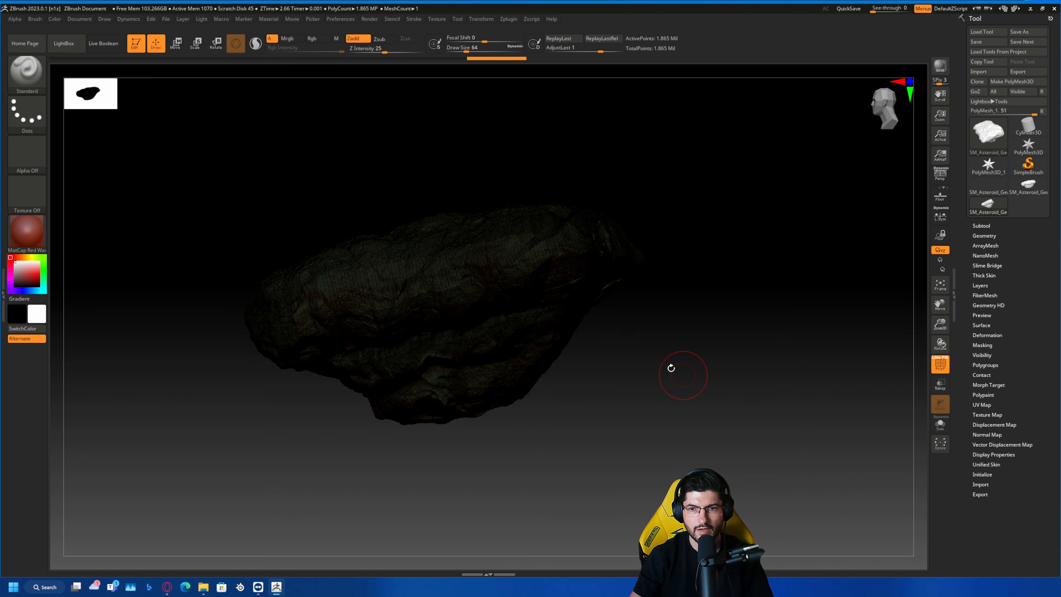
right_click_drag(658, 305, 727, 414, "ctrl")
right_click_drag(510, 265, 541, 376, "ctrl")
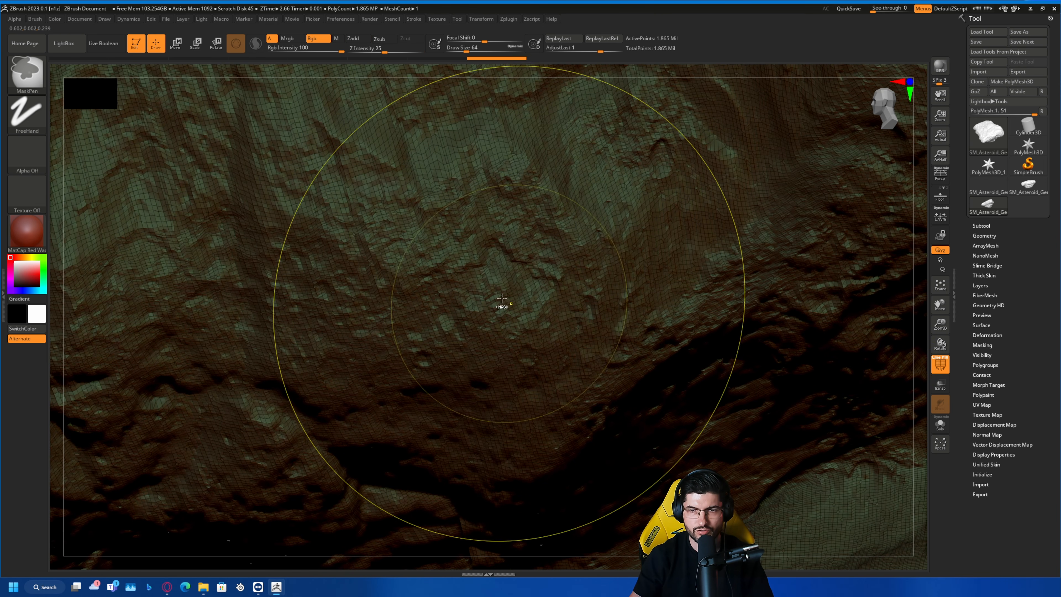
right_click_drag(497, 303, 679, 328, "ctrl")
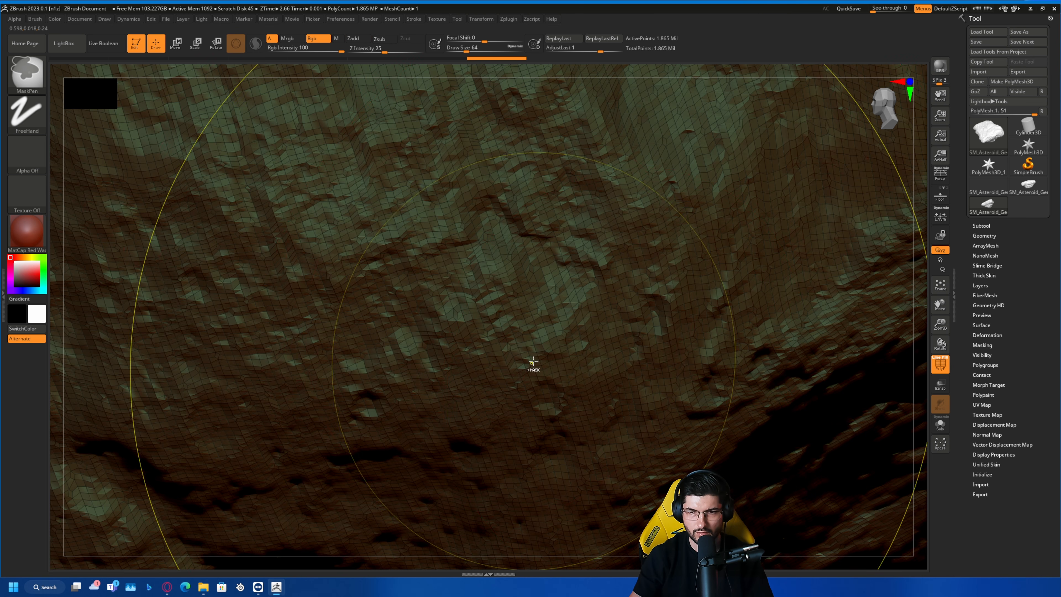
right_click_drag(534, 363, 564, 377, "ctrl")
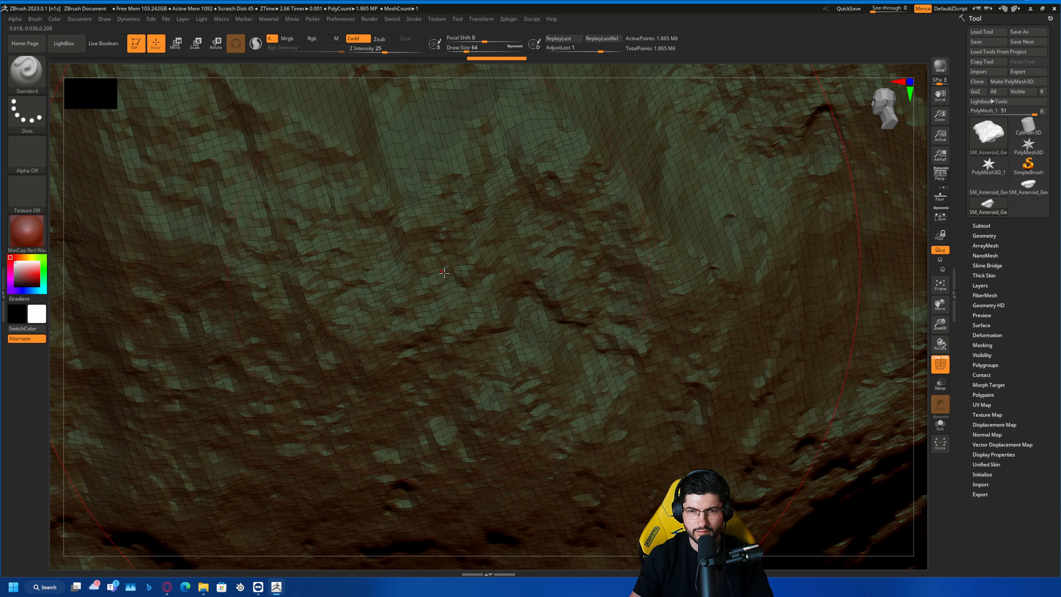
mouse_move(450, 274)
right_mouse_down("ctrl")
mouse_move(421, 182)
mouse_move(488, 275)
right_mouse_up("ctrl")
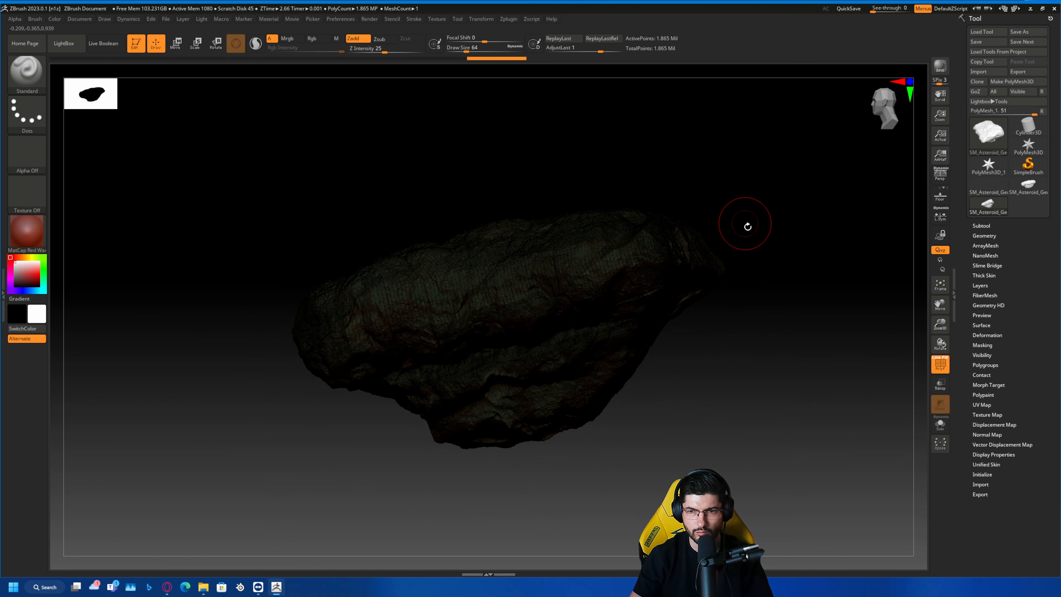
right_click_drag(747, 227, 773, 312)
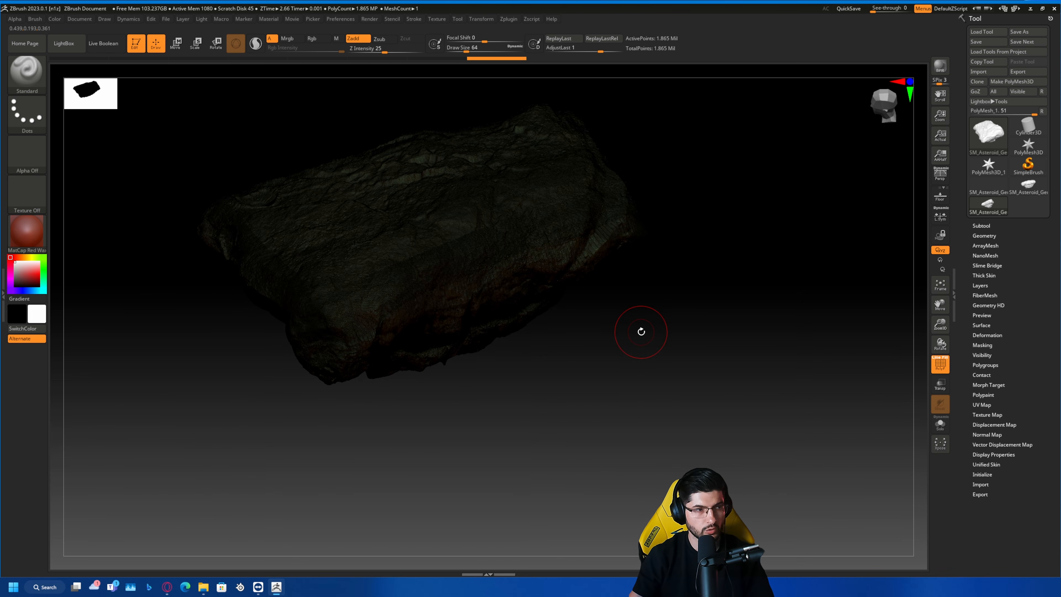
key("shift+f")
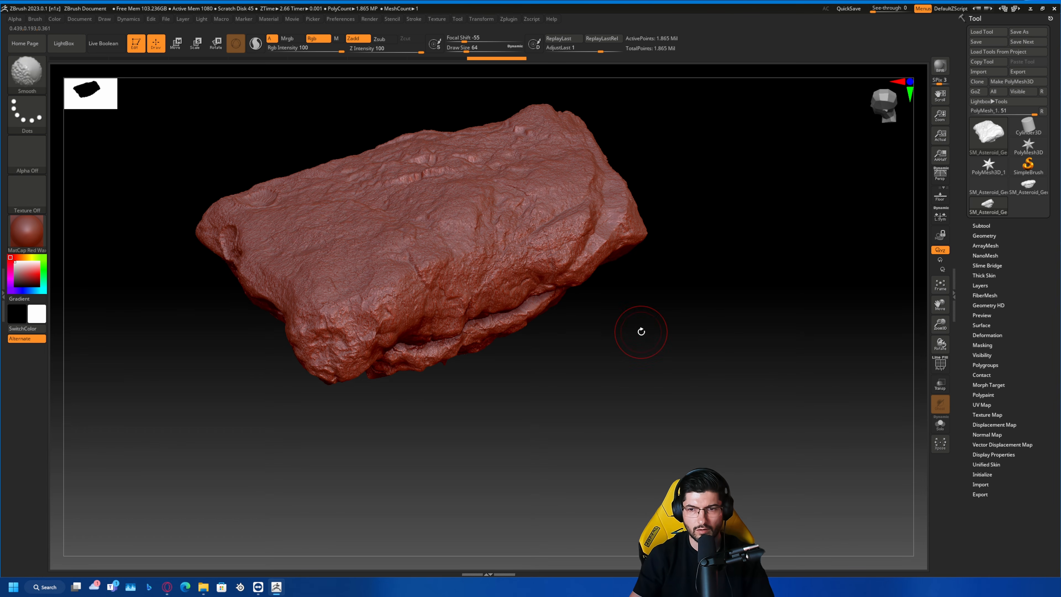
right_click_drag(746, 347, 624, 222)
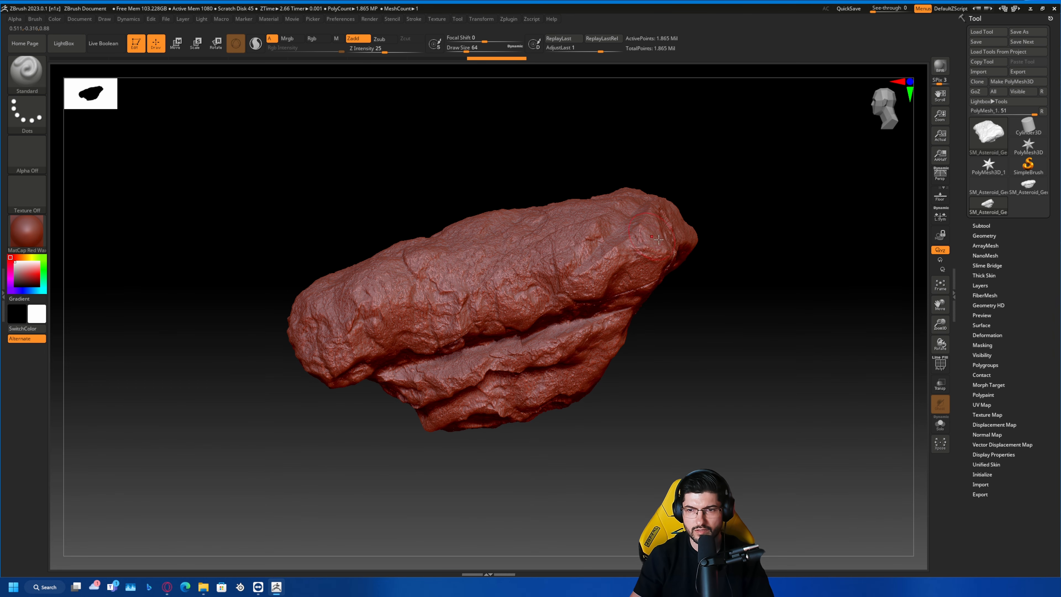
right_click_drag(658, 239, 730, 272)
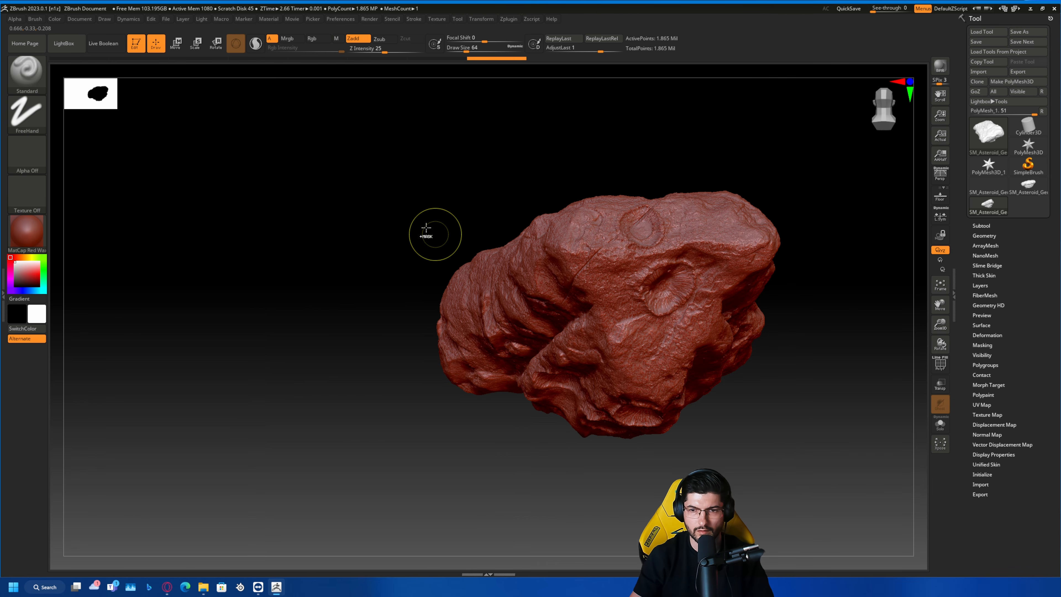
right_click_drag(433, 233, 410, 246, "ctrl")
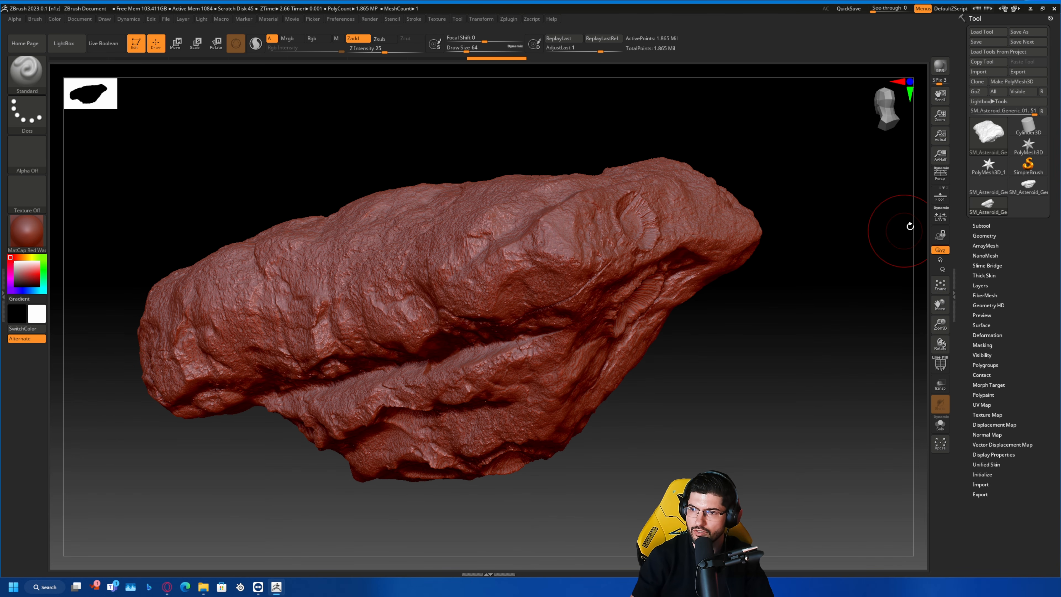
- Expand both the Subtool and the Geometry settings of the asteroid, keeping the two sections open together
key("shift")
left_click(978, 228)
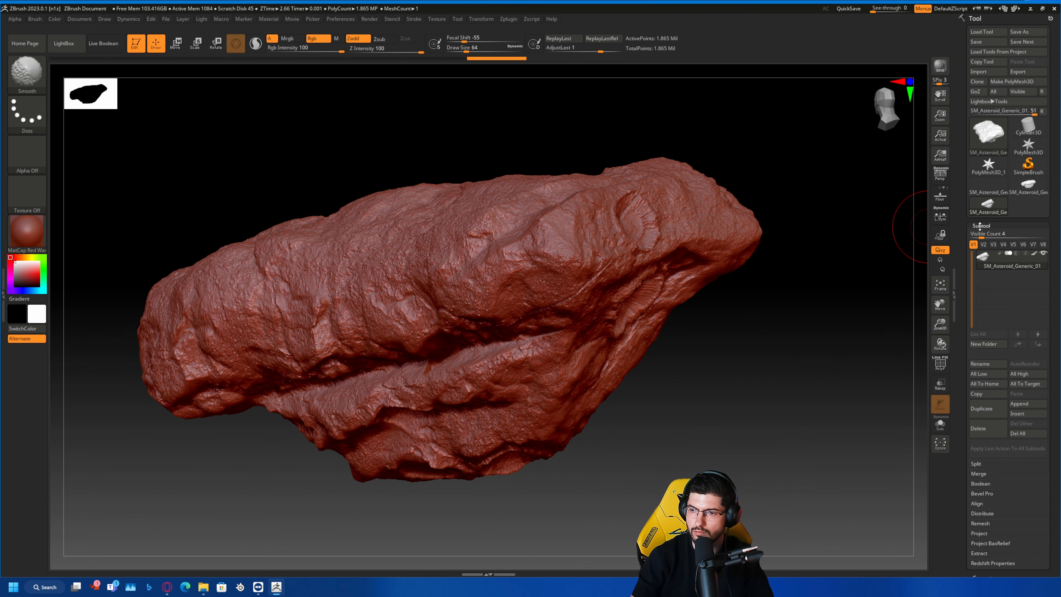
scroll(993, 415, "down", 3)
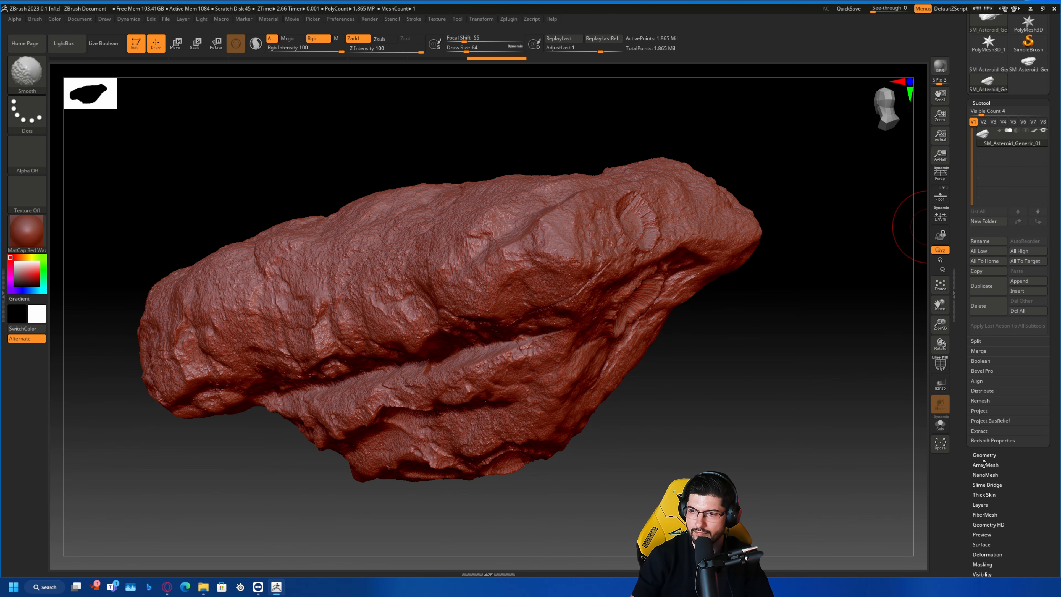
left_click(986, 455)
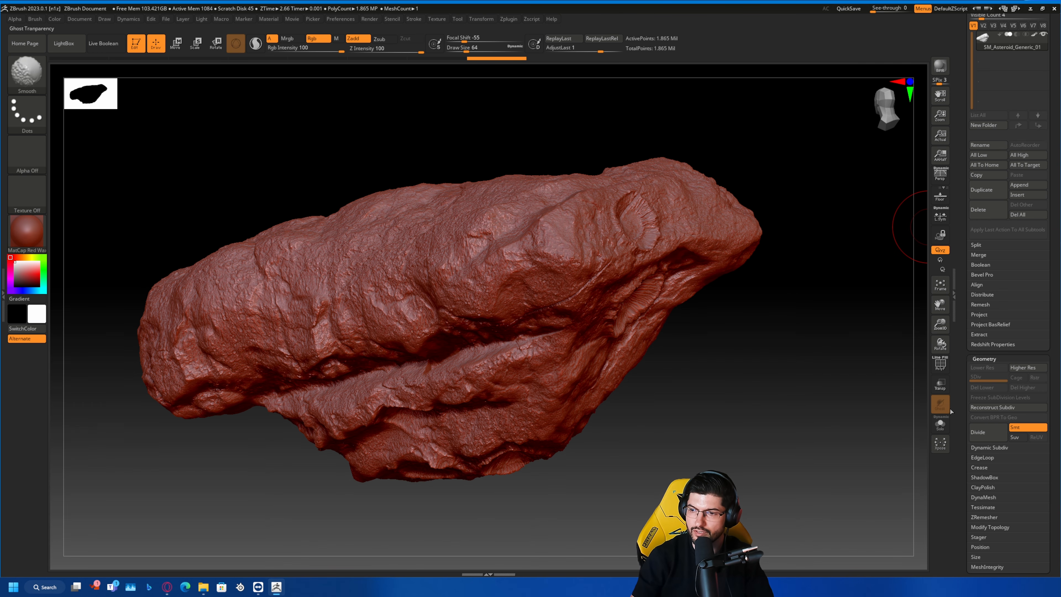
scroll(1021, 385, "down", 8)
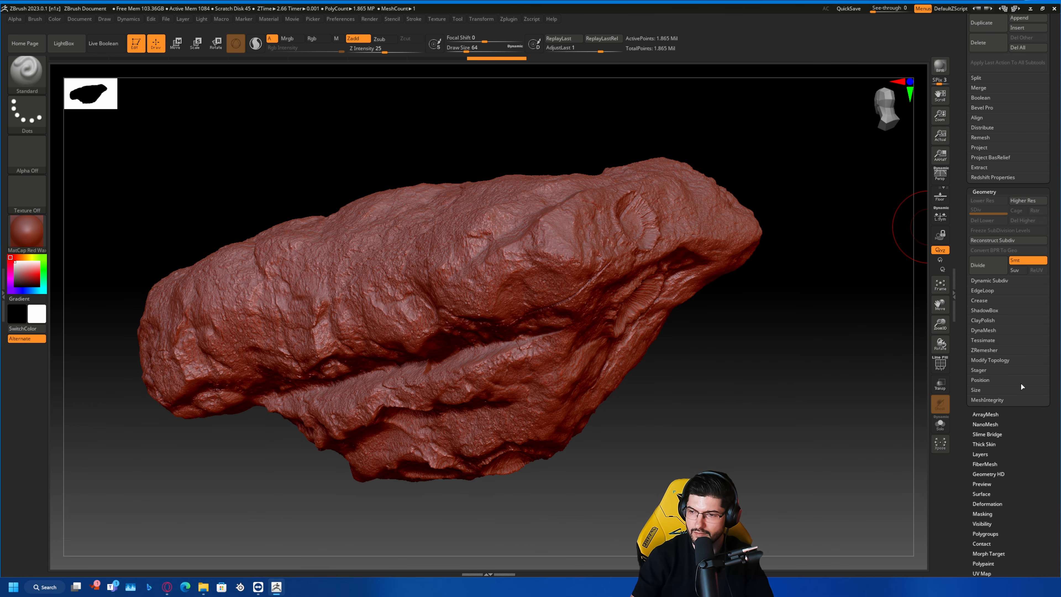
scroll(1021, 386, "up", 9)
scroll(1022, 382, "up", 6)
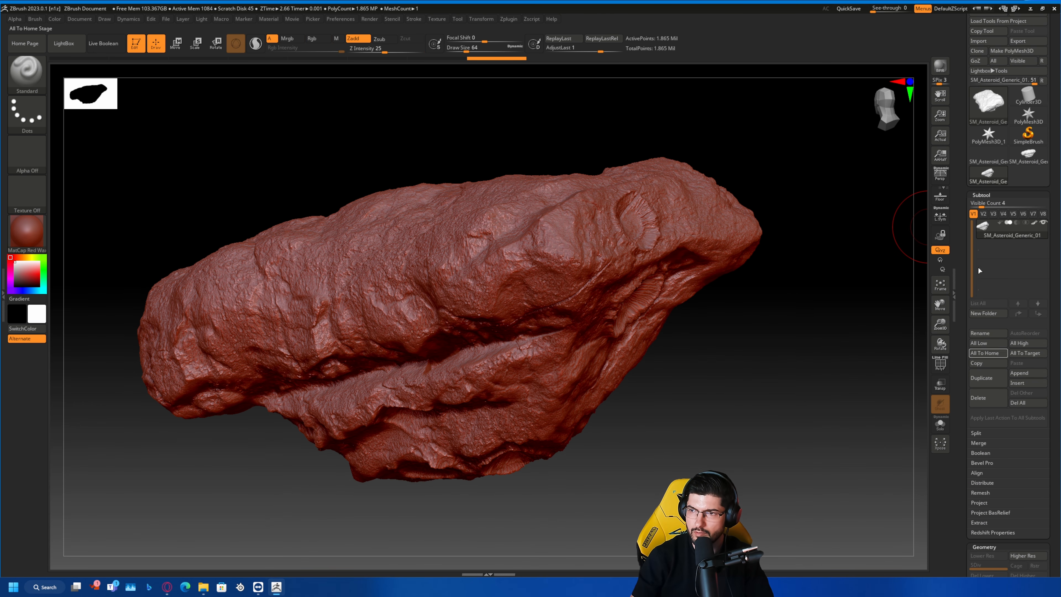
scroll(977, 216, "down", 5)
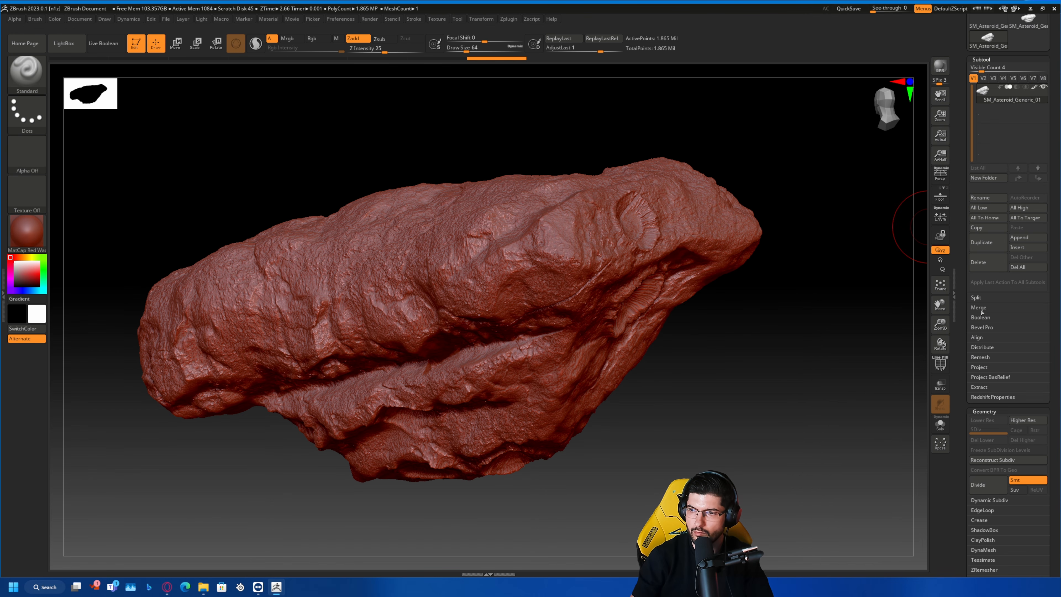
scroll(1005, 138, "up", 5)
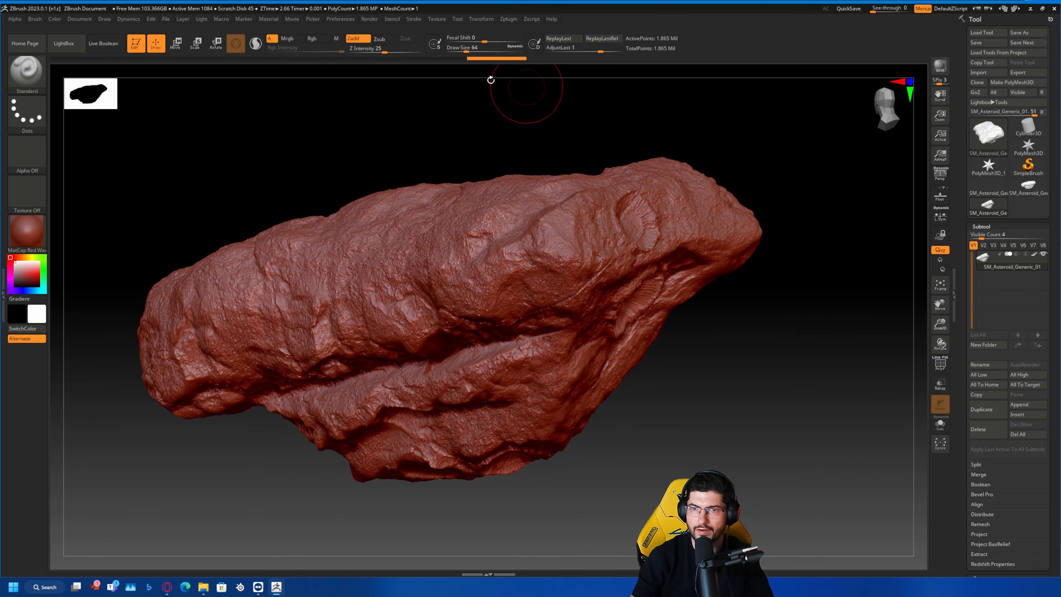
- Dock the Zplugin palette beside the canvas and expand its FBX ExportImport and UV Master sections
left_click(516, 21)
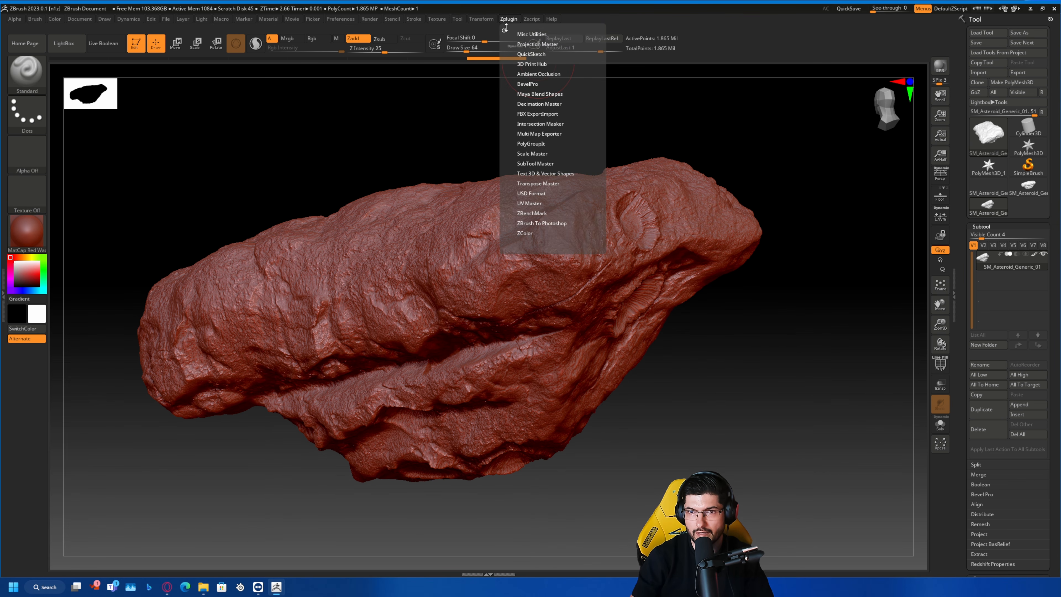
mouse_move(504, 31)
left_mouse_down("ctrl")
mouse_move(956, 50)
mouse_move(858, 45)
mouse_move(768, 22)
mouse_move(377, 59)
mouse_move(969, 30)
left_mouse_up("ctrl")
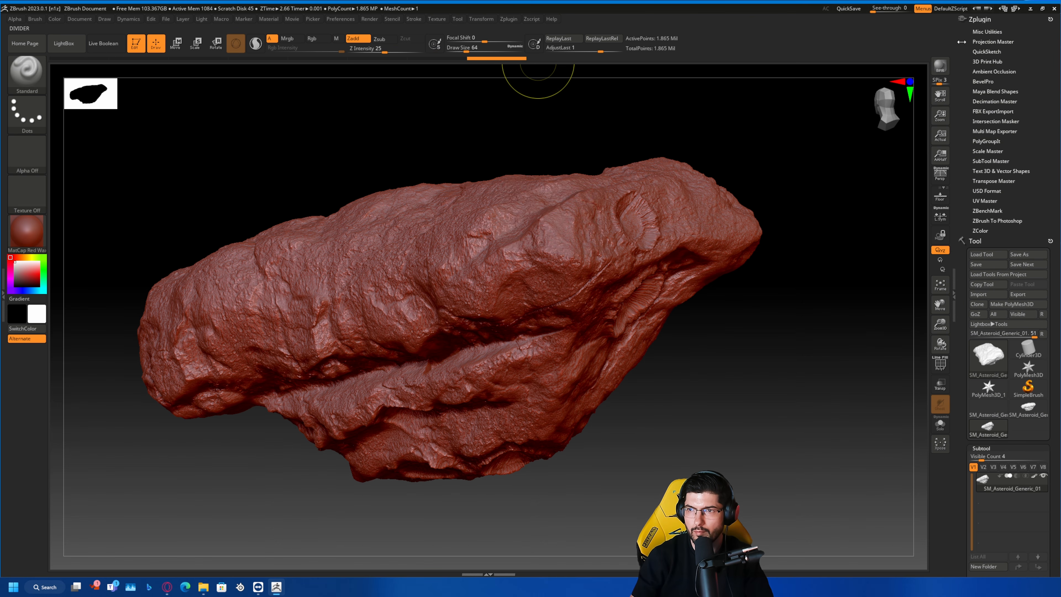
key("shift")
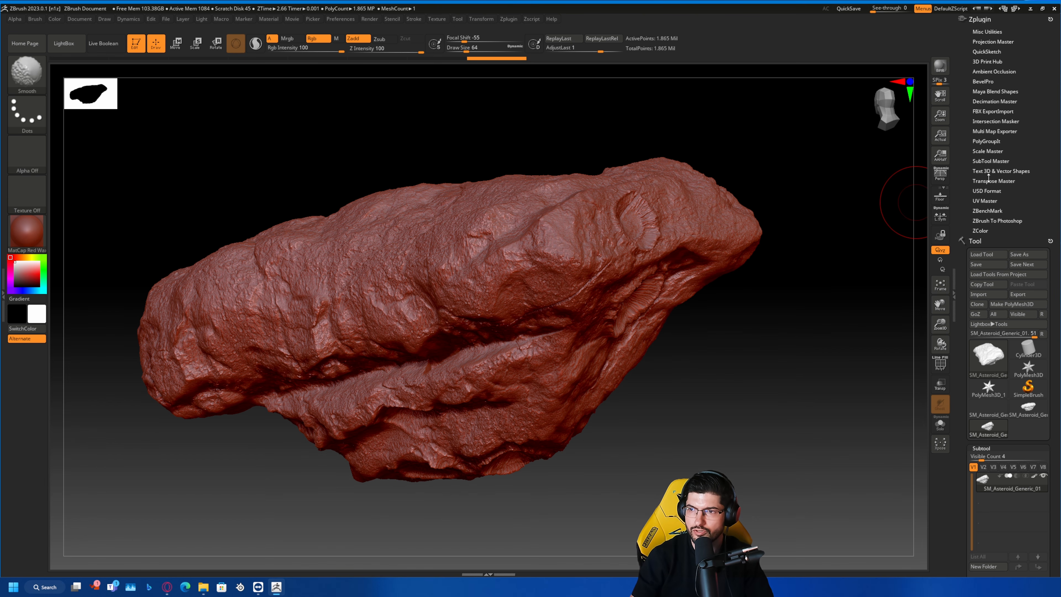
left_click(985, 110)
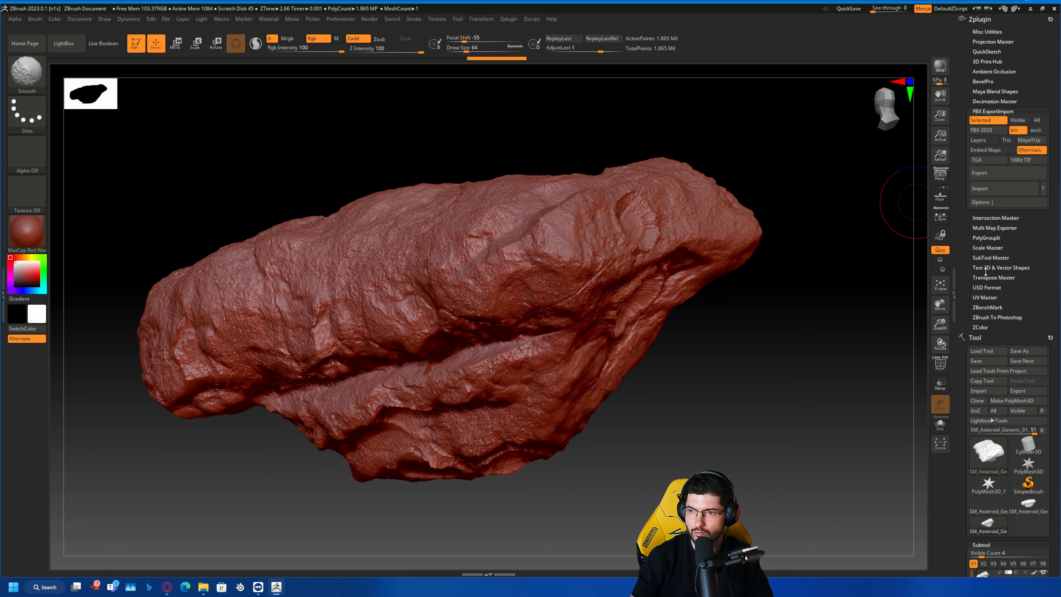
left_click(987, 297, "shift")
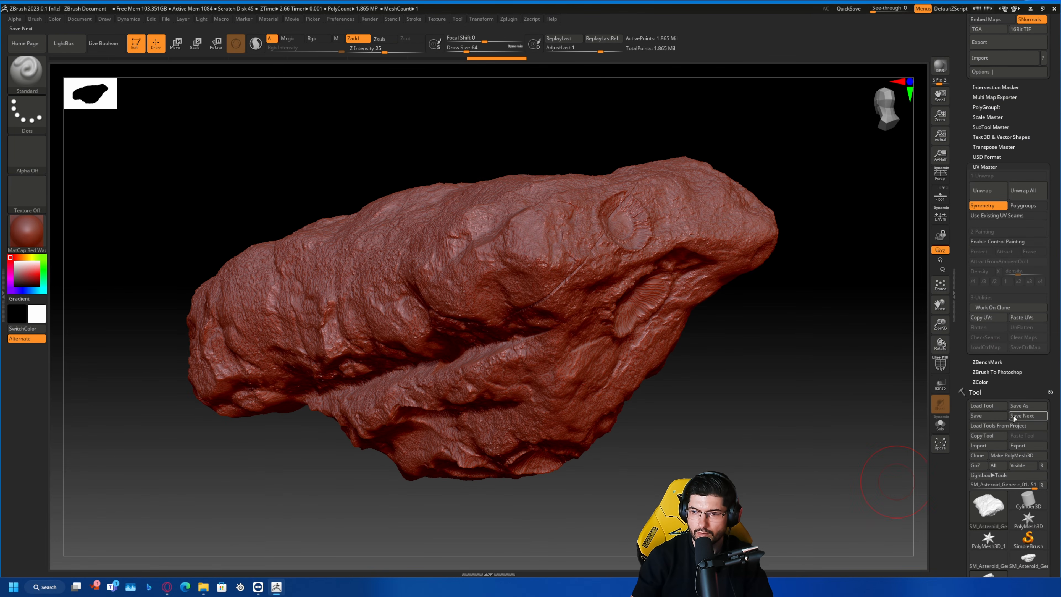
- Duplicate the SM_Asteroid_Generic_01 subtool and make the copy the active subtool
scroll(1015, 418, "down", 6)
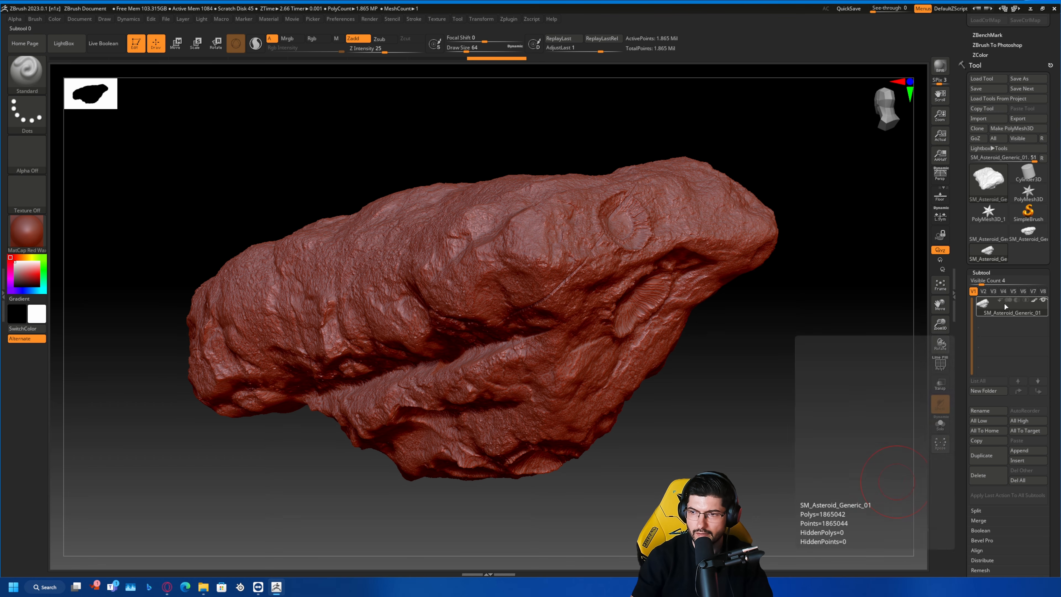
scroll(986, 414, "down", 1)
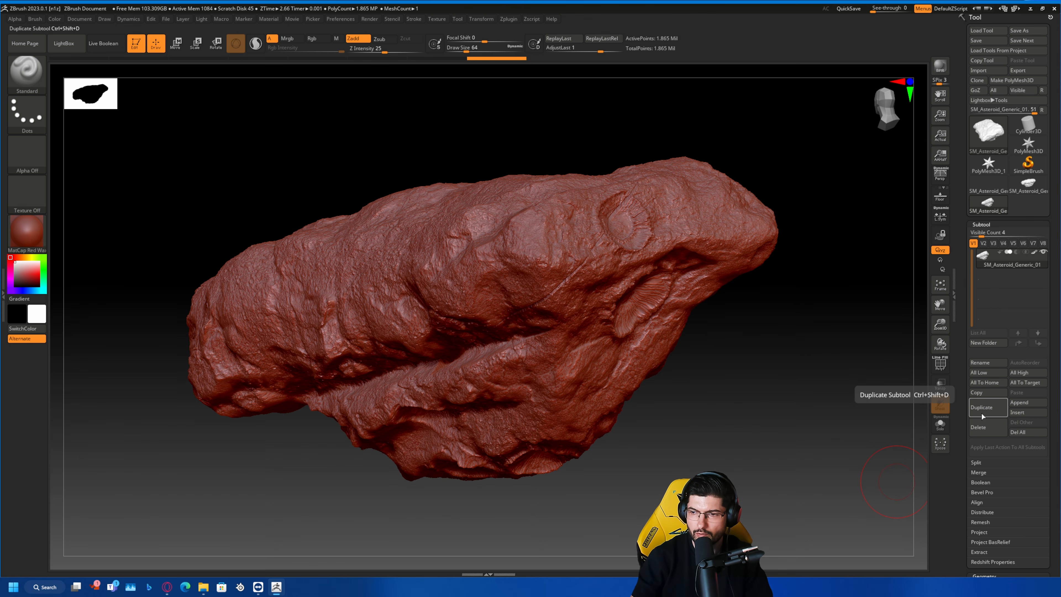
left_click(985, 412)
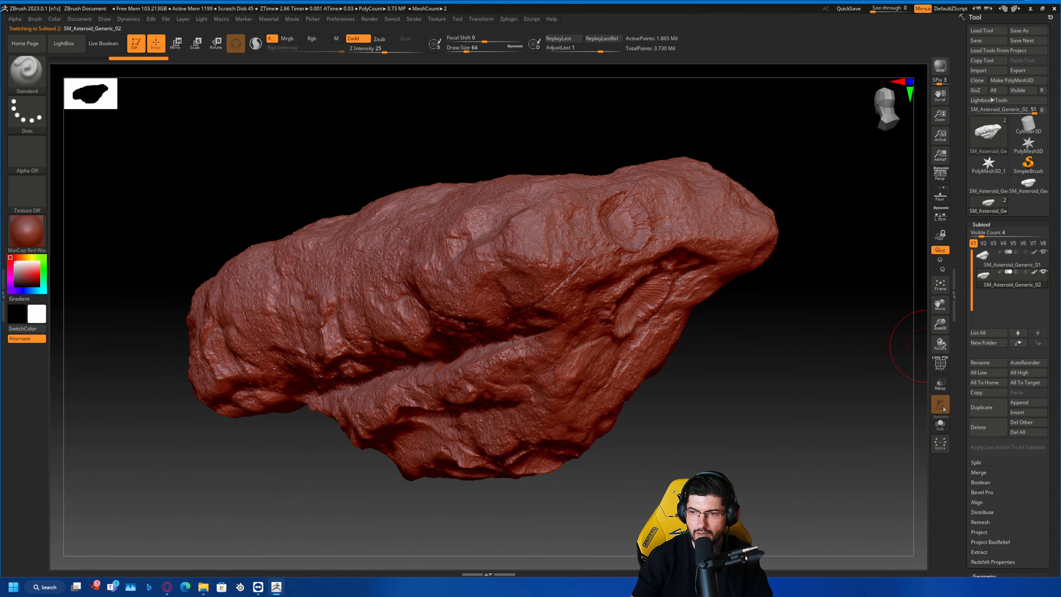
- Remesh the duplicated asteroid SM_Asteroid_Generic_02 with ZRemesher at a Target Polygons Count of 18
scroll(990, 451, "down", 5)
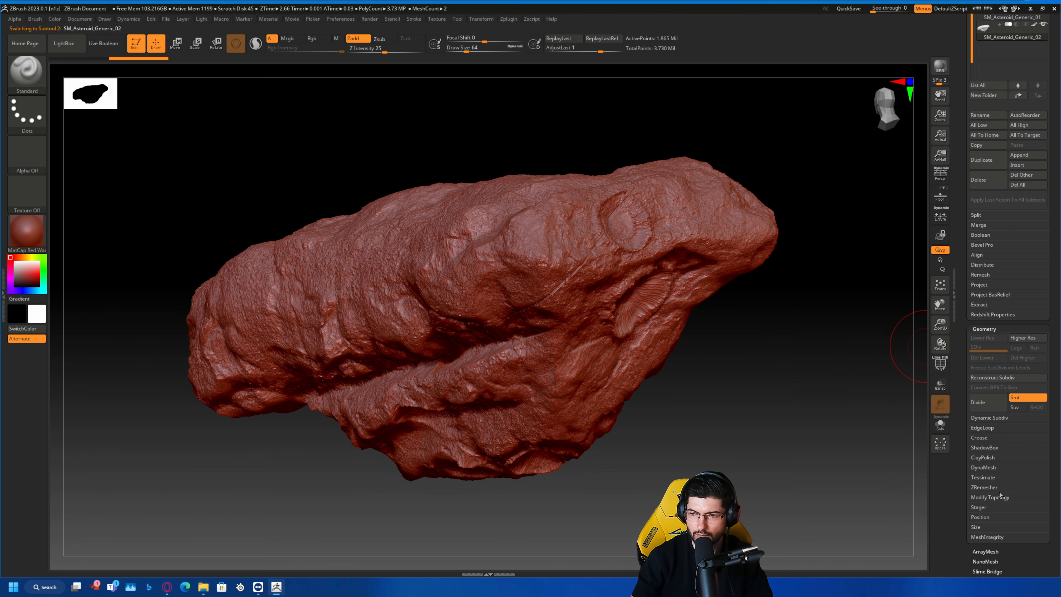
left_click(985, 488)
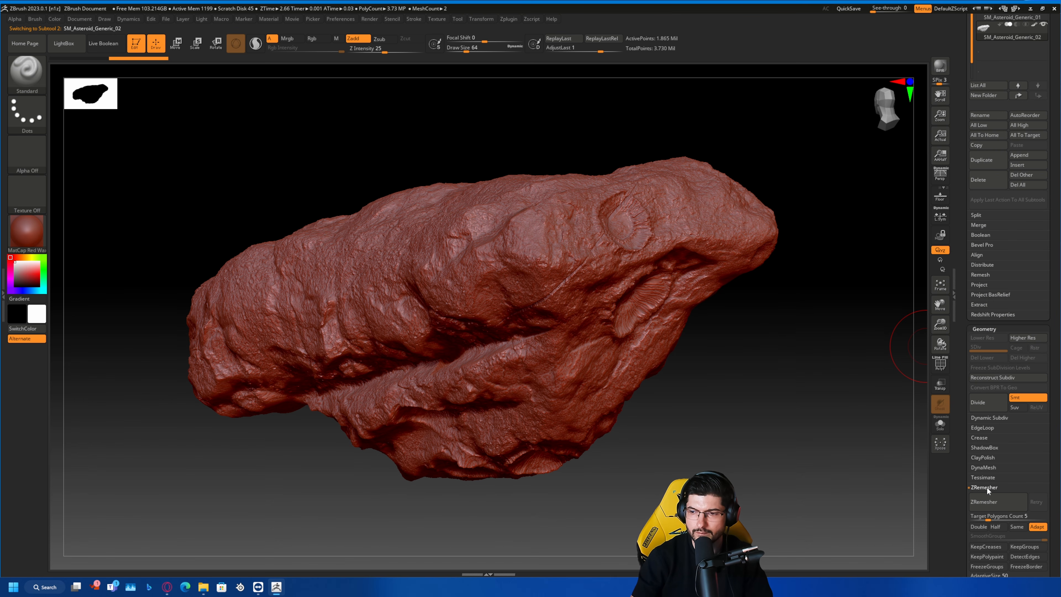
scroll(997, 424, "down", 3)
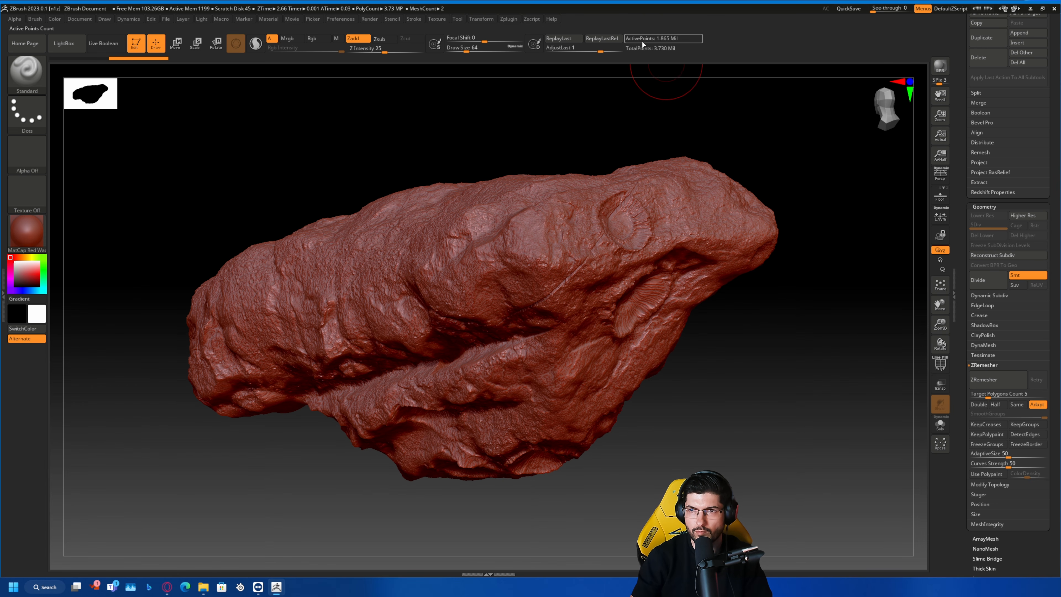
left_click_drag(990, 394, 994, 395)
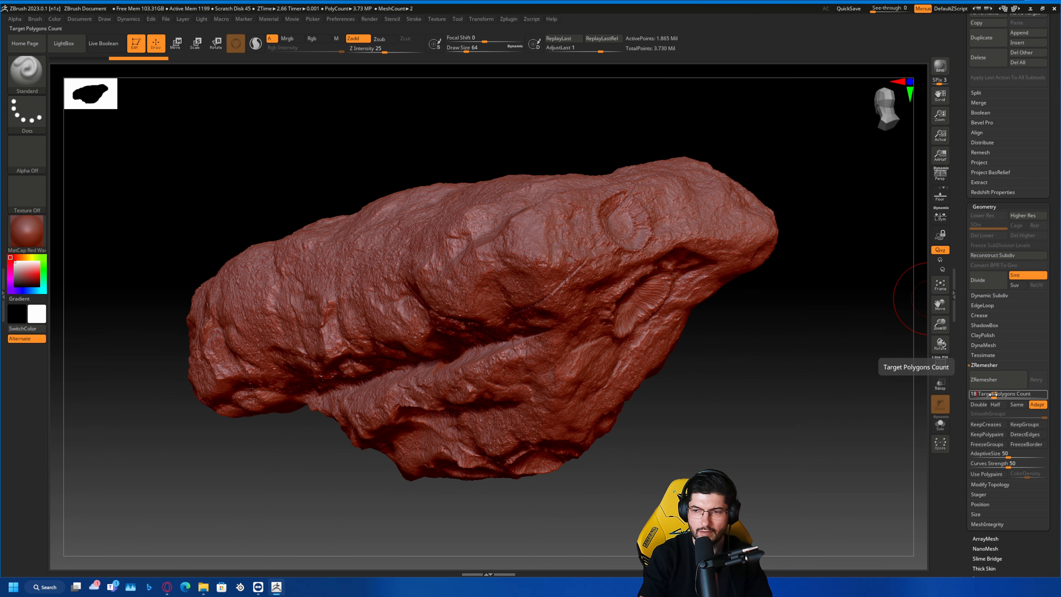
type("18")
left_click(996, 385)
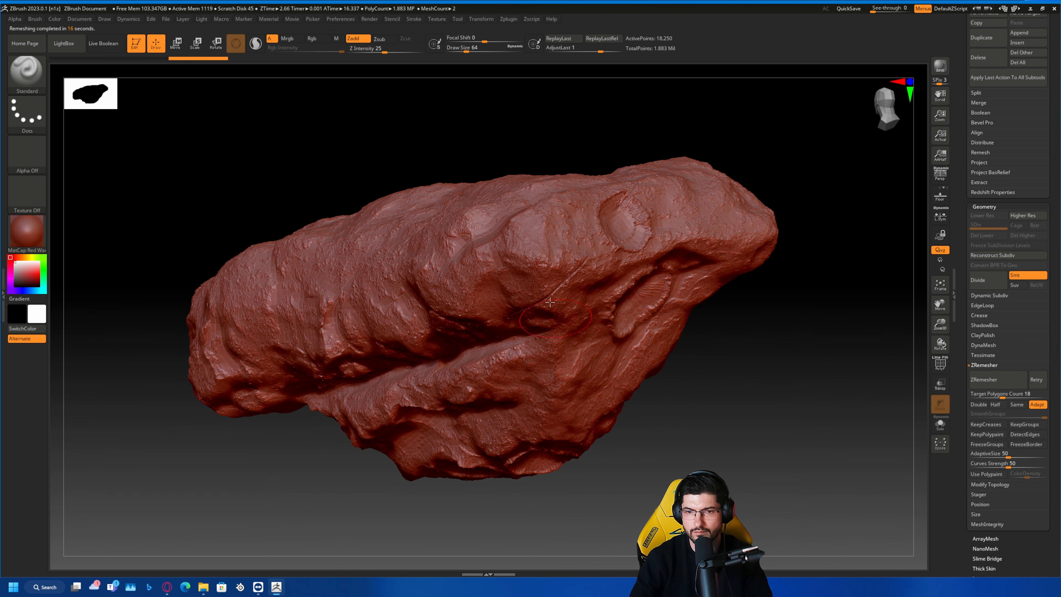
- Compare the remeshed asteroid with the high-poly original by repeatedly hiding and showing SM_Asteroid_Generic_01
mouse_move(748, 354)
left_mouse_down()
mouse_move(706, 336)
mouse_move(751, 346)
left_mouse_up()
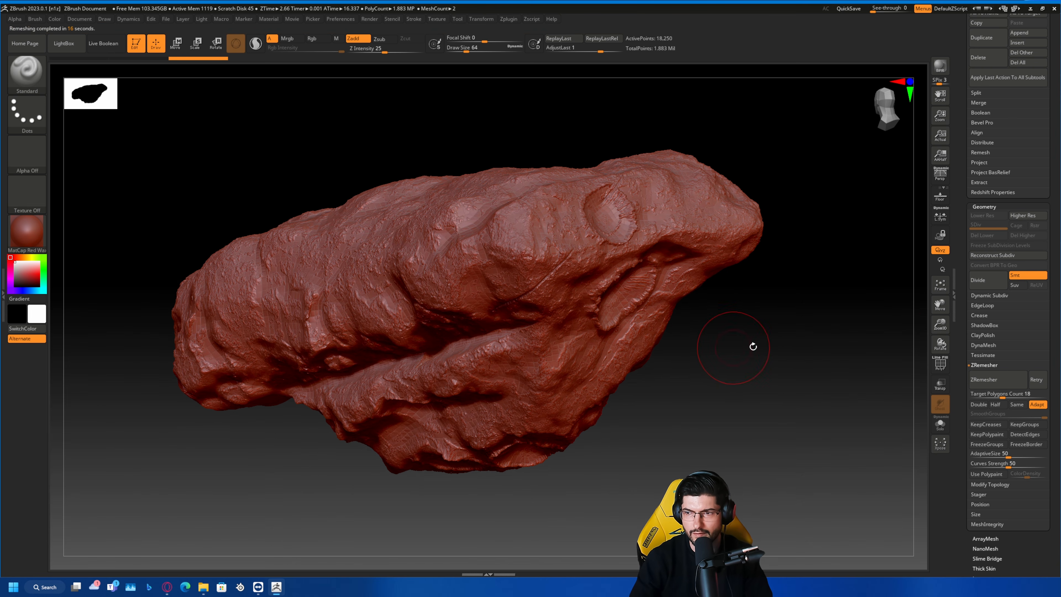
scroll(994, 361, "up", 5)
scroll(995, 361, "up", 3)
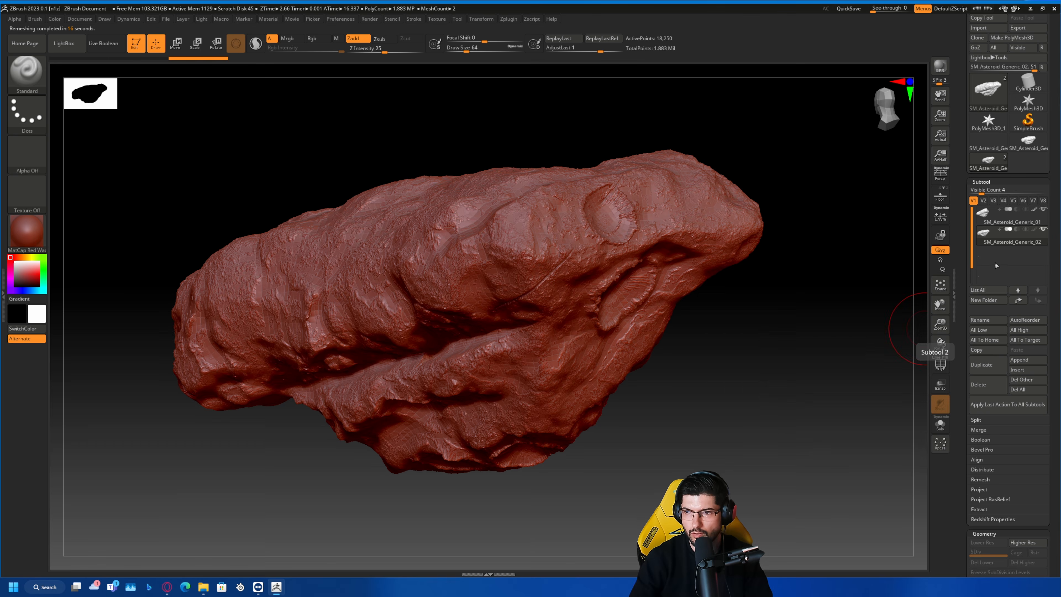
left_click(1043, 211)
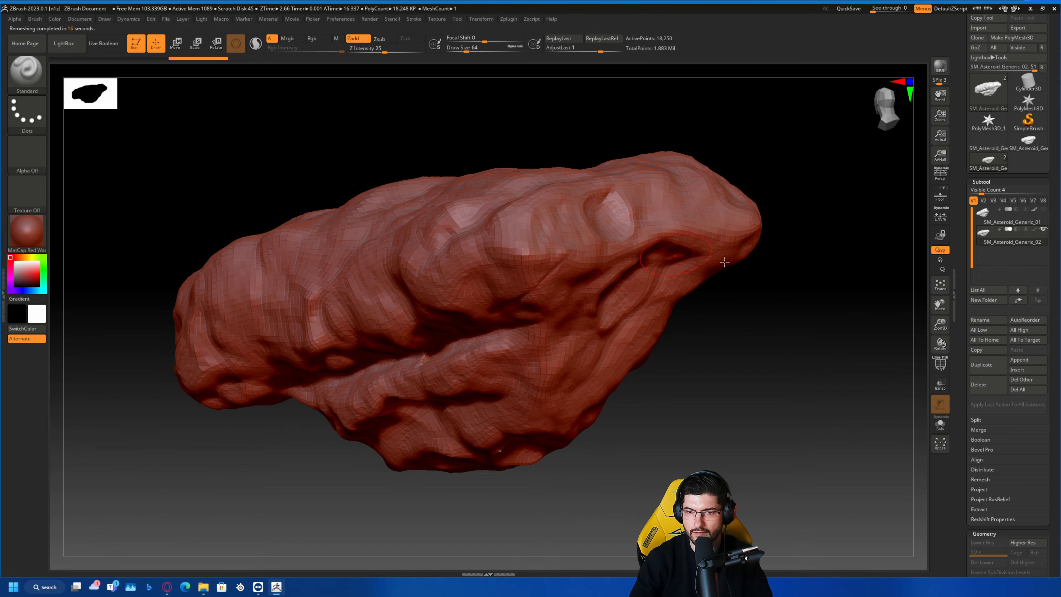
left_click(1044, 209)
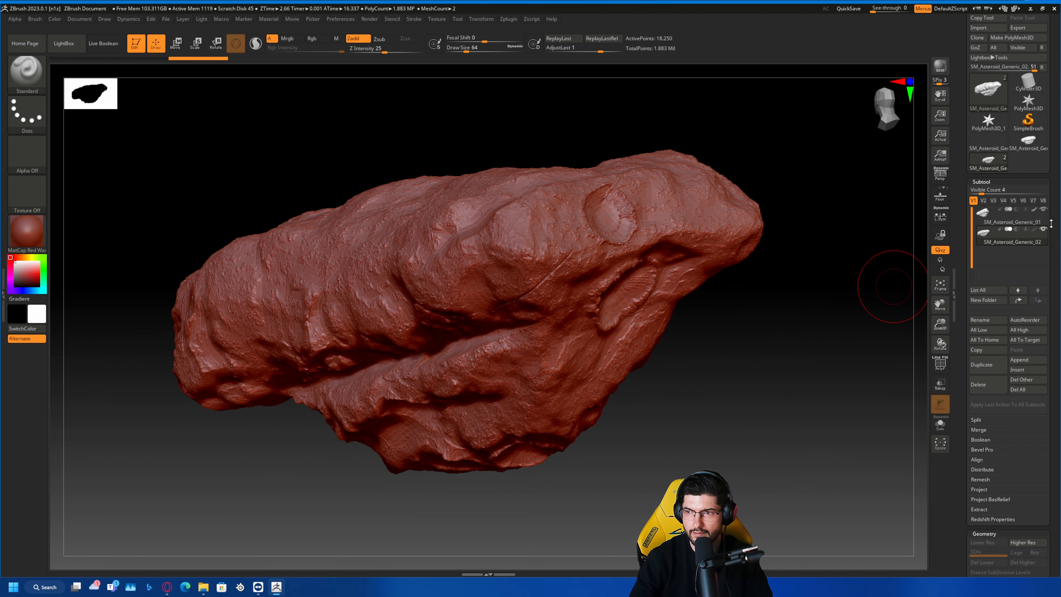
left_click(1043, 209)
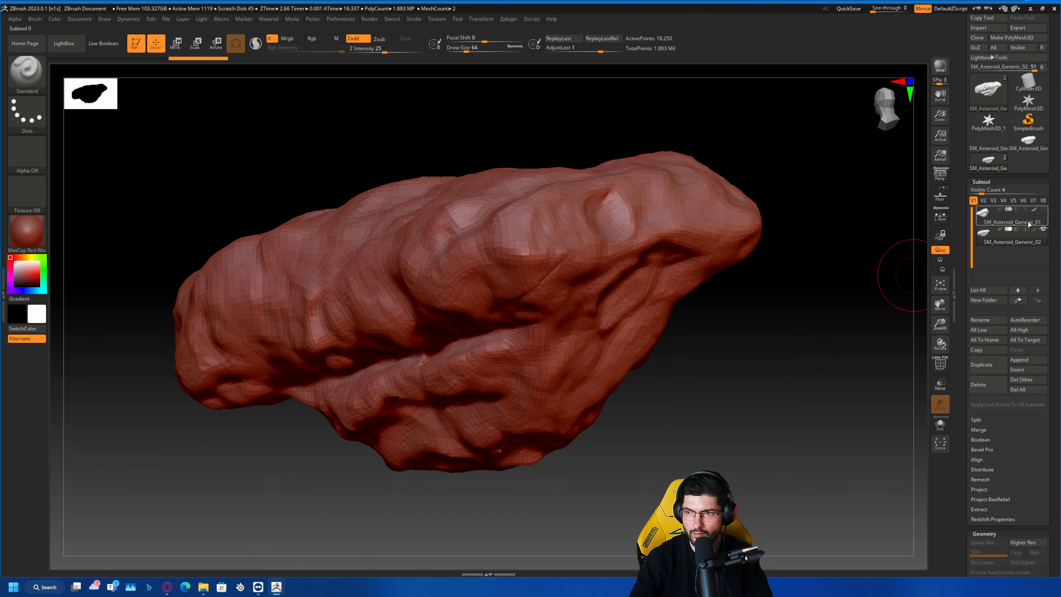
left_click(1043, 209)
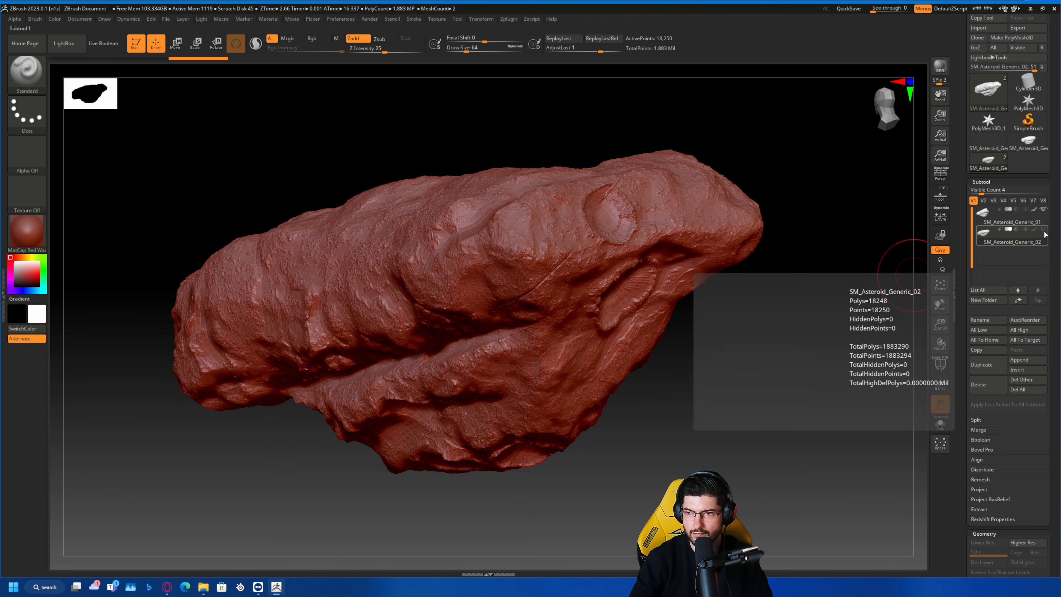
- Toggle the visibility of both asteroid subtools to compare their surface detail, leaving the two of them shown
left_click(1043, 216)
left_click(1036, 238)
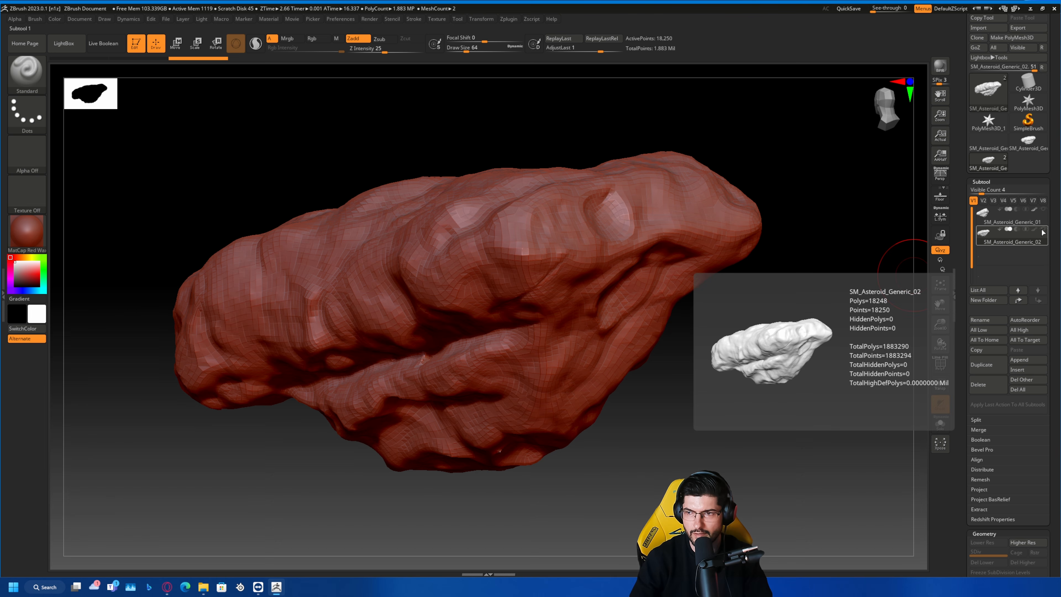
left_click(1038, 214)
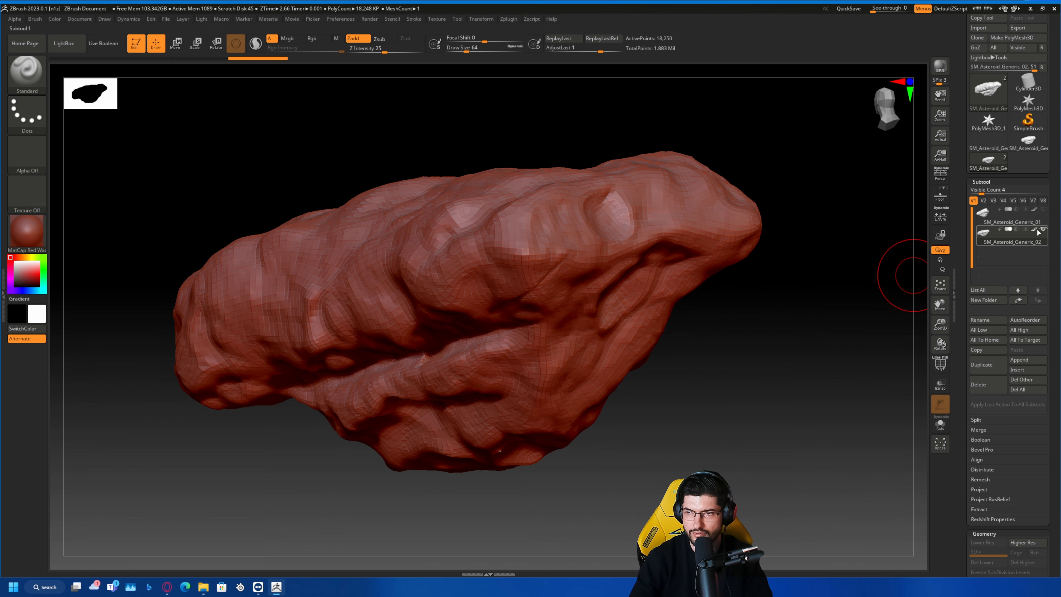
left_click(1038, 237)
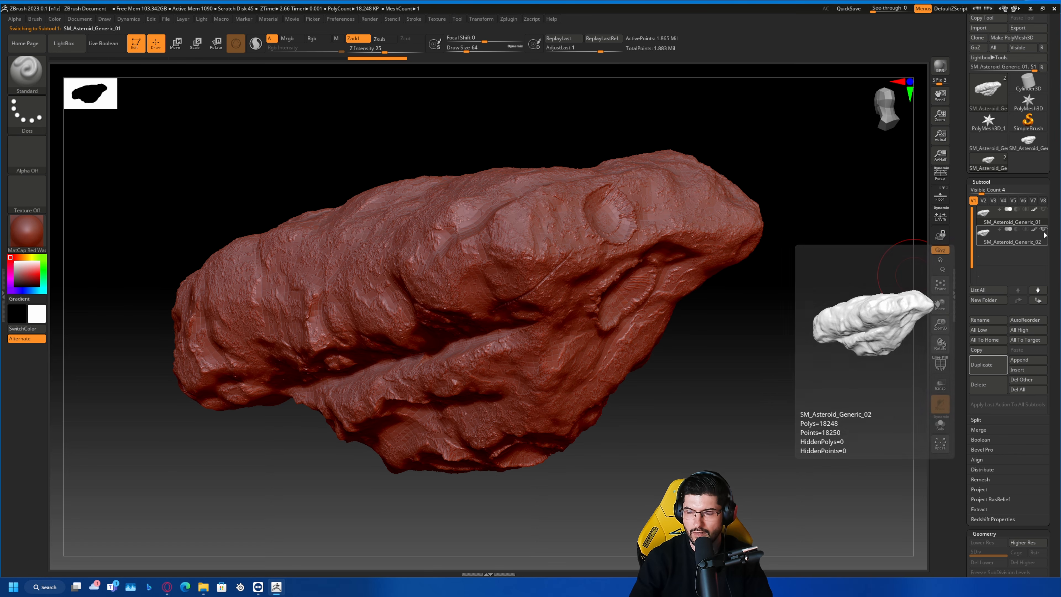
left_click(1042, 216)
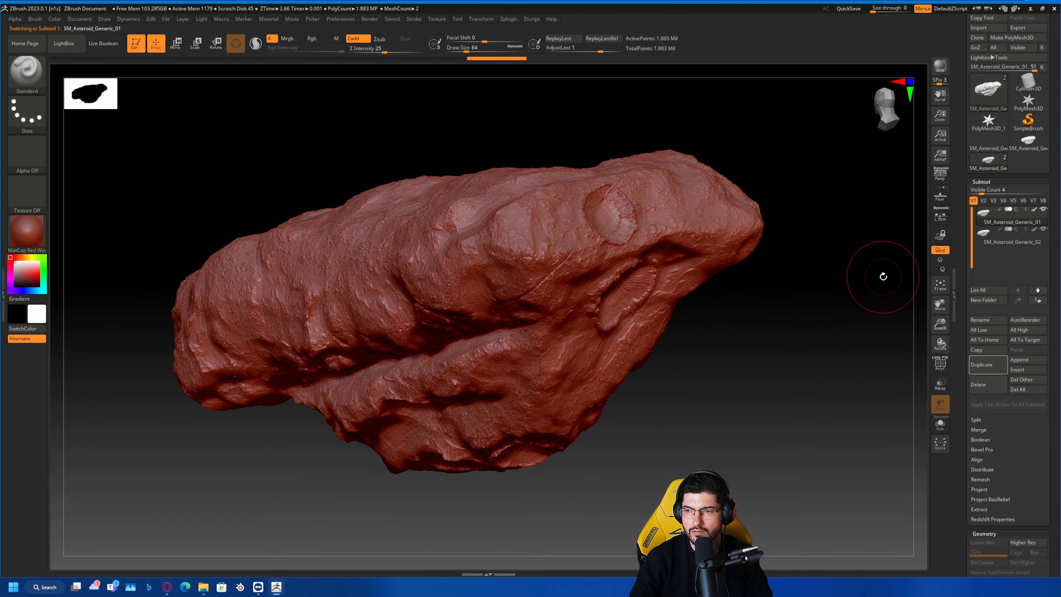
- Select SM_Asteroid_Generic_02, hide the high-poly original and examine the remeshed topology from several sides
left_click(1018, 244)
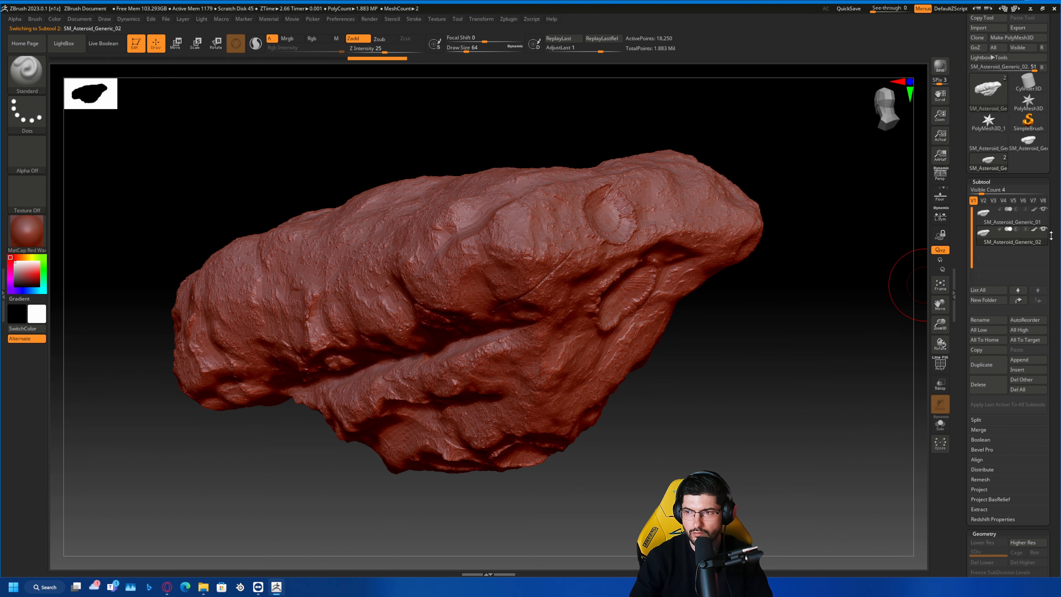
left_click(1043, 229)
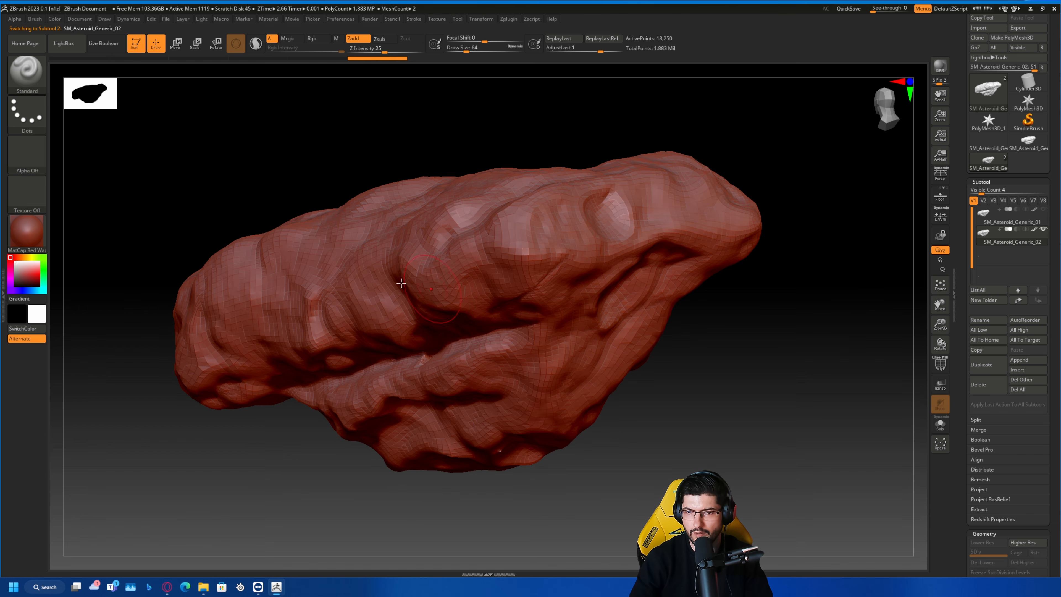
left_click_drag(661, 358, 657, 325)
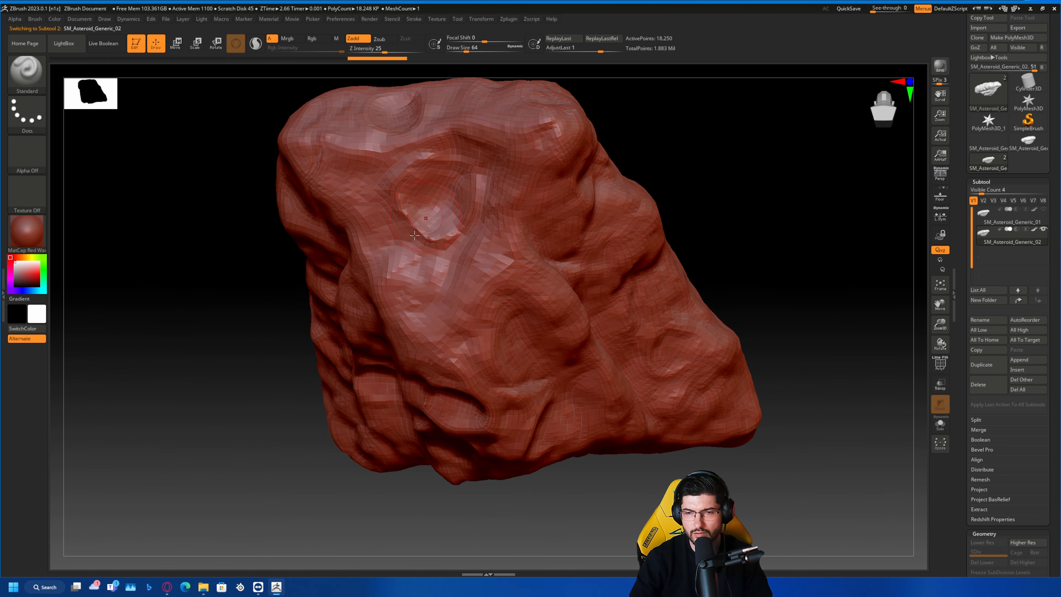
left_click_drag(244, 269, 282, 286)
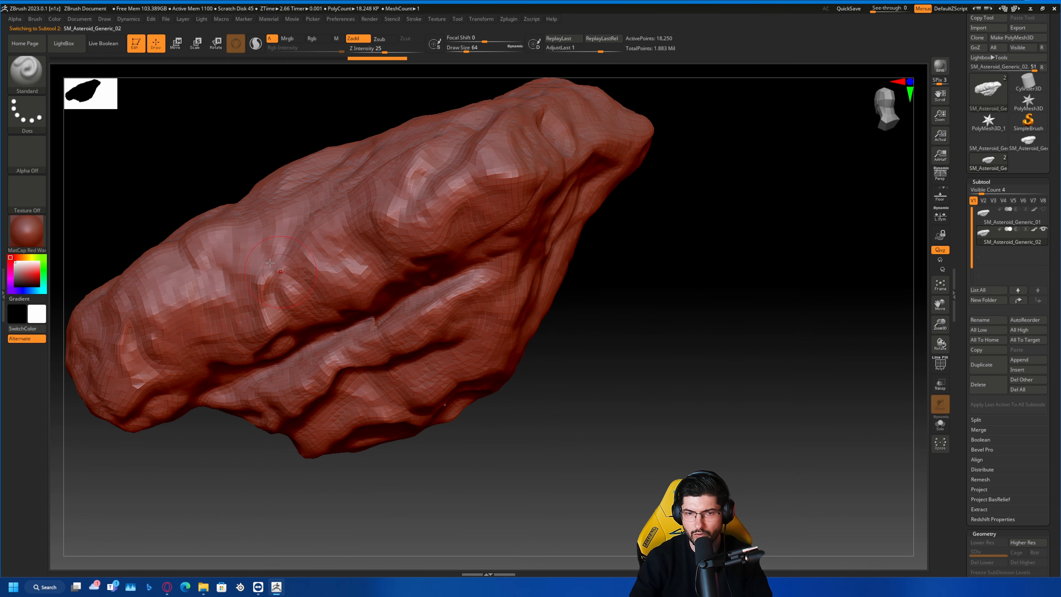
left_click(658, 351, "ctrl")
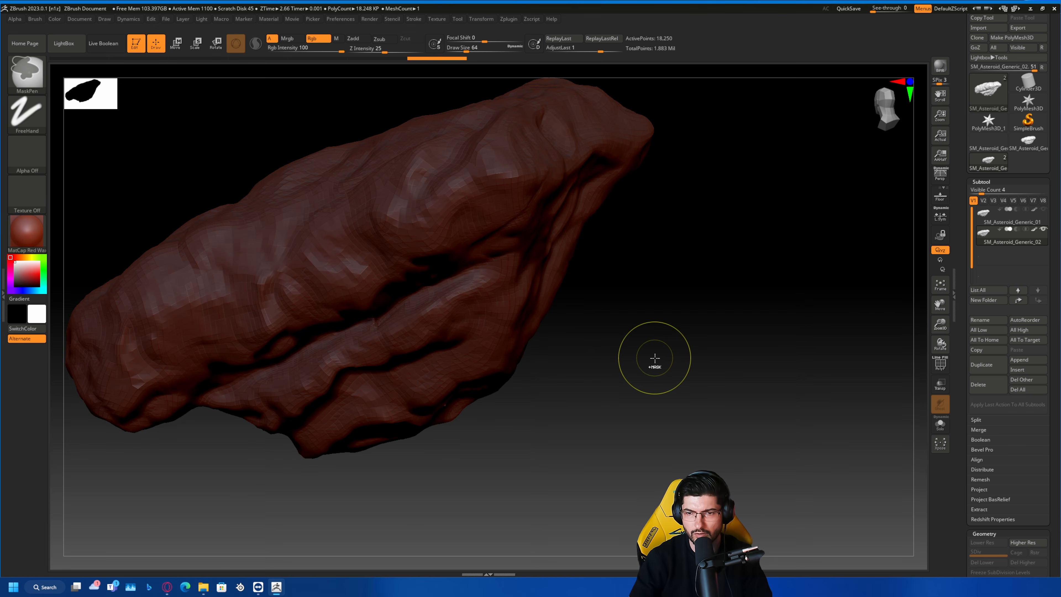
left_click(660, 350, "ctrl")
mouse_move(660, 349)
left_mouse_down()
mouse_move(813, 384)
mouse_move(732, 346)
left_mouse_up()
left_click_drag(594, 172, 578, 219)
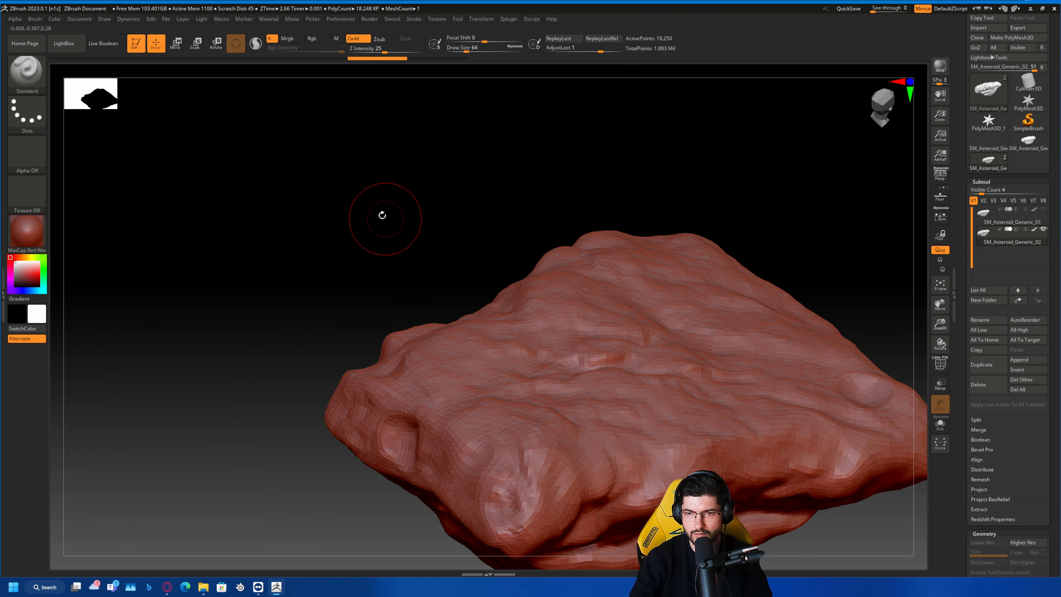
key("space")
left_click_drag(493, 191, 320, 88, "alt")
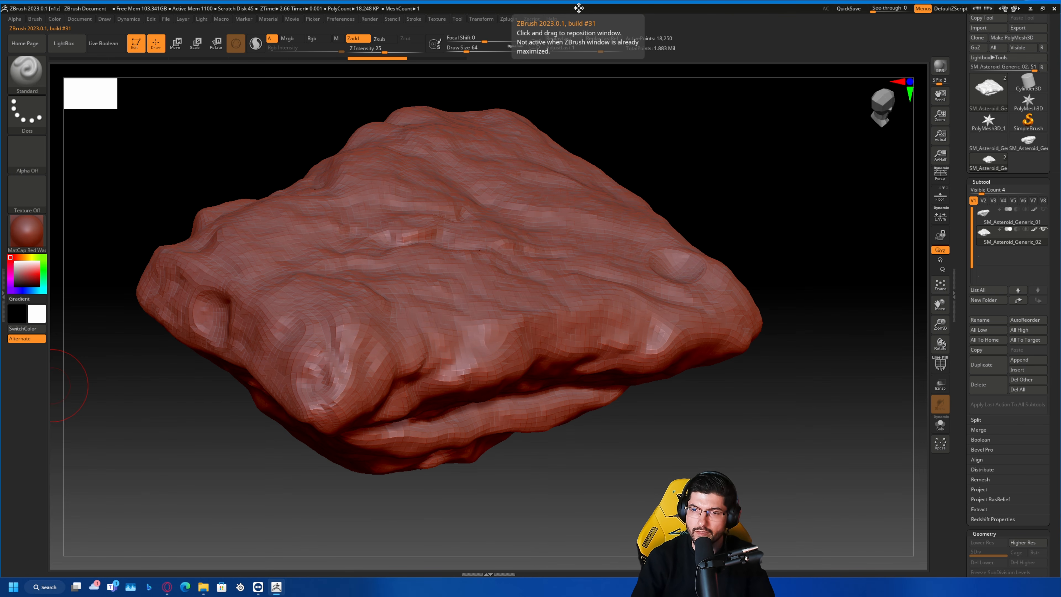
mouse_move(791, 208)
left_mouse_down()
mouse_move(784, 221)
mouse_move(774, 212)
left_mouse_up()
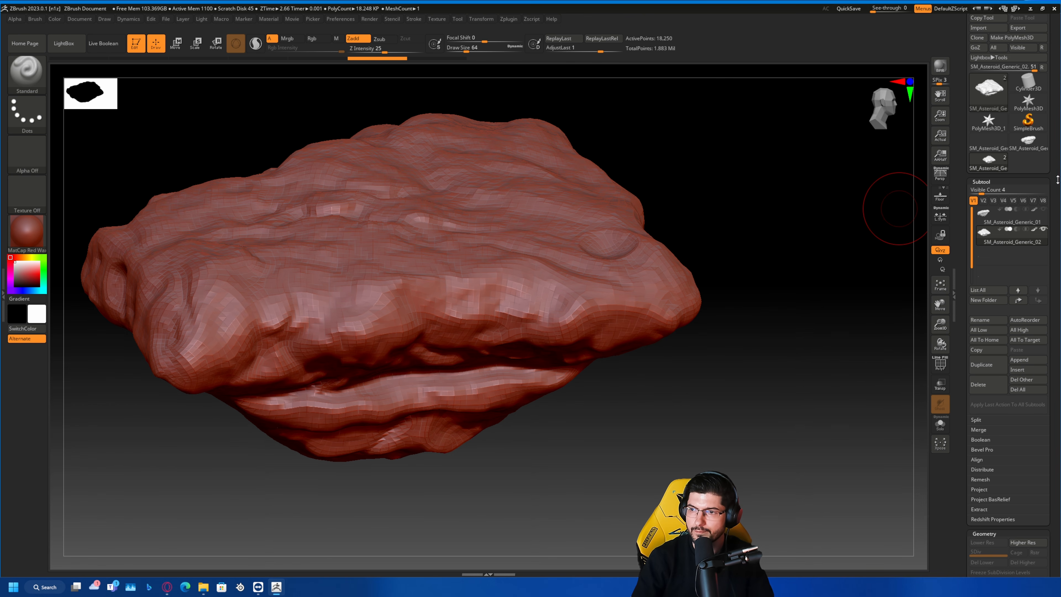
- Show the high-poly original again and compare the two asteroid subtools individually in Solo mode, ending with Solo off
left_click(1044, 210)
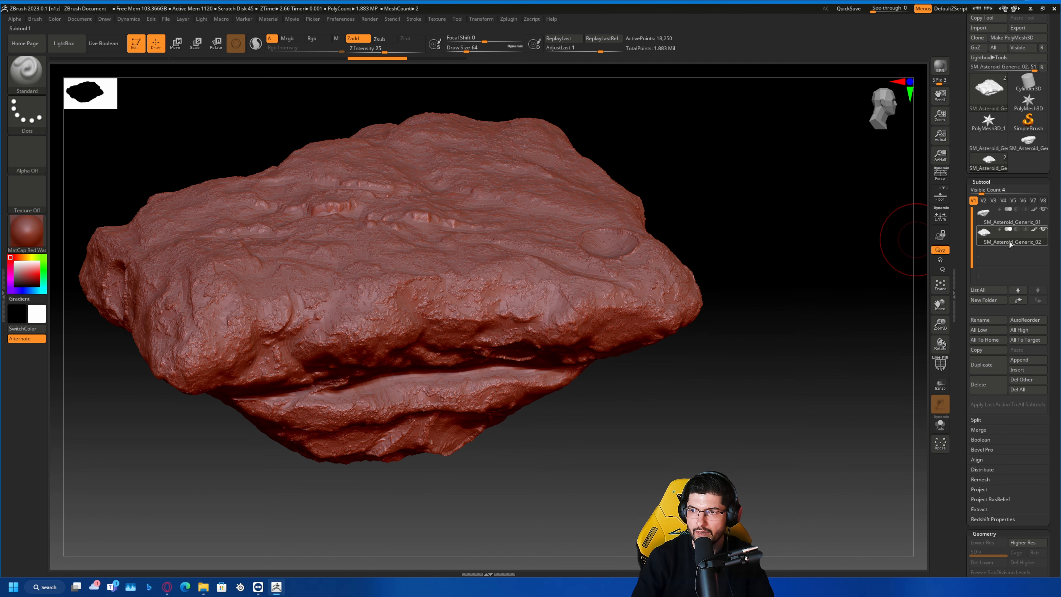
mouse_move(1013, 237)
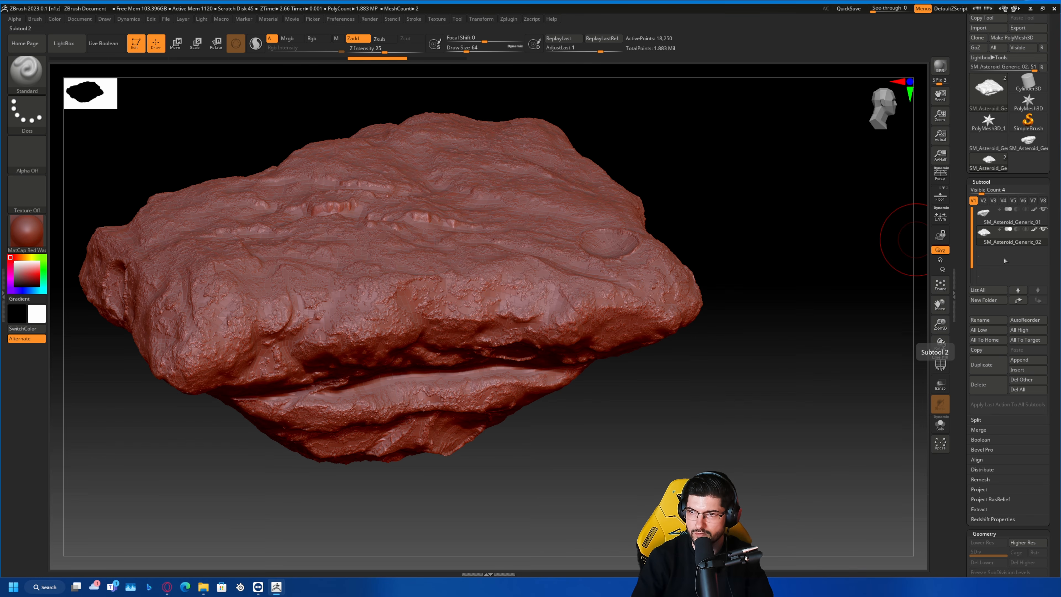
left_click(941, 427)
left_click(941, 426)
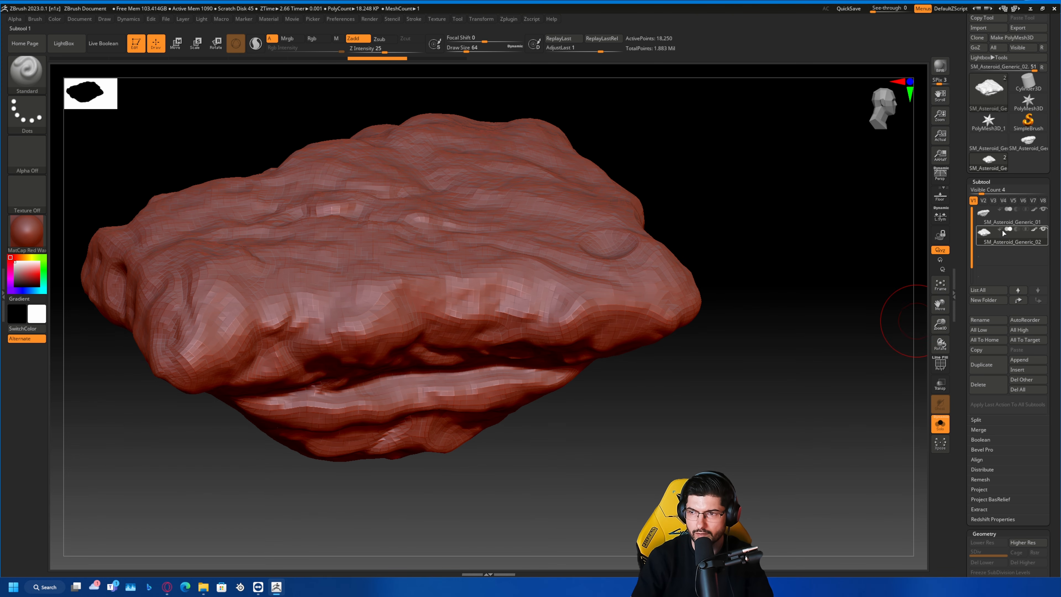
left_click(1006, 218)
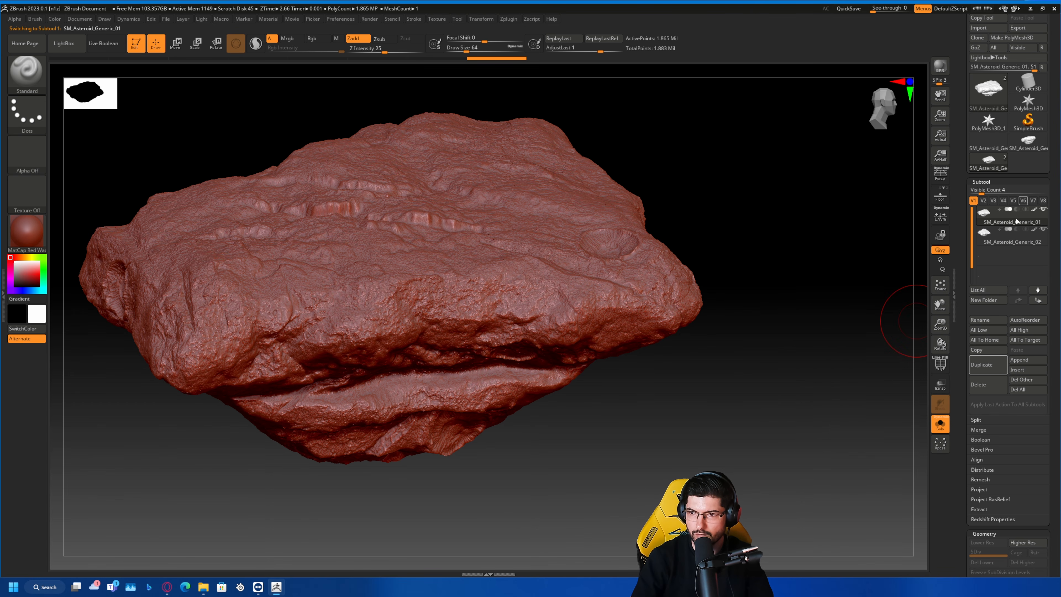
left_click(1011, 234)
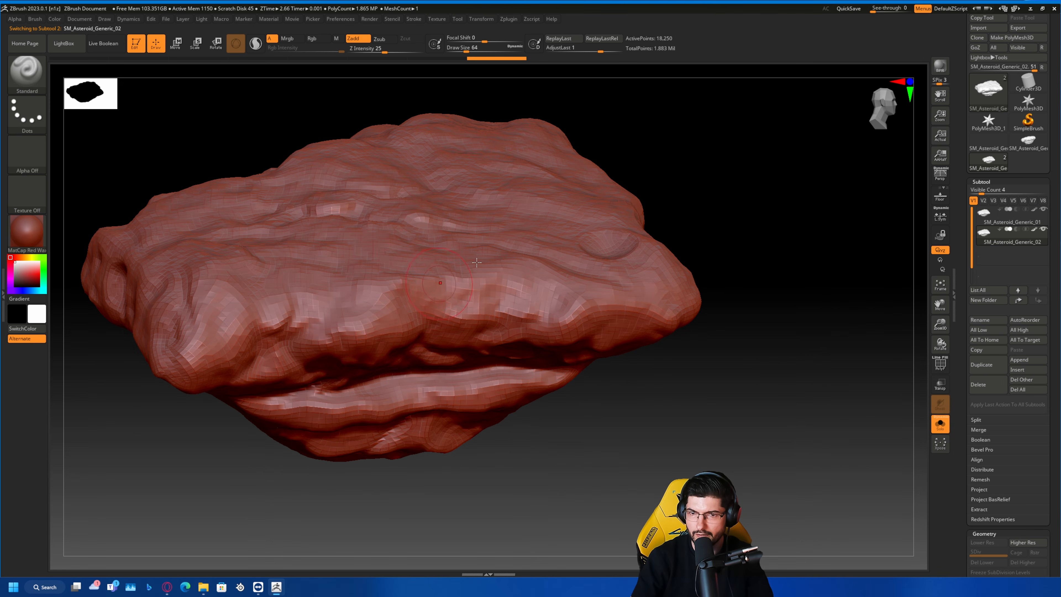
left_click(940, 423)
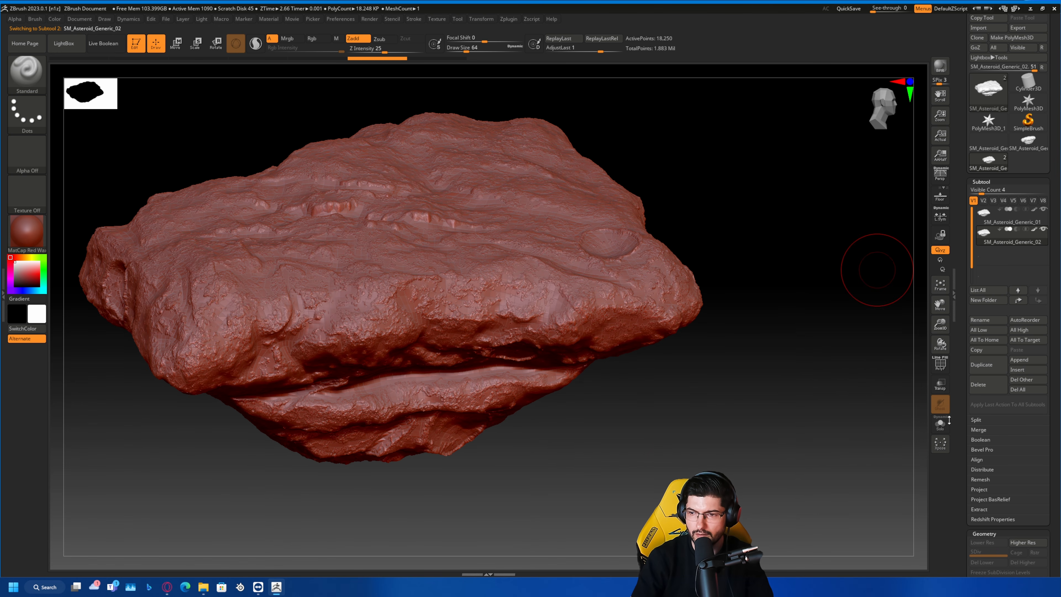
- Isolate SM_Asteroid_Generic_02 in Solo mode and temporarily mask most of its upper face with MaskPen
left_click_drag(791, 355, 793, 351)
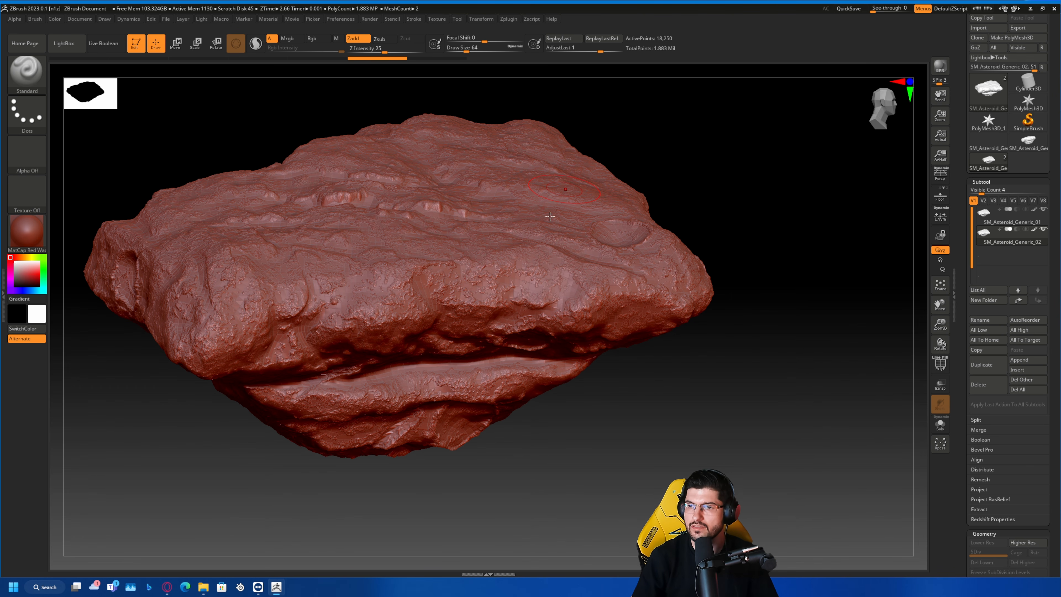
left_click(941, 424)
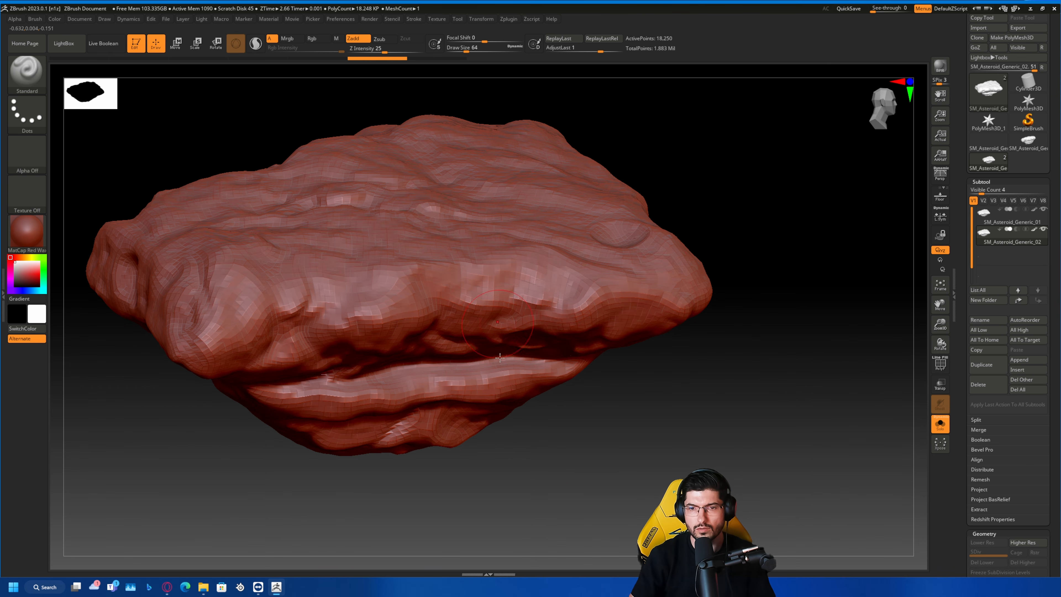
mouse_move(246, 326)
left_mouse_down("ctrl")
mouse_move(234, 294)
mouse_move(572, 268)
mouse_move(593, 190)
mouse_move(372, 142)
mouse_move(138, 251)
mouse_move(250, 222)
mouse_move(357, 245)
mouse_move(622, 188)
mouse_move(476, 173)
left_mouse_up("ctrl")
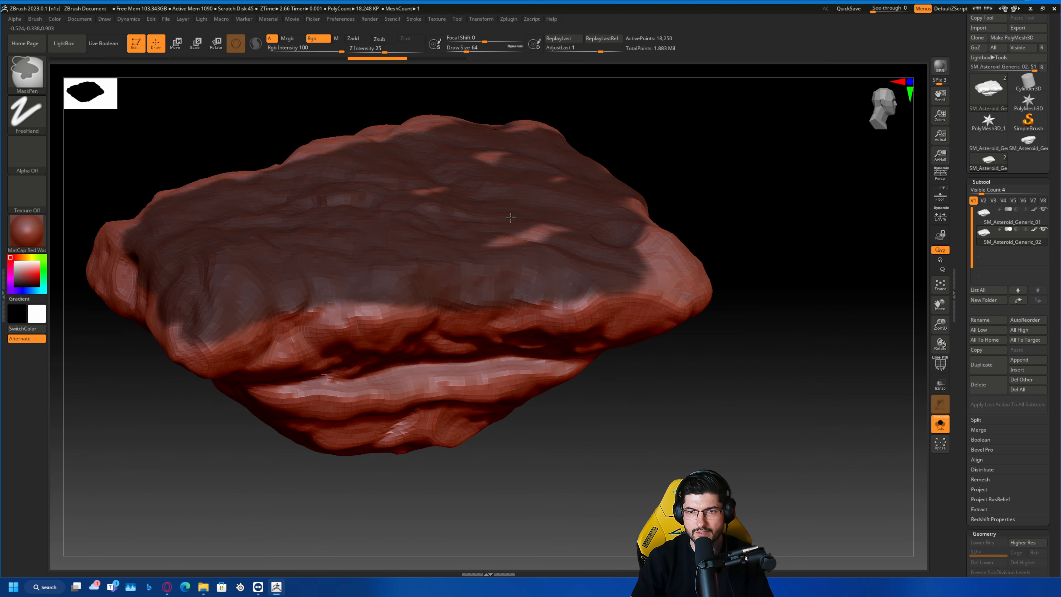
mouse_move(510, 217)
left_mouse_down("ctrl")
mouse_move(520, 218)
mouse_move(486, 161)
mouse_move(552, 181)
left_mouse_up("ctrl")
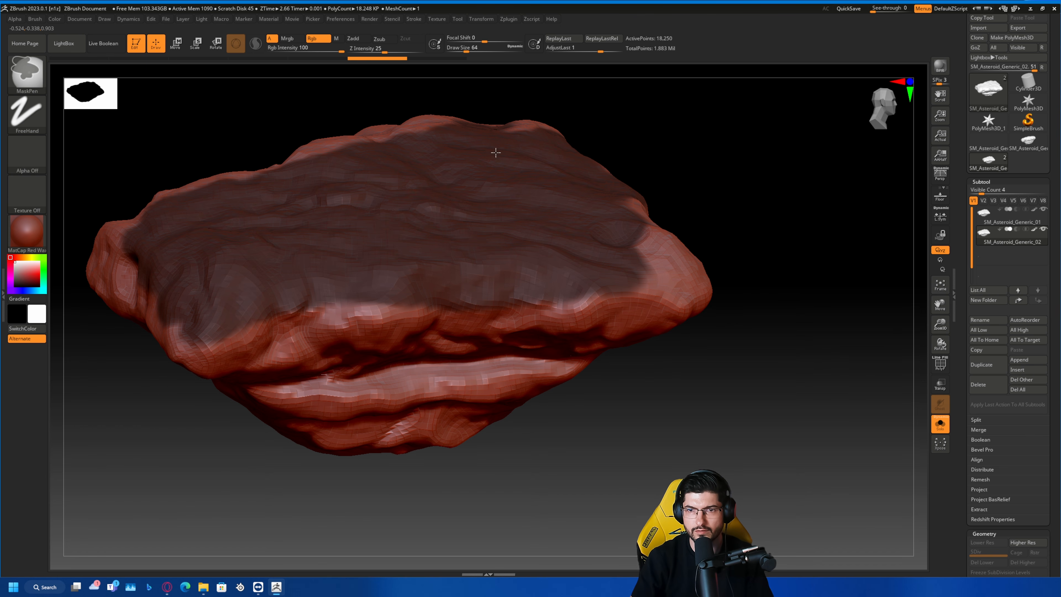
left_click_drag(782, 204, 770, 205)
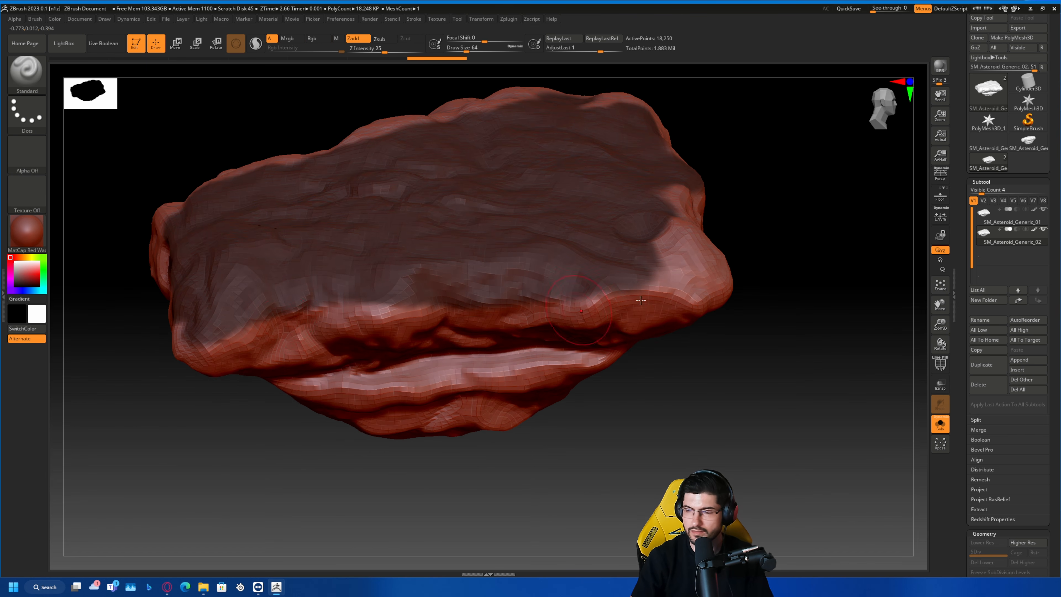
mouse_move(748, 312)
left_mouse_down()
mouse_move(818, 209)
mouse_move(779, 325)
mouse_move(765, 301)
mouse_move(834, 266)
left_mouse_up()
- Select SM_Asteroid_Generic_01, mask two small round patches on its underside and undo both strokes
left_click(1012, 225)
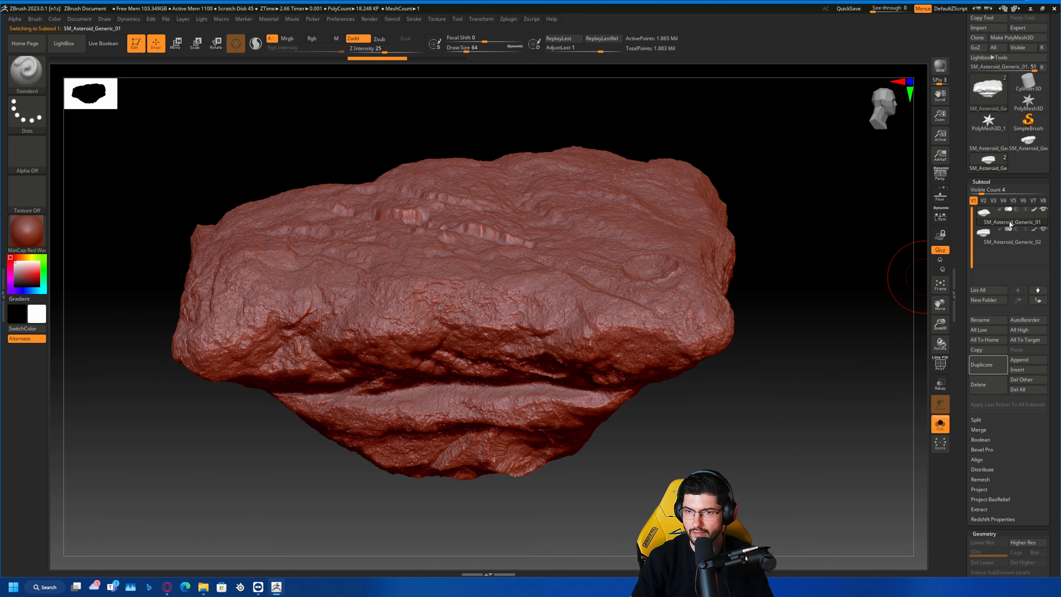
left_click_drag(872, 296, 769, 301)
left_click_drag(639, 247, 646, 252, "ctrl")
mouse_move(755, 220)
left_mouse_down()
mouse_move(770, 199)
mouse_move(753, 148)
left_mouse_up()
left_click_drag(796, 209, 743, 192)
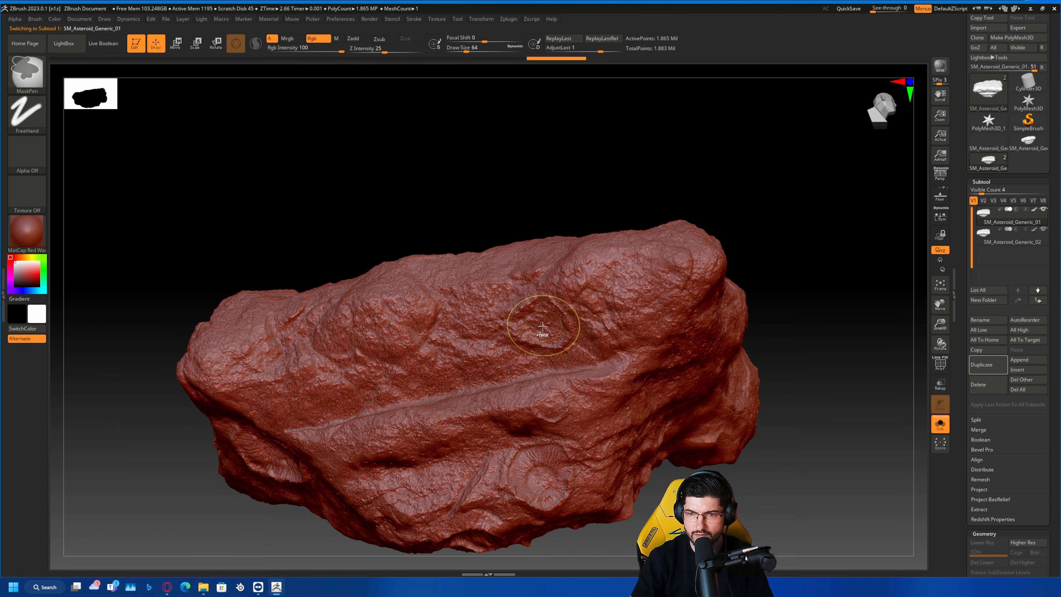
left_click_drag(544, 320, 539, 329, "ctrl")
left_click_drag(544, 448, 541, 472, "ctrl")
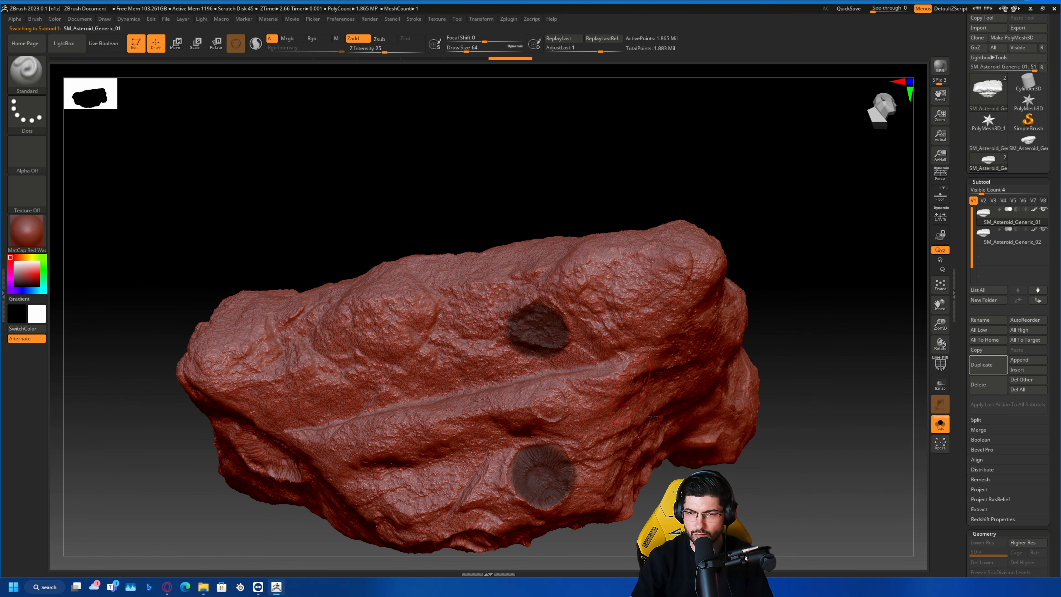
key("ctrl+z")
key("ctrl+z")
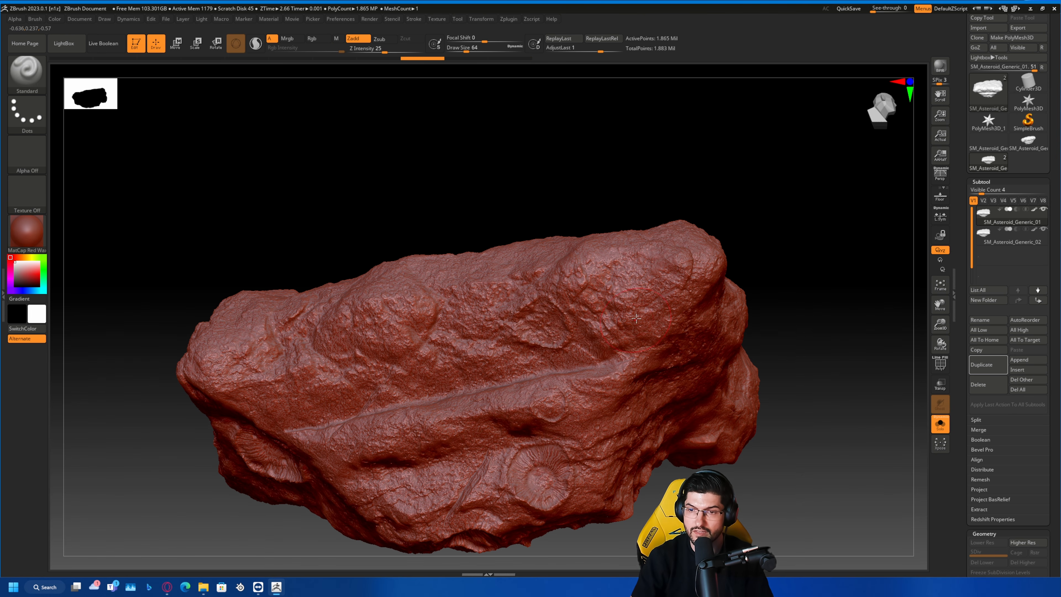
- Select SM_Asteroid_Generic_02, show it alone in Solo mode and divide its mesh once to subdivision level 2
mouse_move(822, 173)
left_mouse_down()
mouse_move(827, 227)
mouse_move(810, 116)
mouse_move(817, 180)
left_mouse_up()
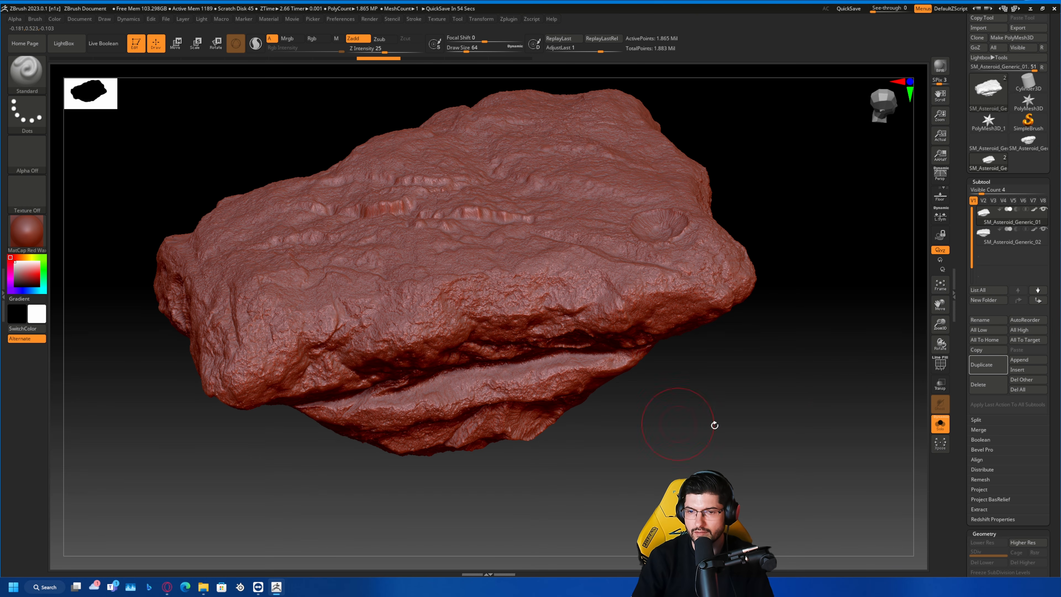
mouse_move(714, 425)
left_mouse_down()
mouse_move(852, 325)
mouse_move(532, 279)
left_mouse_up()
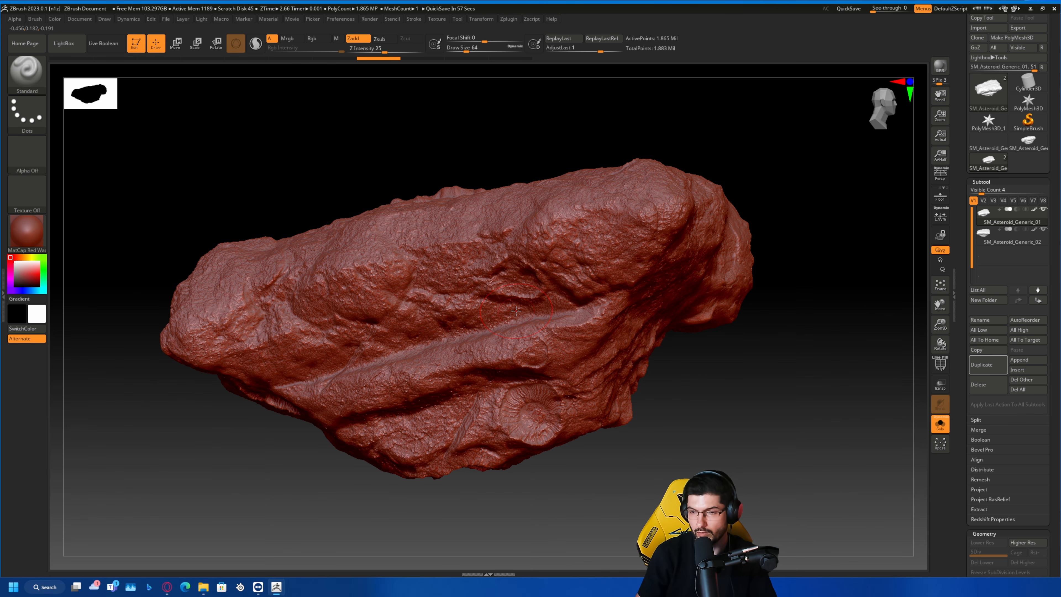
left_click(940, 423)
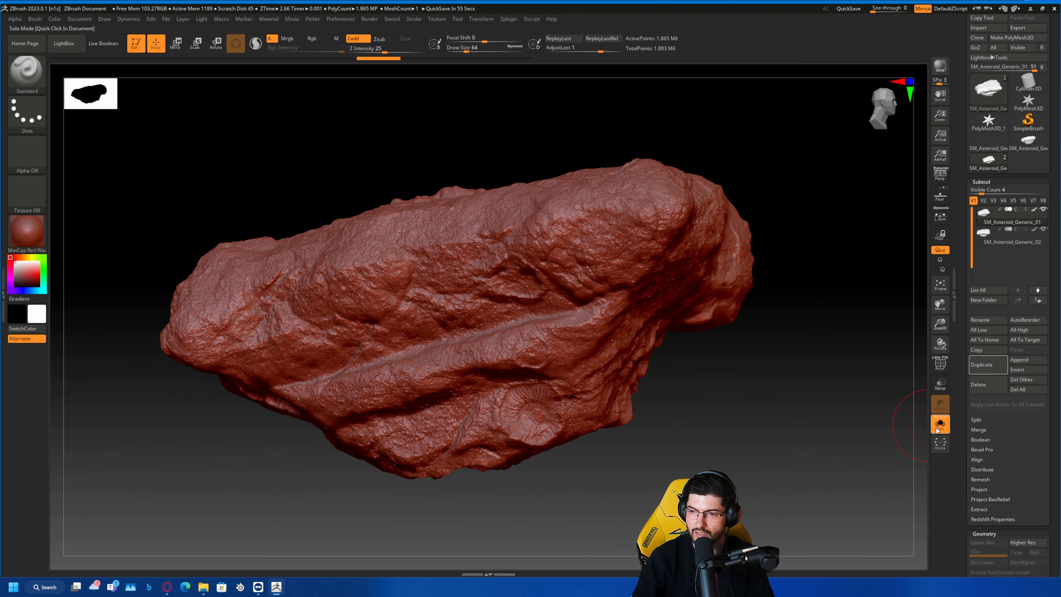
left_click(1020, 242)
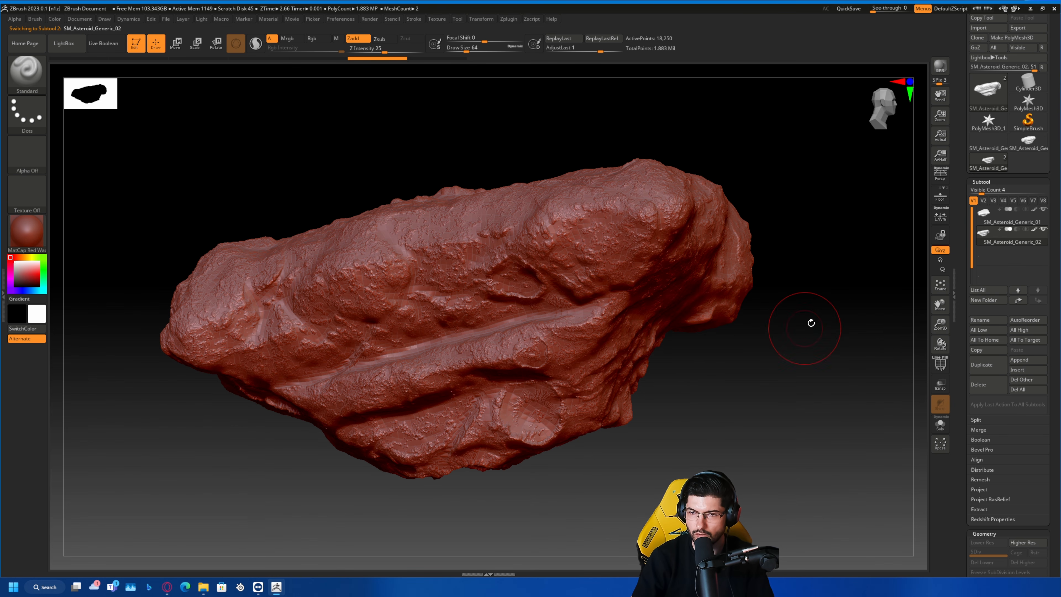
left_click(938, 426)
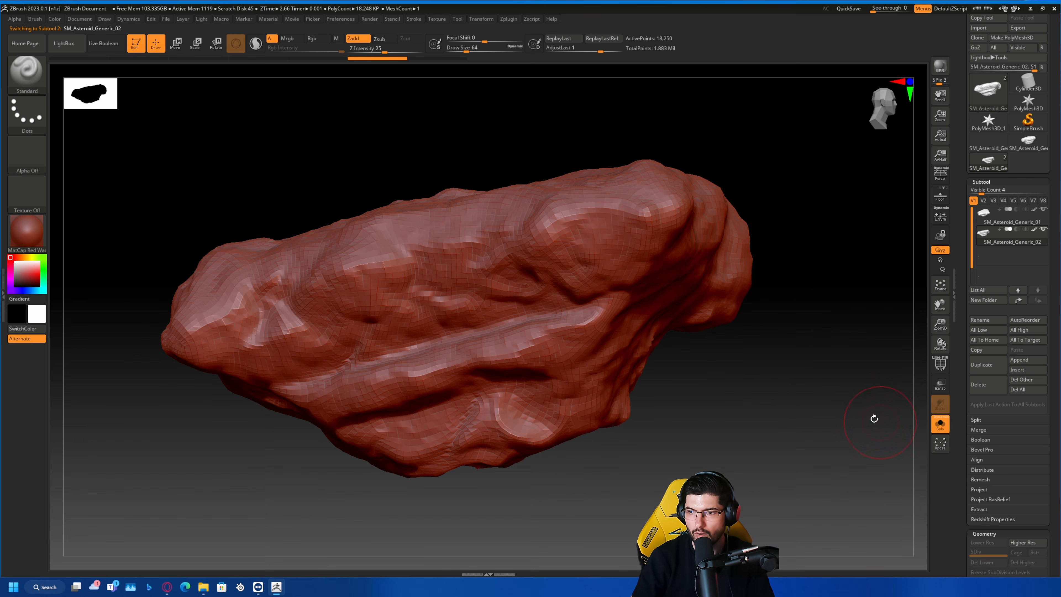
scroll(979, 433, "down", 5)
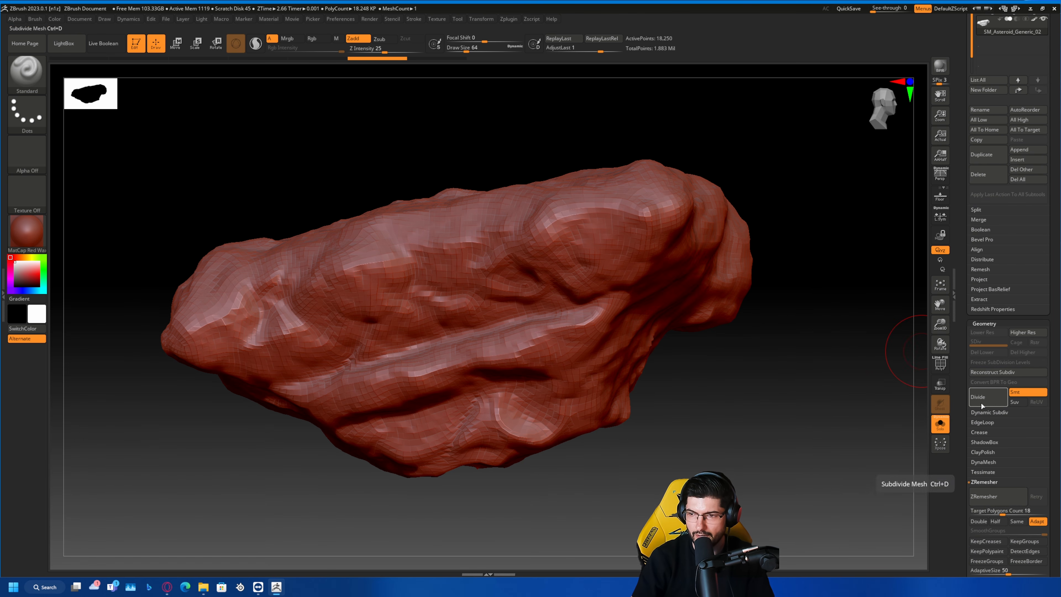
left_click(981, 402)
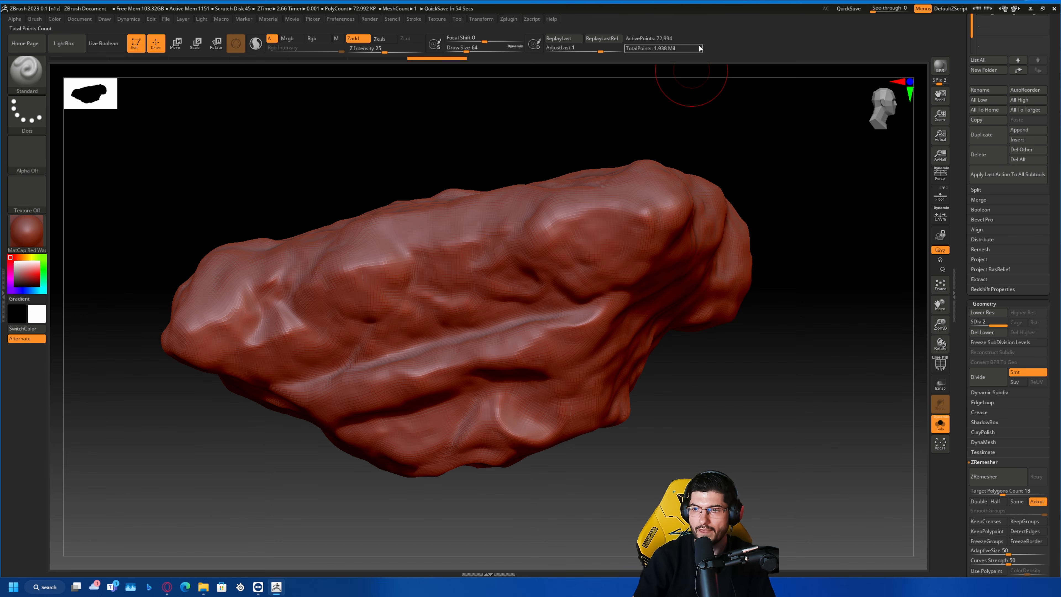
- Try dividing the remeshed asteroid to subdivision level 3 and go back to level 2
left_click_drag(769, 245, 820, 264)
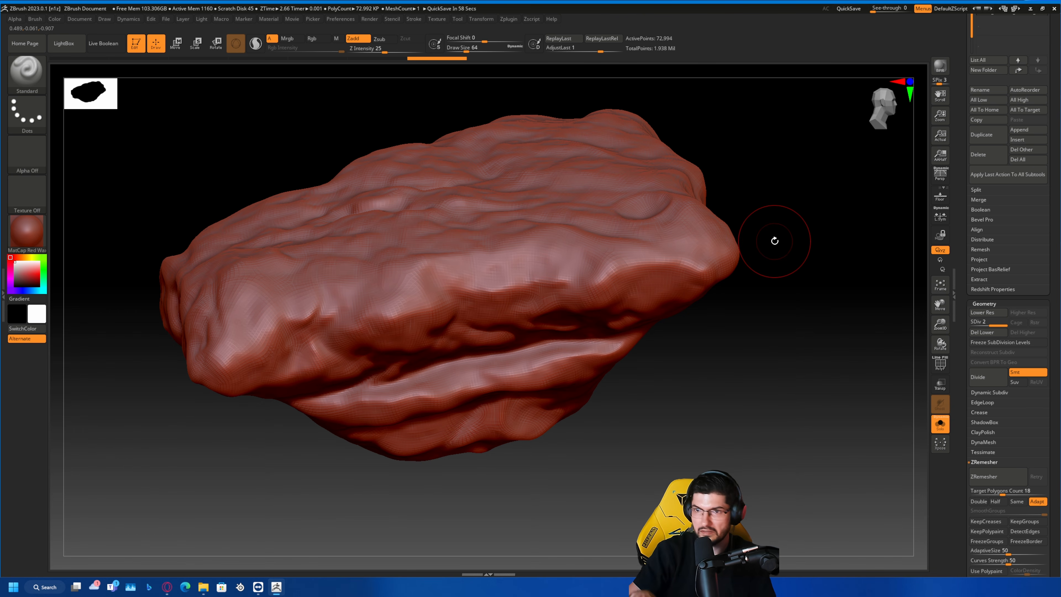
key("ctrl+d")
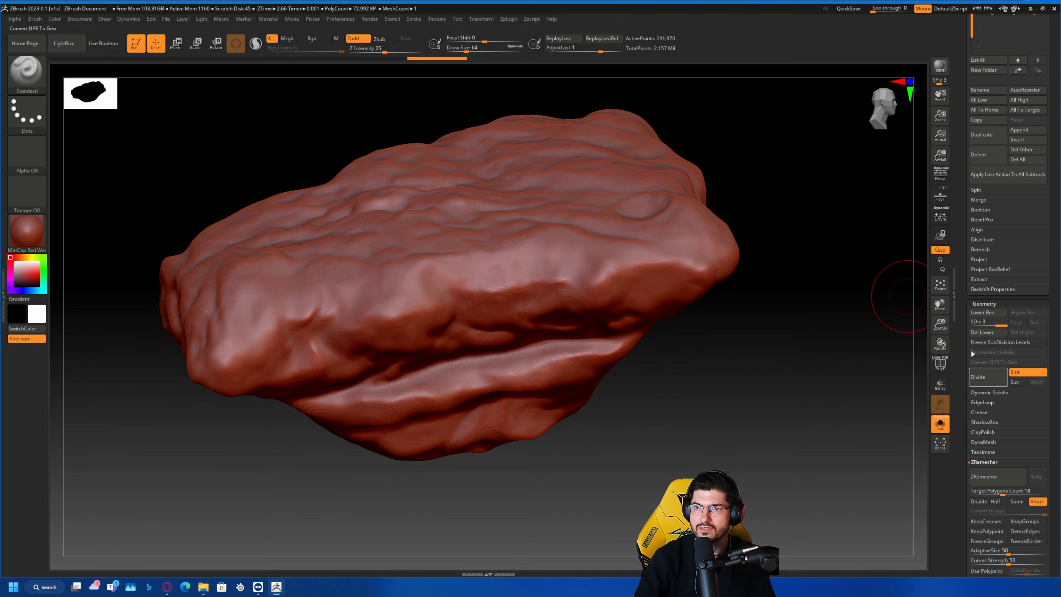
left_click_drag(831, 224, 845, 226)
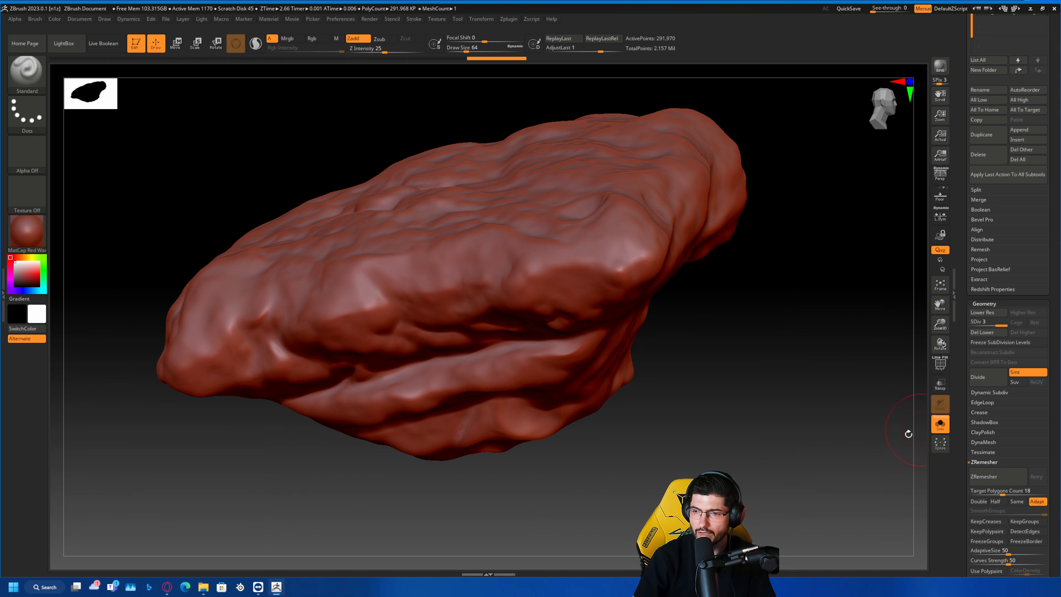
key("shift+d")
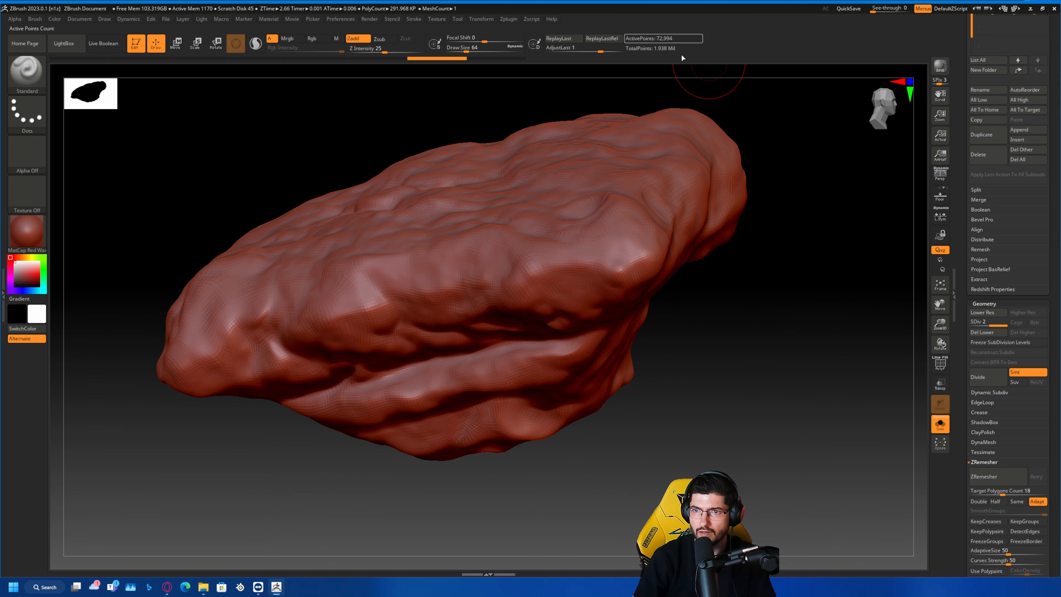
left_click_drag(829, 230, 896, 313)
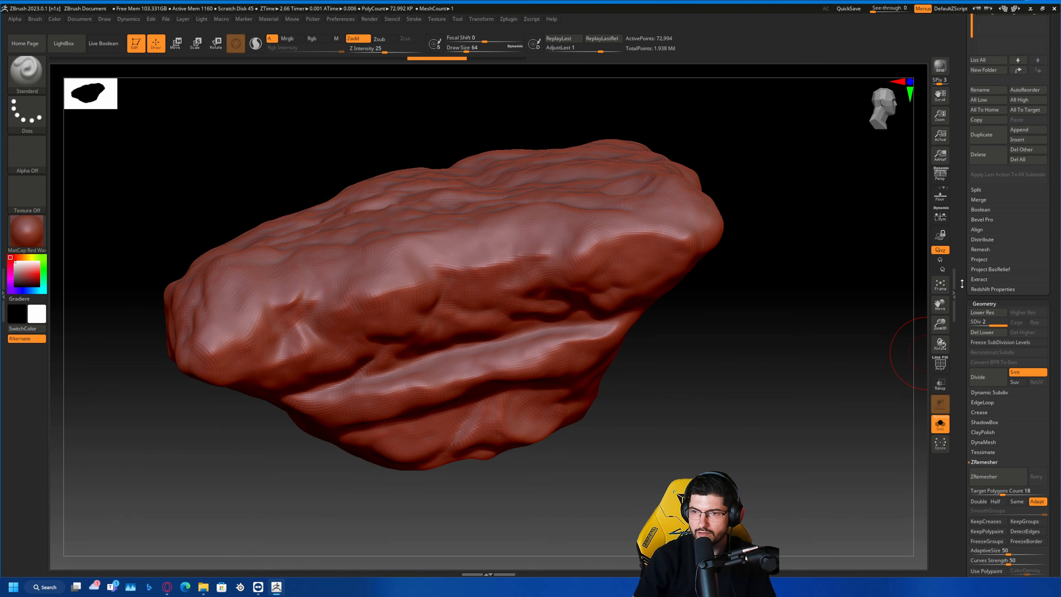
- Project the high-poly detail onto SM_Asteroid_Generic_02 at subdivision level 2 using ProjectAll with Geometry and Color enabled
mouse_move(960, 424)
left_mouse_down()
mouse_move(968, 375)
mouse_move(968, 413)
left_mouse_up()
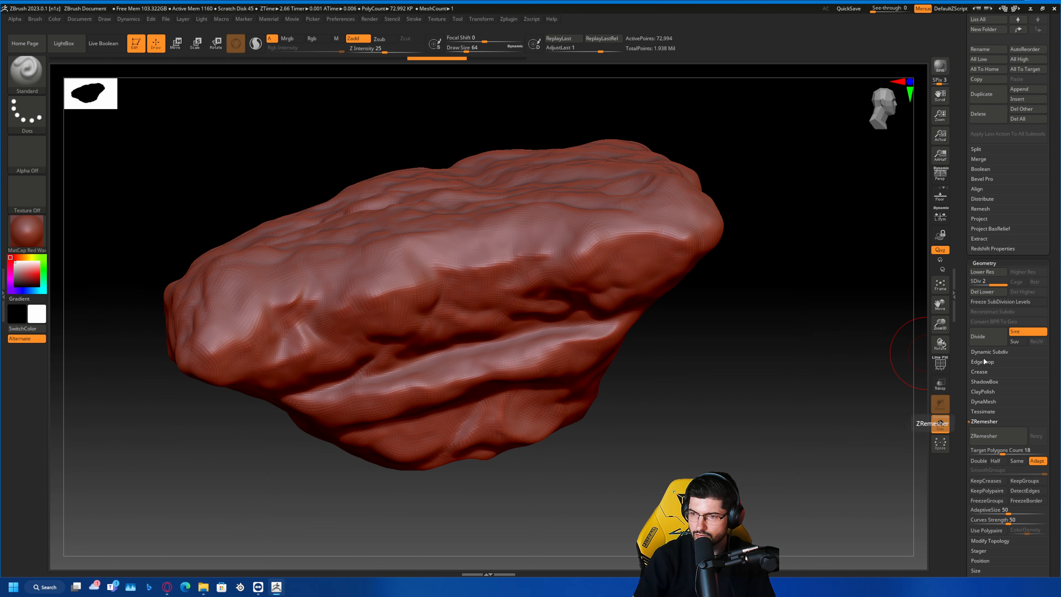
left_click_drag(966, 258, 969, 391)
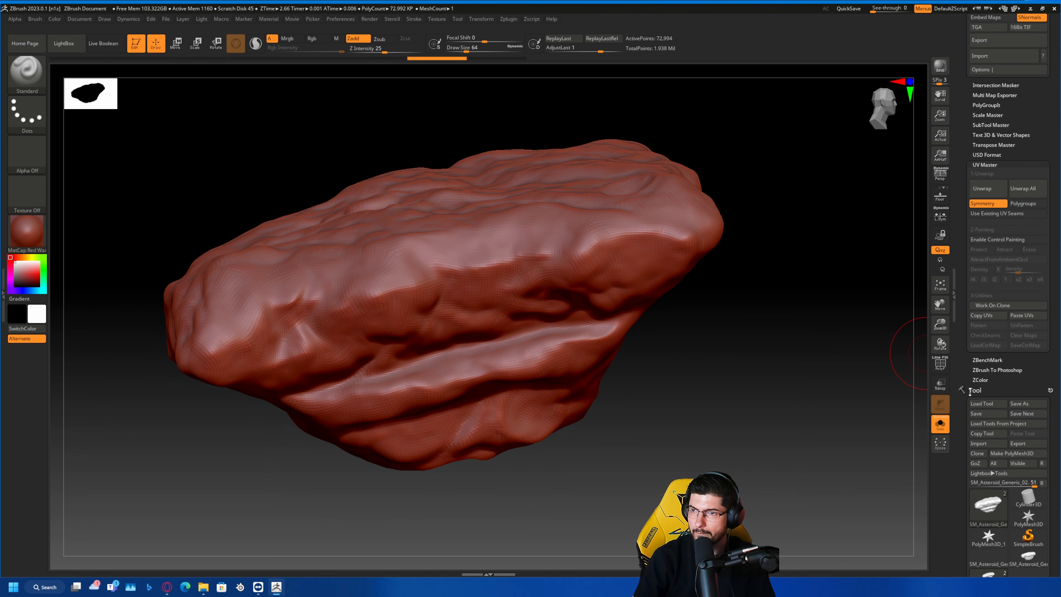
left_click_drag(970, 391, 964, 204)
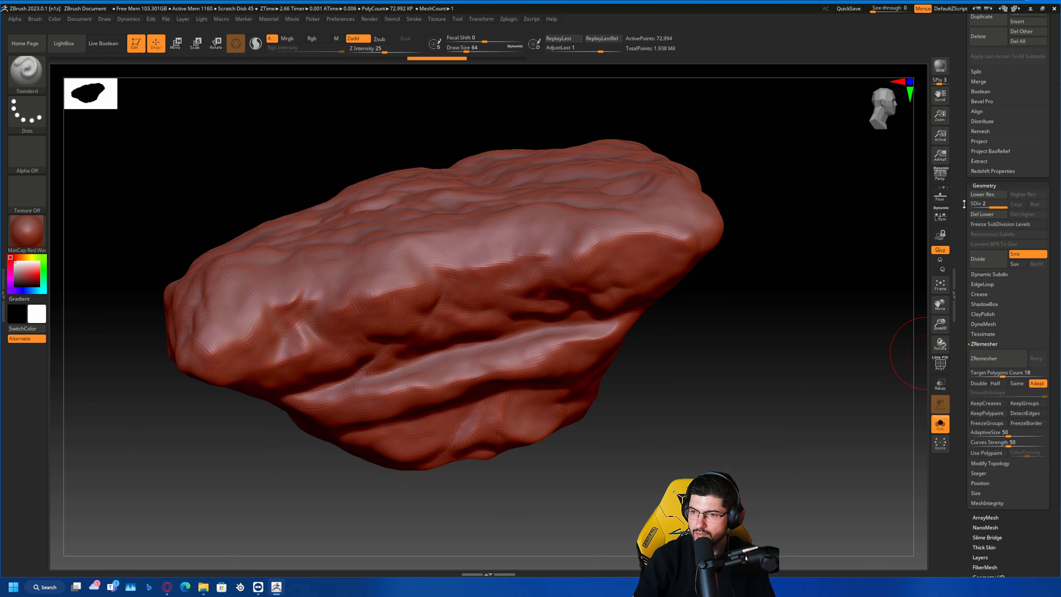
left_click_drag(963, 431, 964, 421)
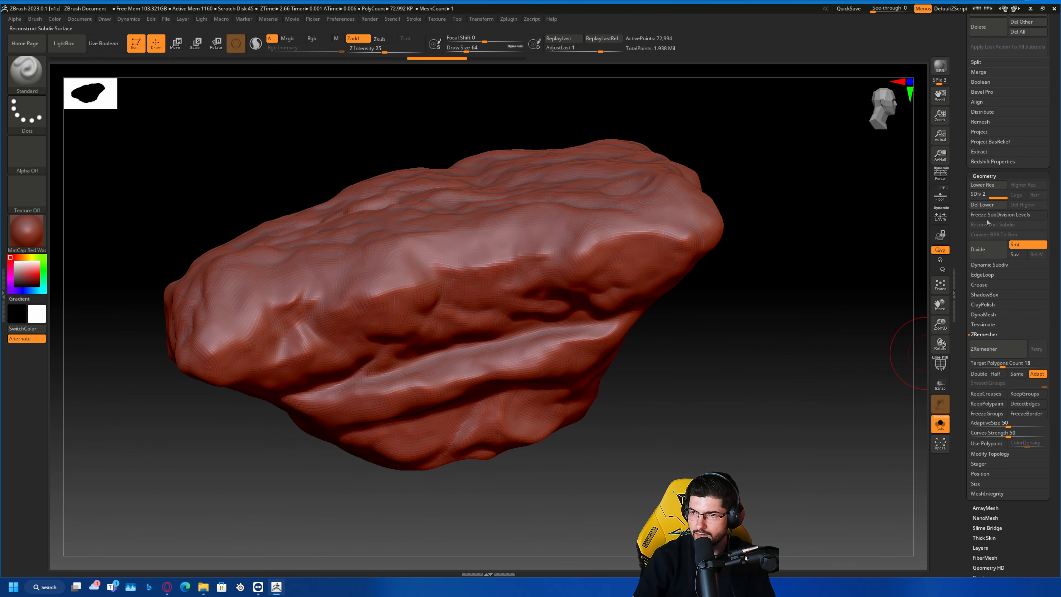
left_click(980, 131)
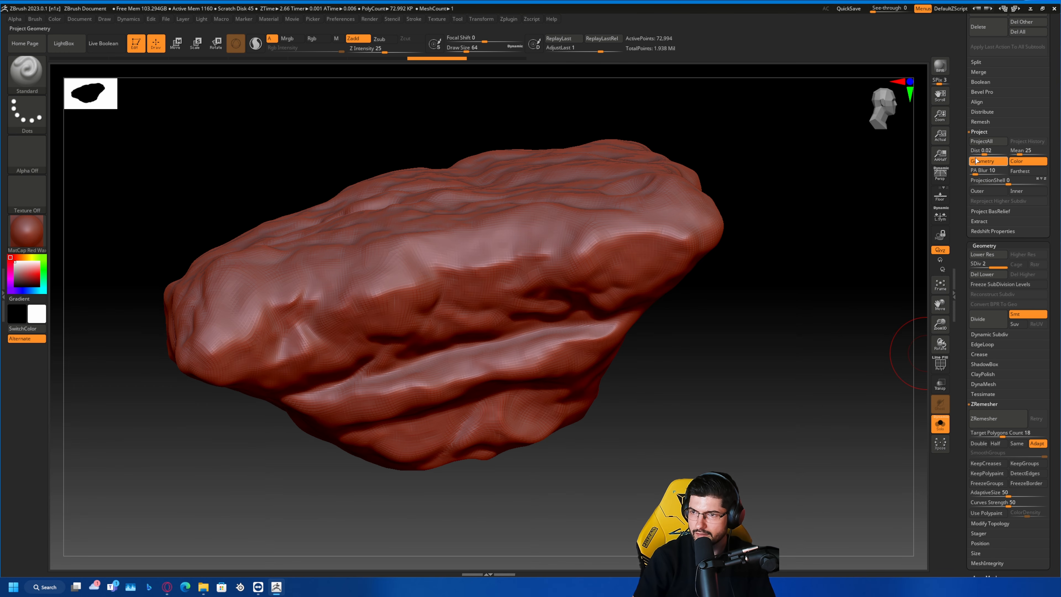
left_click_drag(964, 162, 963, 195)
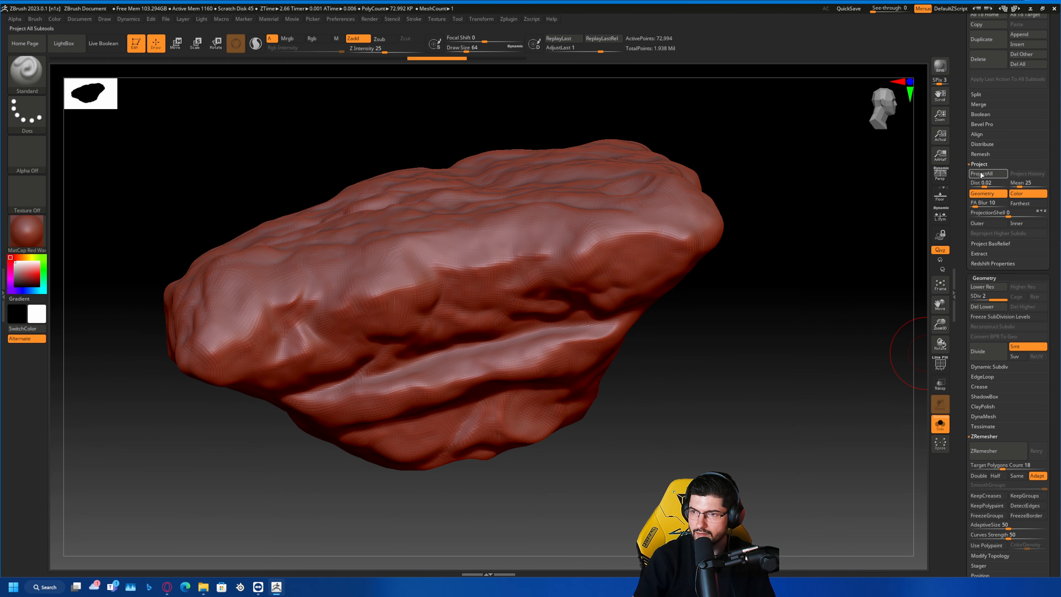
left_click(980, 174)
- Inspect the projected surface detail from several sides and compare it with the original by turning Solo mode off and on
left_click_drag(800, 284, 842, 184)
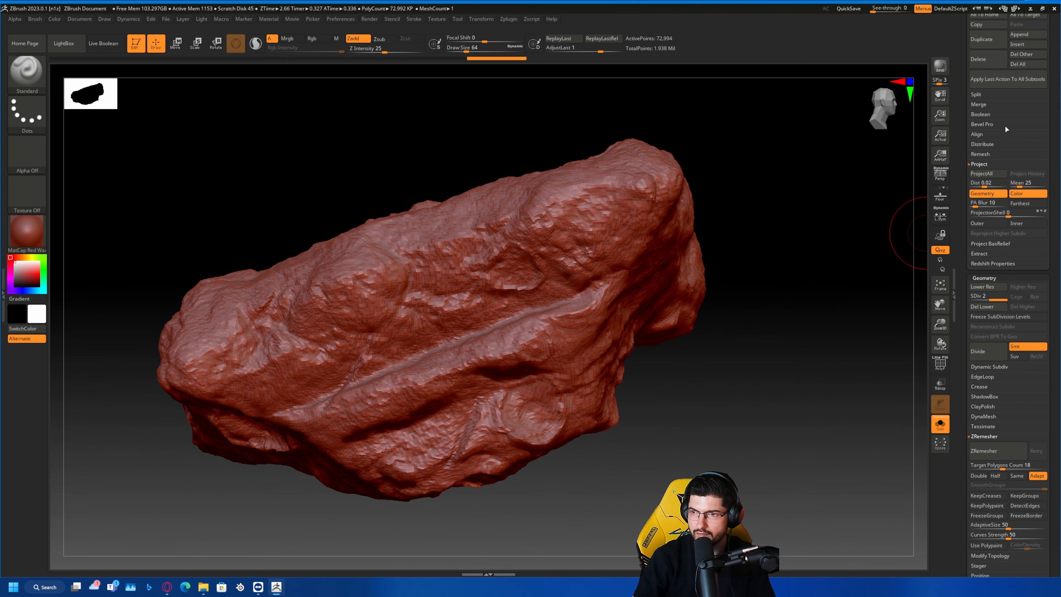
left_click_drag(806, 242, 815, 272)
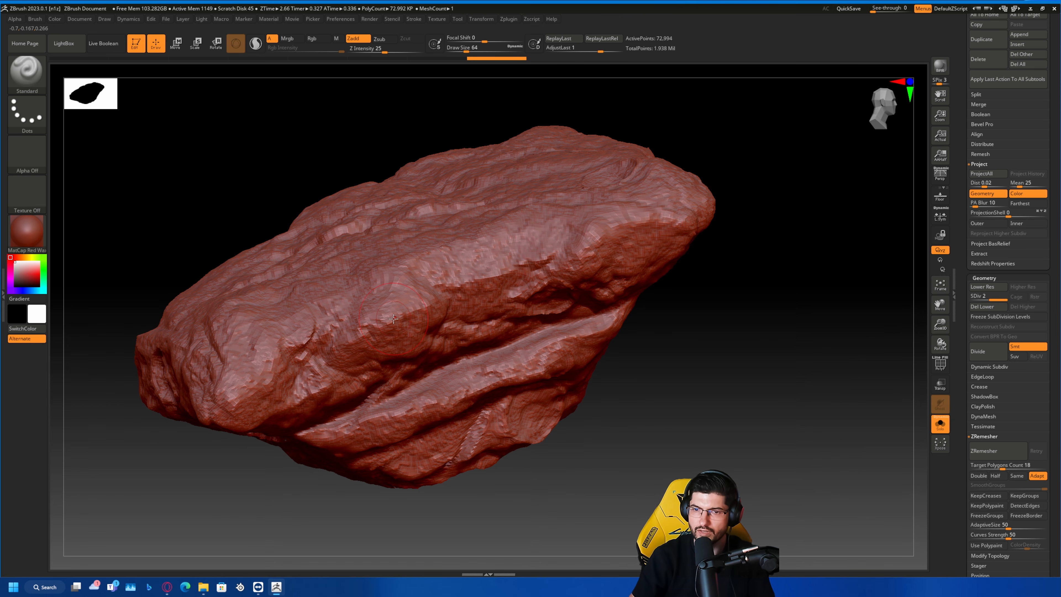
left_click_drag(750, 390, 752, 184)
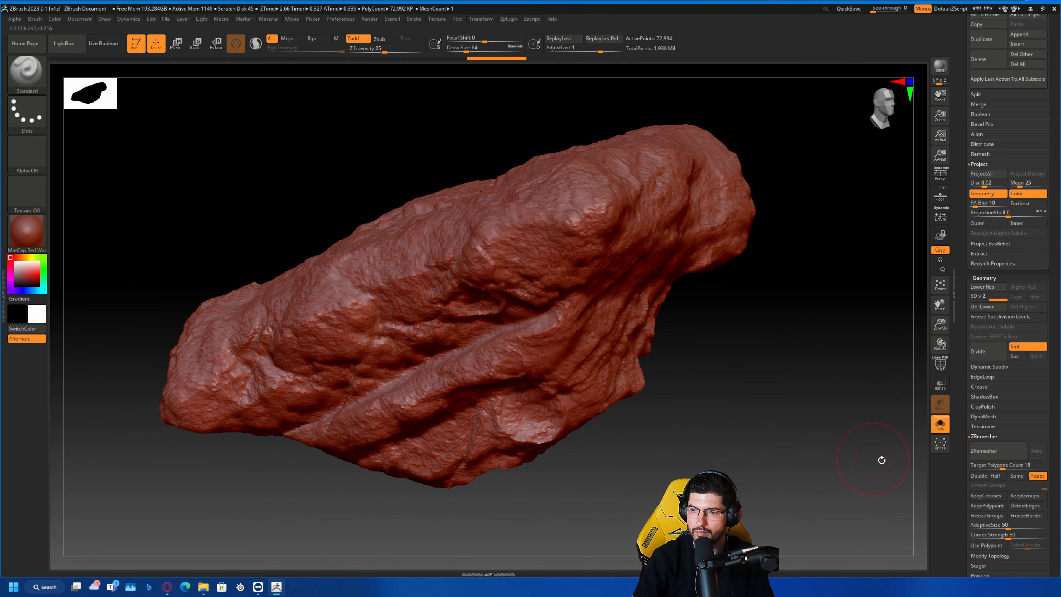
left_click(940, 425)
left_click_drag(789, 368, 881, 237)
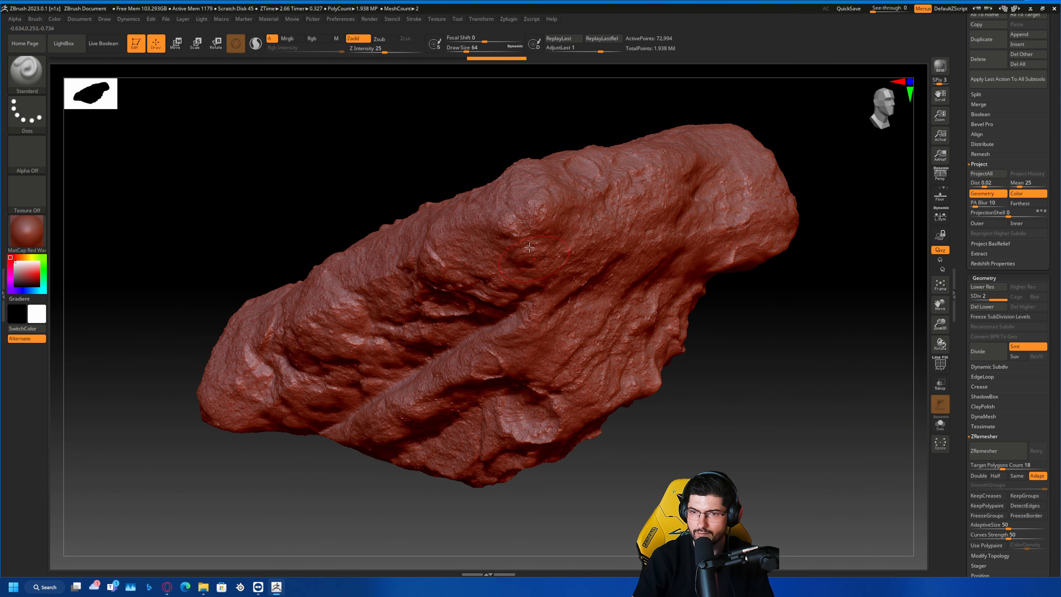
left_click(940, 423)
left_click_drag(786, 371, 805, 348)
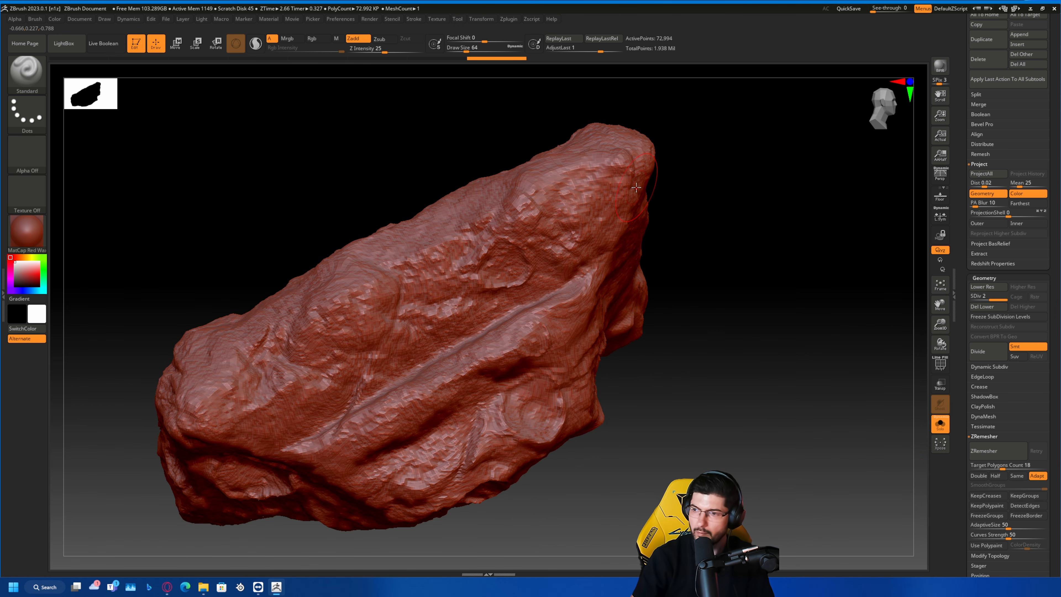
- Divide the remeshed asteroid to subdivision level 3, run ProjectAll again and check the resulting detail
left_click(987, 351)
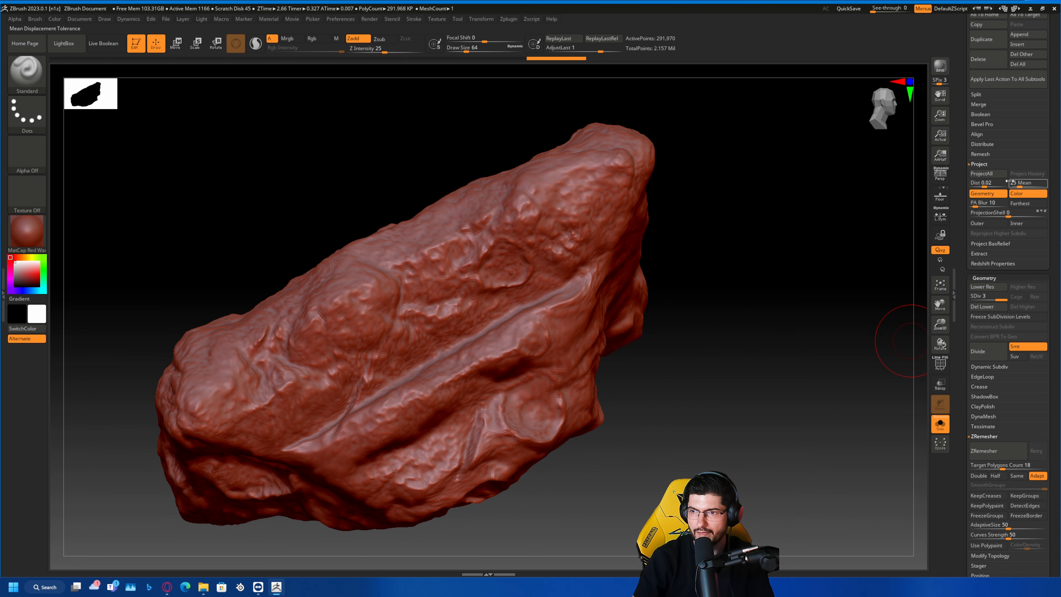
left_click(989, 173)
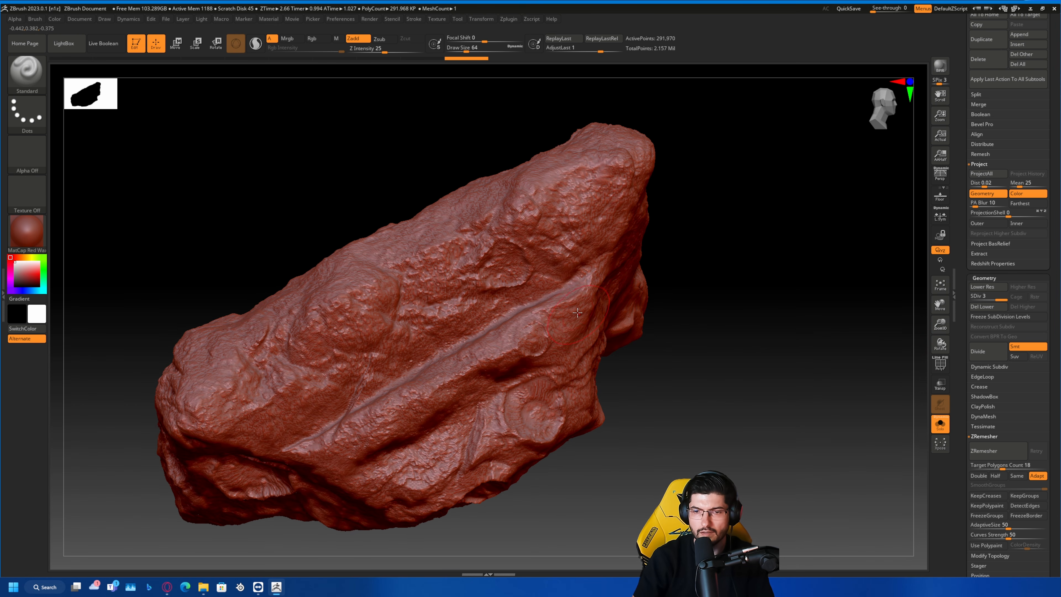
mouse_move(715, 293)
left_mouse_down()
mouse_move(784, 340)
mouse_move(798, 301)
left_mouse_up()
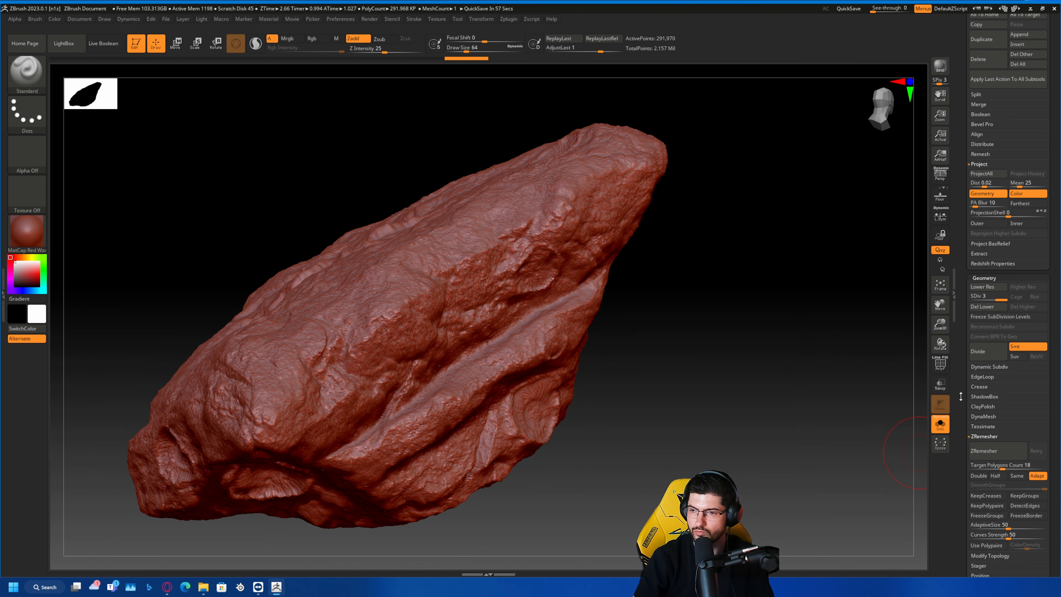
- Turn off Solo mode and show only SM_Asteroid_Generic_01 to examine its surface detail up close
left_click(938, 428)
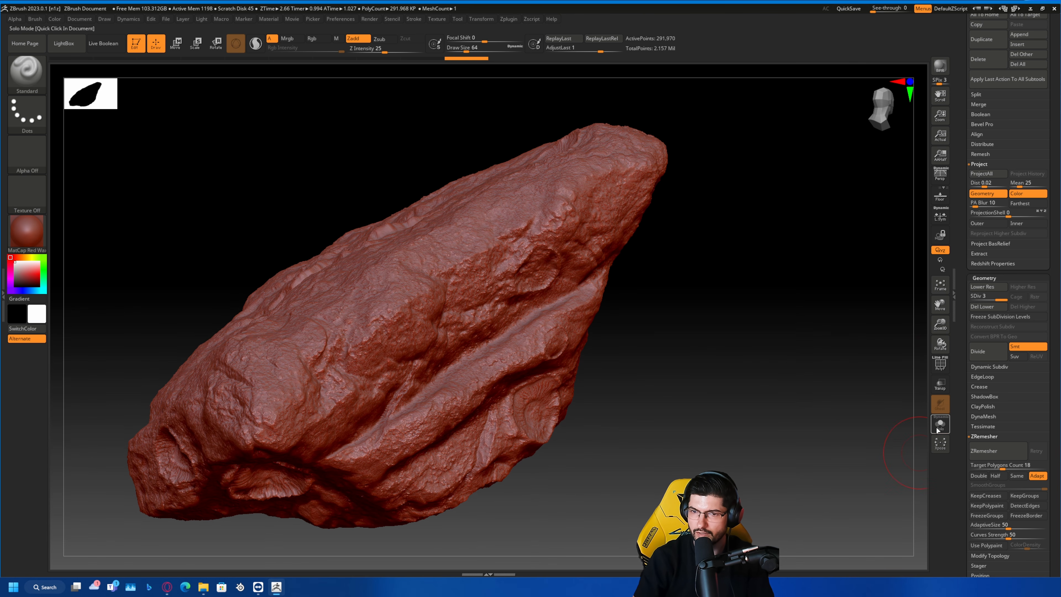
scroll(1018, 237, "up", 8)
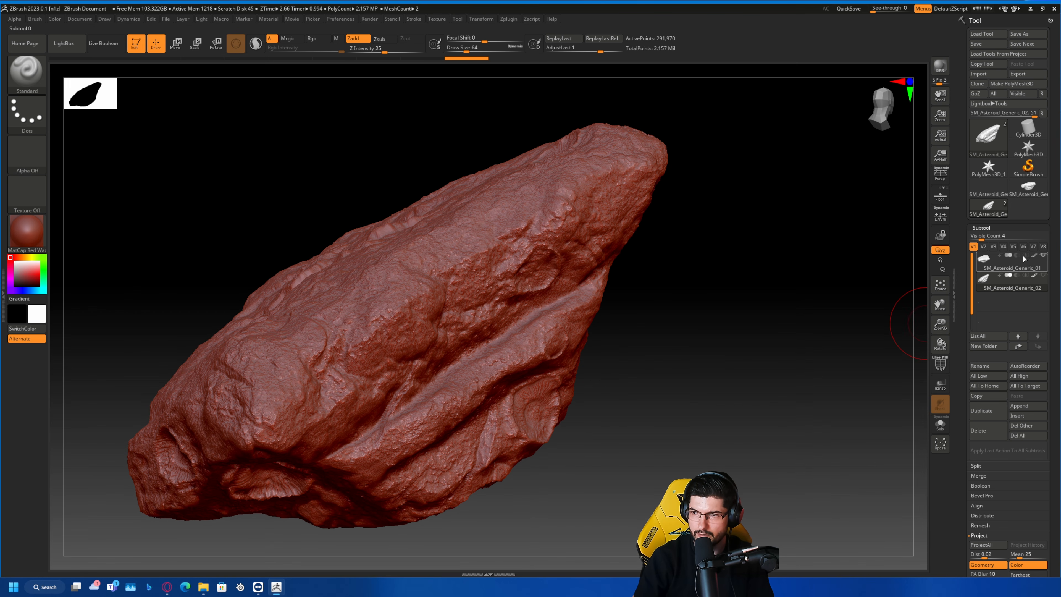
left_click(1046, 265)
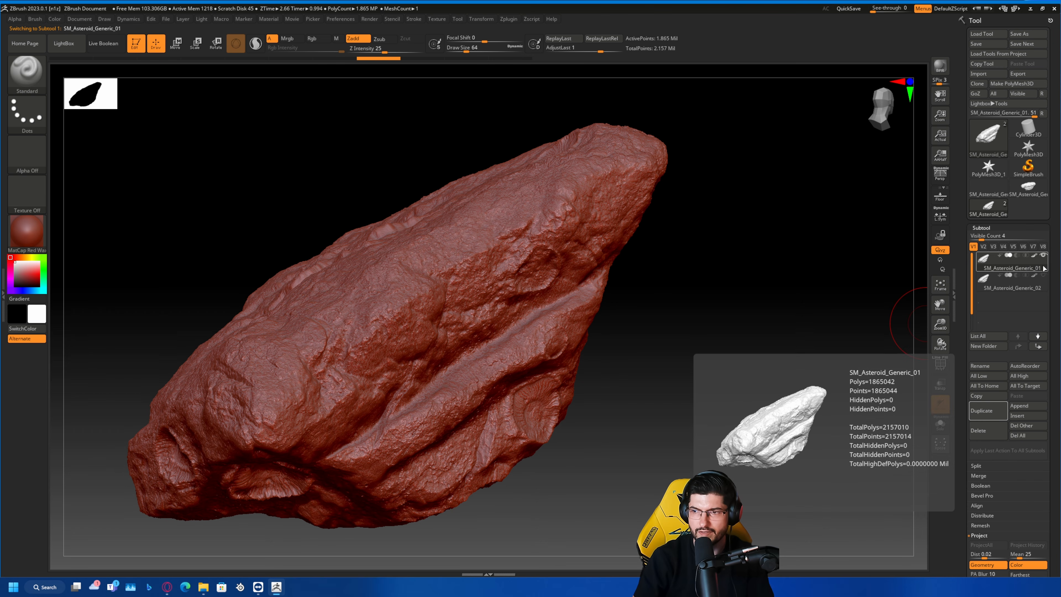
left_click(1042, 288)
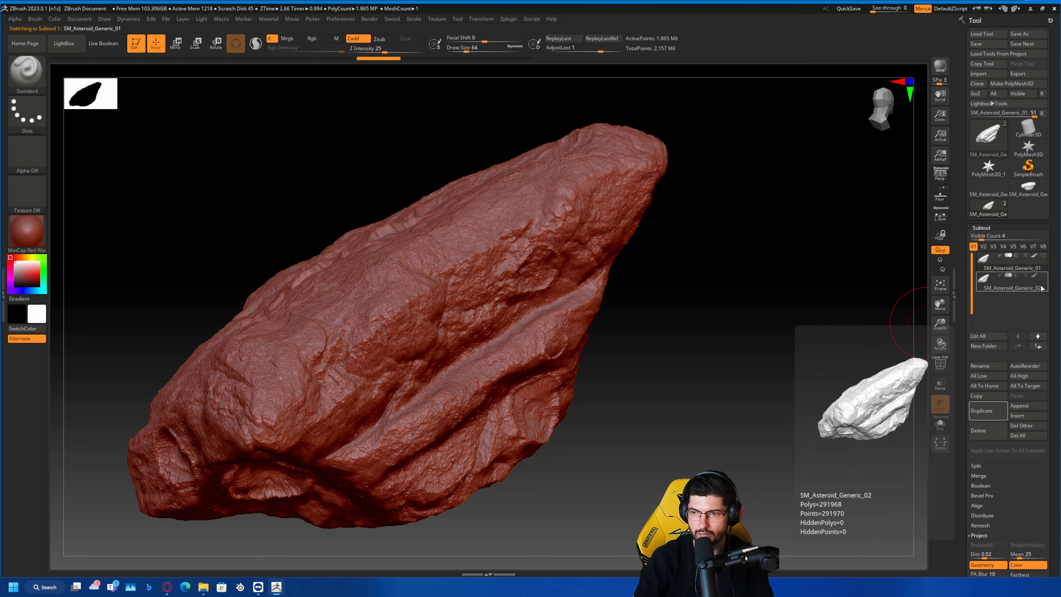
left_click(1042, 269)
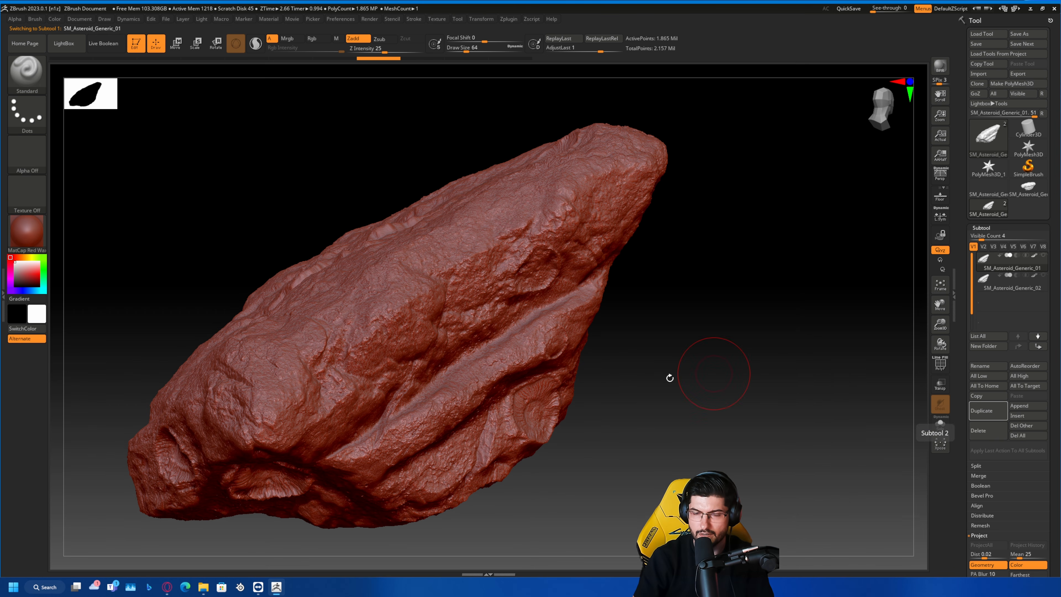
right_click_drag(448, 355, 481, 407, "ctrl")
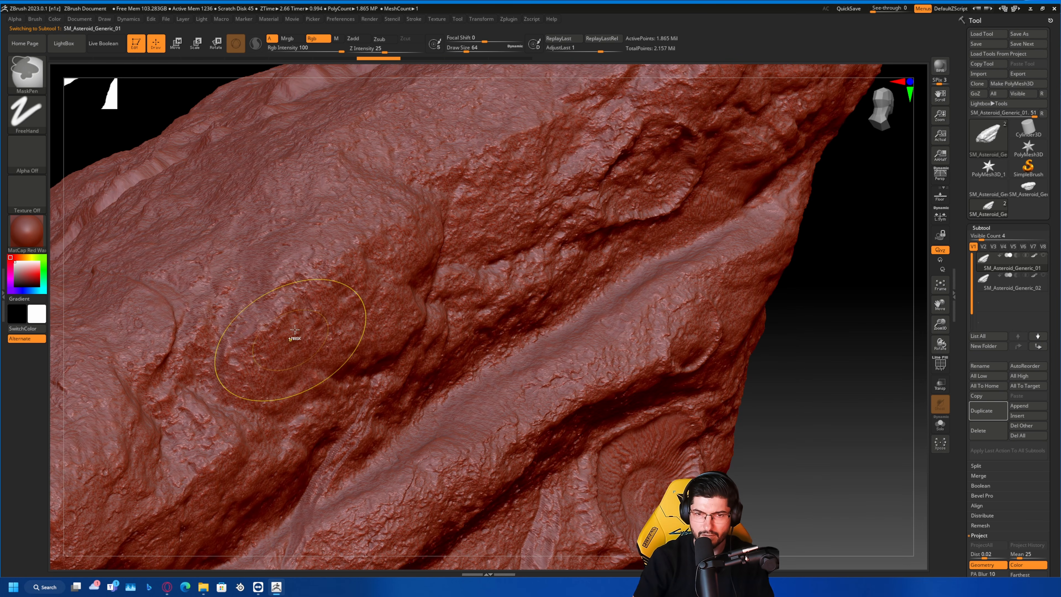
right_click_drag(340, 311, 367, 364, "ctrl")
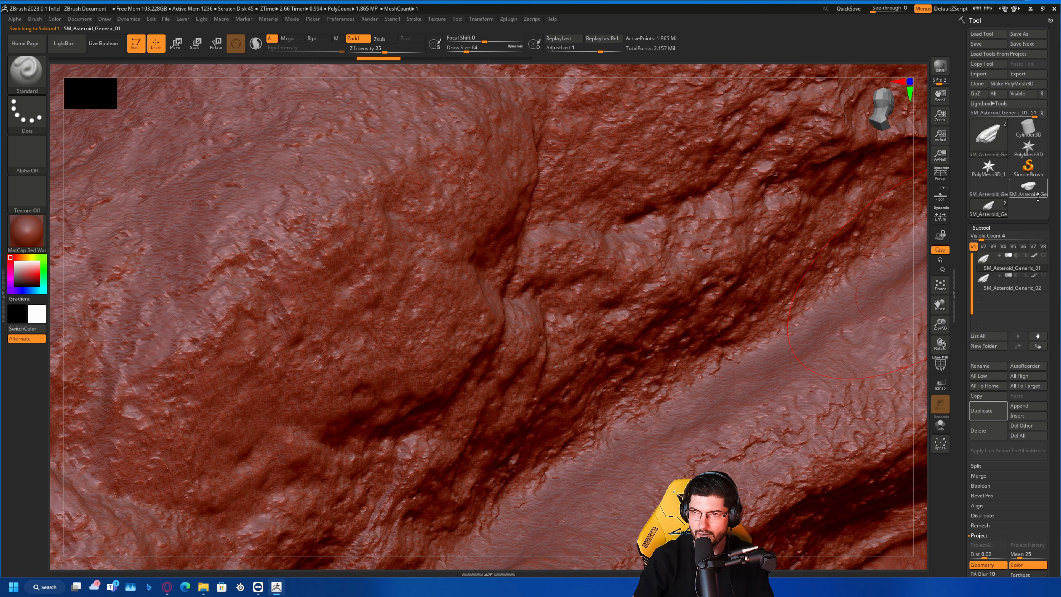
- Compare the same close-up area on SM_Asteroid_Generic_02 and SM_Asteroid_Generic_01, and make both subtools visible again
left_click(1039, 283)
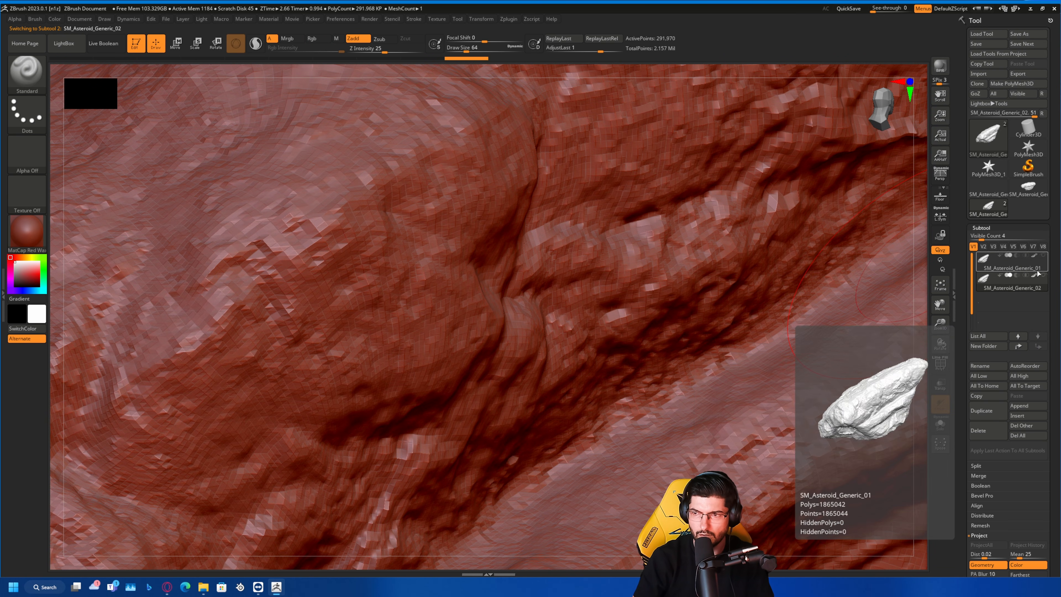
left_click(784, 338, "alt")
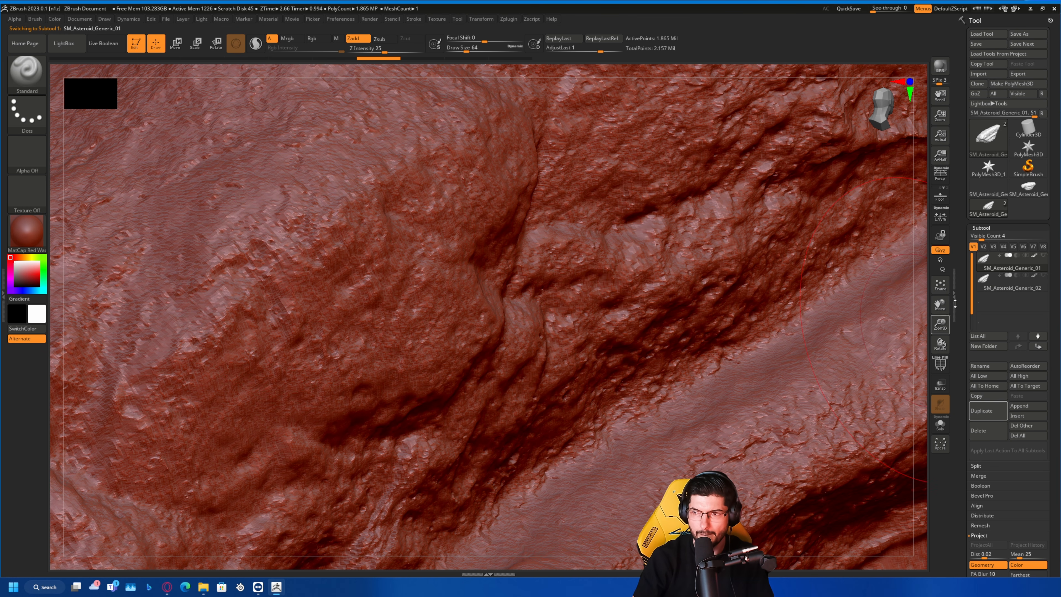
left_click(1044, 255)
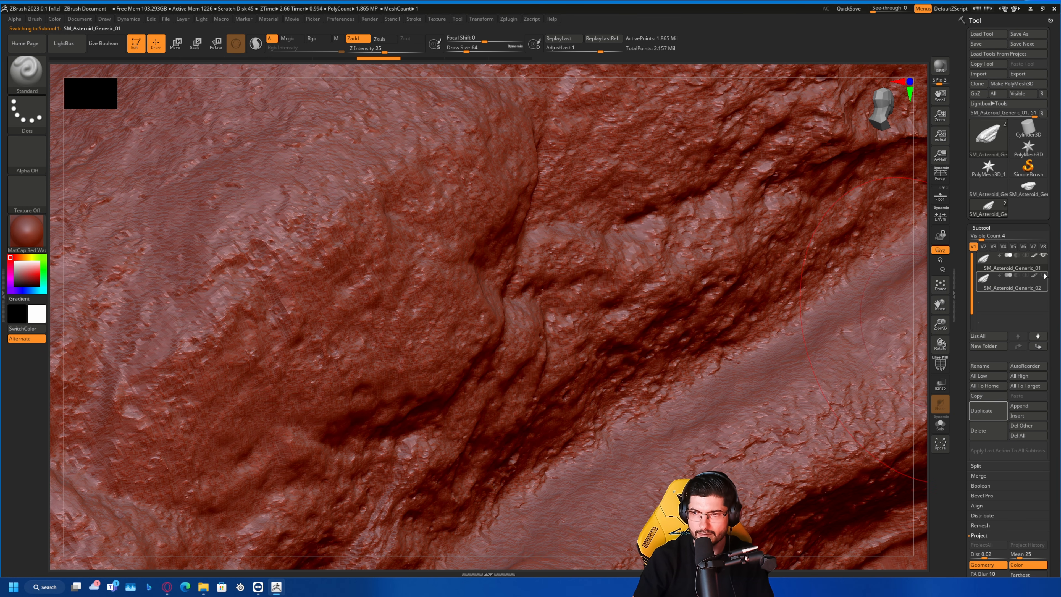
right_click_drag(652, 356, 613, 259, "ctrl")
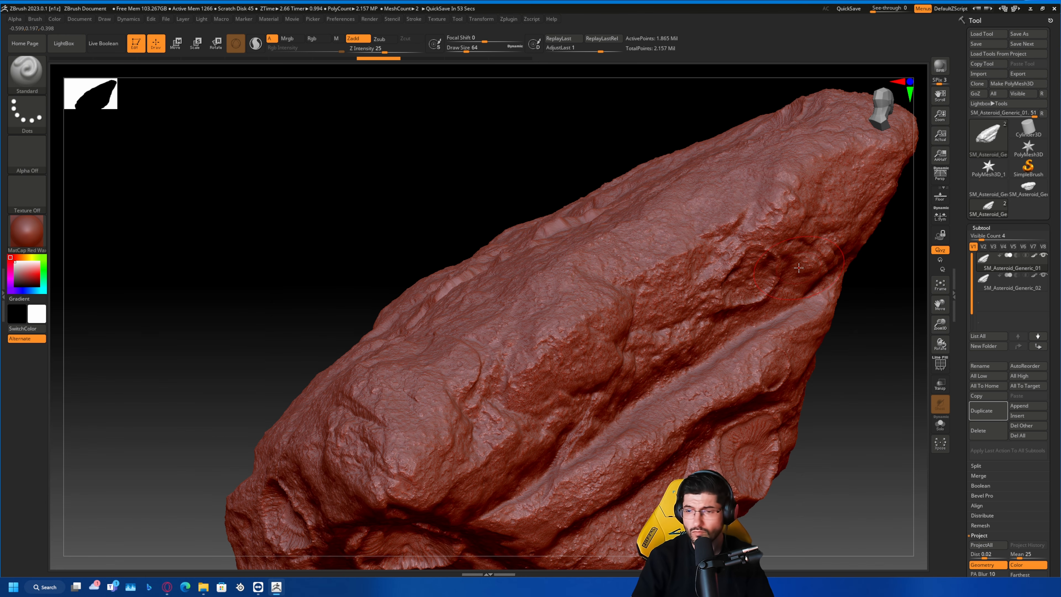
right_click_drag(850, 440, 842, 423, "ctrl")
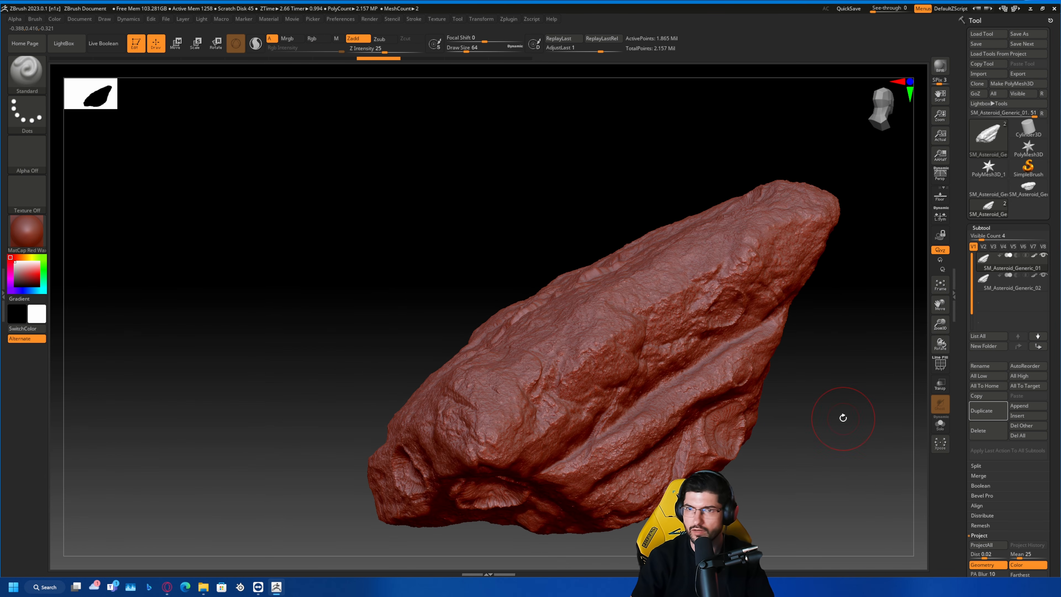
right_click_drag(853, 387, 796, 375, "alt")
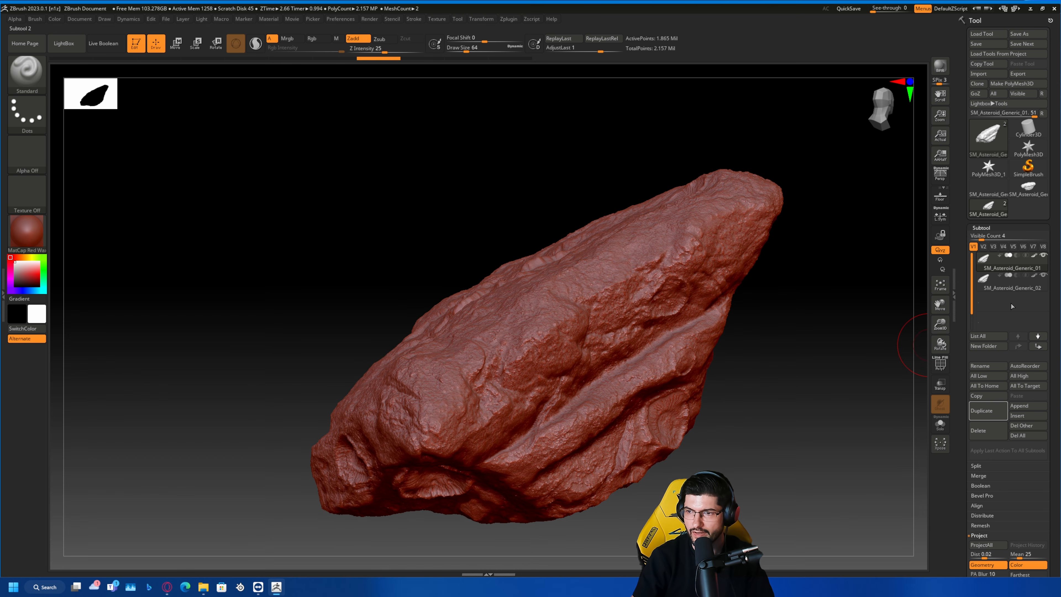
- Isolate SM_Asteroid_Generic_02 in Solo mode and unwrap its UVs with UV Master, keeping Symmetry enabled
left_click(1015, 290)
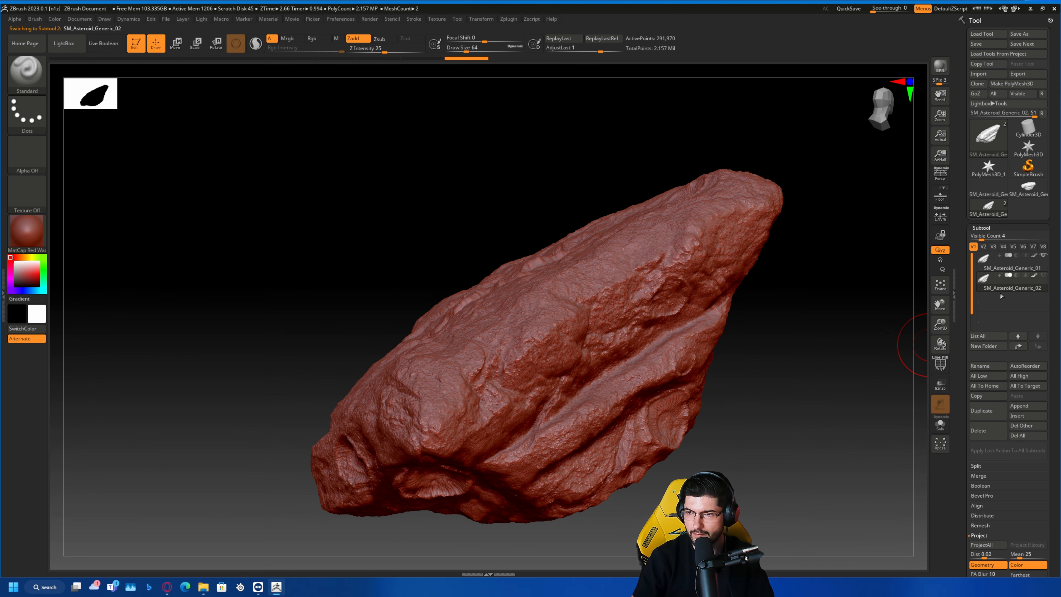
left_click(940, 423)
key("ctrl")
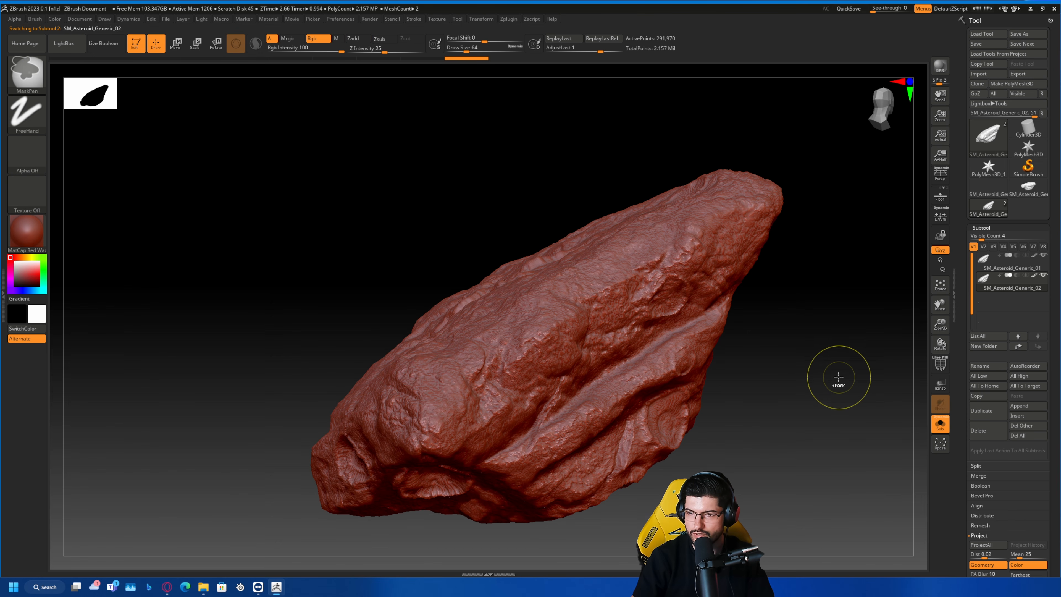
scroll(976, 169, "up", 3)
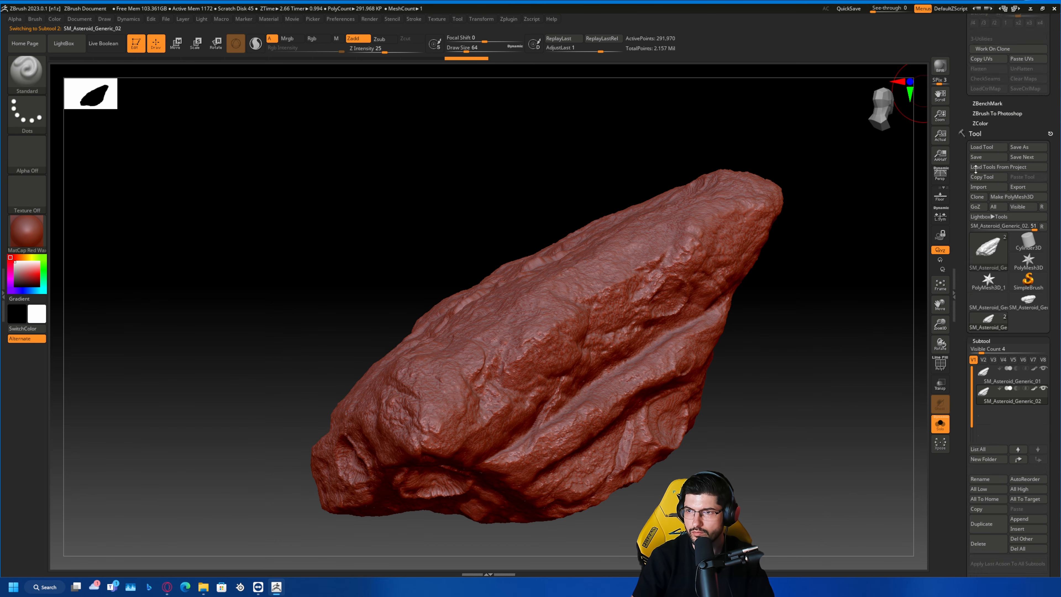
scroll(987, 246, "up", 5)
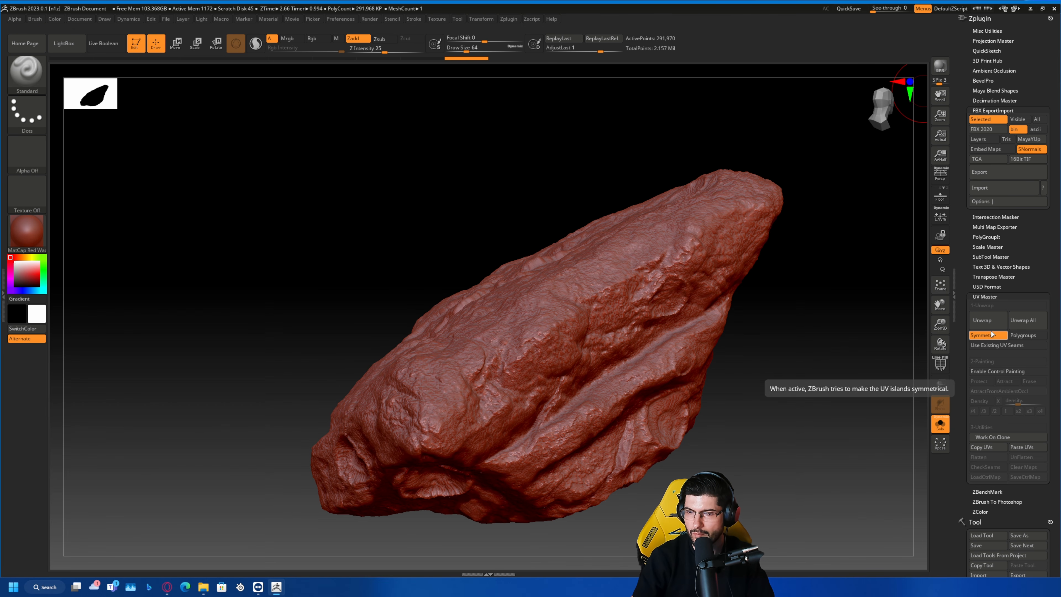
left_click(983, 319)
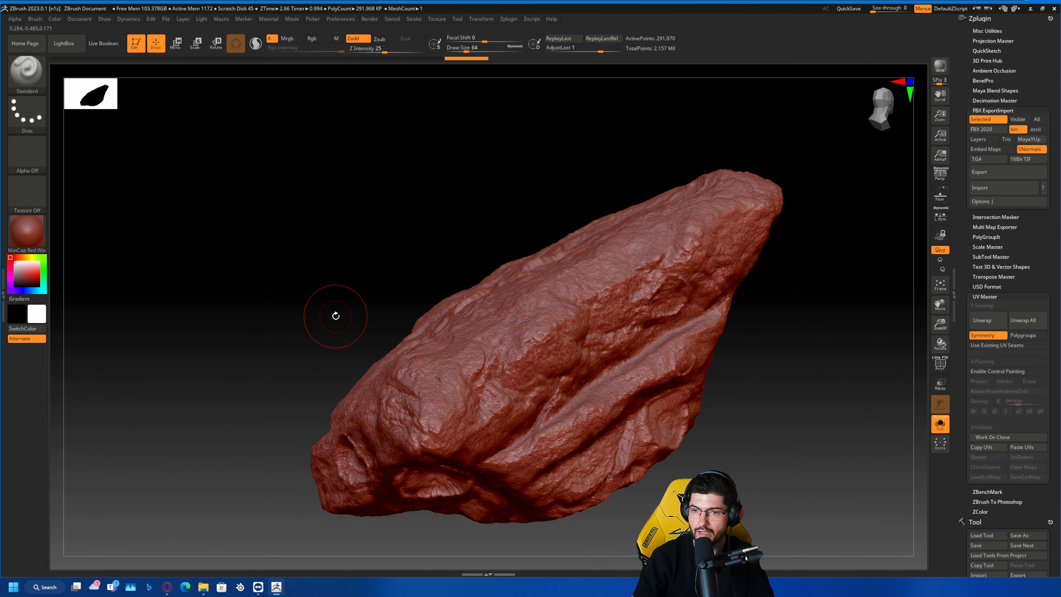
left_click_drag(833, 366, 843, 381)
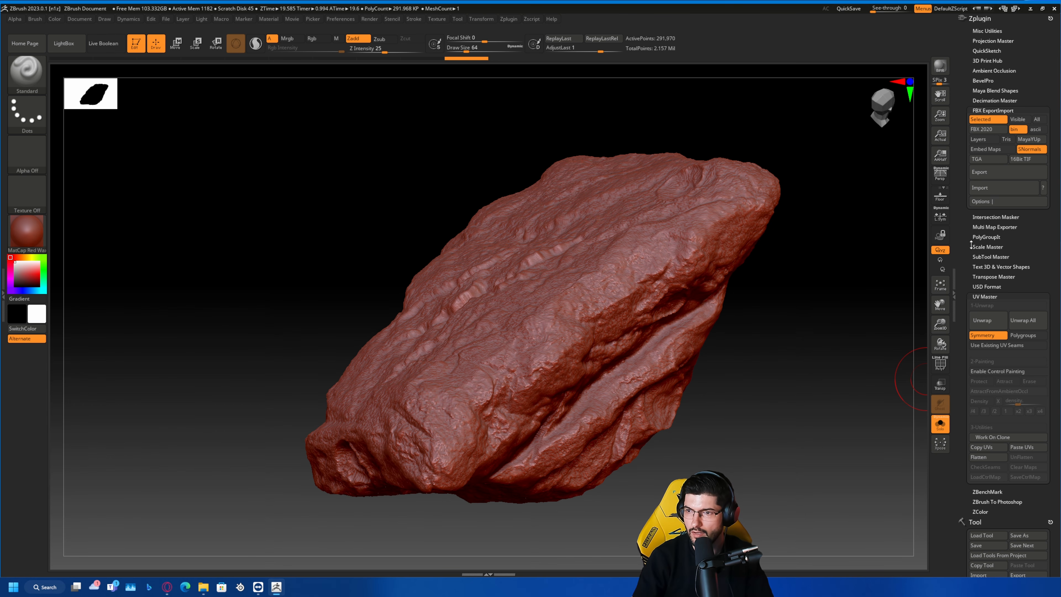
- Delete the lower subdivision levels of SM_Asteroid_Generic_02
scroll(970, 246, "down", 10)
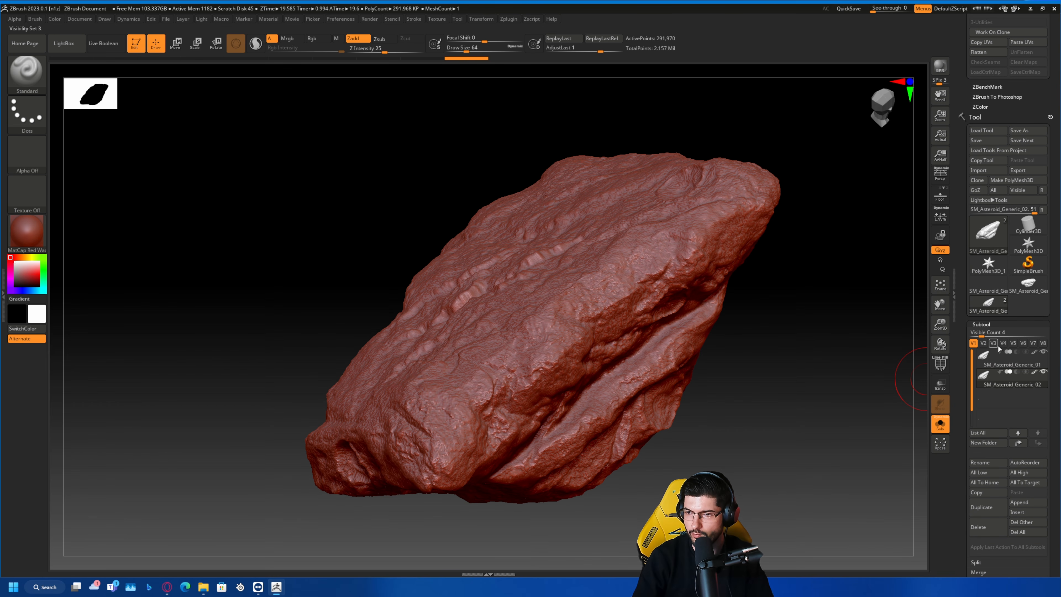
scroll(991, 353, "down", 8)
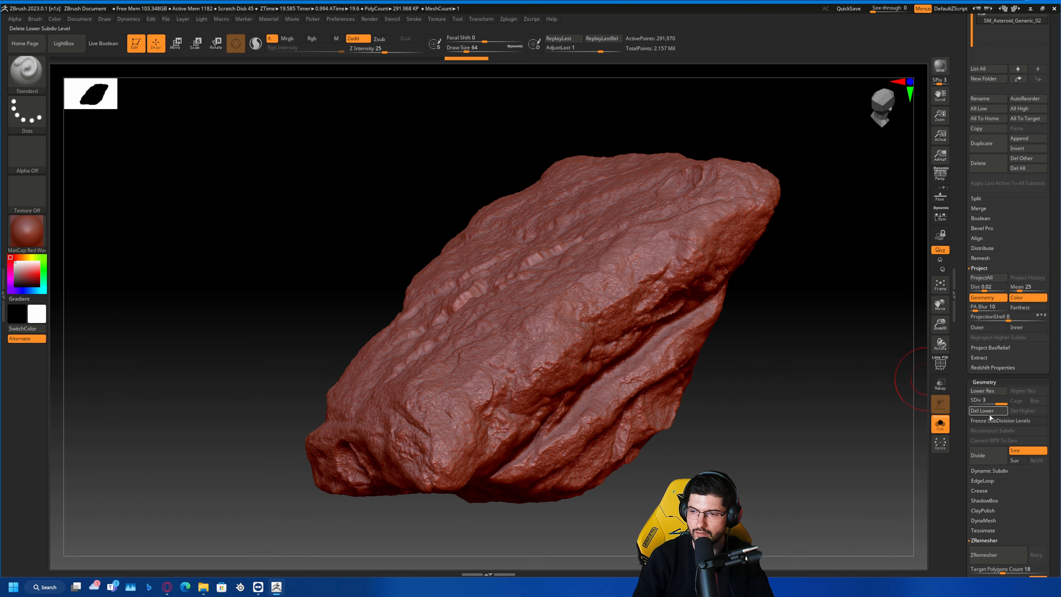
left_click(999, 412)
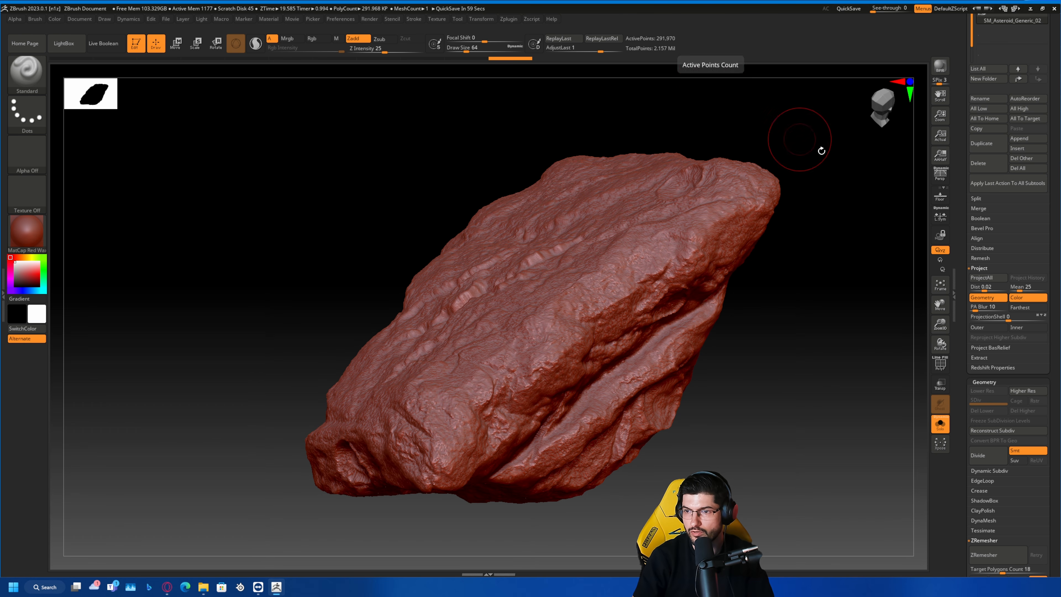
- Inspect the flattened UV layout of SM_Asteroid_Generic_02 and unflatten it back to the 3D asteroid
scroll(968, 199, "up", 10)
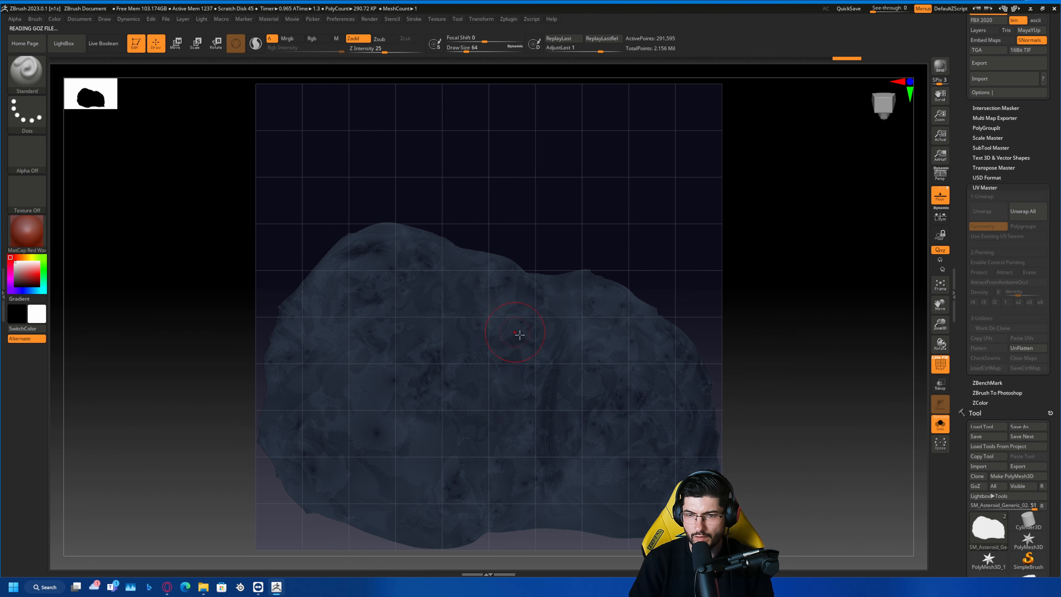
mouse_move(810, 394)
left_mouse_down()
mouse_move(711, 368)
mouse_move(784, 384)
mouse_move(668, 376)
left_mouse_up()
left_click_drag(597, 399, 846, 388)
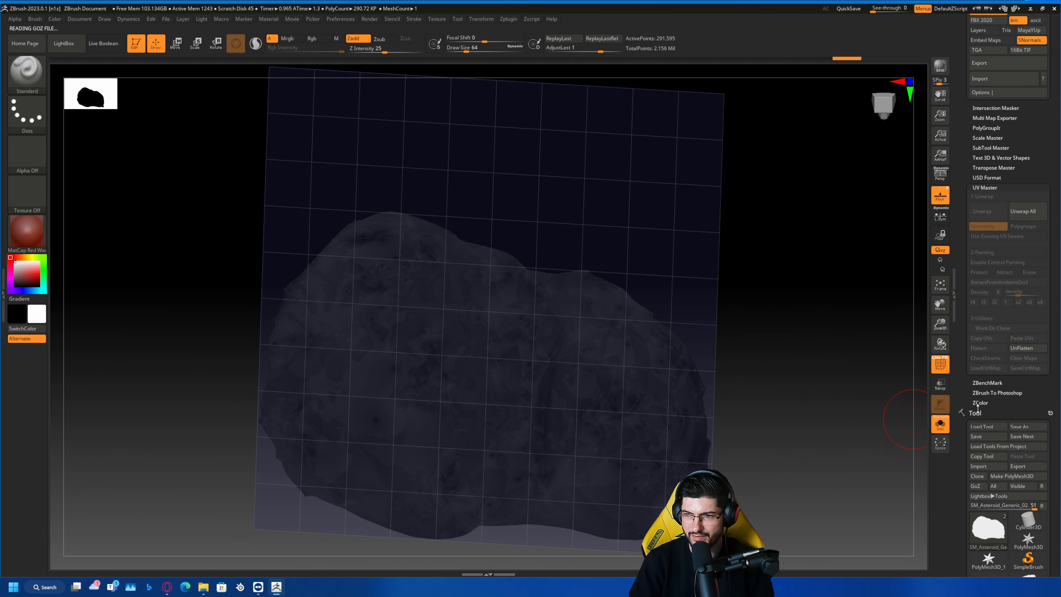
left_click(1011, 348)
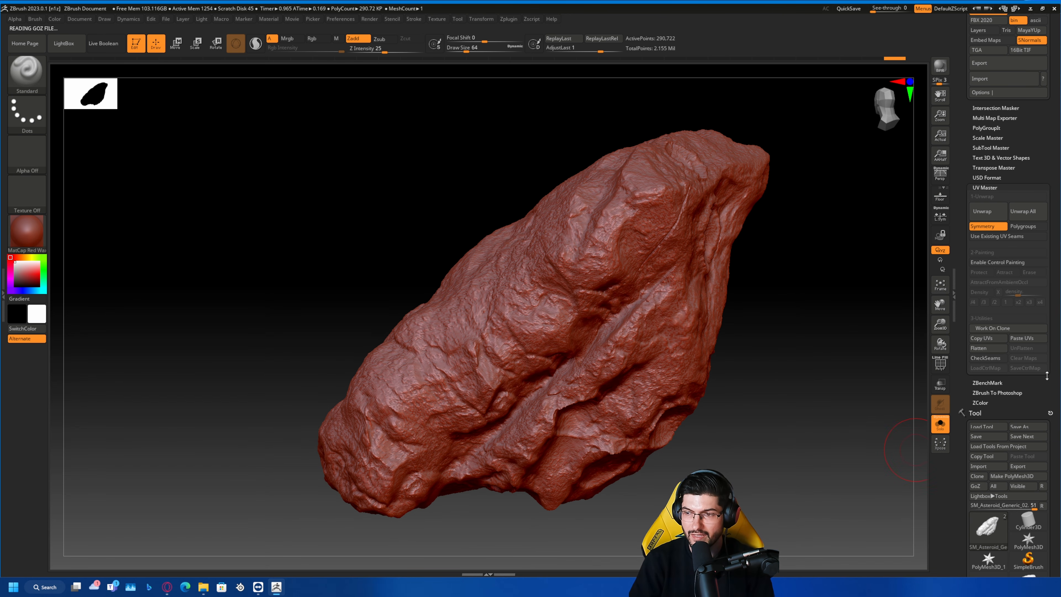
mouse_move(804, 370)
left_mouse_down()
mouse_move(828, 370)
mouse_move(810, 352)
left_mouse_up()
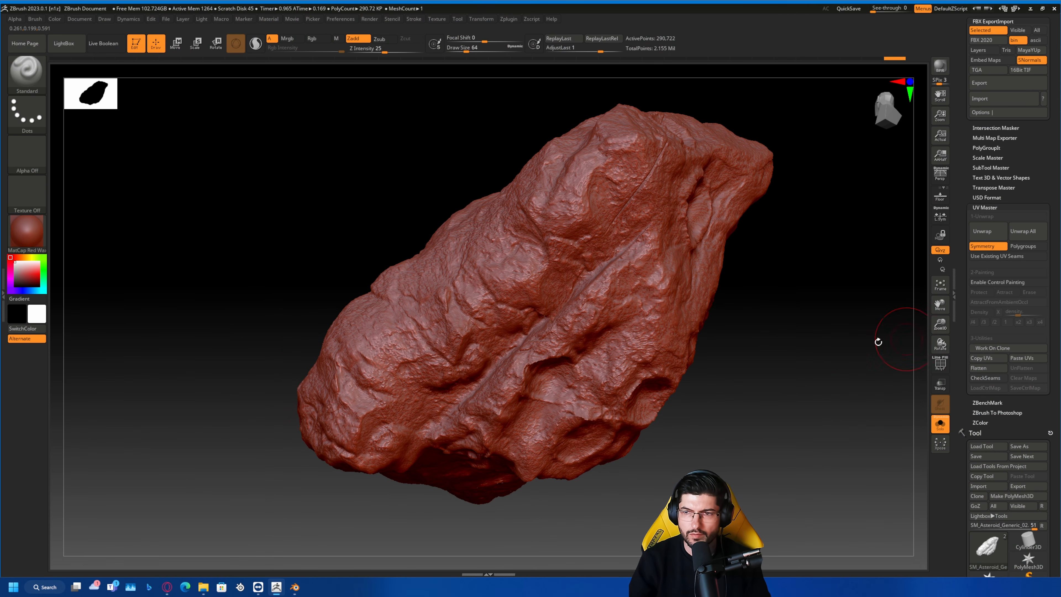
- Export the selected asteroid subtool as an FBX file named Asteroid_Test_01 in the High-Poly Unwrap folder and switch to Blender
scroll(1017, 310, "down", 5)
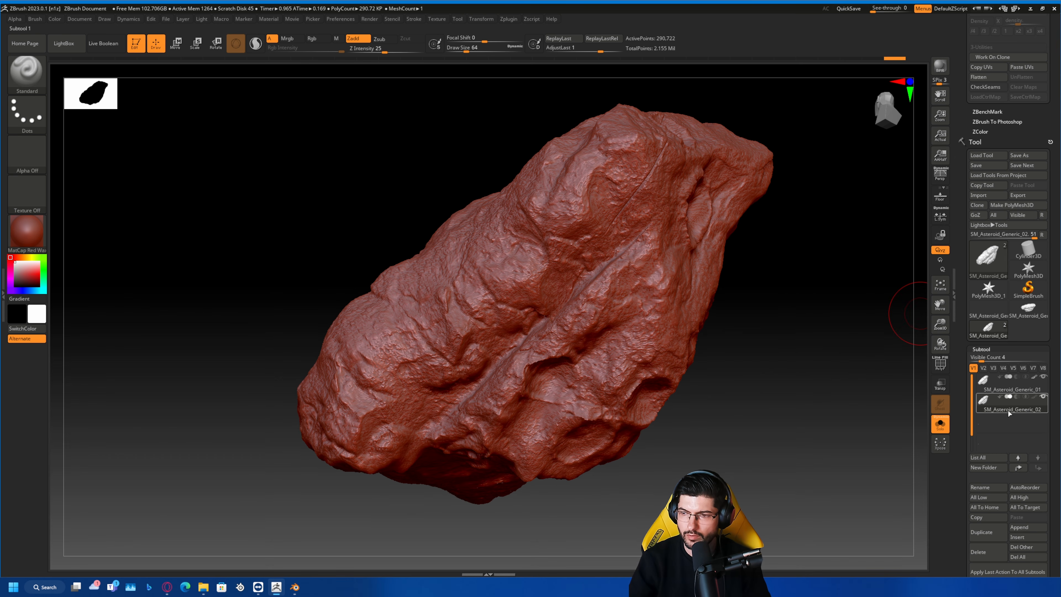
scroll(1009, 322, "down", 3)
scroll(1007, 322, "up", 2)
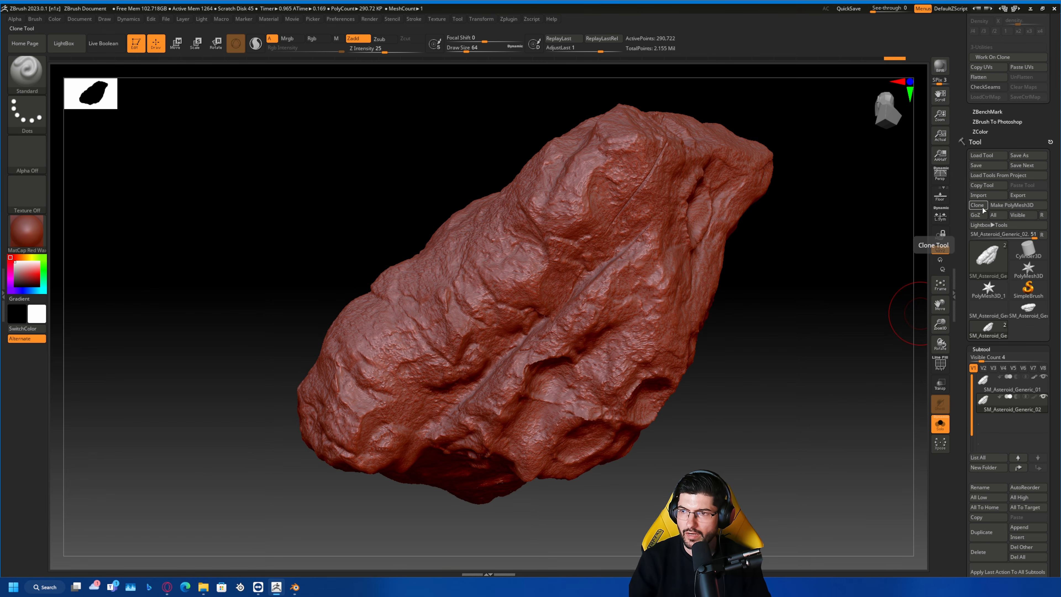
scroll(1017, 125, "up", 7)
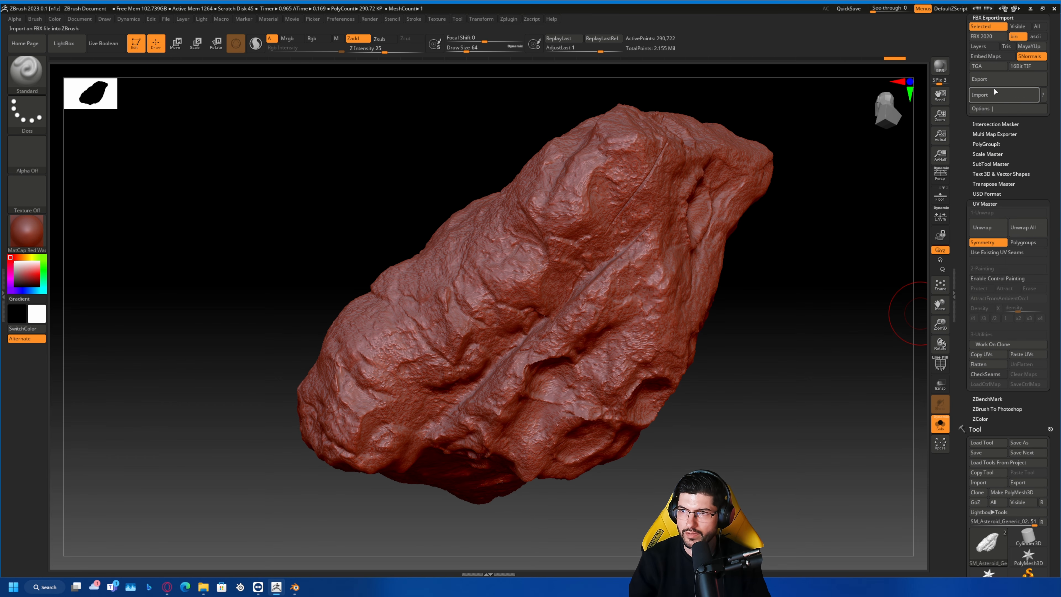
scroll(996, 64, "up", 1)
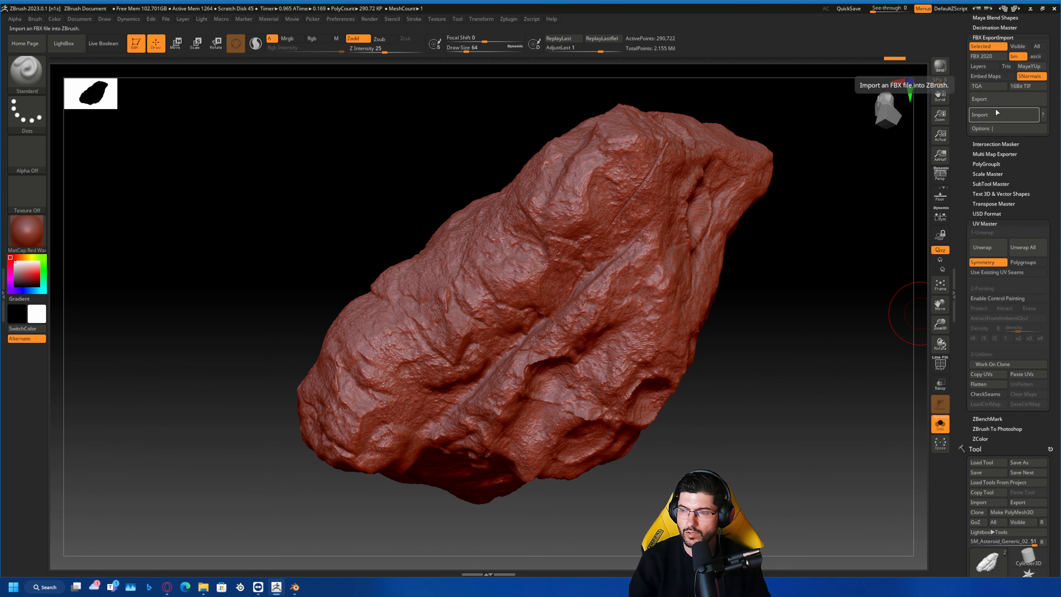
left_click(998, 99)
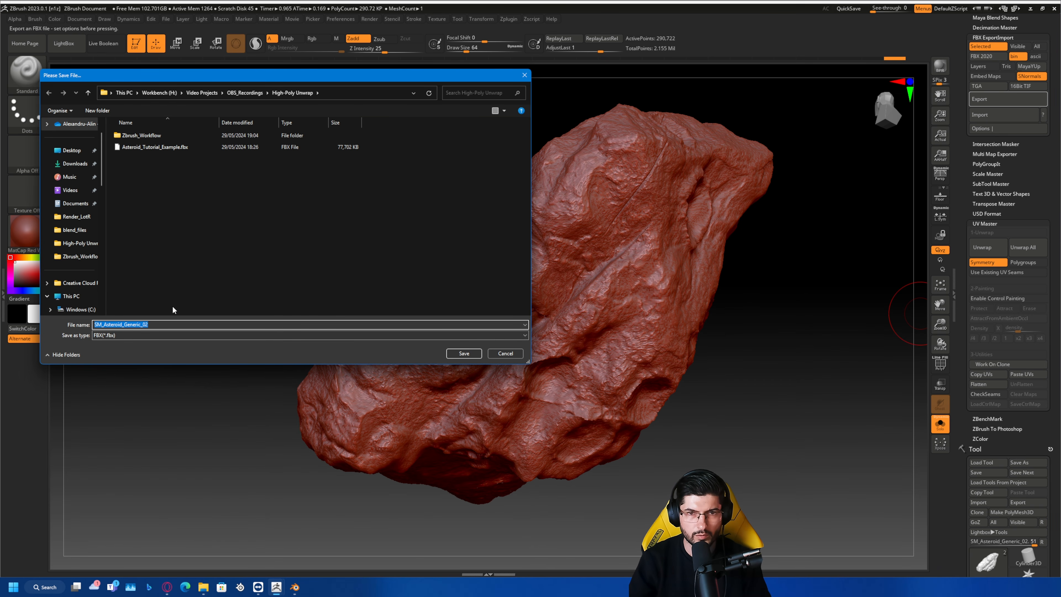
type("As")
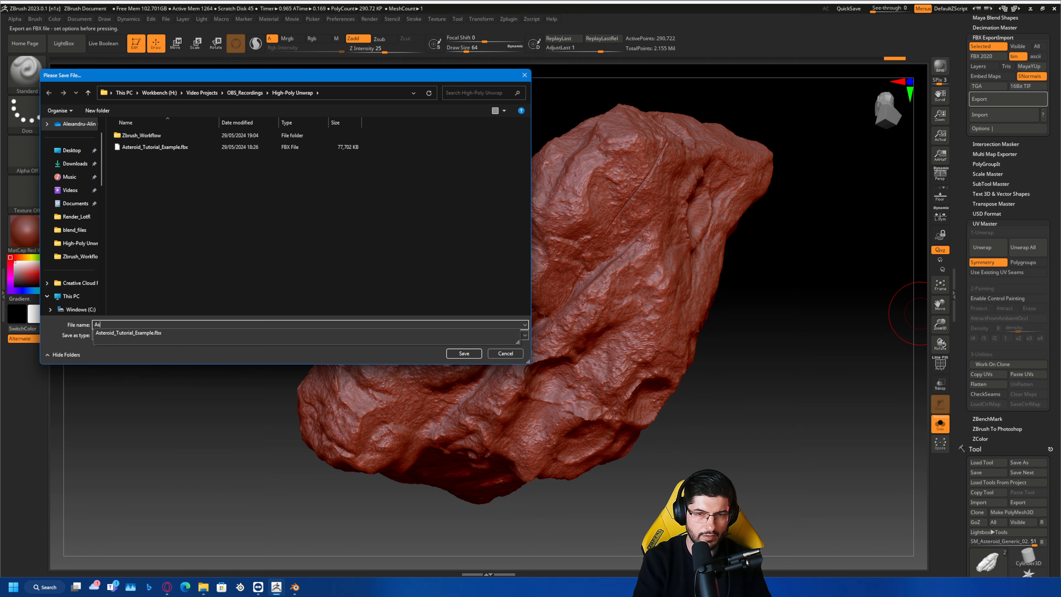
type("teroid_Test_01")
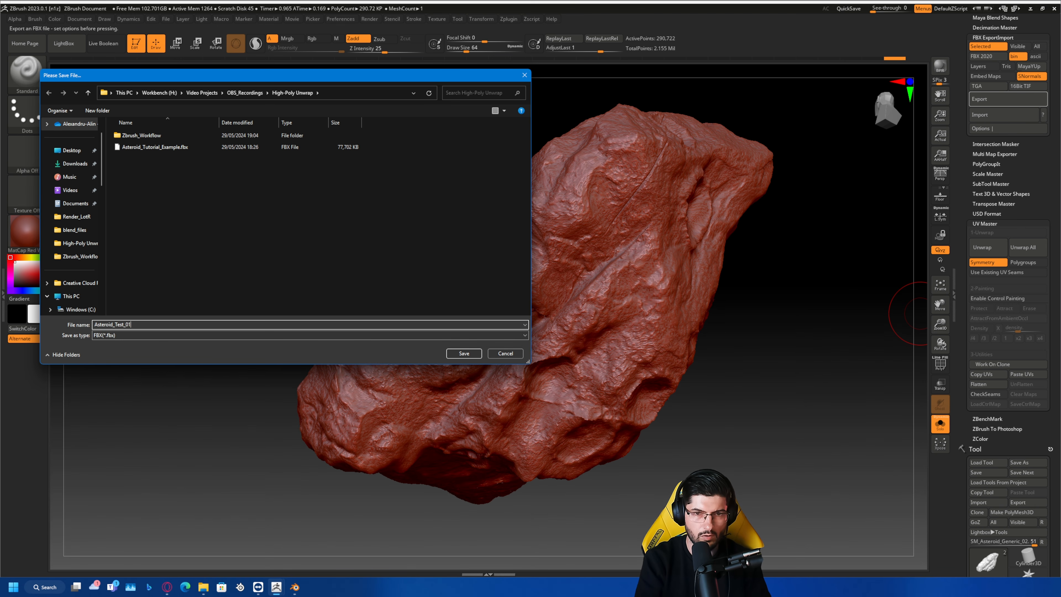
key("Return")
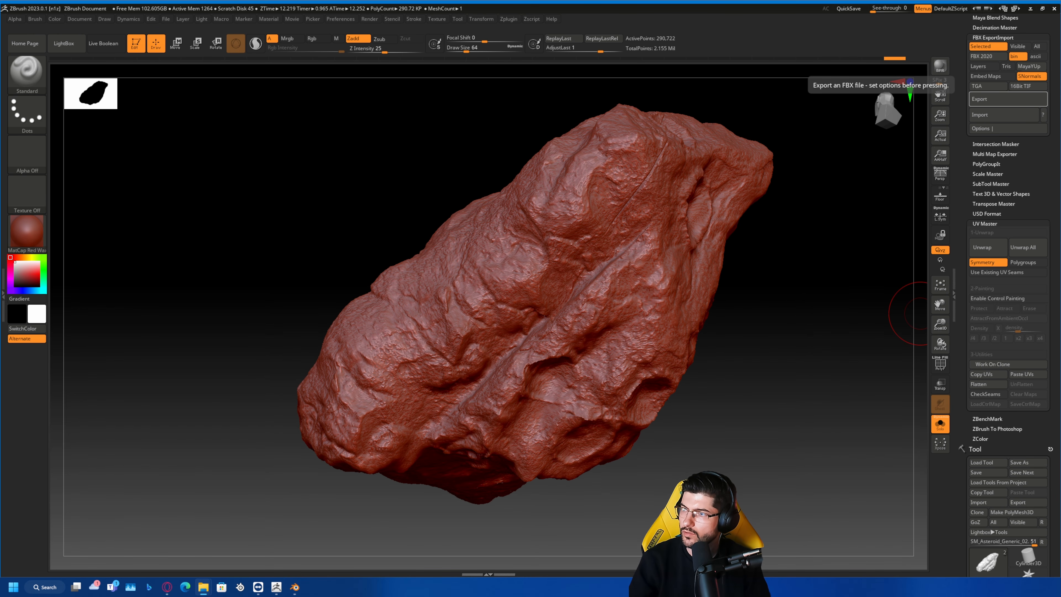
left_click(295, 587)
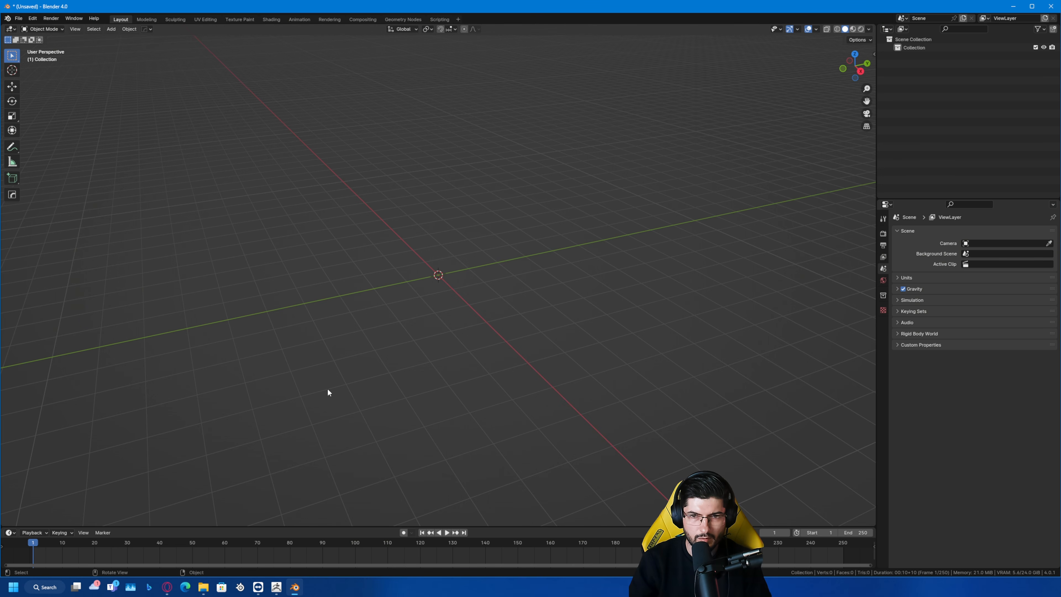
- Import Asteroid_Test_01.fbx from H:\Video Projects\OBS_Recordings\High-Poly Unwrap and bring the whole asteroid into view
left_click(19, 18)
mouse_move(33, 135)
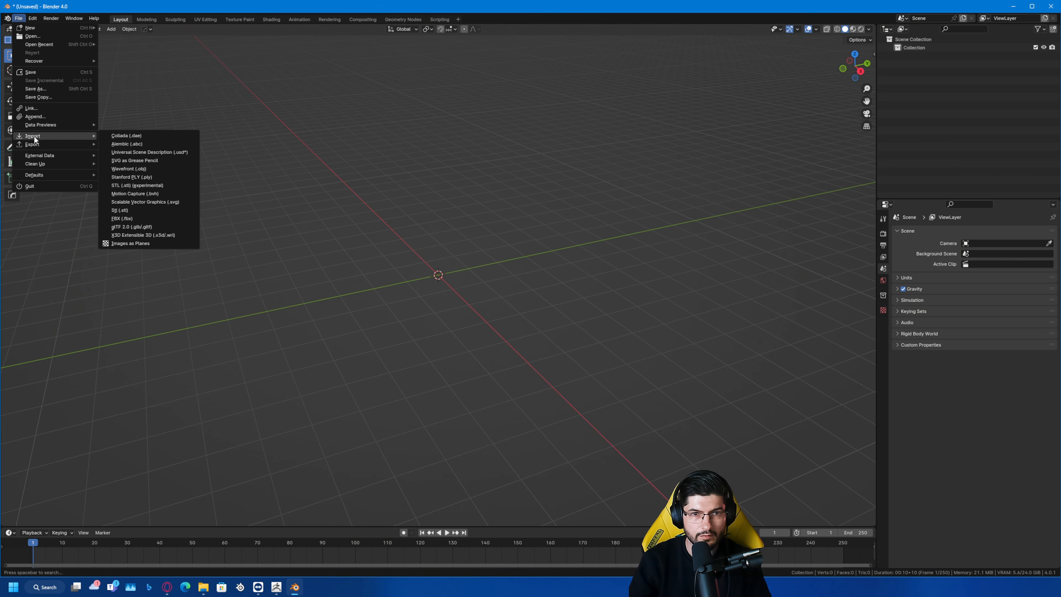
left_click(141, 219)
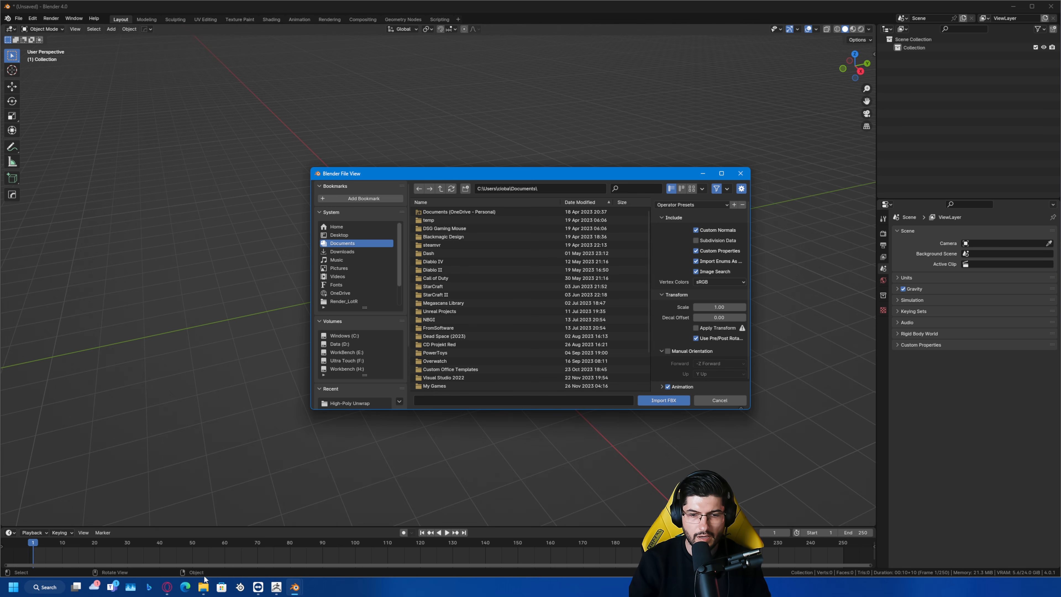
left_click(202, 587)
left_click(188, 557)
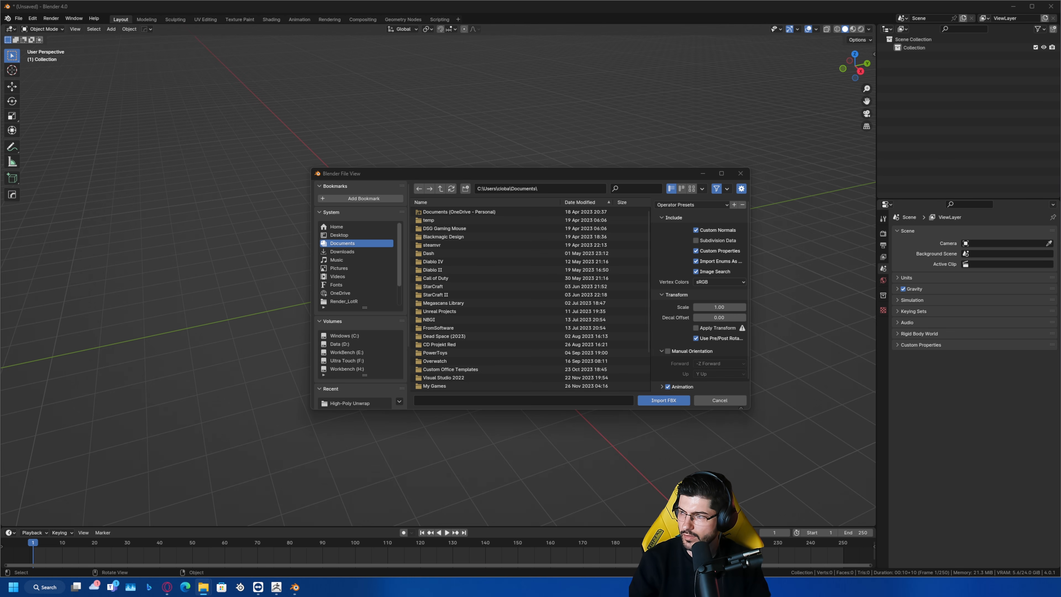
left_click(552, 188)
type("H:\\Video Projects\\OBS_Recordings\\High-Poly Unwrap")
key("Return")
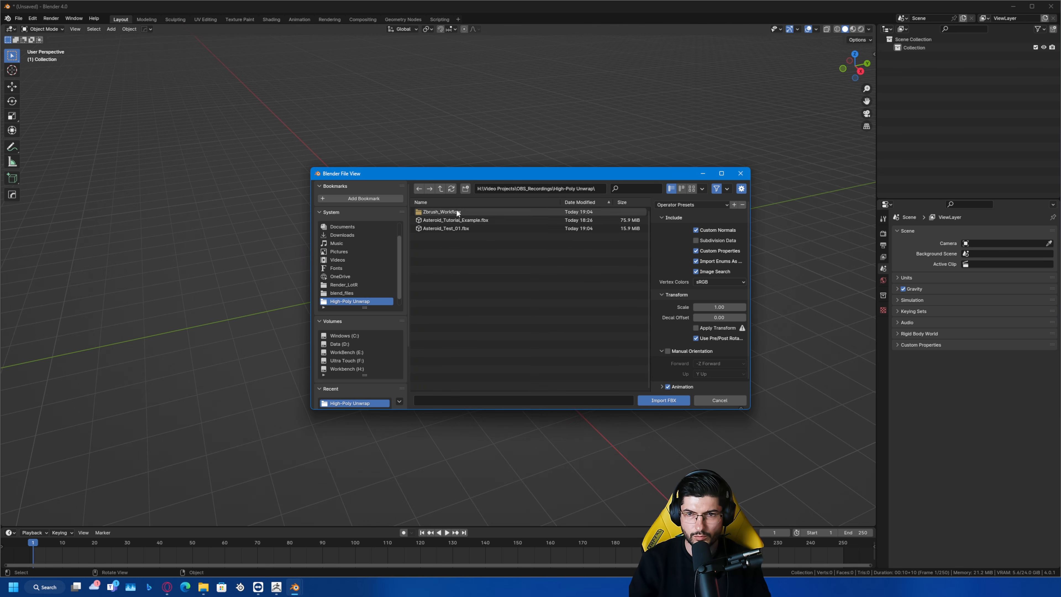
left_click(451, 229)
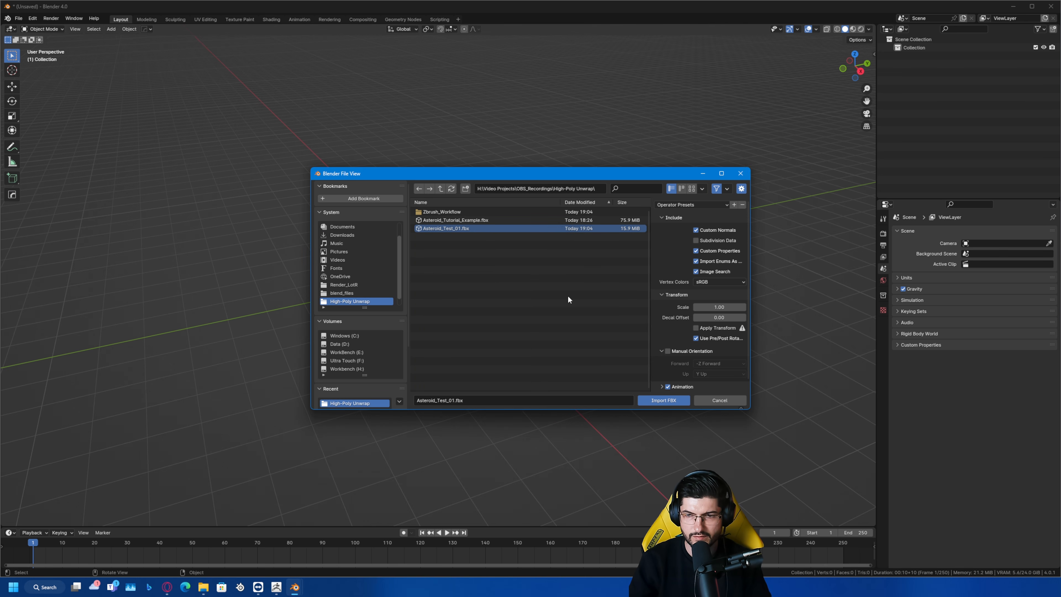
left_click(673, 401)
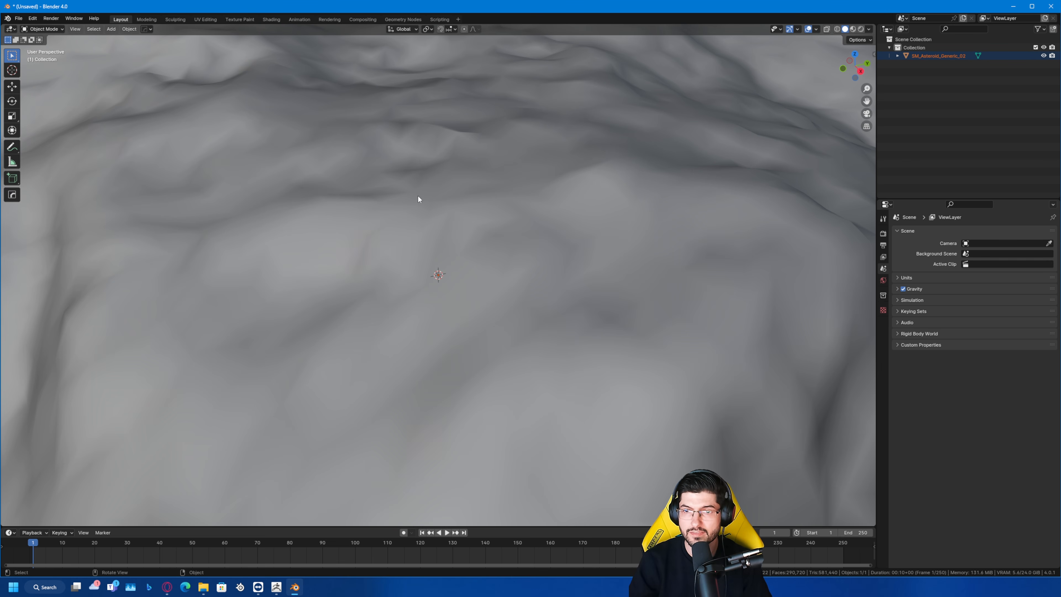
scroll(428, 250, "down", 10)
middle_click_drag(427, 250, 522, 239)
scroll(439, 201, "up", 2)
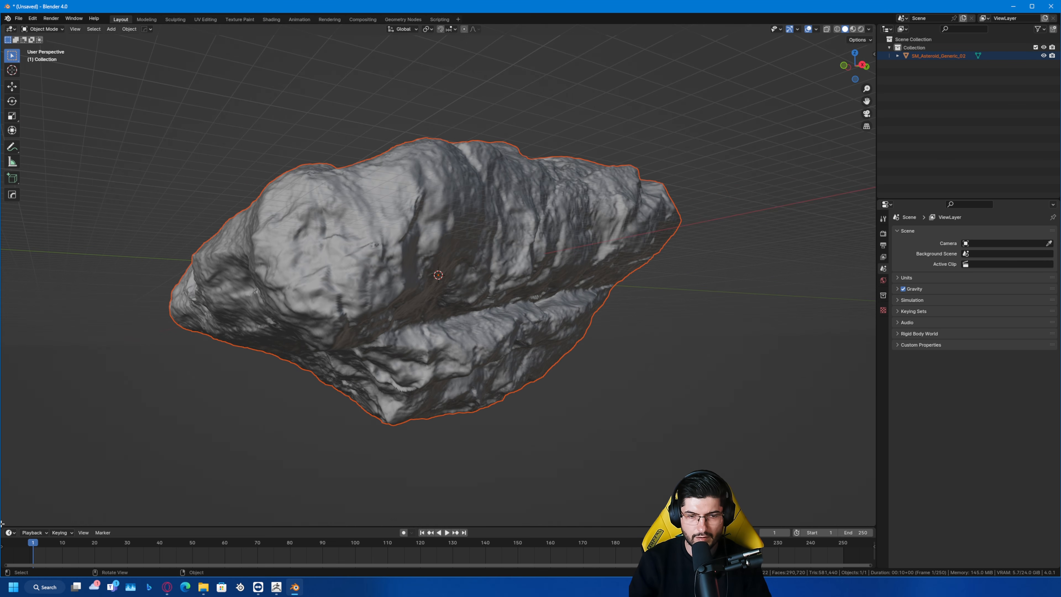
- Split the 3D viewport in two, turn one half into a Shader Editor and show the asteroid's material
left_click_drag(4, 522, 425, 376)
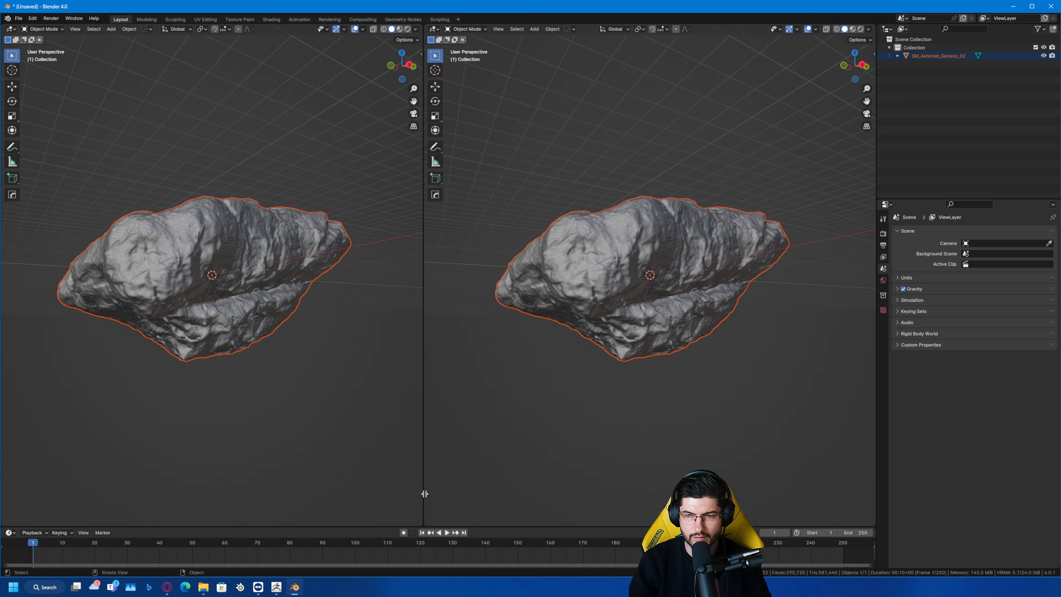
middle_click_drag(608, 289, 556, 302)
left_click(11, 30)
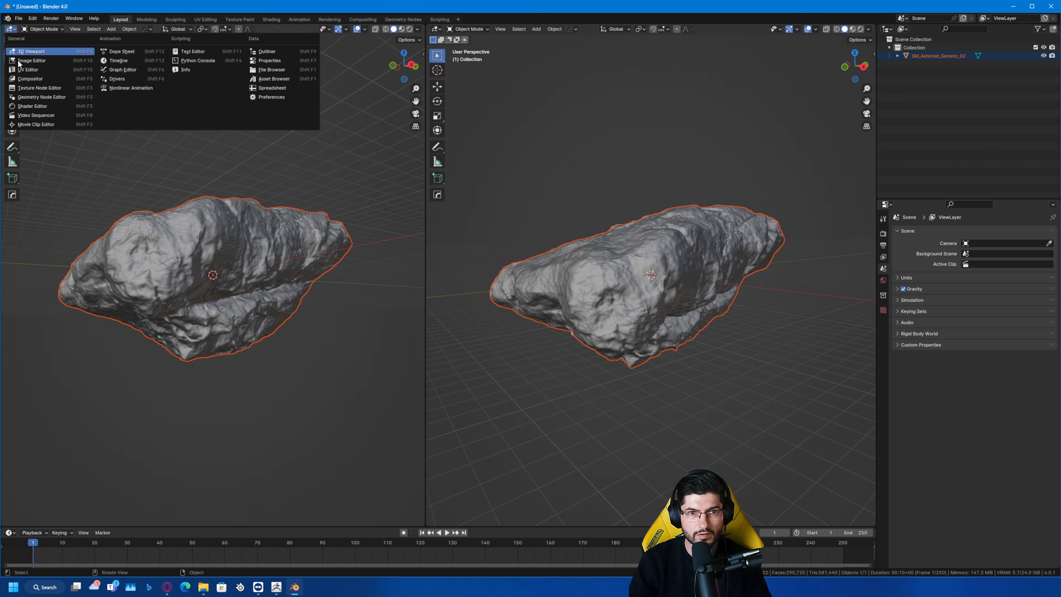
left_click(30, 105)
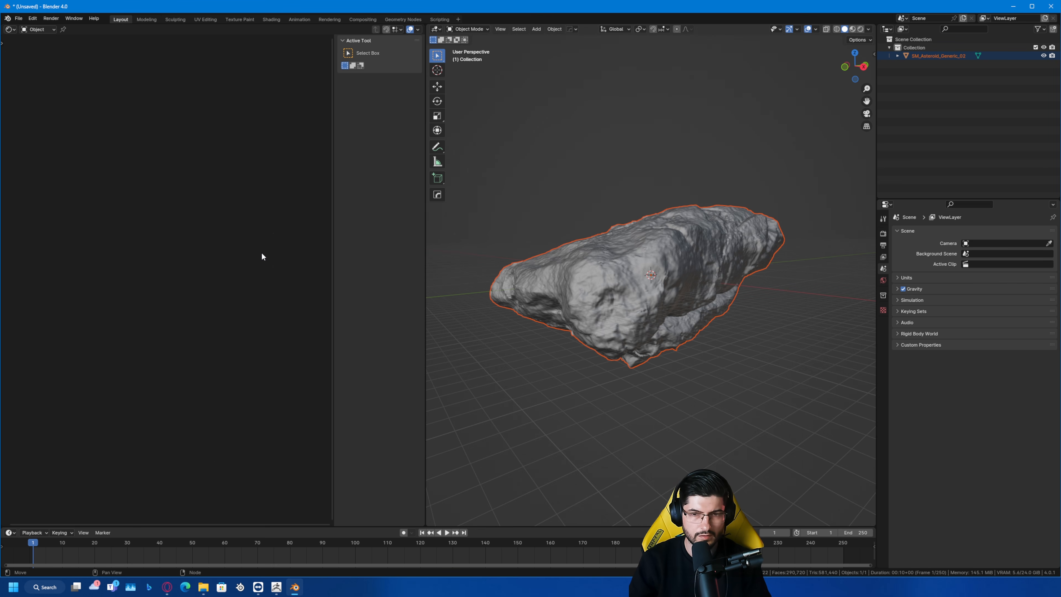
key("n")
left_click(752, 242)
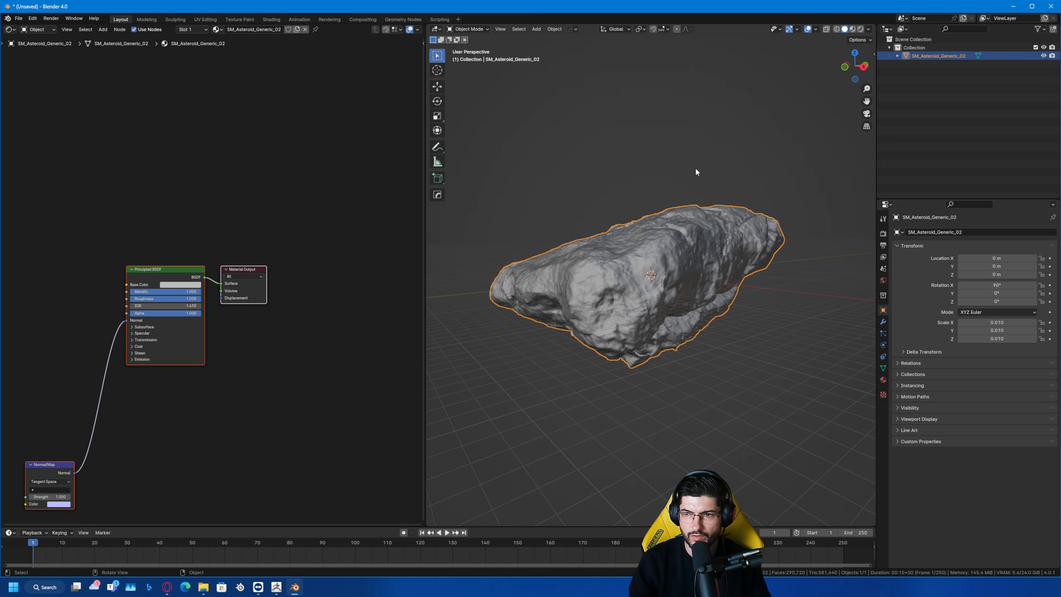
left_click(883, 380)
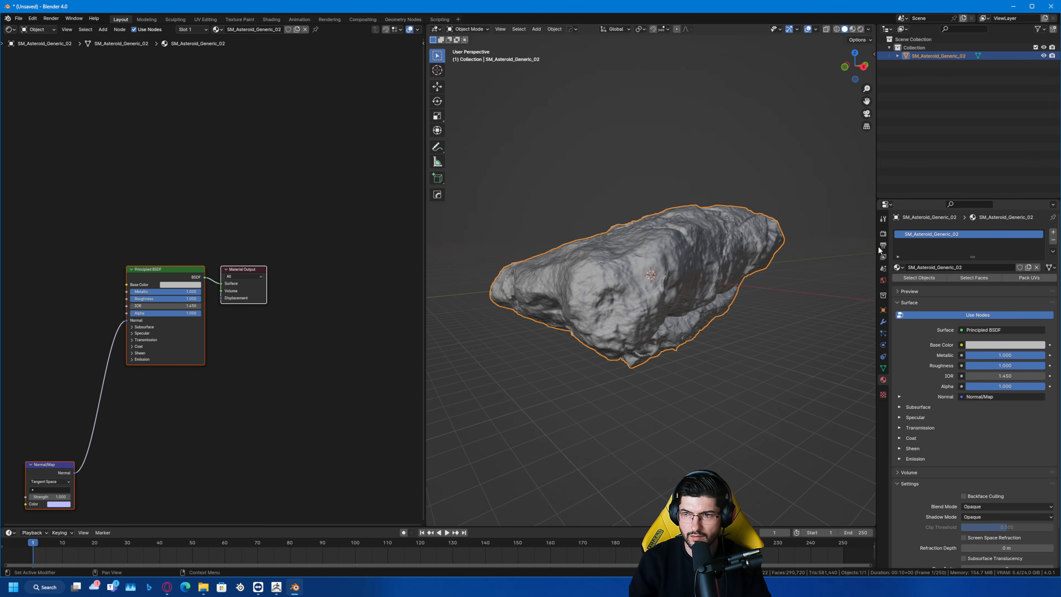
- Add a Checker Texture node, connect its Color to the Principled BSDF's Base Color, and move the Normal/Map node below it
middle_click_drag(120, 230, 168, 260)
left_click(175, 196)
key("shift+a")
left_click(176, 197)
type("checker")
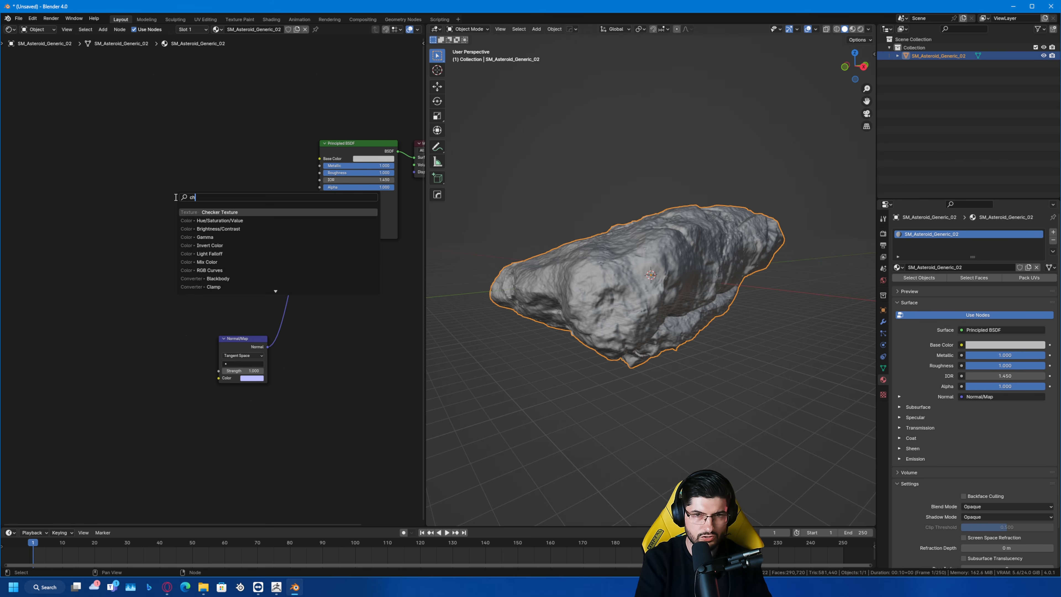
key("Return")
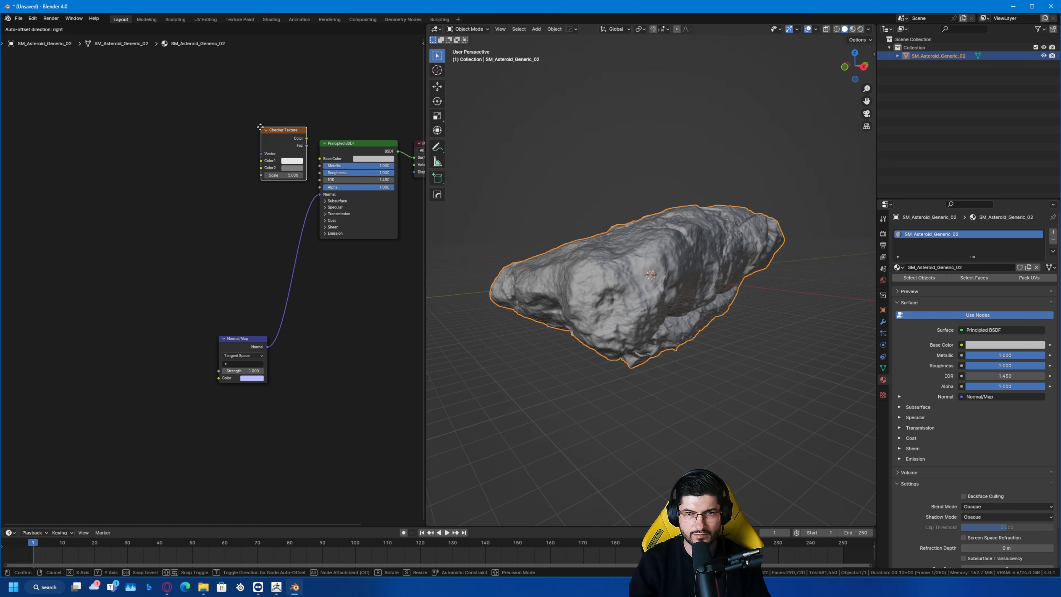
left_click(259, 127)
key("Home")
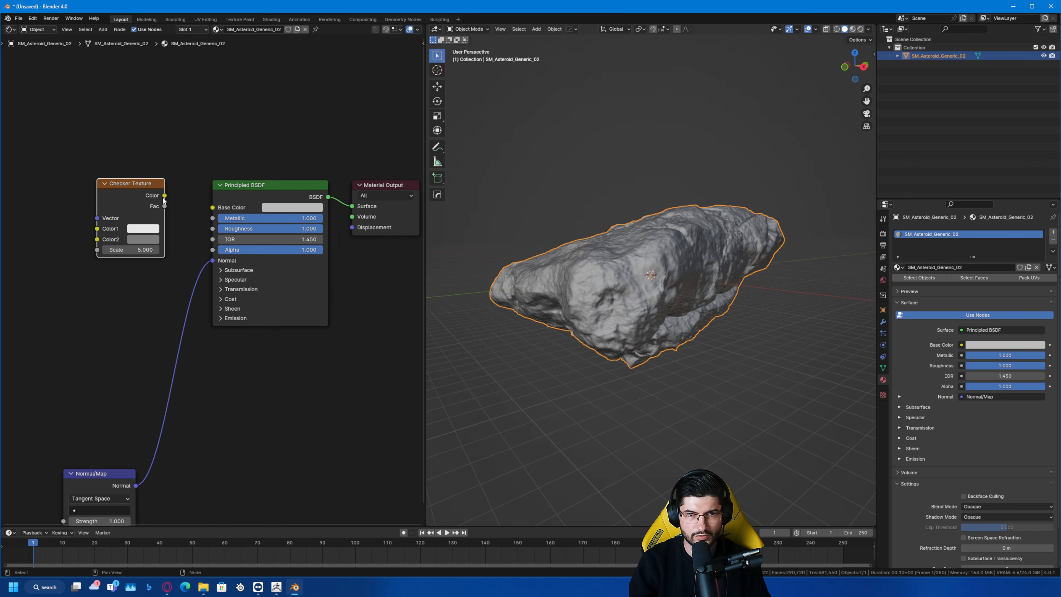
left_click_drag(216, 208, 214, 208)
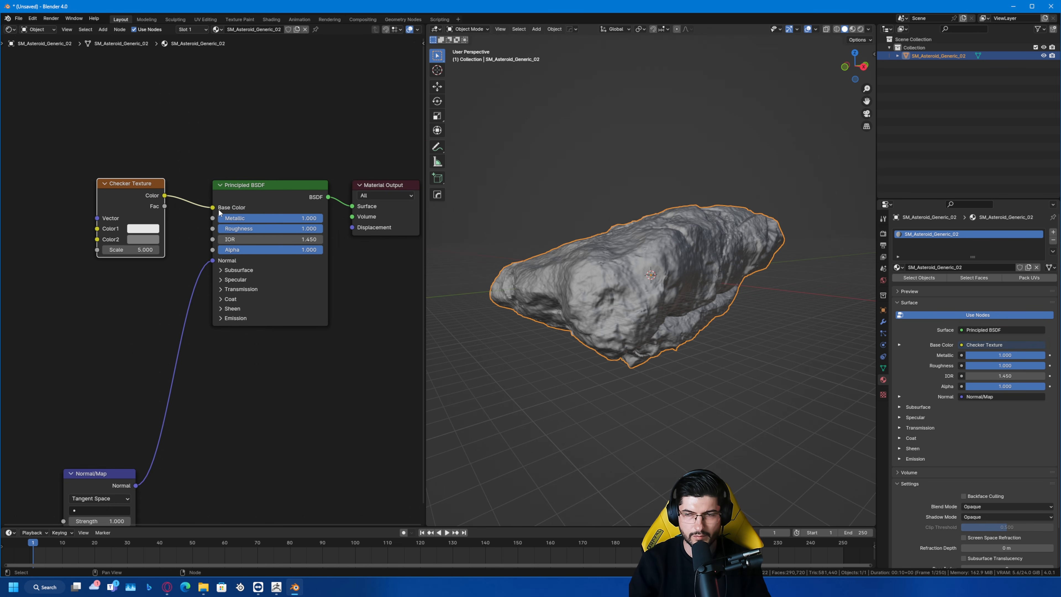
left_click_drag(89, 484, 116, 314)
- Display the asteroid in Material Preview shading and examine the checker pattern from all sides for stretching and seams
middle_click_drag(690, 317, 835, 62)
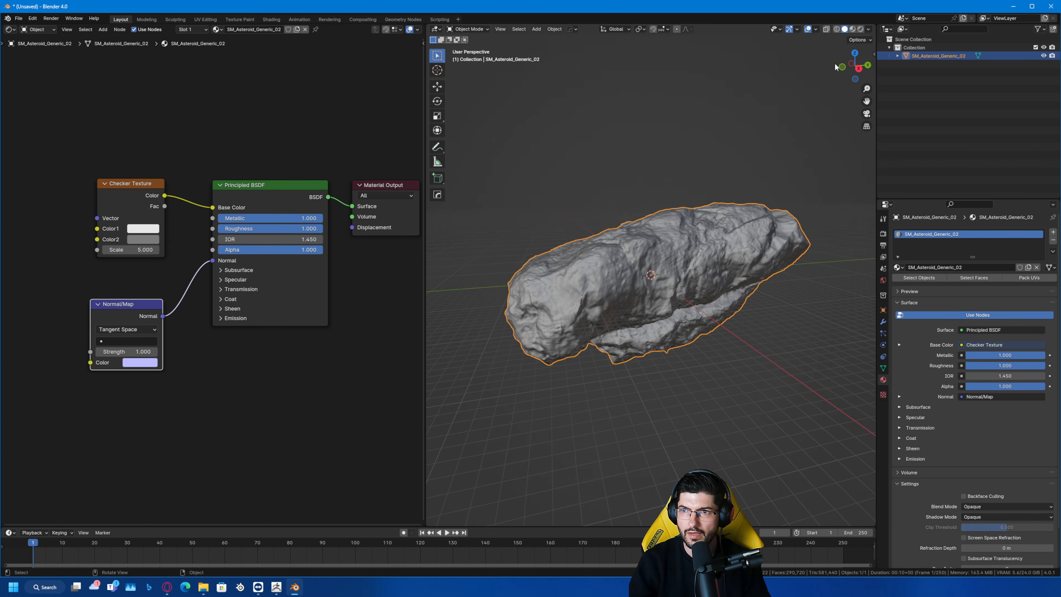
key("z")
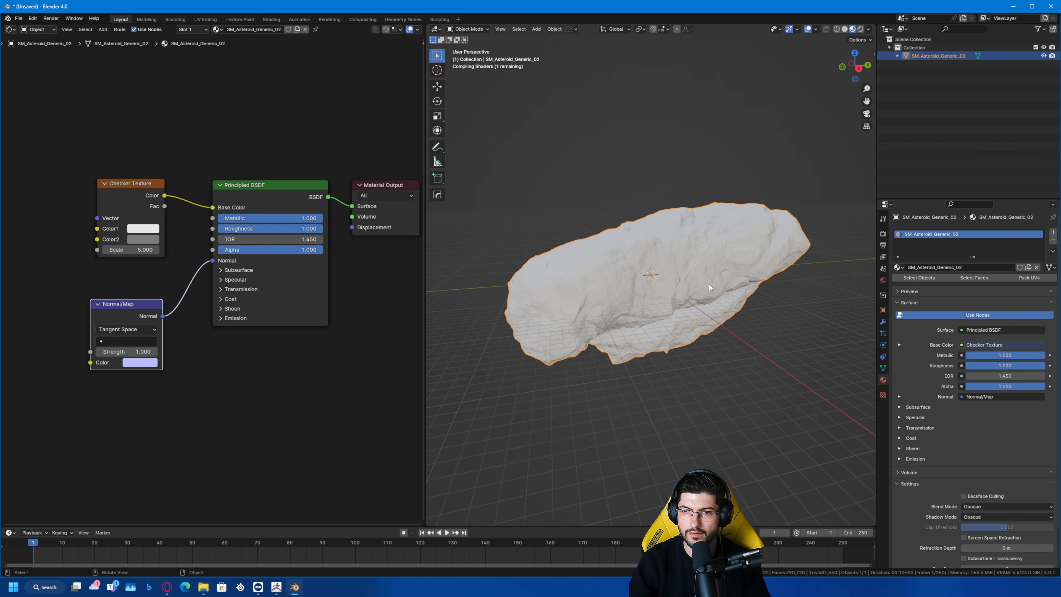
mouse_move(671, 243)
middle_mouse_down()
mouse_move(636, 254)
mouse_move(701, 303)
mouse_move(722, 287)
mouse_move(737, 197)
mouse_move(707, 225)
mouse_move(724, 230)
middle_mouse_up()
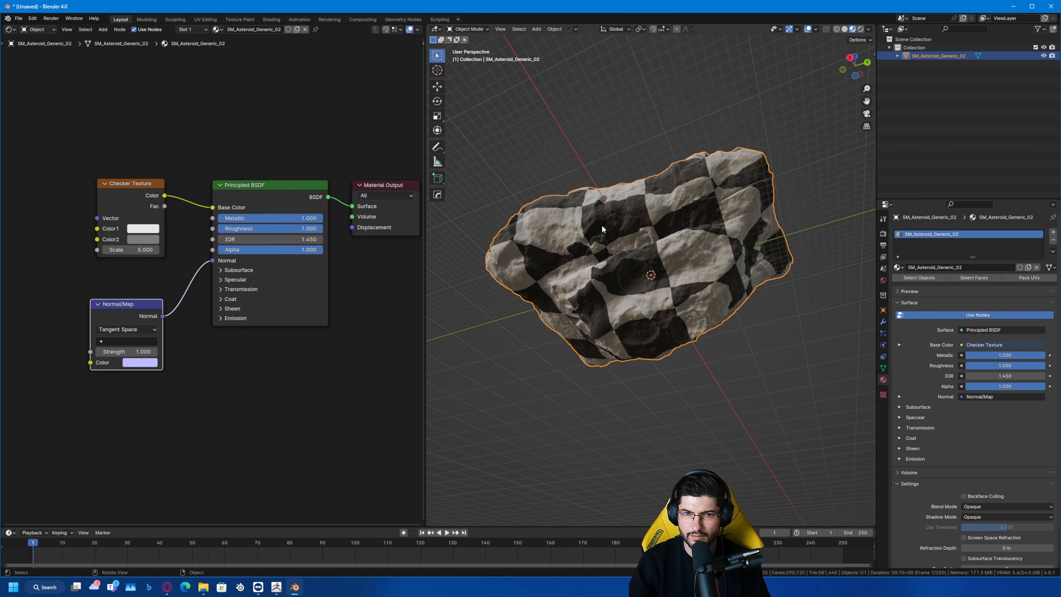
middle_click_drag(603, 224, 503, 305)
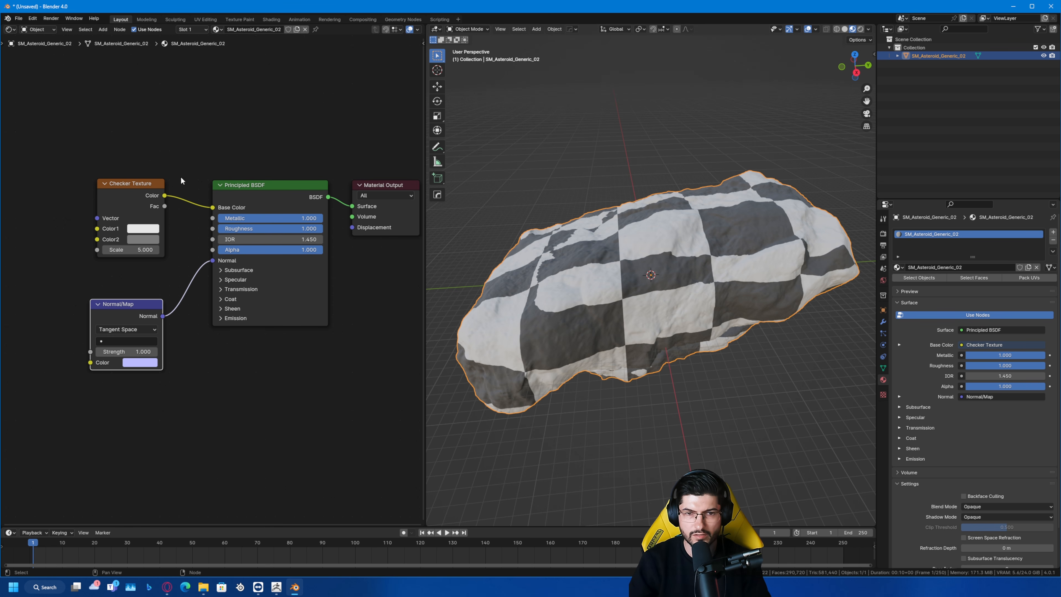
middle_click_drag(523, 173, 632, 260)
scroll(592, 273, "up", 5)
middle_click_drag(624, 314, 673, 300)
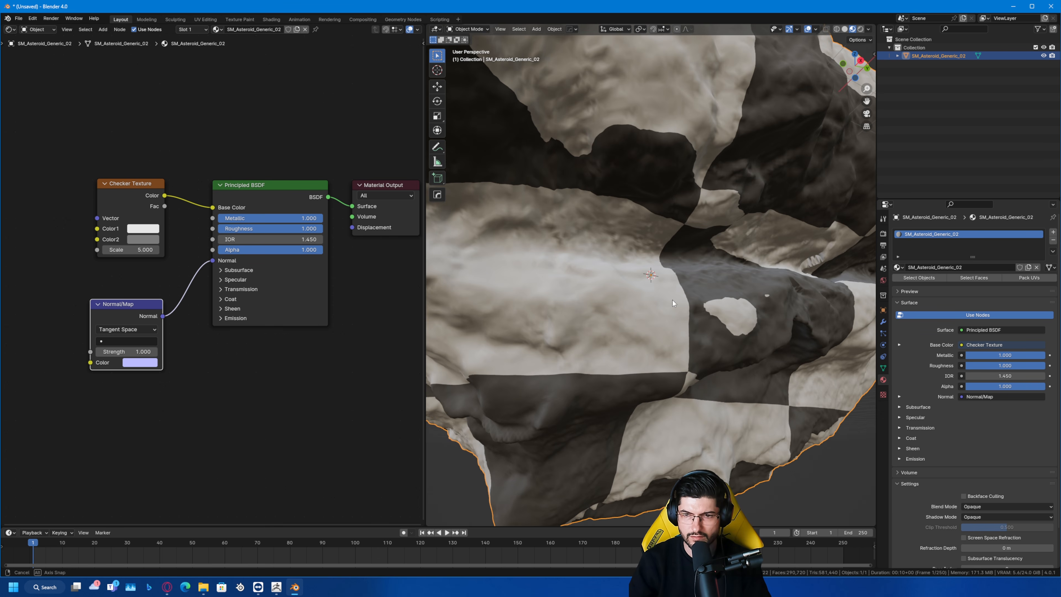
middle_click_drag(744, 308, 777, 324)
scroll(777, 324, "down", 3)
middle_click_drag(740, 286, 747, 283)
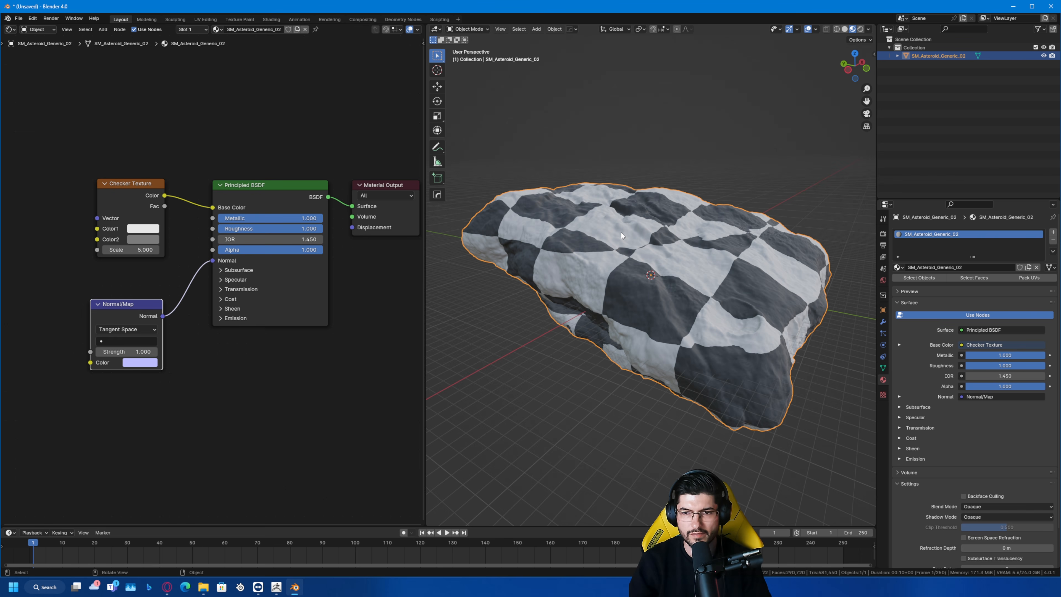
middle_click_drag(630, 235, 539, 293)
- Open the UV Editor beside the viewport, examine the asteroid's UV layout in Edit Mode, and return to Object Mode
left_click(10, 29)
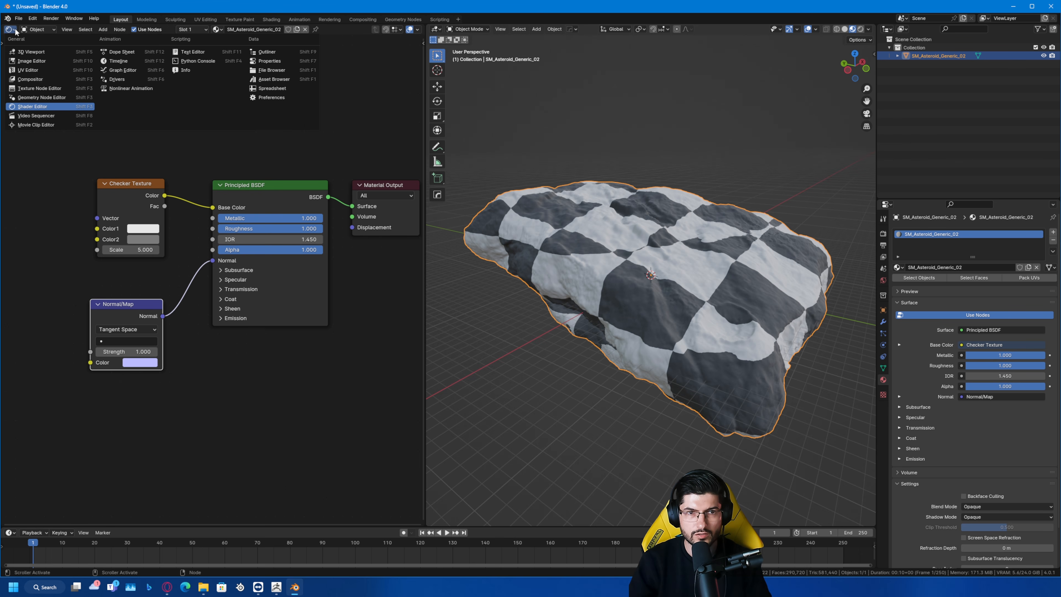
left_click(22, 70)
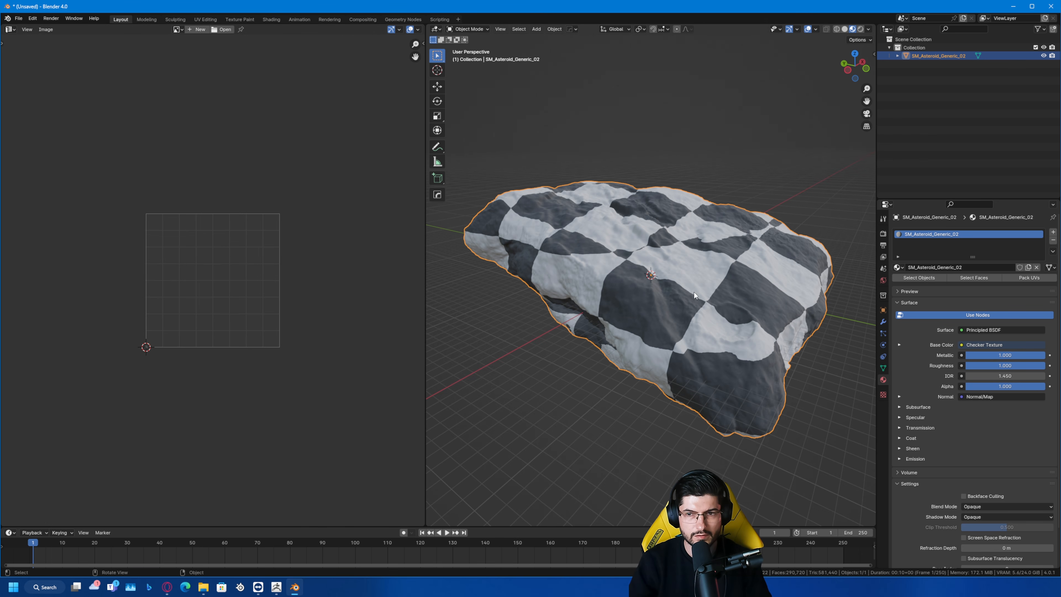
key("ctrl+Tab")
left_click(734, 223)
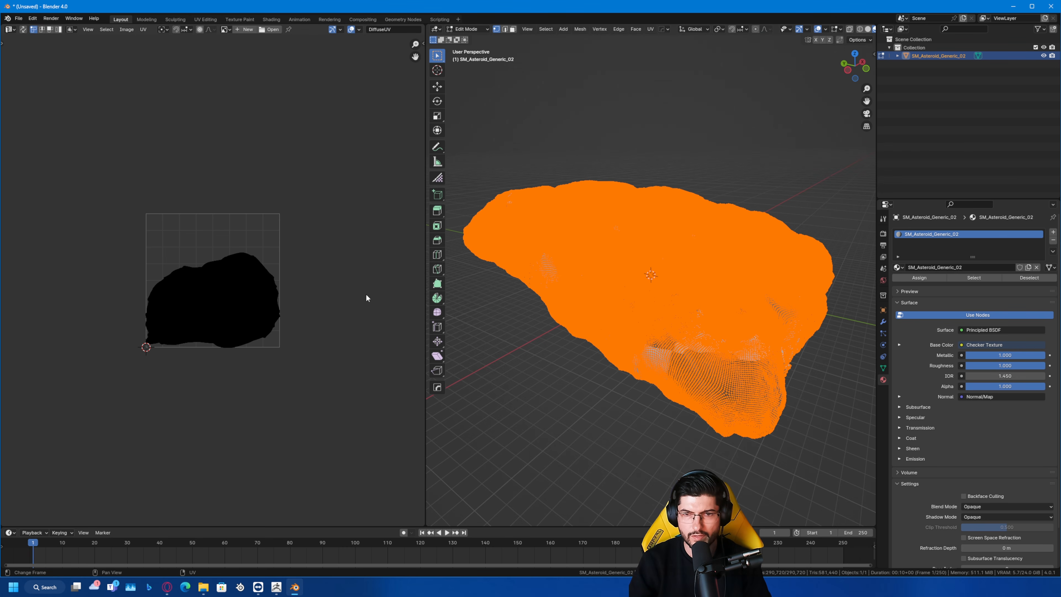
scroll(242, 303, "up", 10)
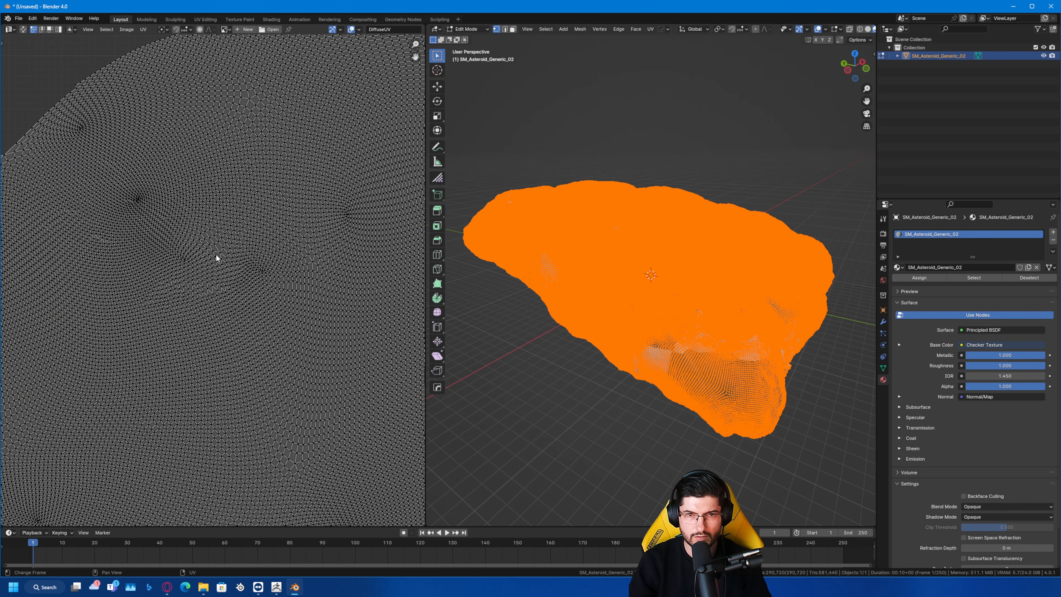
middle_click_drag(115, 161, 156, 327)
scroll(142, 320, "down", 1)
middle_click_drag(93, 319, 197, 318)
scroll(215, 315, "up", 3)
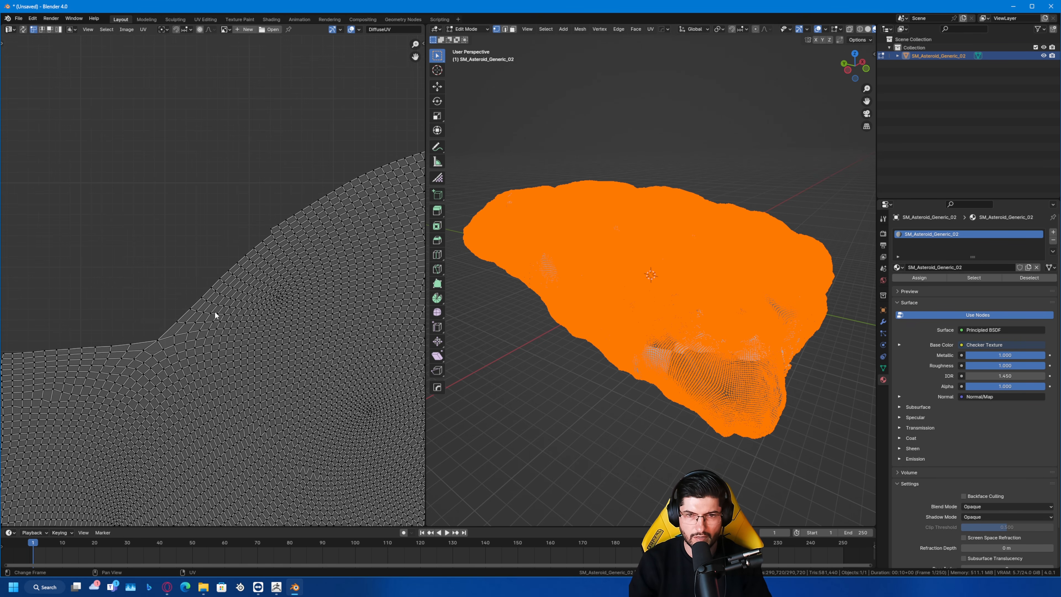
scroll(213, 367, "down", 6)
scroll(228, 327, "up", 3)
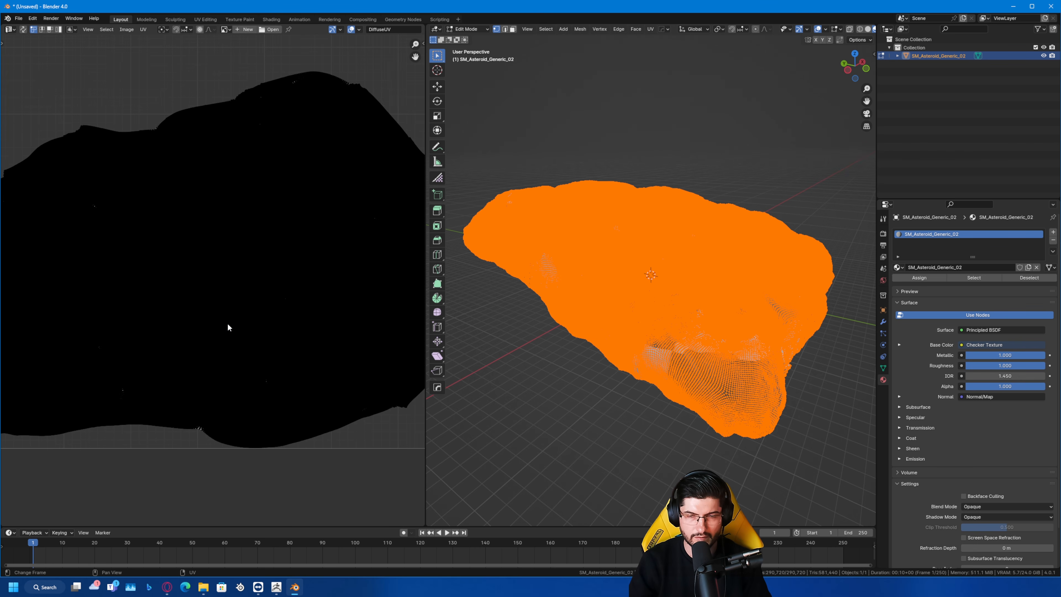
key("ctrl+Tab")
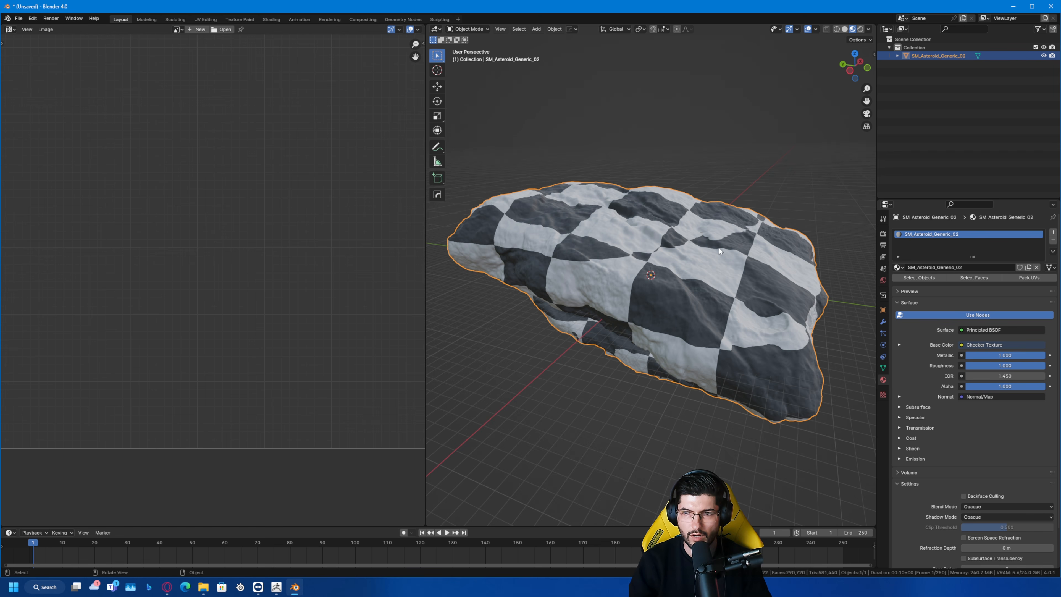
- Switch back to ZBrush, enable Control Painting in UV Master and apply the Chalk material to the asteroid
left_click(1009, 7)
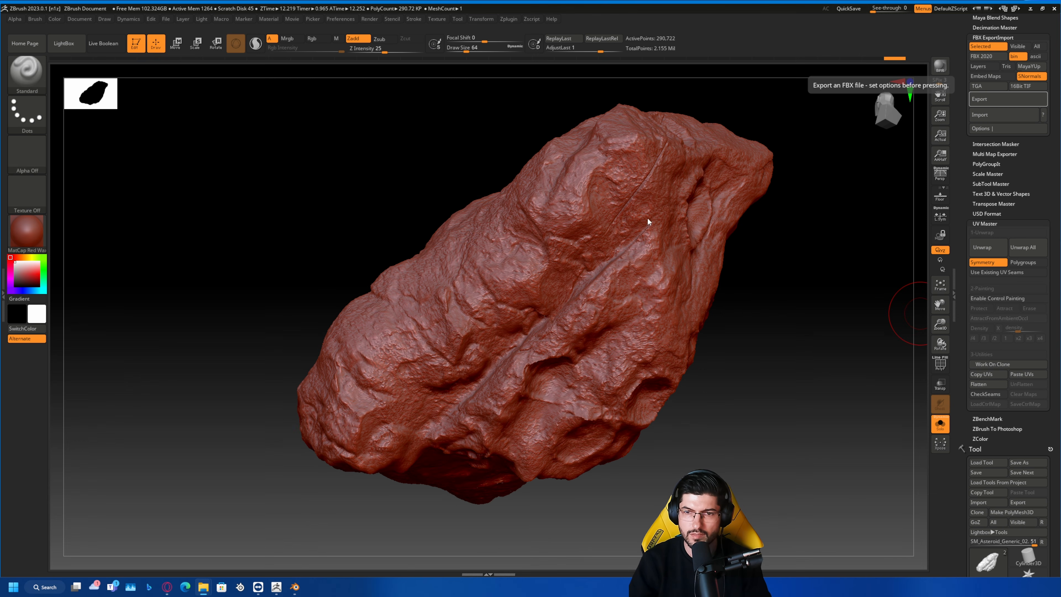
left_click_drag(785, 279, 835, 289)
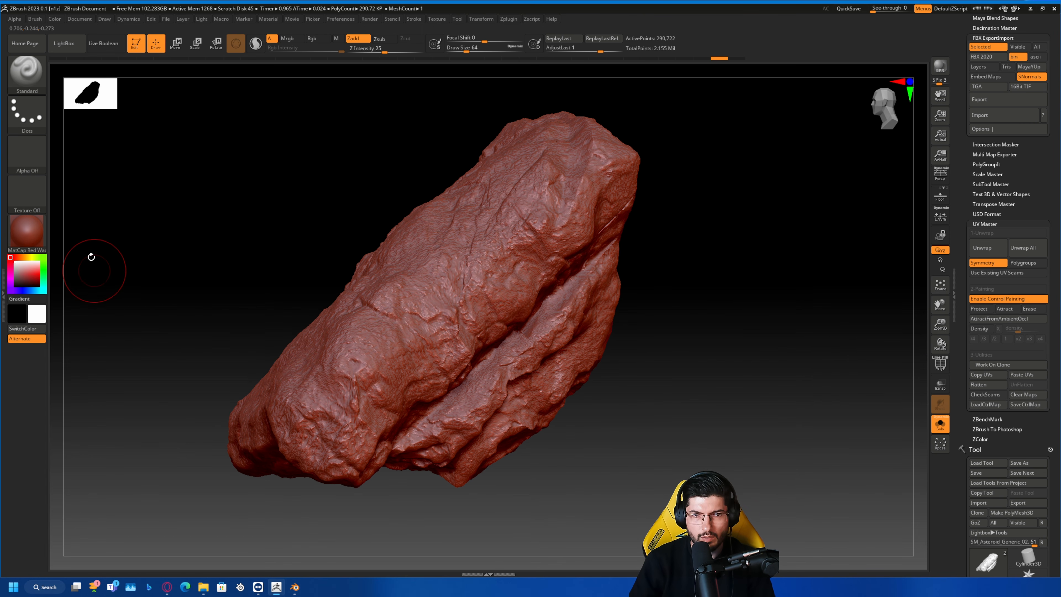
left_click(23, 237)
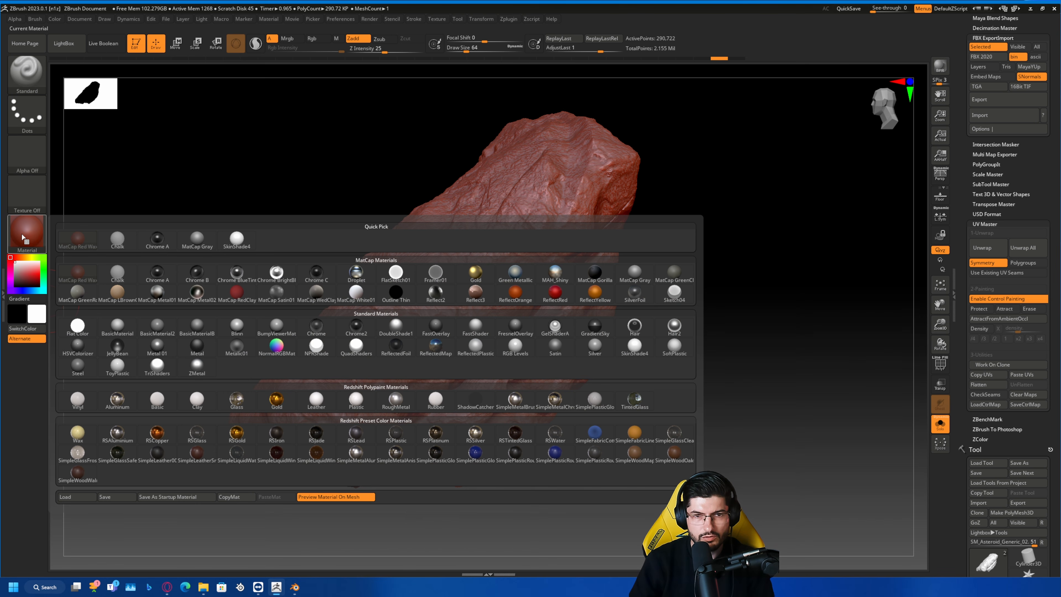
left_click(117, 241)
left_click_drag(652, 377, 685, 367)
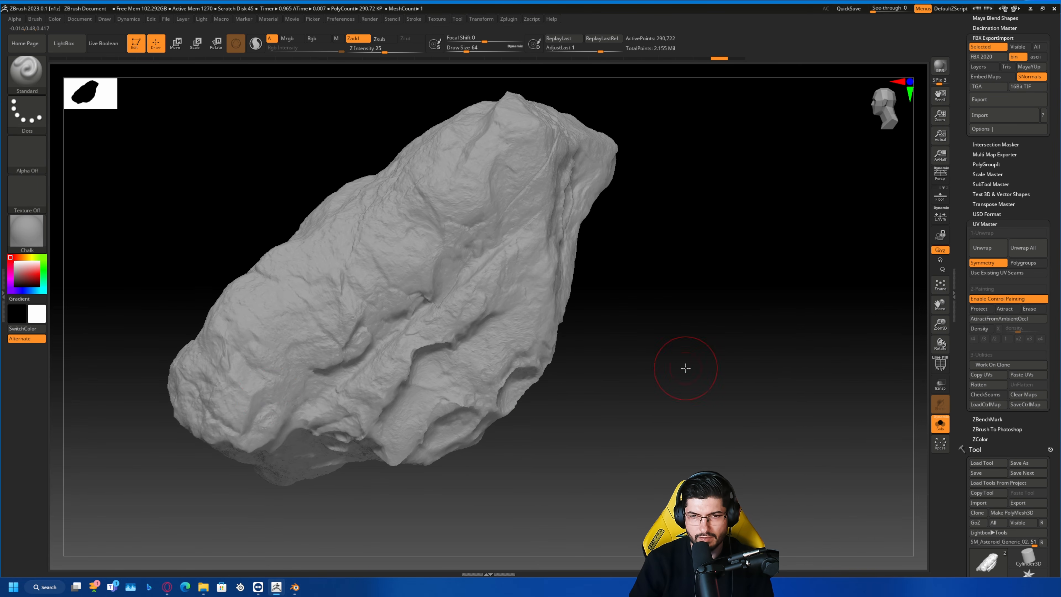
left_click_drag(581, 355, 623, 365)
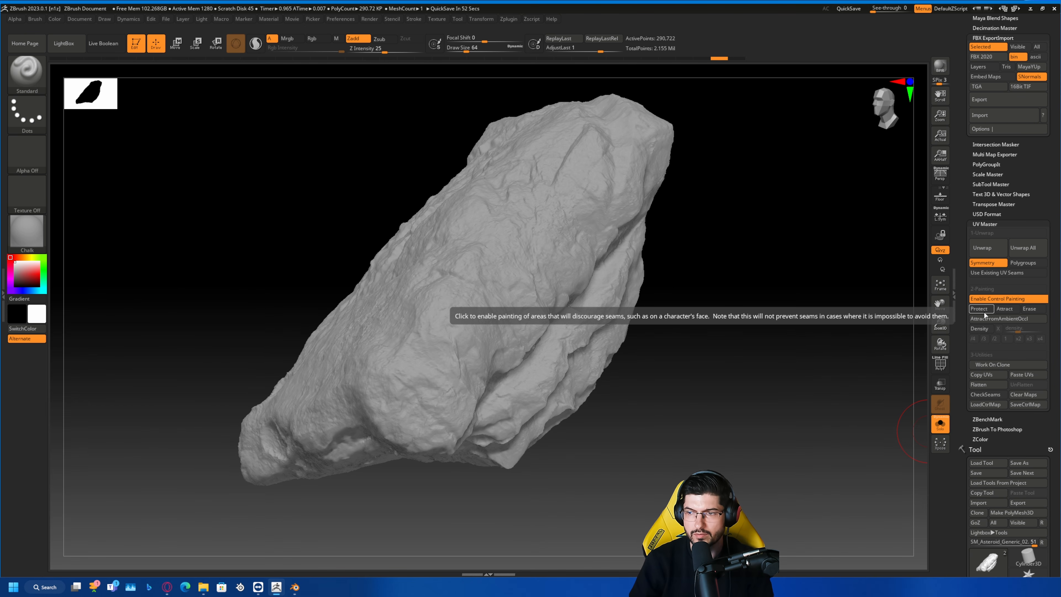
mouse_move(796, 249)
left_mouse_down()
mouse_move(788, 258)
mouse_move(826, 274)
left_mouse_up()
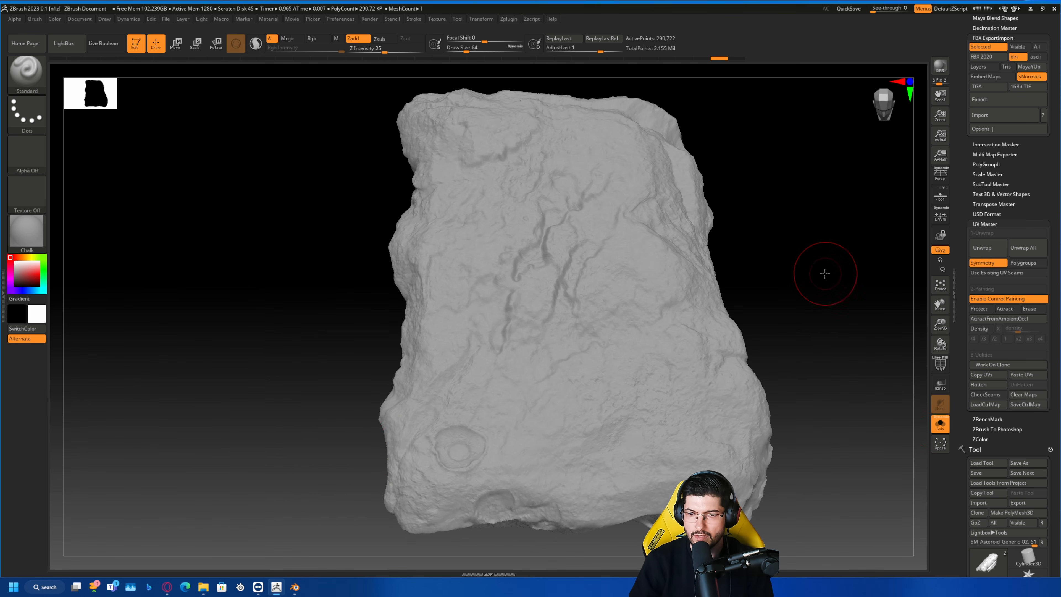
- Turn on Protect painting in UV Master and paint over the craters at the asteroid's lower front corner and narrow side
left_click(979, 309)
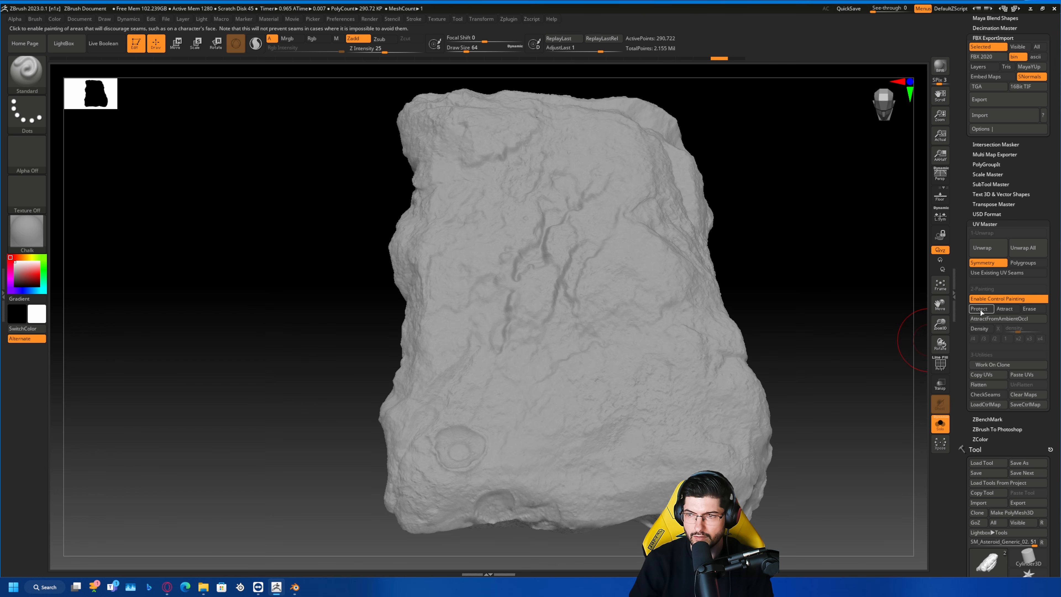
mouse_move(486, 432)
left_mouse_down()
mouse_move(451, 444)
mouse_move(455, 465)
left_mouse_up()
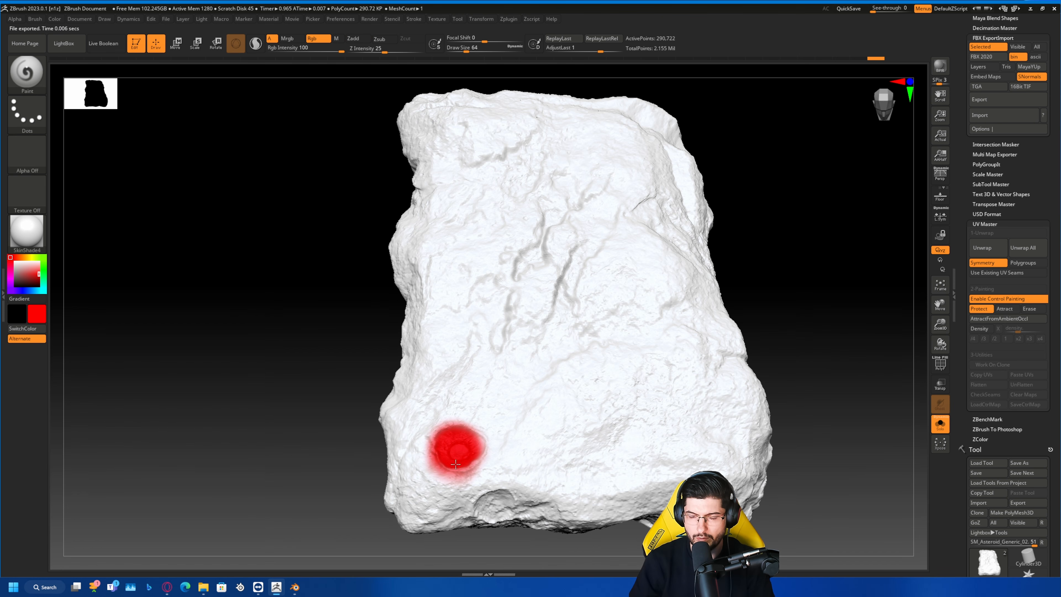
mouse_move(836, 305)
left_mouse_down()
mouse_move(822, 287)
mouse_move(828, 297)
left_mouse_up()
left_click_drag(454, 462, 453, 460)
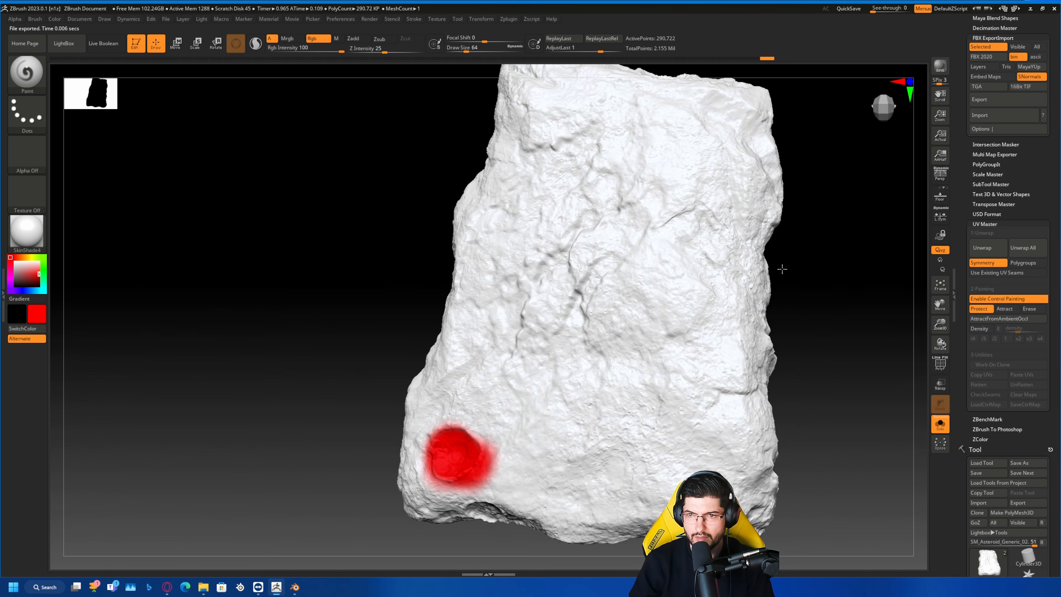
left_click_drag(782, 268, 826, 280)
mouse_move(272, 317)
left_mouse_down()
mouse_move(290, 347)
mouse_move(276, 310)
left_mouse_up()
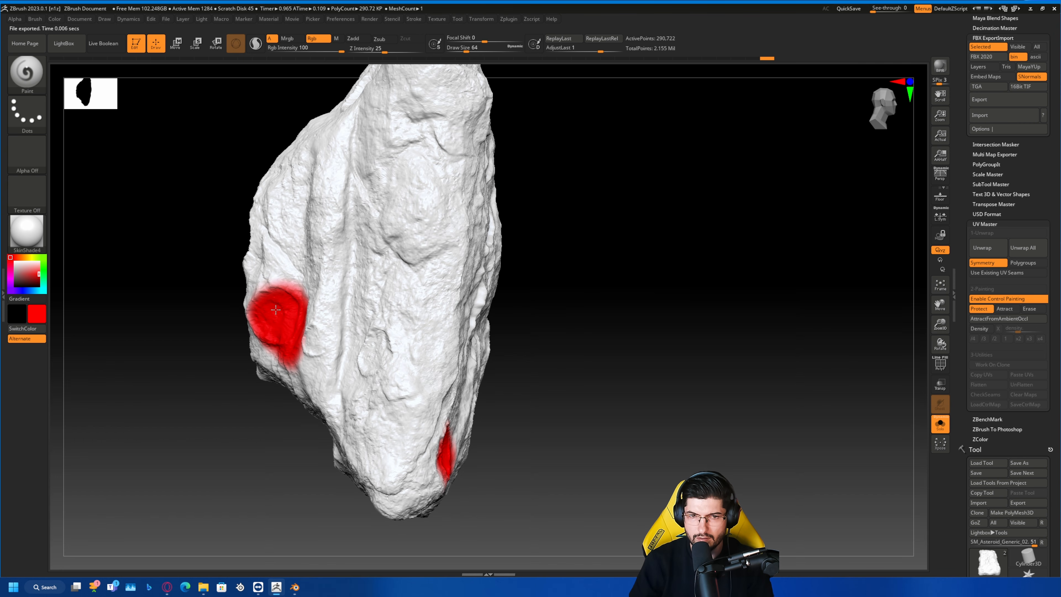
- Paint Protect spots over the craters on the asteroid's back face
mouse_move(583, 321)
left_mouse_down()
mouse_move(590, 297)
mouse_move(690, 275)
mouse_move(427, 357)
mouse_move(379, 335)
mouse_move(396, 322)
left_mouse_up()
mouse_move(736, 293)
left_mouse_down()
mouse_move(576, 277)
mouse_move(579, 289)
left_mouse_up()
left_click_drag(815, 361, 506, 304)
left_click_drag(351, 222, 347, 228)
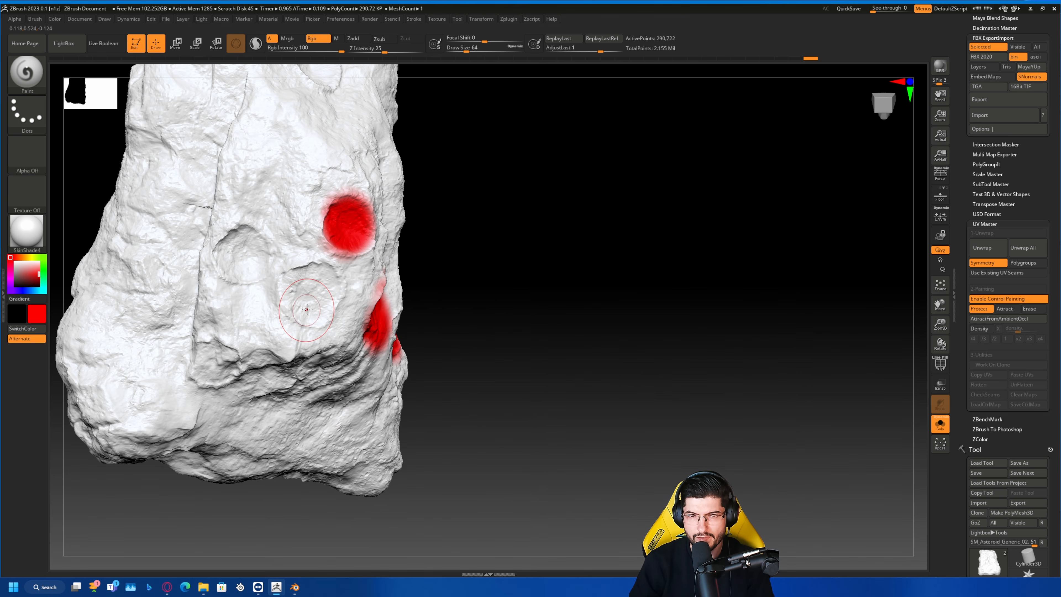
mouse_move(314, 293)
left_mouse_down()
mouse_move(293, 298)
mouse_move(307, 289)
left_mouse_up()
left_click_drag(242, 251, 231, 273)
left_click_drag(578, 322, 556, 268)
left_click_drag(473, 290, 682, 370)
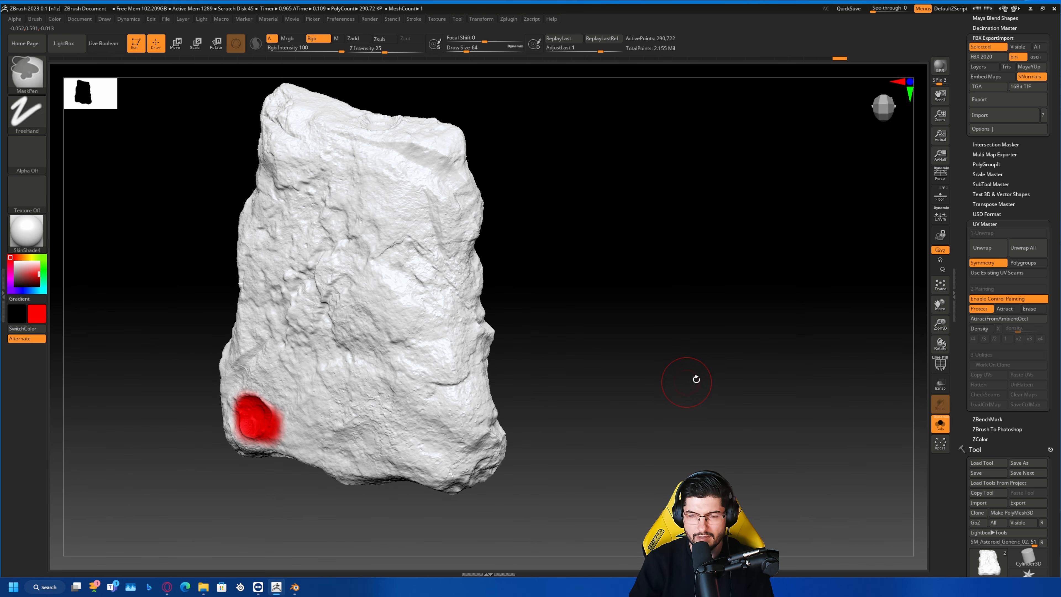
- Switch control painting to Attract and paint a long seam stroke down the asteroid's narrow side
left_click(1006, 308)
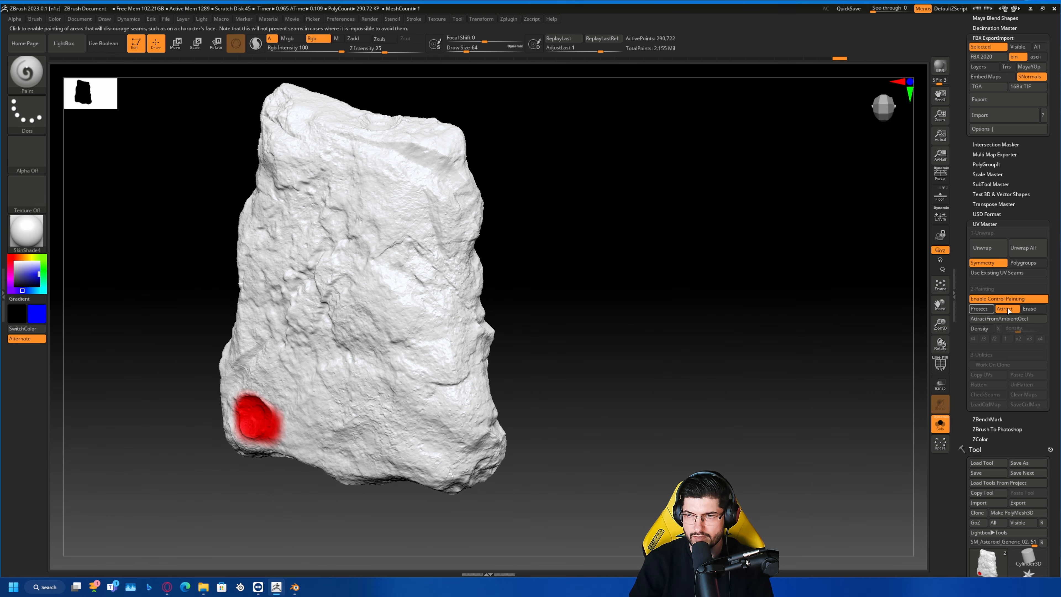
left_click_drag(710, 368, 556, 384)
mouse_move(386, 455)
left_mouse_down()
mouse_move(403, 326)
mouse_move(368, 169)
left_mouse_up()
left_click_drag(530, 207, 632, 202)
mouse_move(630, 280)
left_mouse_down()
mouse_move(599, 275)
mouse_move(751, 277)
mouse_move(348, 248)
left_mouse_up()
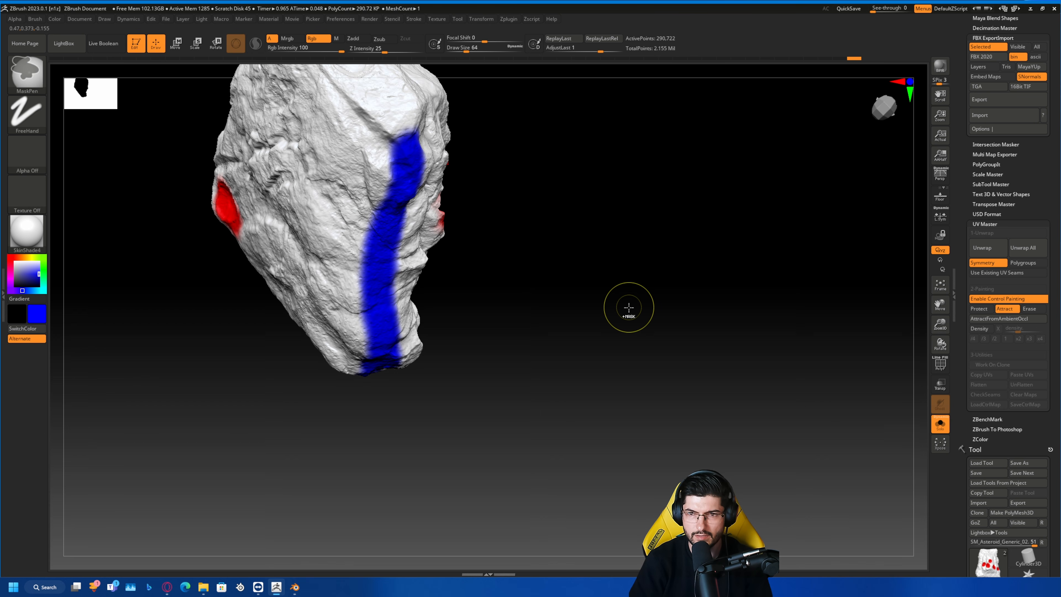
right_click_drag(628, 307, 602, 255, "ctrl")
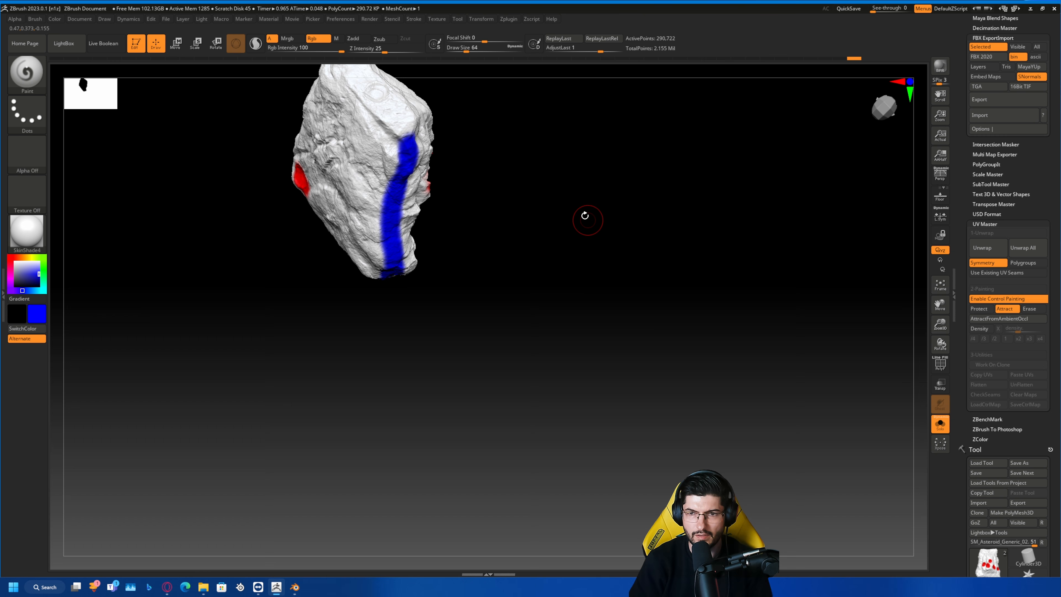
right_click_drag(585, 216, 670, 364, "alt")
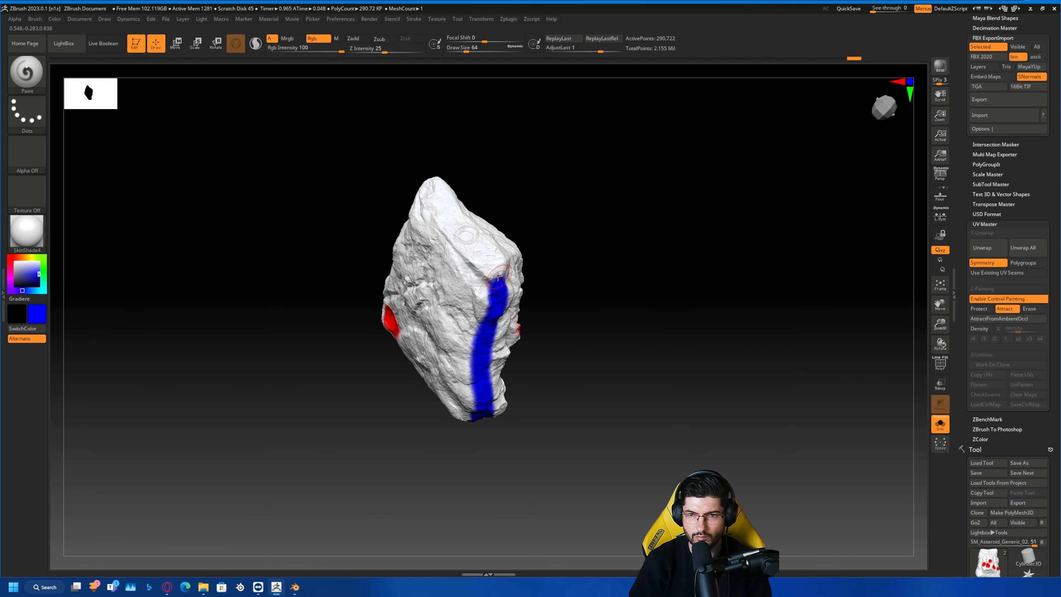
- Continue the Attract stroke along the asteroid's thin end and add a branch across the back towards the protected craters
right_click_drag(607, 213, 660, 222)
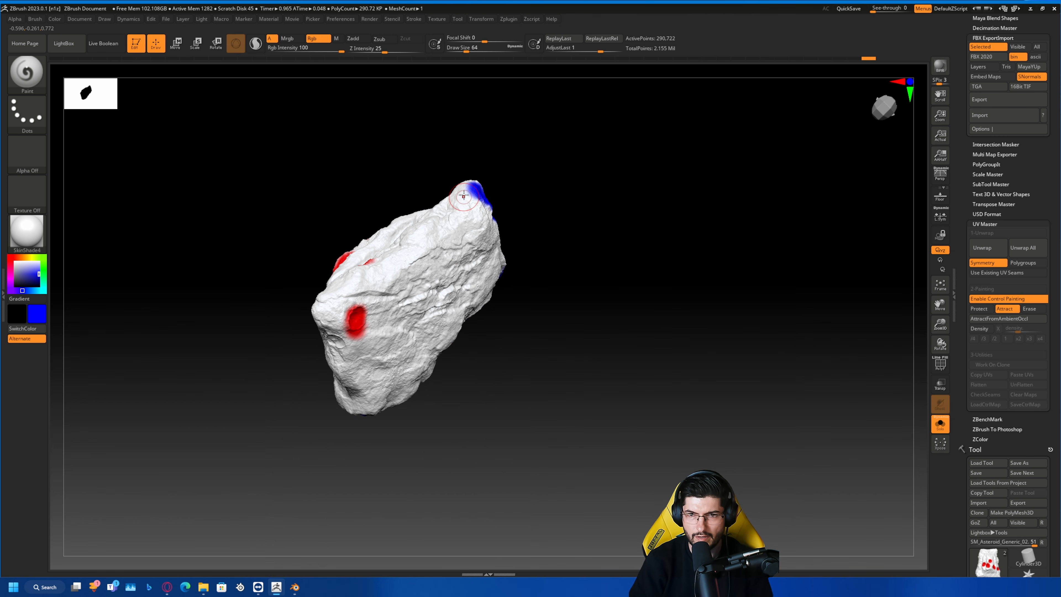
left_click_drag(452, 202, 336, 295)
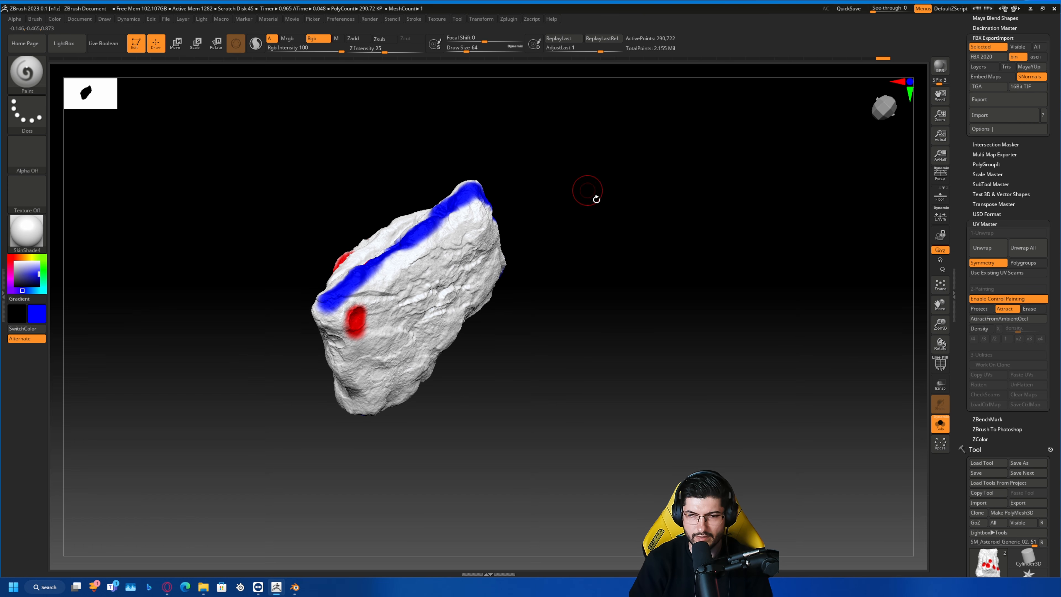
right_click_drag(596, 199, 668, 163)
left_click_drag(519, 219, 547, 194)
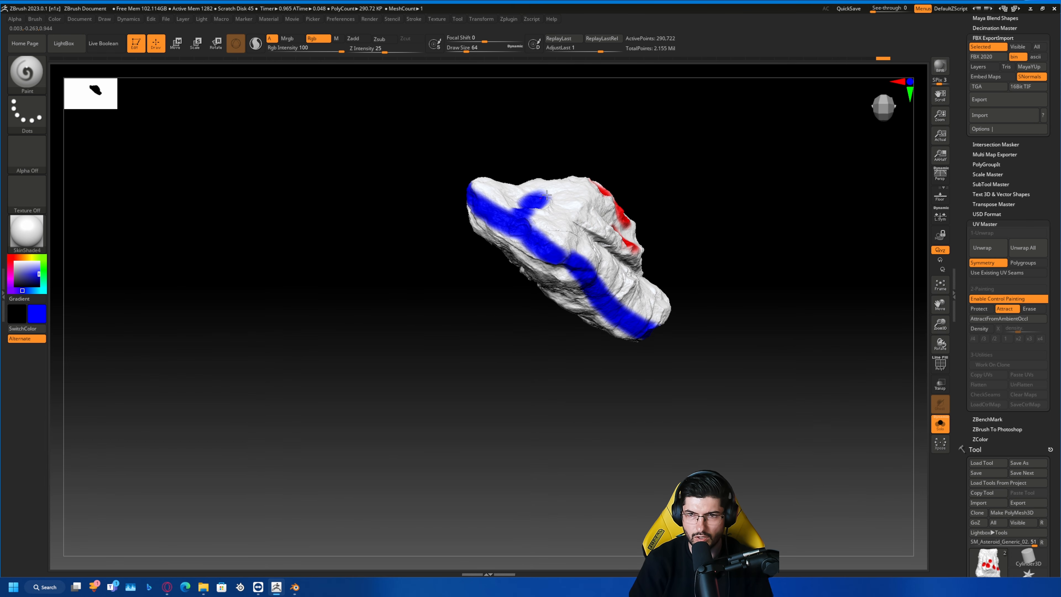
right_click_drag(608, 183, 747, 196)
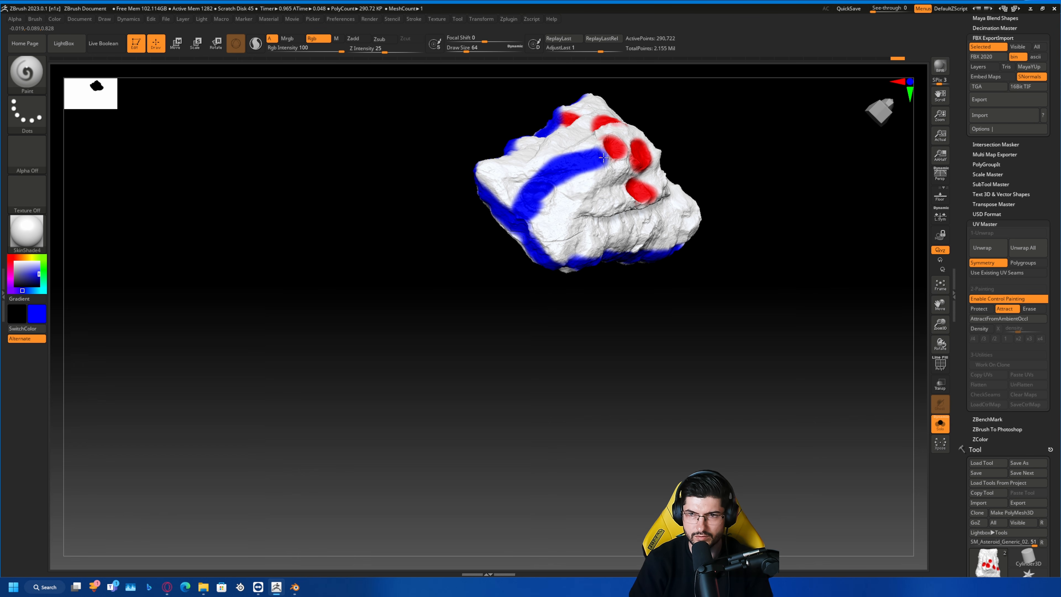
right_click_drag(857, 170, 637, 290)
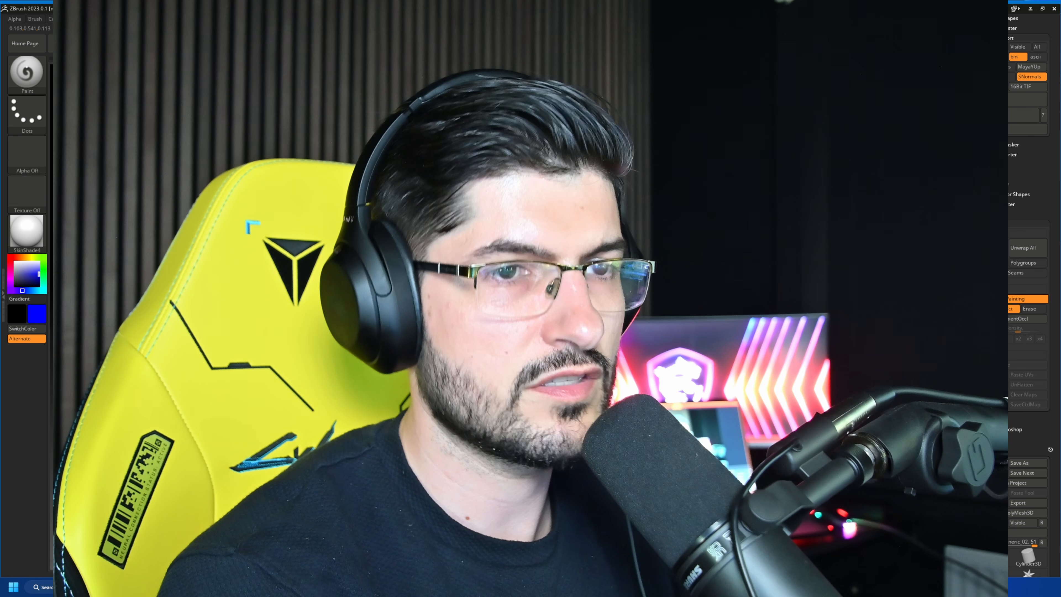
- Paint Attract strokes along the opposite long side of the asteroid and around its protected back craters
key("ctrl")
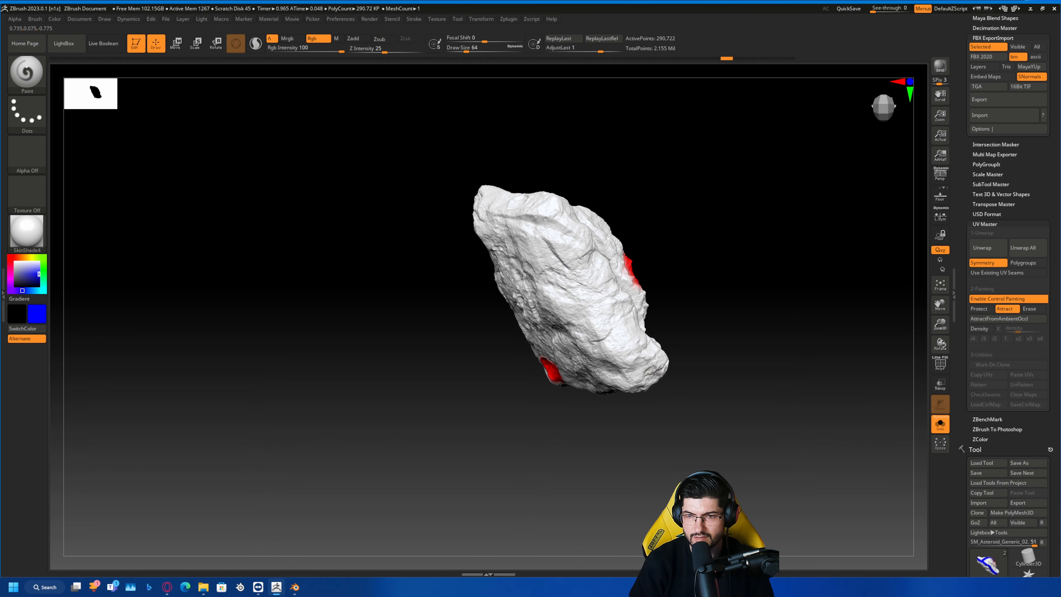
left_click_drag(658, 367, 583, 275)
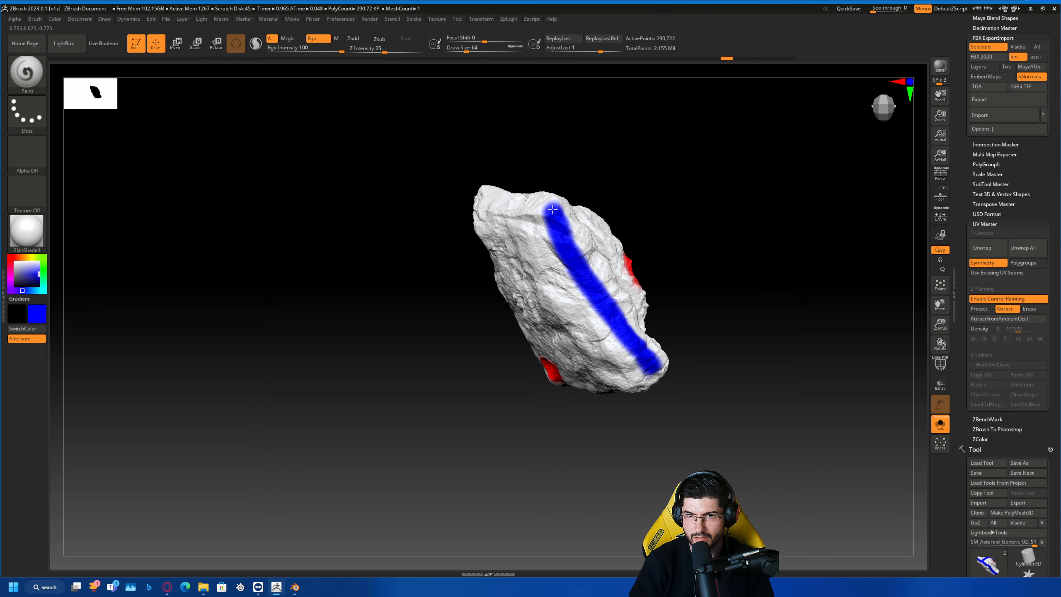
left_click_drag(610, 190, 620, 220)
mouse_move(564, 247)
left_mouse_down()
mouse_move(438, 241)
mouse_move(433, 225)
mouse_move(472, 220)
mouse_move(431, 305)
mouse_move(378, 362)
left_mouse_up()
mouse_move(412, 203)
left_mouse_down()
mouse_move(397, 309)
mouse_move(417, 303)
mouse_move(452, 236)
mouse_move(455, 184)
mouse_move(464, 233)
mouse_move(393, 220)
left_mouse_up()
right_click_drag(367, 221, 407, 225)
left_click_drag(404, 227, 348, 296)
mouse_move(493, 255)
left_mouse_down()
mouse_move(468, 239)
mouse_move(410, 150)
mouse_move(386, 154)
mouse_move(390, 202)
left_mouse_up()
mouse_move(501, 209)
left_mouse_down()
mouse_move(431, 175)
mouse_move(479, 169)
left_mouse_up()
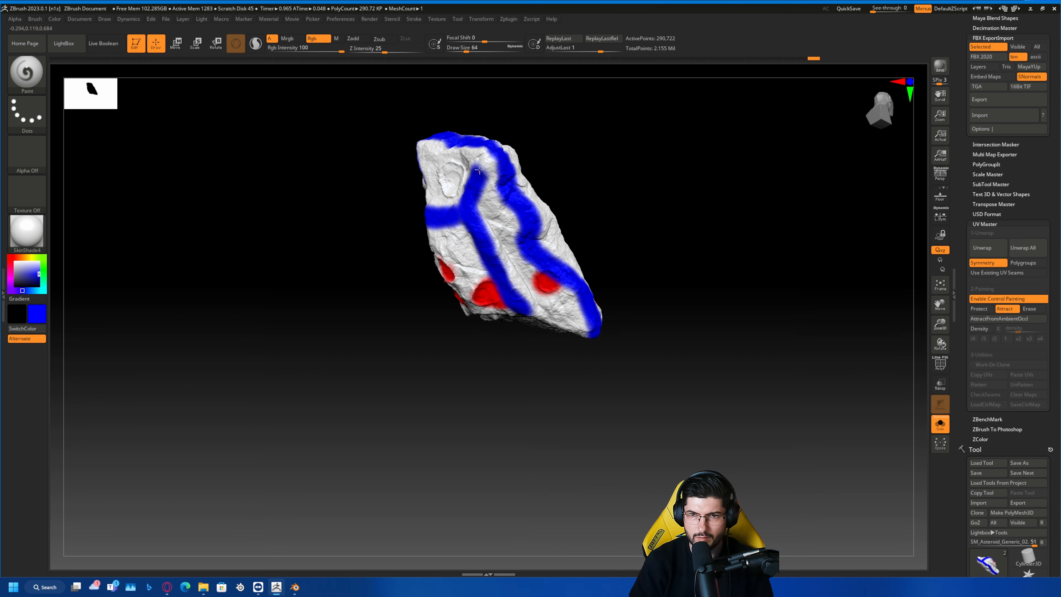
- Connect the Attract strokes around the protected back area and paint the edge of the asteroid's wide end and adjoining side
mouse_move(530, 138)
left_mouse_down()
mouse_move(635, 270)
mouse_move(509, 109)
mouse_move(646, 296)
mouse_move(535, 303)
left_mouse_up()
right_click_drag(535, 302, 556, 296)
left_click_drag(510, 328, 493, 408)
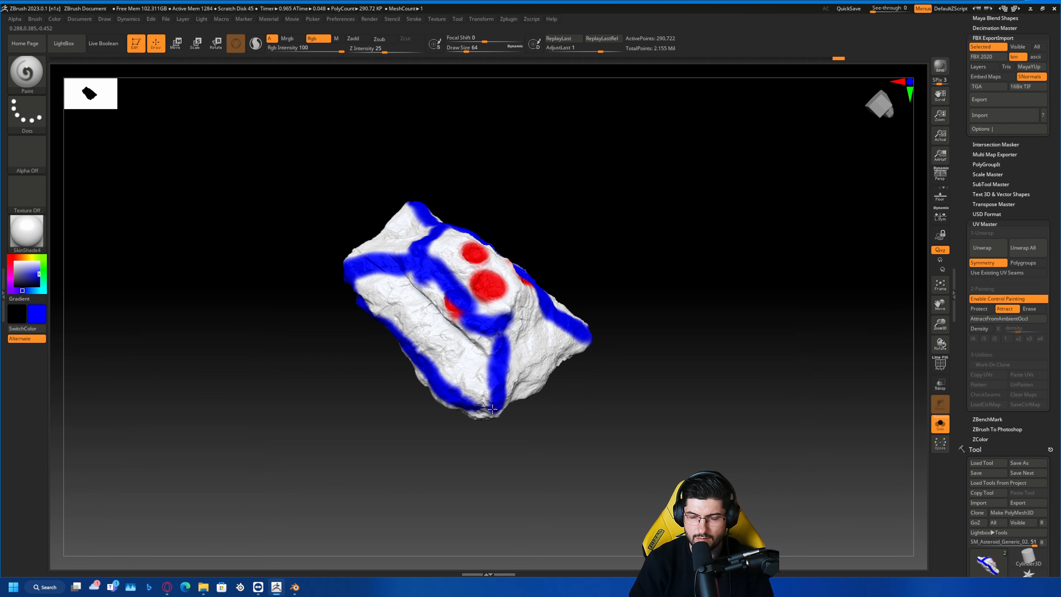
left_click_drag(510, 334, 512, 333)
right_click_drag(512, 333, 485, 289)
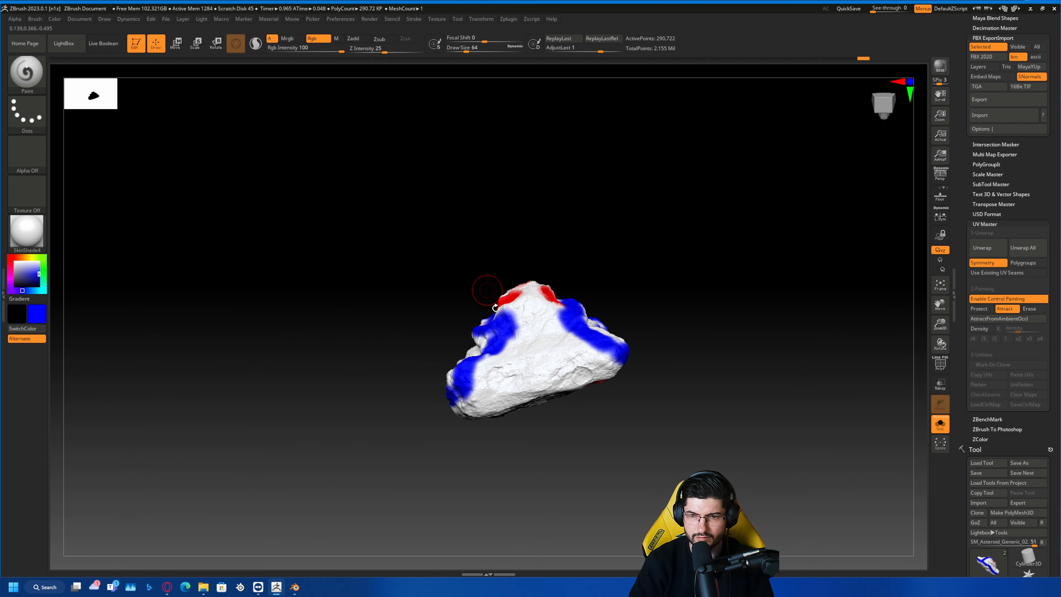
left_click_drag(483, 400, 610, 365)
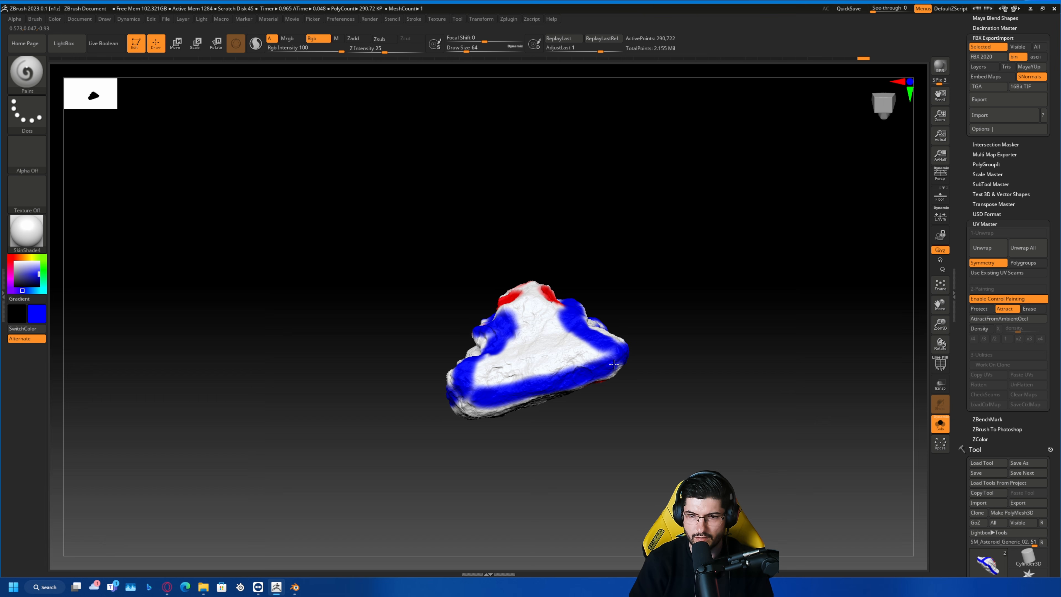
mouse_move(330, 351)
right_mouse_down()
mouse_move(329, 300)
mouse_move(382, 311)
mouse_move(412, 335)
right_mouse_up()
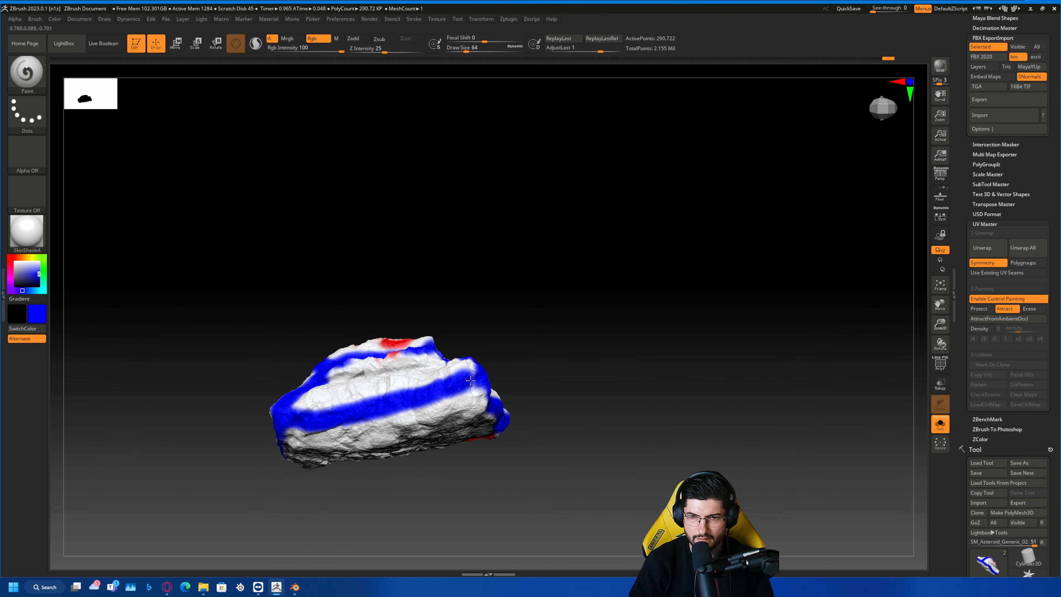
mouse_move(470, 380)
right_mouse_down()
mouse_move(467, 298)
mouse_move(656, 280)
mouse_move(640, 284)
mouse_move(523, 239)
mouse_move(502, 251)
mouse_move(528, 247)
right_mouse_up()
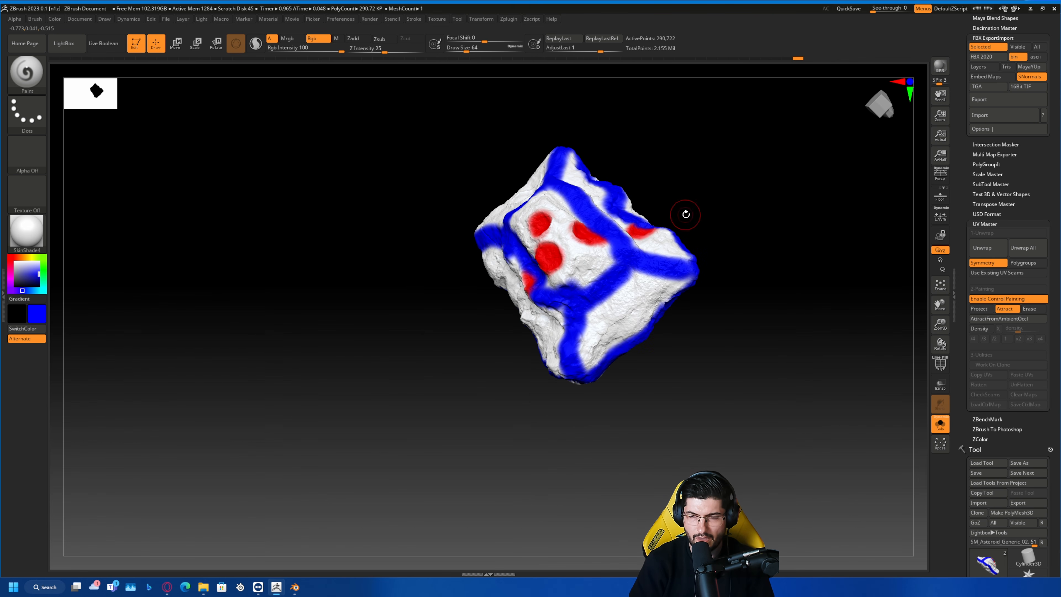
- Toggle Attract painting off and on again and check the seam strokes around the asteroid's front face
mouse_move(685, 214)
right_mouse_down()
mouse_move(711, 230)
mouse_move(711, 287)
mouse_move(936, 354)
right_mouse_up()
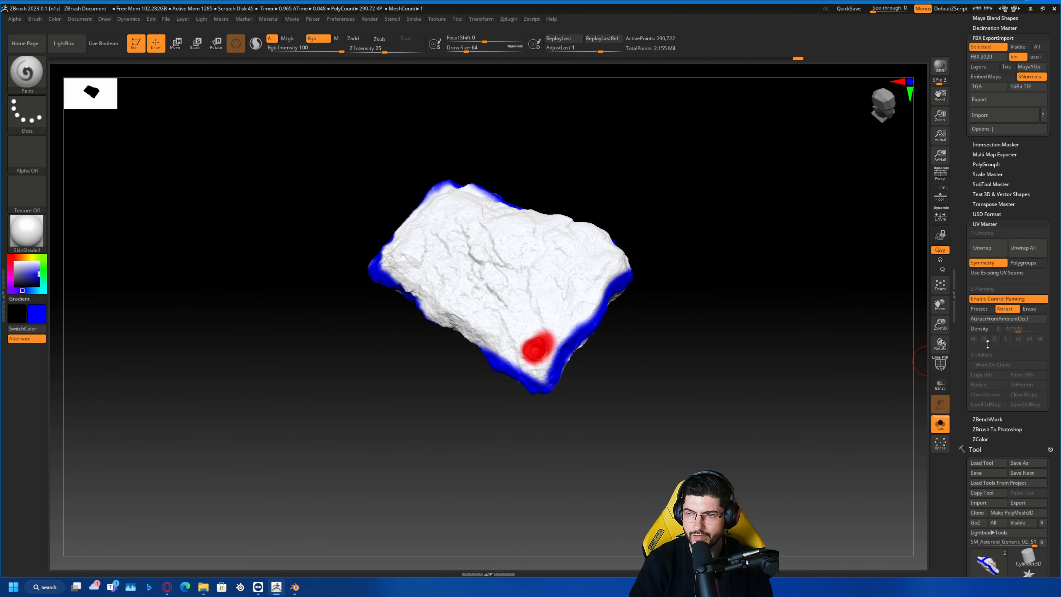
left_click(1004, 309)
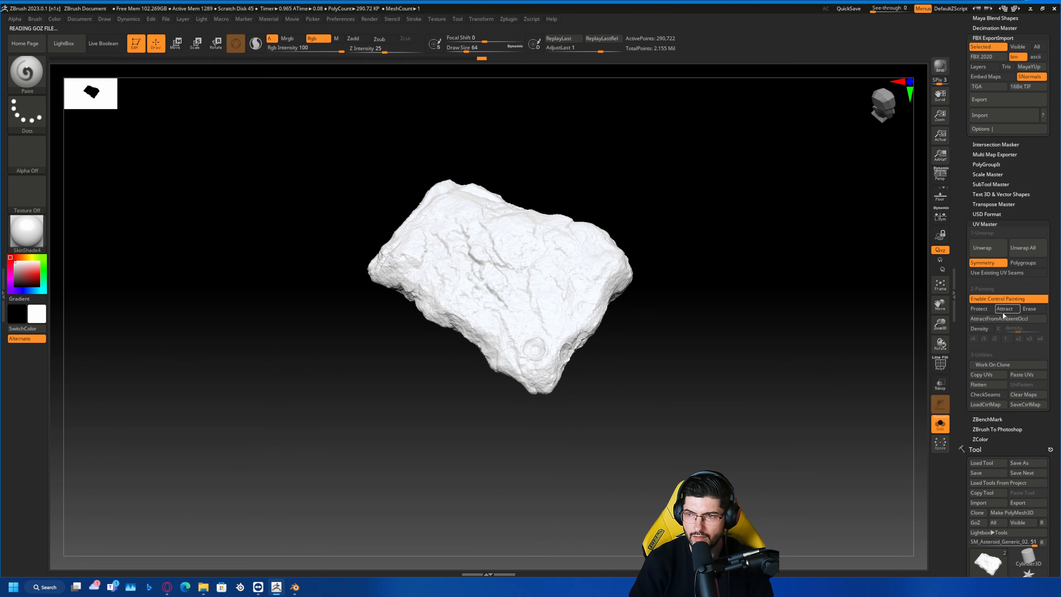
left_click(1004, 309)
right_click_drag(778, 311, 567, 312)
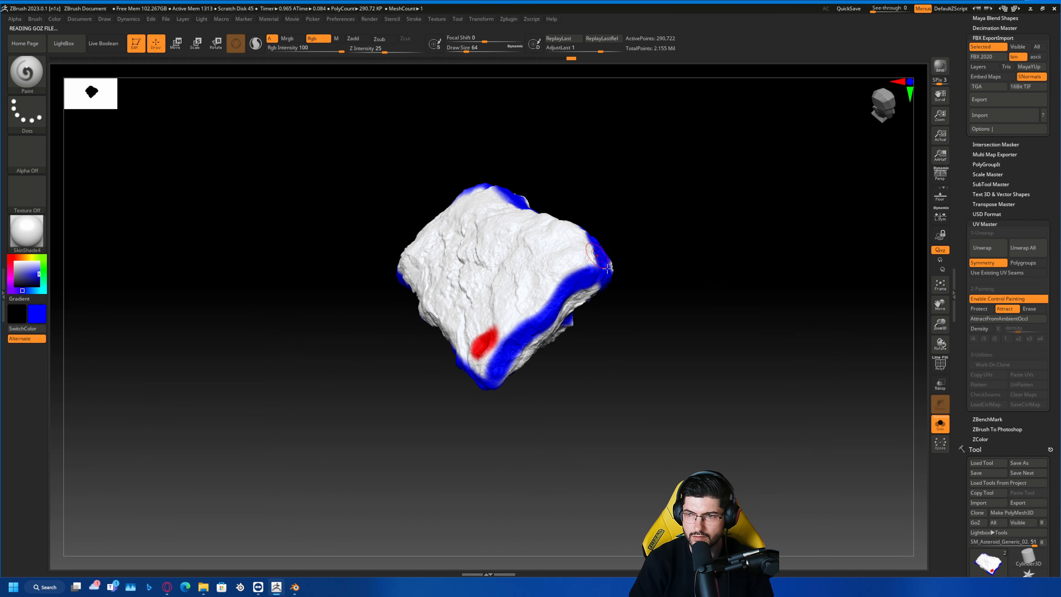
- Unwrap the asteroid using the painted controls and flatten it to display its UV layout
right_click_drag(846, 279, 725, 301)
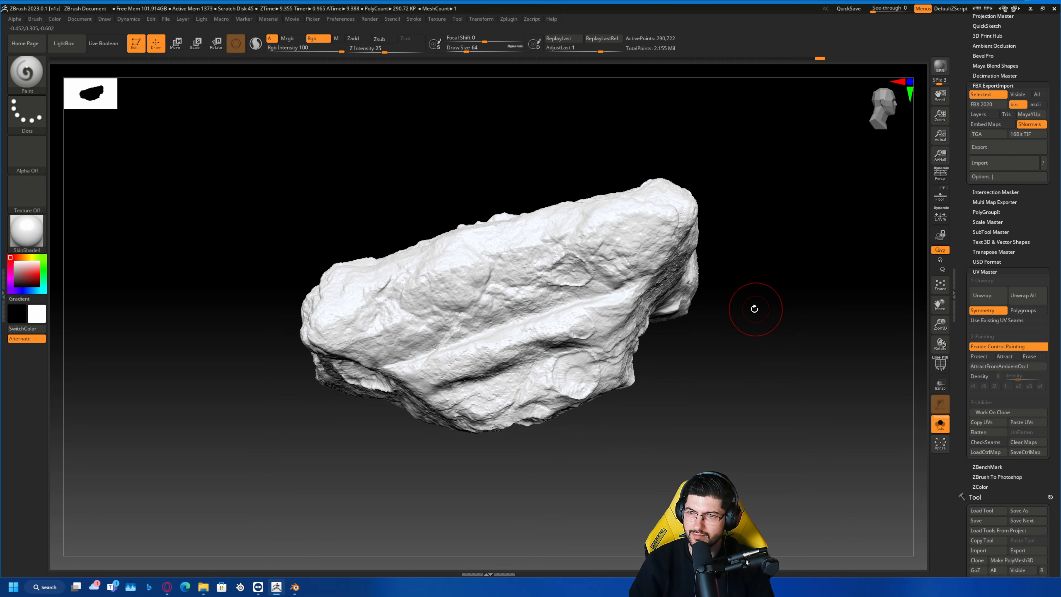
left_click_drag(753, 308, 727, 403)
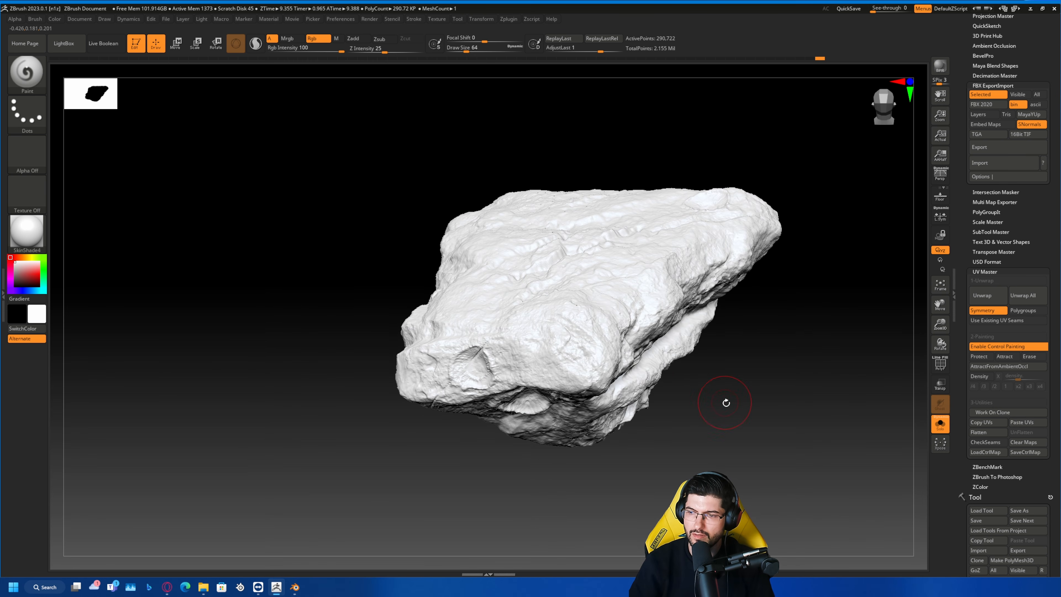
left_click(984, 432)
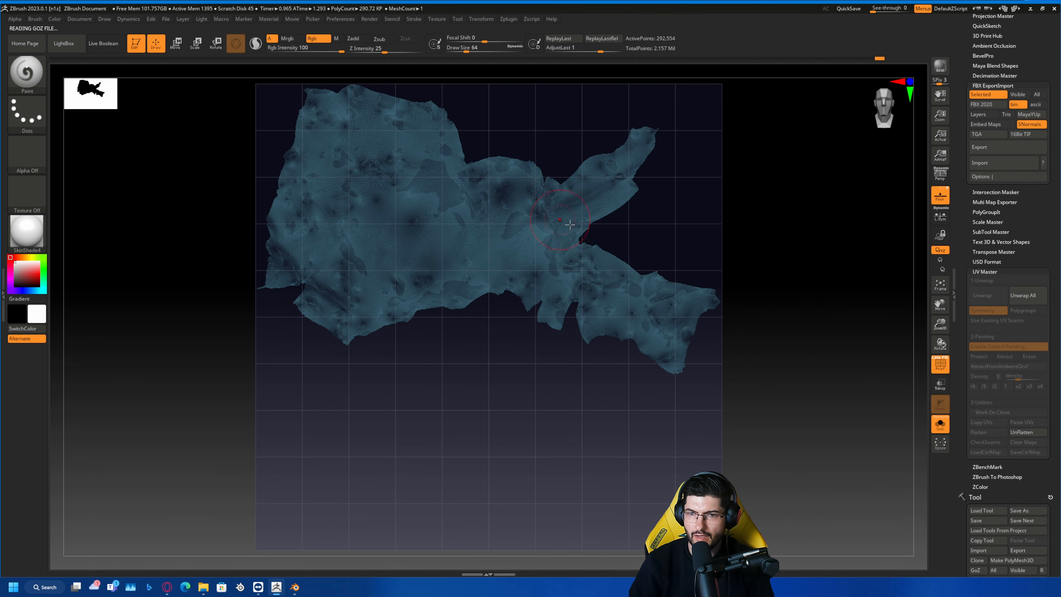
- Examine the flattened UV island up close, including its outer borders and the narrow gap between its parts
left_click_drag(708, 191, 756, 285, "alt")
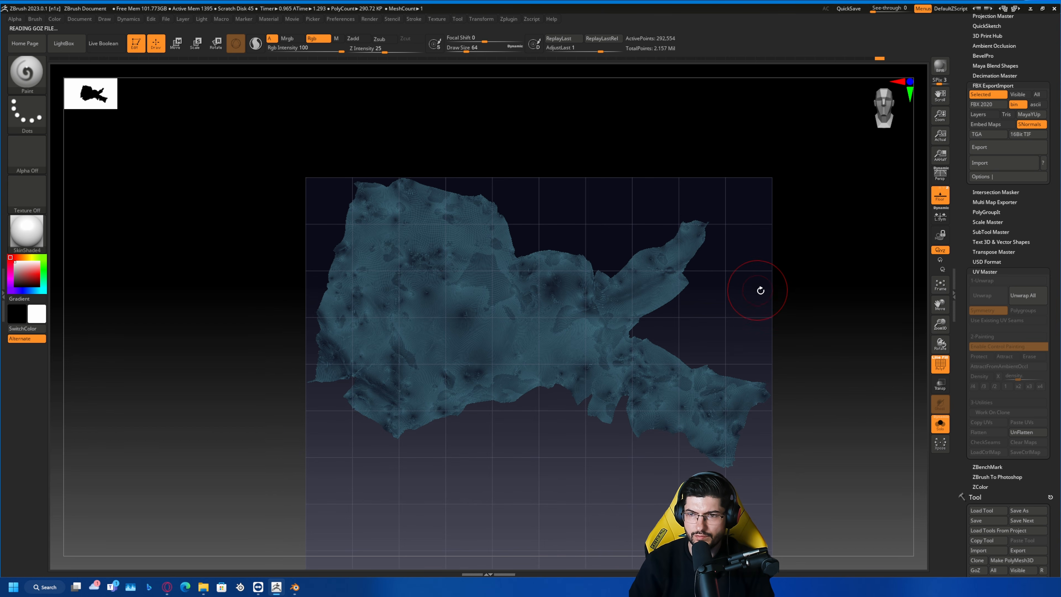
left_click_drag(697, 213, 694, 213, "ctrl")
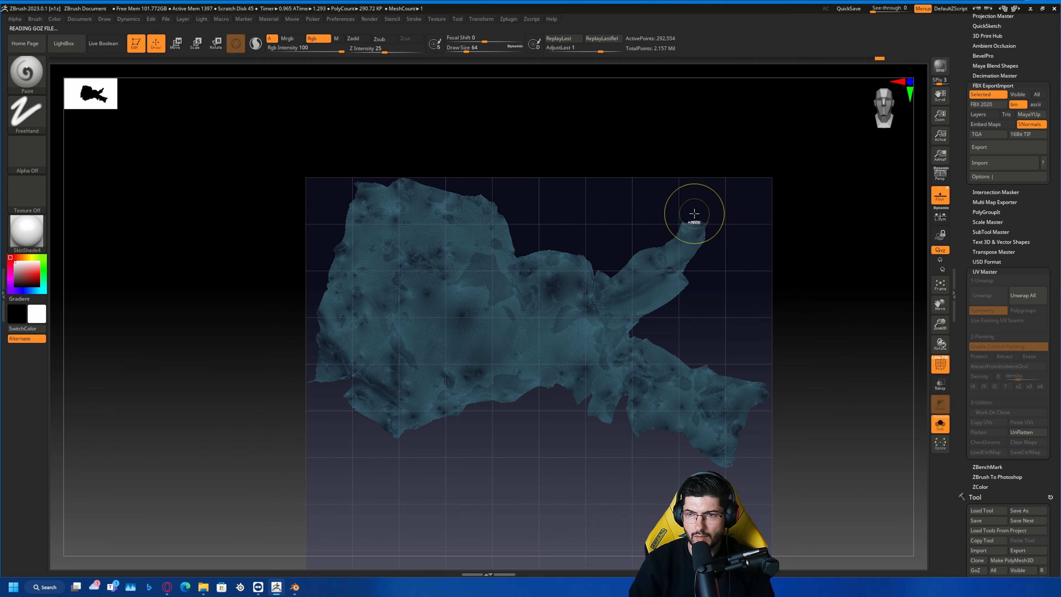
mouse_move(739, 185)
right_mouse_down("ctrl")
mouse_move(768, 265)
mouse_move(641, 173)
mouse_move(459, 173)
right_mouse_up("ctrl")
right_click_drag(731, 324, 554, 307, "ctrl")
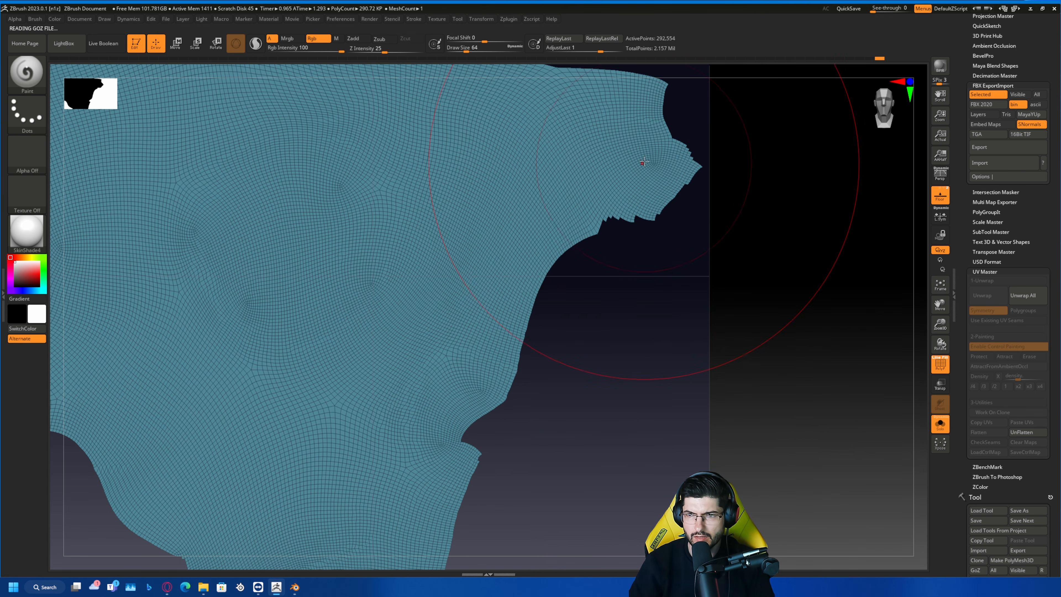
right_click_drag(472, 446, 528, 339, "alt")
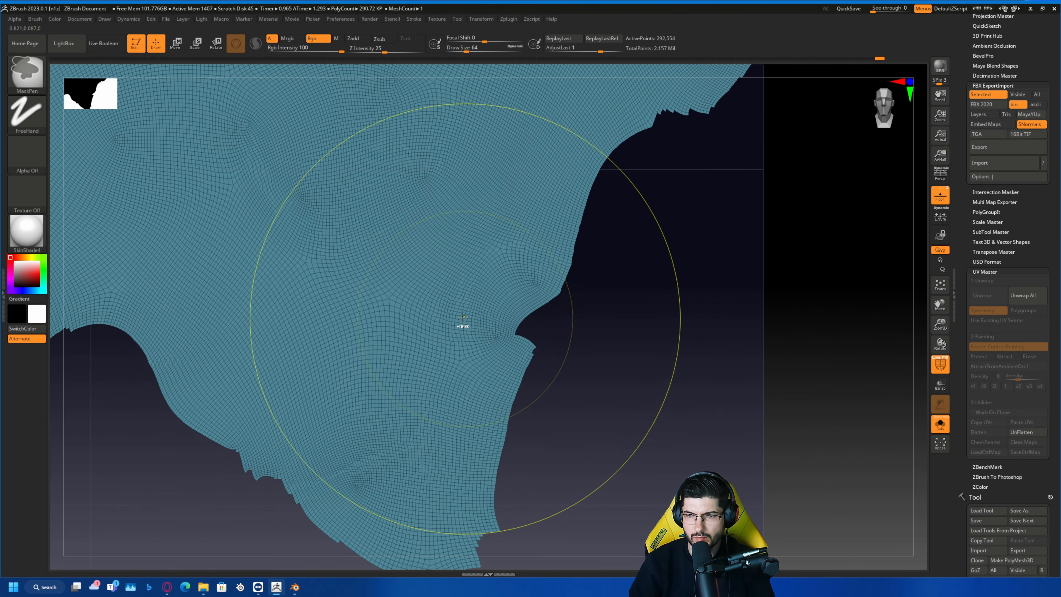
right_click_drag(464, 324, 619, 289, "ctrl")
right_click_drag(582, 328, 510, 233, "ctrl")
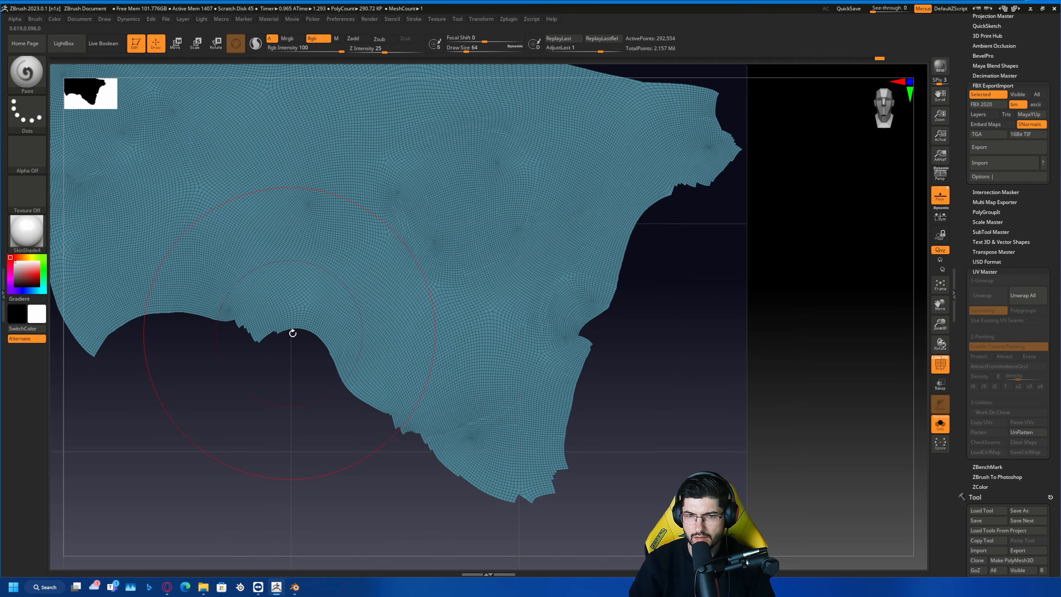
right_click_drag(291, 332, 722, 424, "alt")
right_click_drag(471, 244, 507, 346, "ctrl")
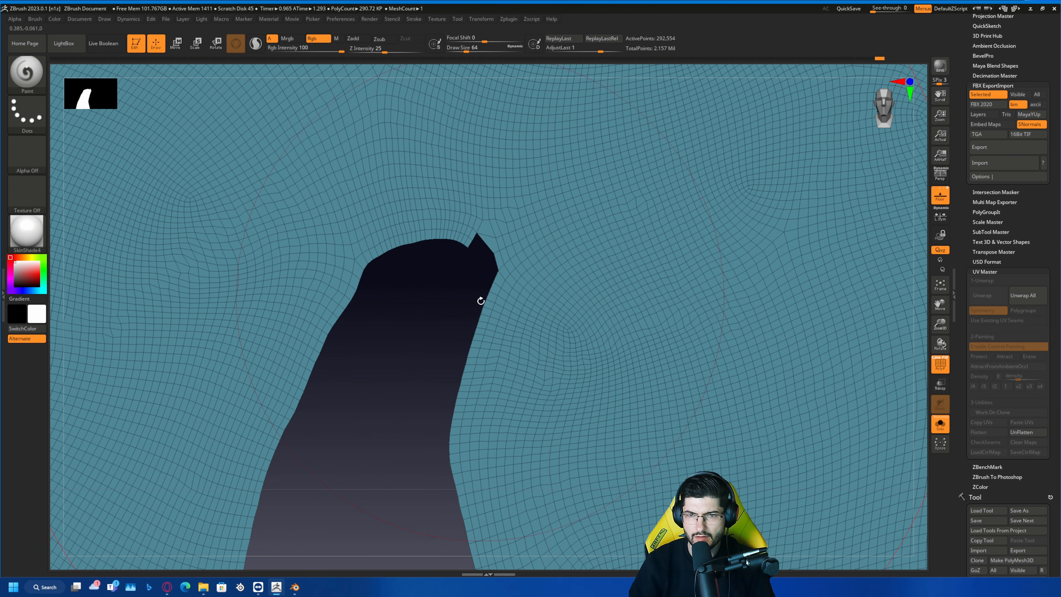
- Inspect the flattened UV island's inner notch, jagged lower borders and narrow protruding corner up close
right_click_drag(481, 301, 442, 298, "alt")
mouse_move(413, 239)
right_mouse_down("ctrl")
mouse_move(376, 392)
mouse_move(476, 338)
mouse_move(259, 257)
right_mouse_up("ctrl")
right_click_drag(163, 244, 403, 453, "alt")
mouse_move(443, 353)
right_mouse_down("ctrl")
mouse_move(284, 276)
mouse_move(573, 229)
right_mouse_up("ctrl")
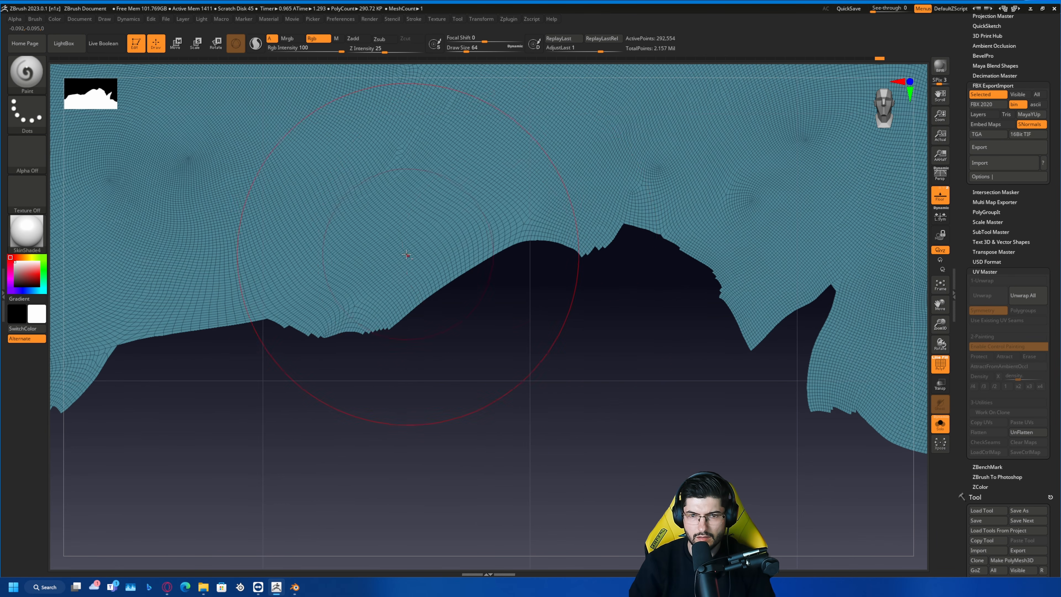
right_click_drag(344, 251, 710, 305, "alt")
right_click_drag(351, 396, 646, 241, "alt")
right_click_drag(370, 300, 664, 510, "alt")
mouse_move(360, 267)
right_mouse_down("ctrl")
mouse_move(505, 361)
mouse_move(444, 309)
right_mouse_up("ctrl")
right_click_drag(444, 309, 518, 360, "ctrl")
right_click_drag(538, 412, 355, 418, "ctrl")
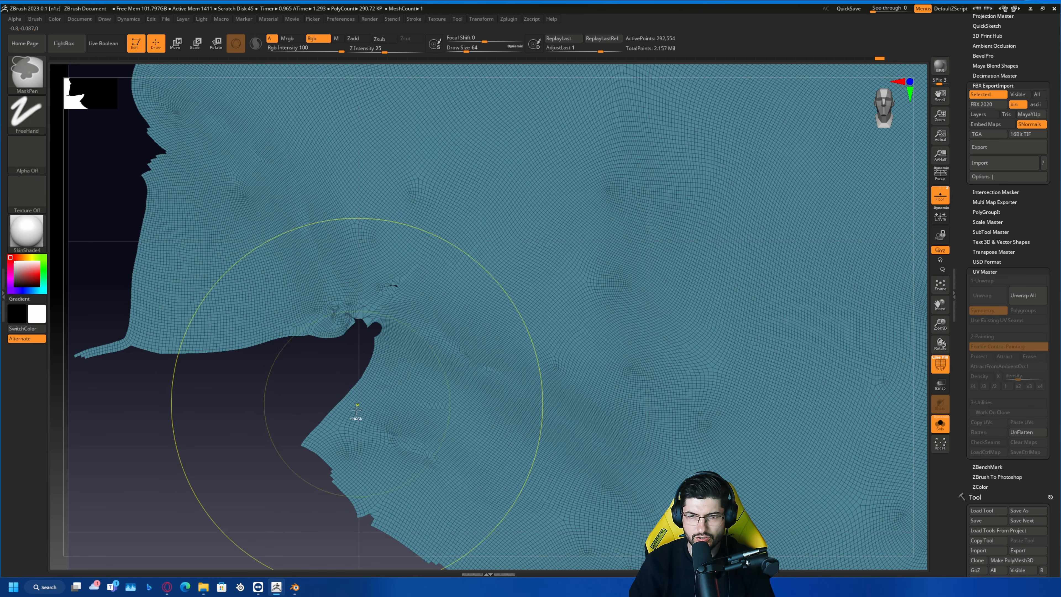
mouse_move(169, 353)
right_mouse_down("alt")
mouse_move(445, 337)
mouse_move(452, 387)
mouse_move(493, 362)
mouse_move(294, 284)
mouse_move(346, 247)
mouse_move(326, 350)
right_mouse_up("alt")
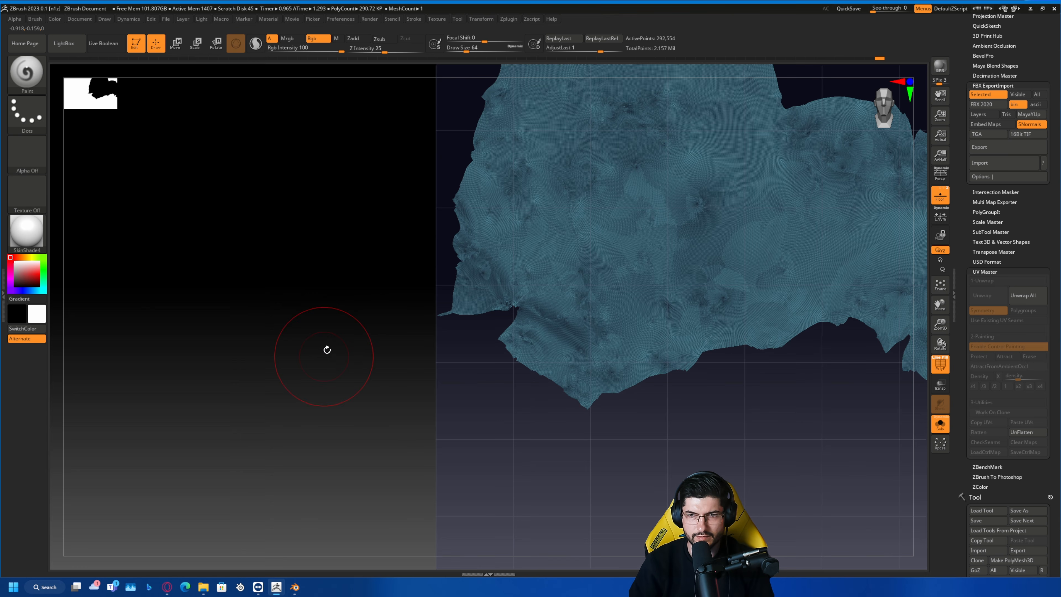
- Inspect the UV island's upper border up close and view the complete UV layout
right_click_drag(503, 192, 461, 272, "alt")
right_click_drag(467, 98, 369, 241, "alt")
right_click_drag(377, 170, 458, 226, "ctrl")
right_click_drag(550, 188, 407, 434, "alt")
right_click_drag(699, 319, 220, 189, "alt")
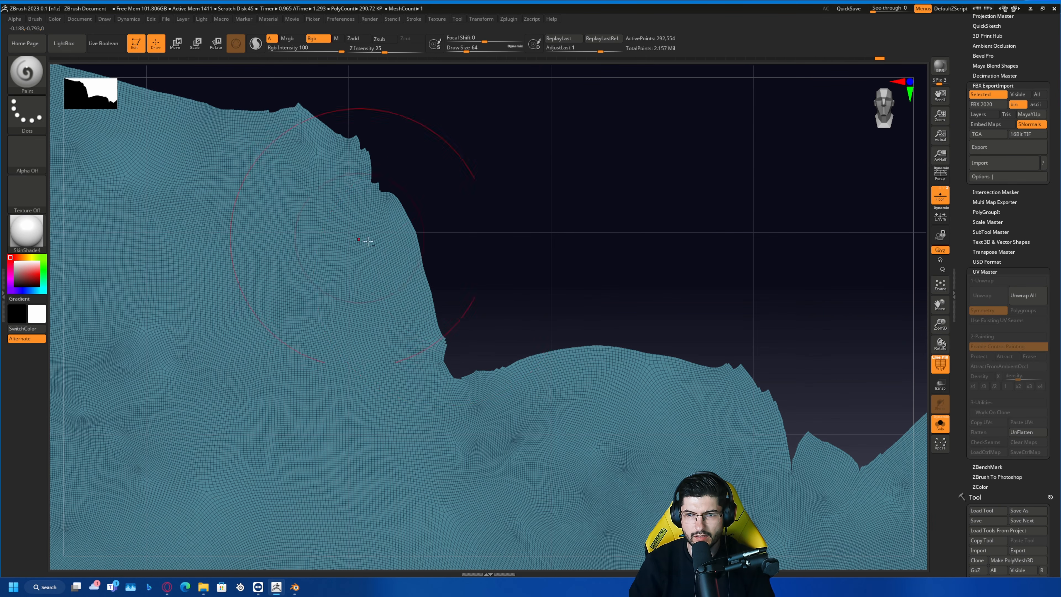
right_click_drag(533, 356, 427, 293, "ctrl")
mouse_move(572, 417)
right_mouse_down("alt")
mouse_move(426, 292)
mouse_move(448, 251)
right_mouse_up("alt")
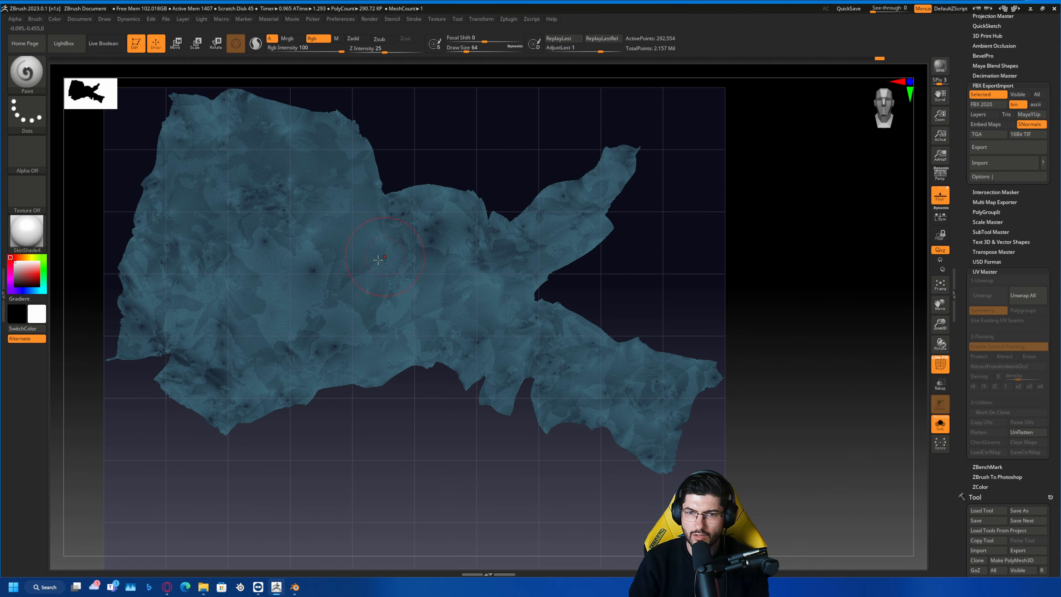
left_click_drag(649, 267, 684, 282, "alt")
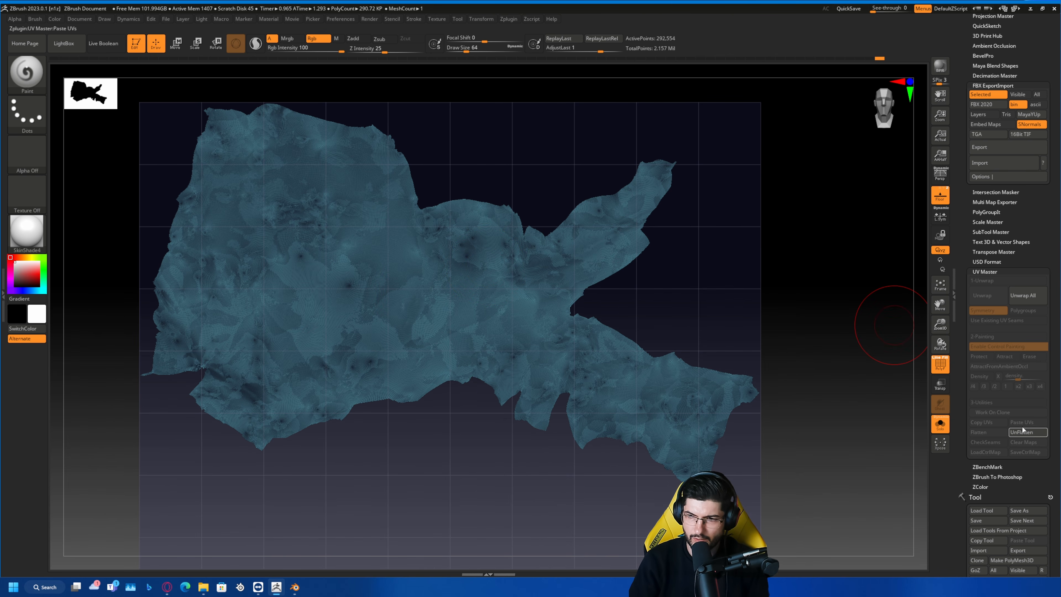
- Unflatten the asteroid to its 3D shape and export it as Asteroid_Test_02.fbx in the High-Poly Unwrap folder
left_click(1011, 433)
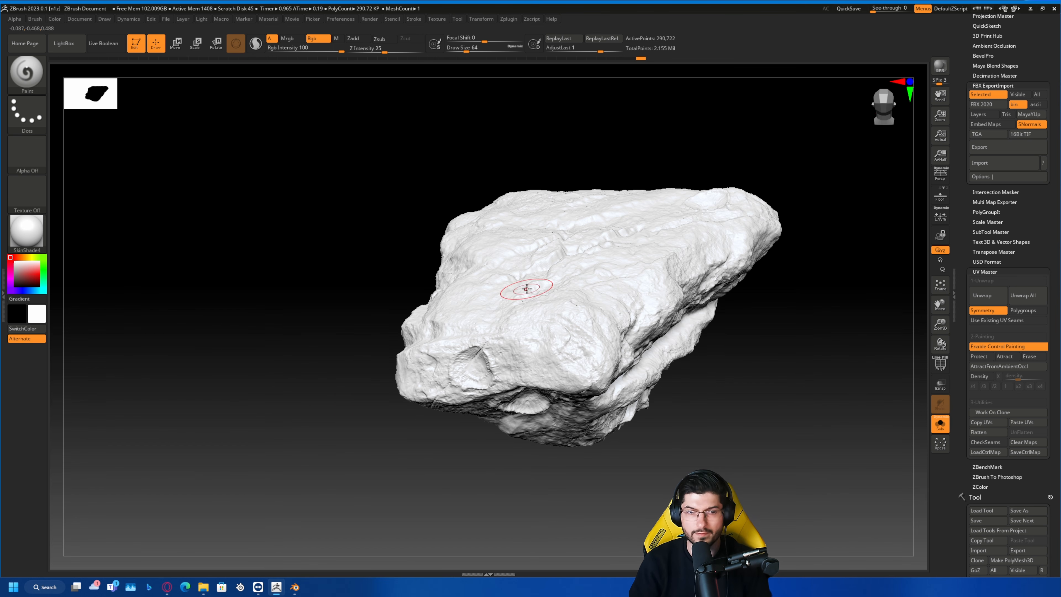
left_click(992, 151)
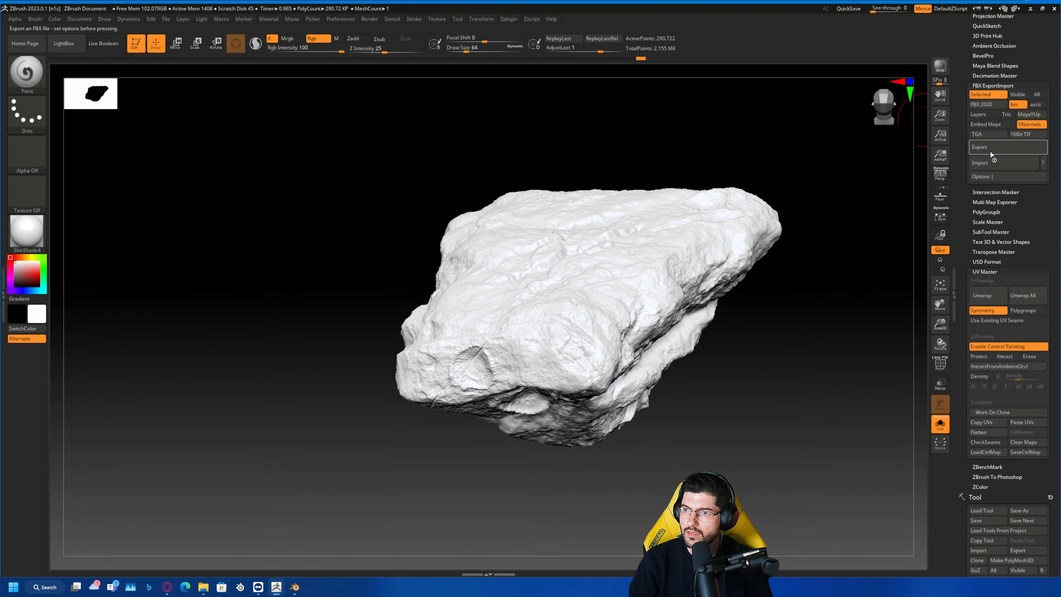
left_click(164, 149)
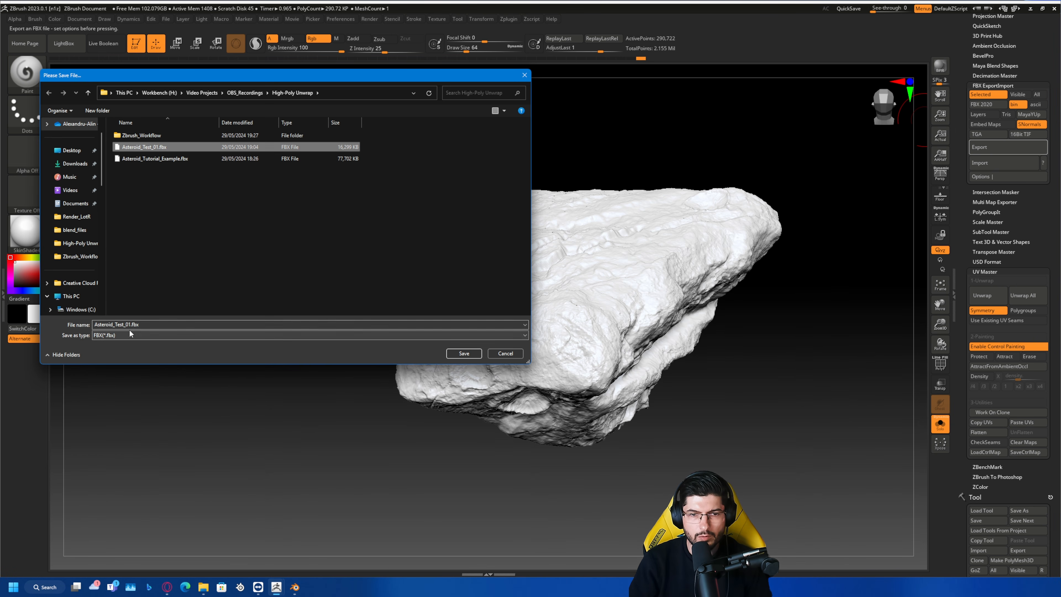
left_click(133, 326)
key("BackSpace")
type("2")
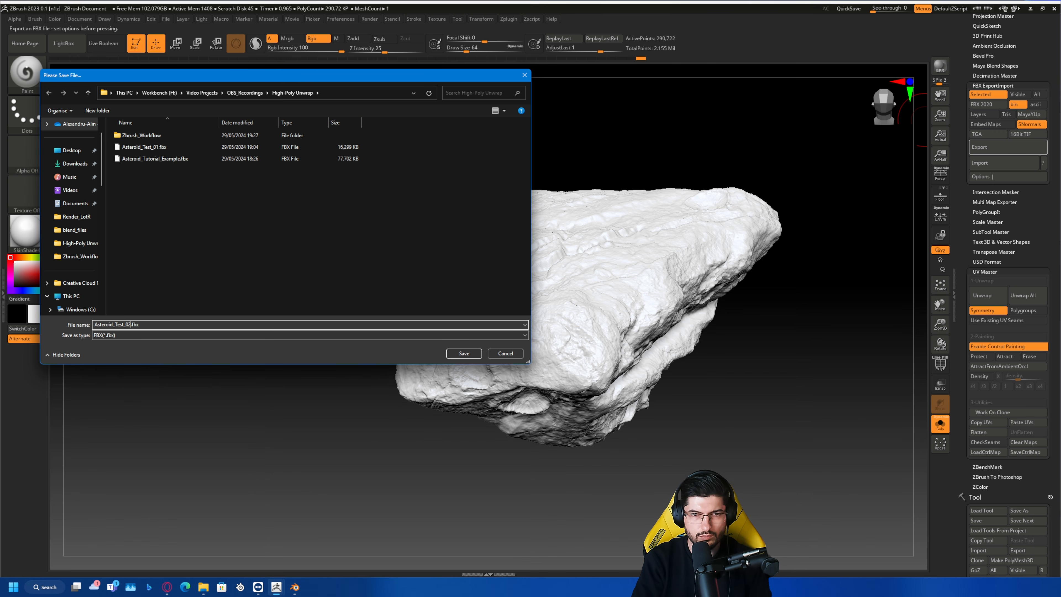
key("Return")
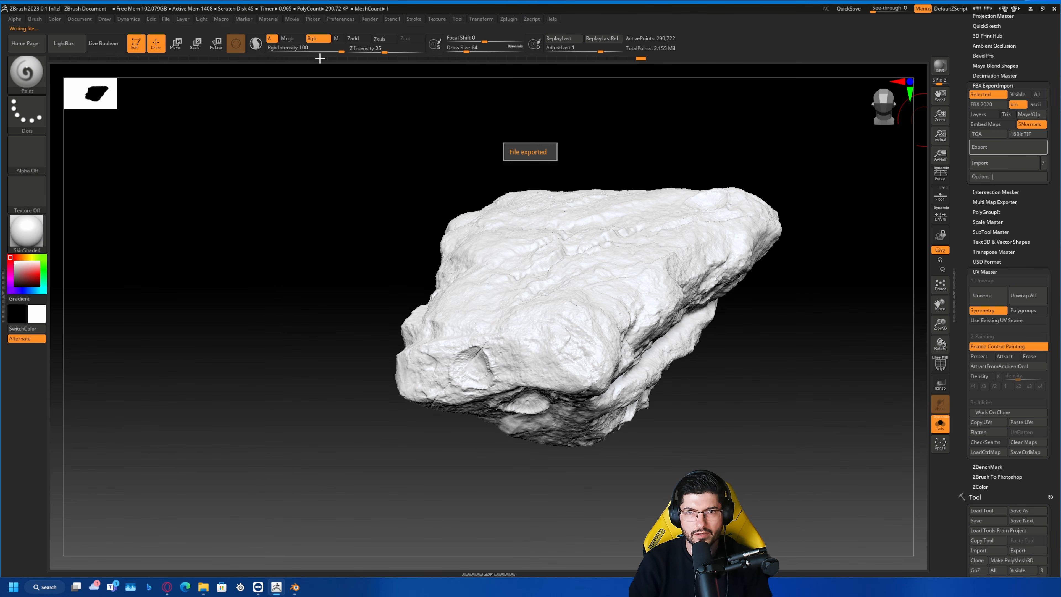
- Switch to Blender, select the checkered asteroid and show it in the top orthographic view
left_click(295, 587)
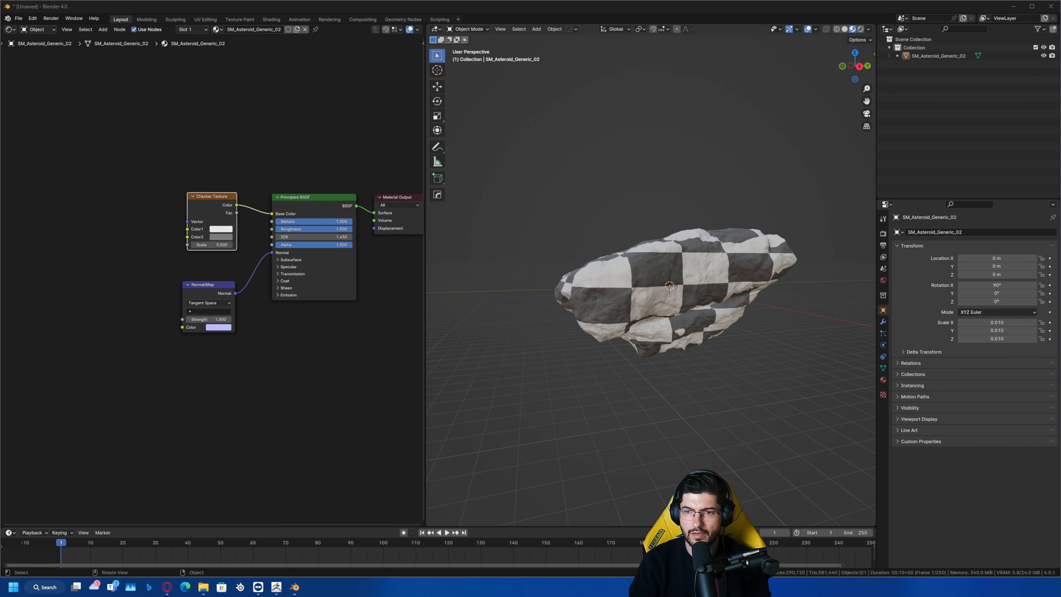
middle_click_drag(696, 145, 721, 189)
left_click(686, 287)
middle_click_drag(685, 287, 735, 295)
key("KP_7")
key("g")
key("x")
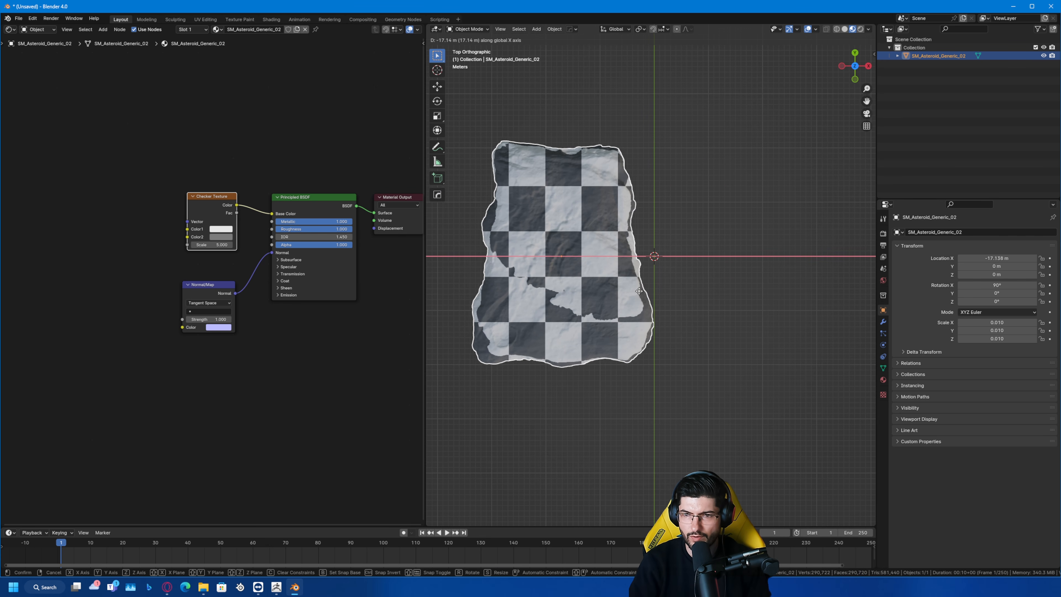
right_click(589, 288)
- Move the checkered asteroid along the X axis to about -39.8 m and deselect it
scroll(589, 289, "down", 2)
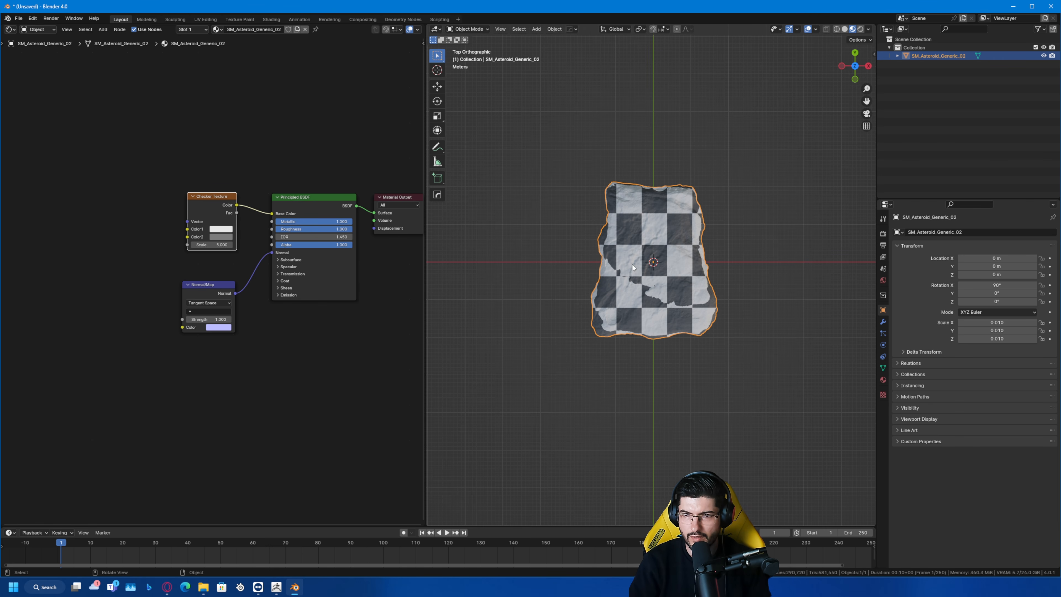
key("g")
key("x")
left_click(483, 268)
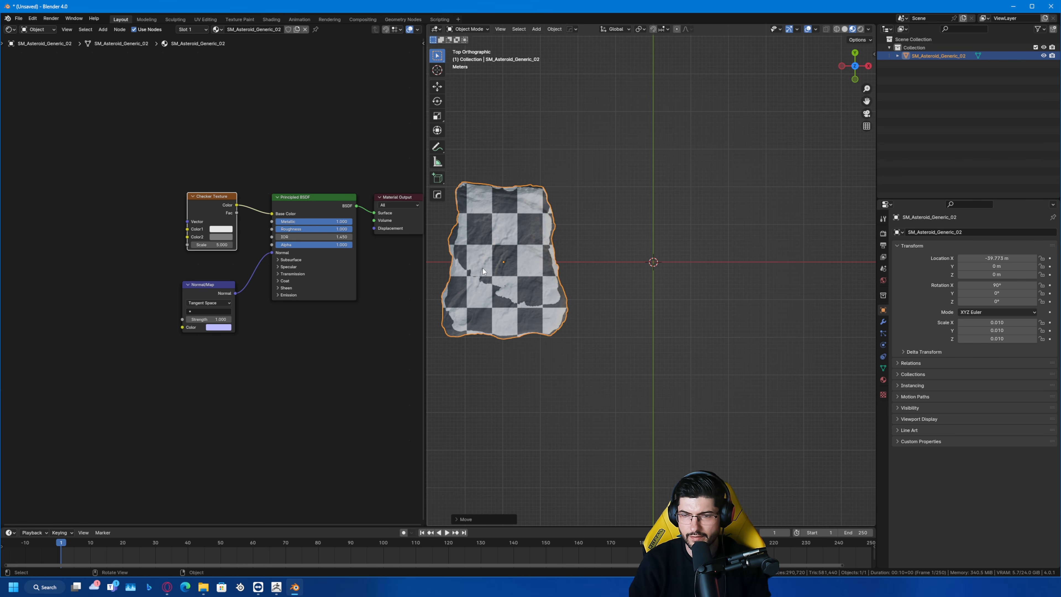
left_click(636, 200)
- Import Asteroid_Test_02.fbx from the High-Poly Unwrap folder into the scene
left_click(18, 18)
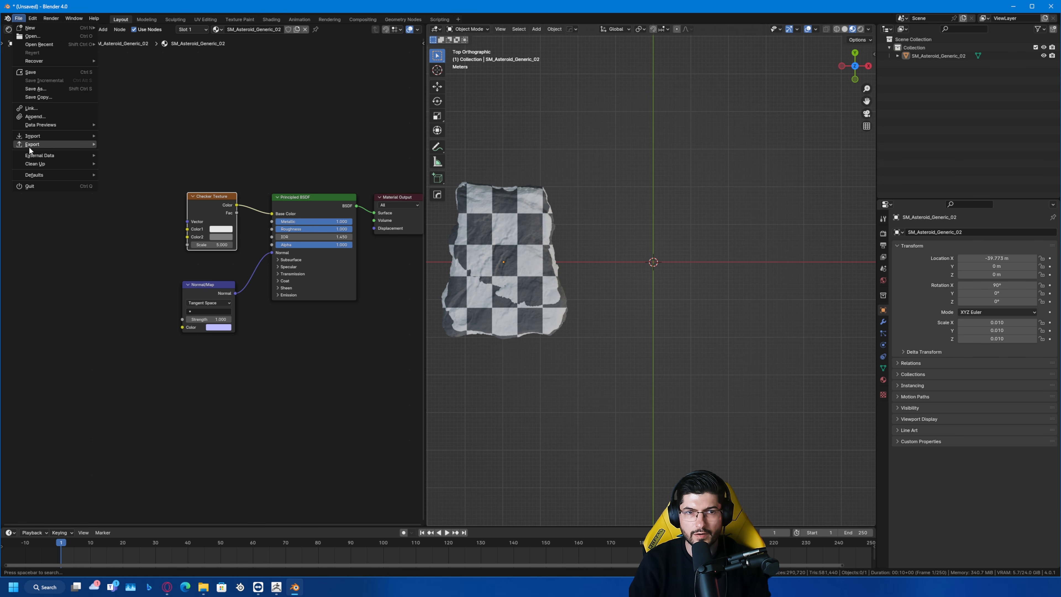
mouse_move(31, 138)
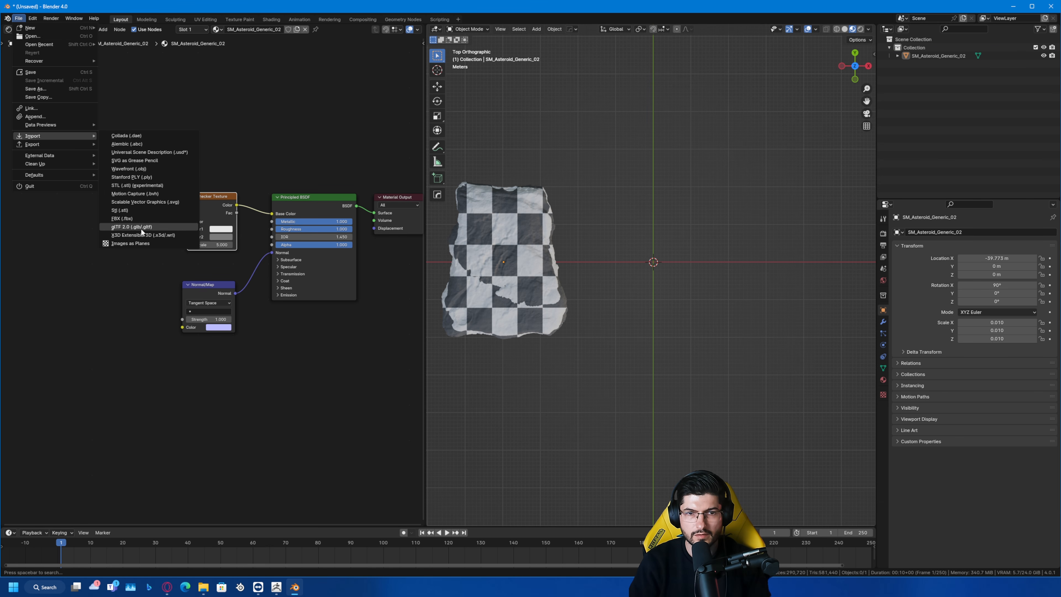
left_click(133, 219)
double_click(444, 235)
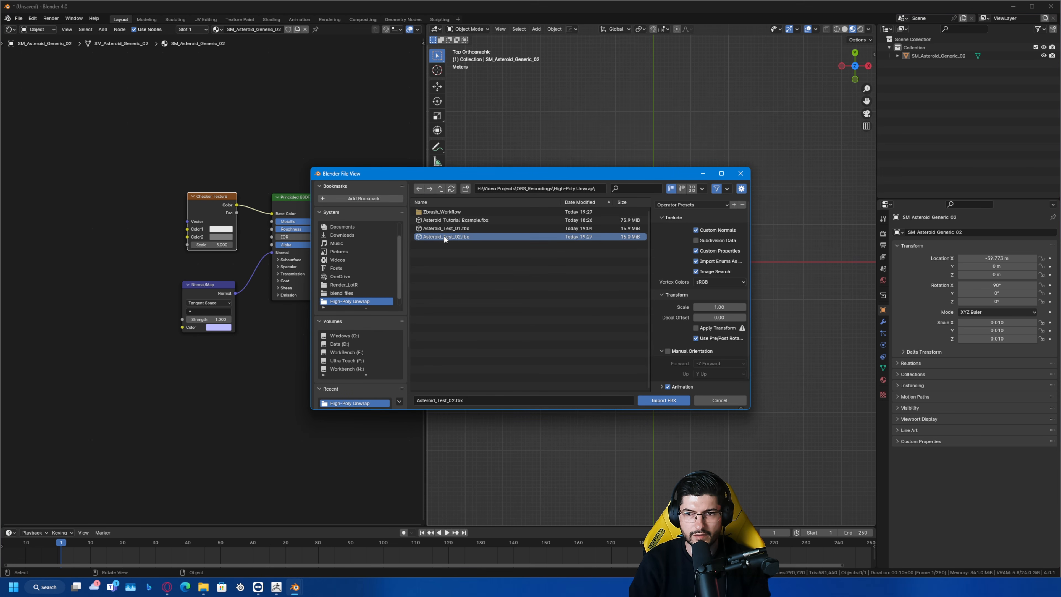
- Move the newly imported asteroid along the X axis to about 44 m, away from the checkered one
left_click(641, 297)
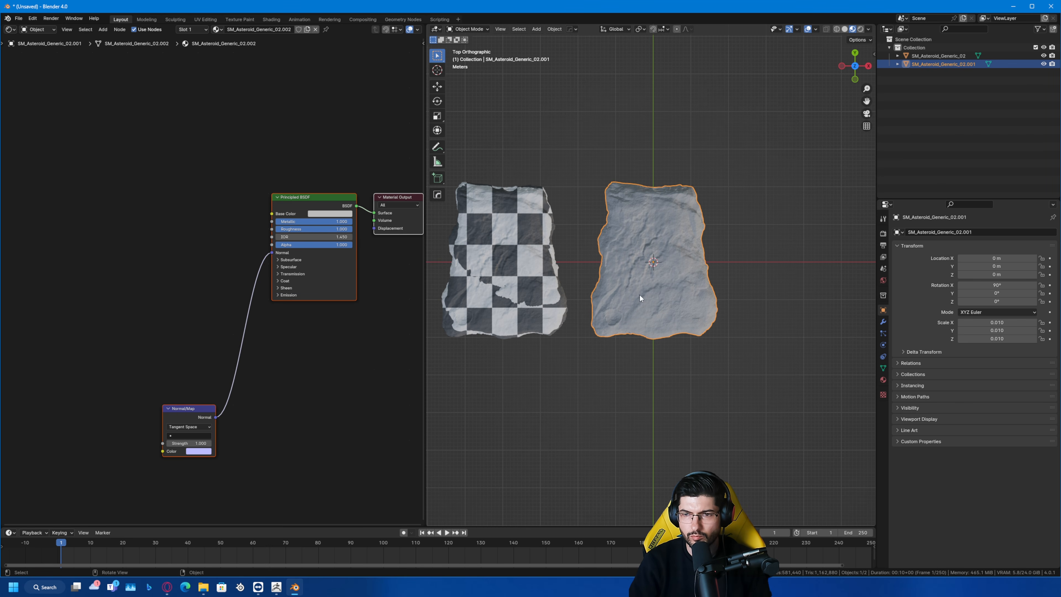
left_click(481, 272)
left_click(611, 300)
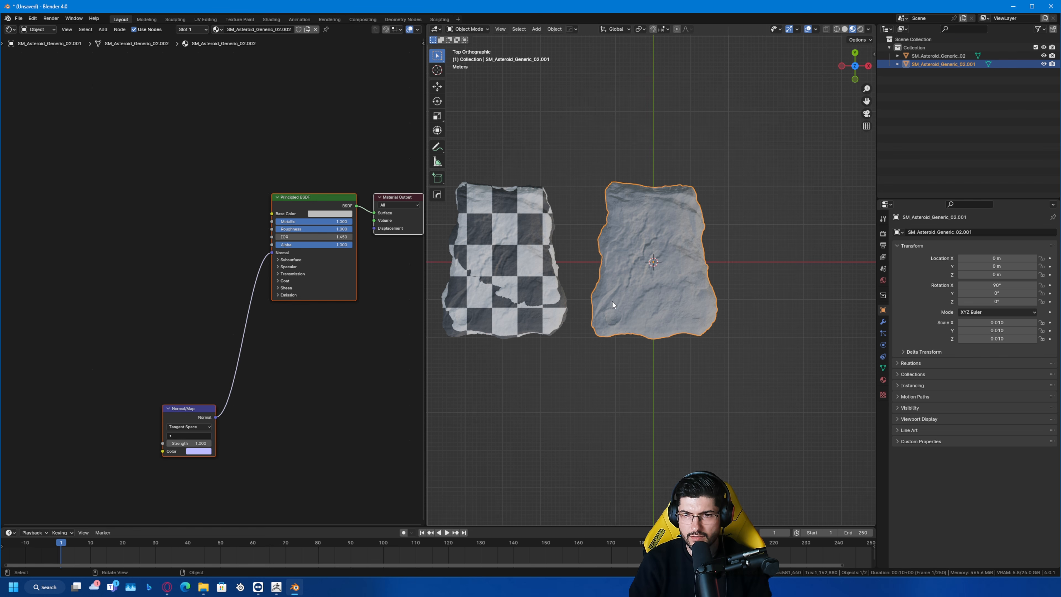
key("g")
key("x")
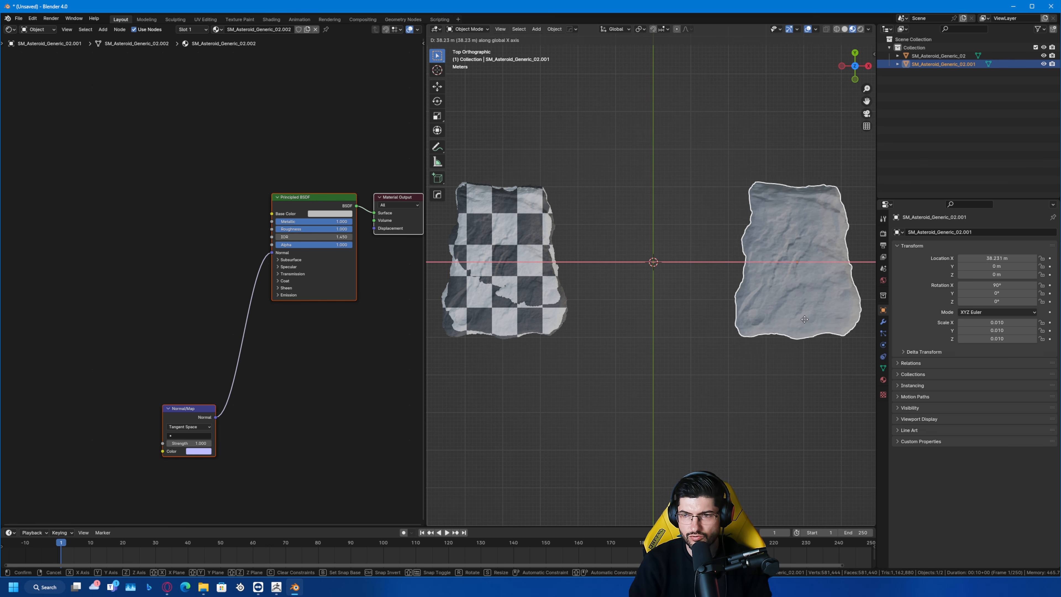
left_click(826, 327)
middle_click_drag(680, 312, 702, 326, "shift")
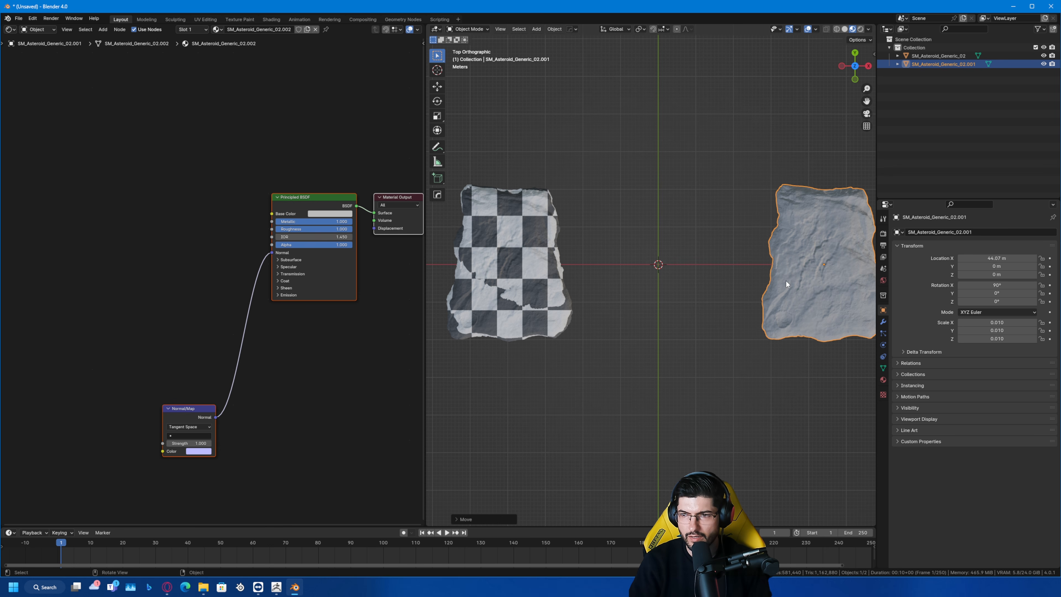
- Assign the existing checker material SM_Asteroid_Generic_02 to the imported asteroid
left_click(883, 379)
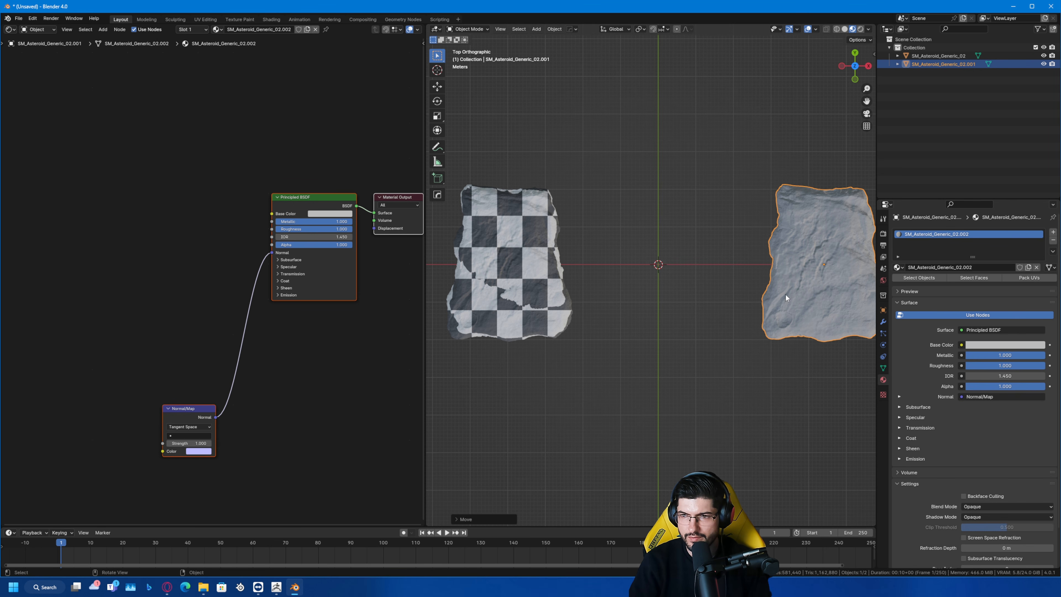
left_click(904, 267)
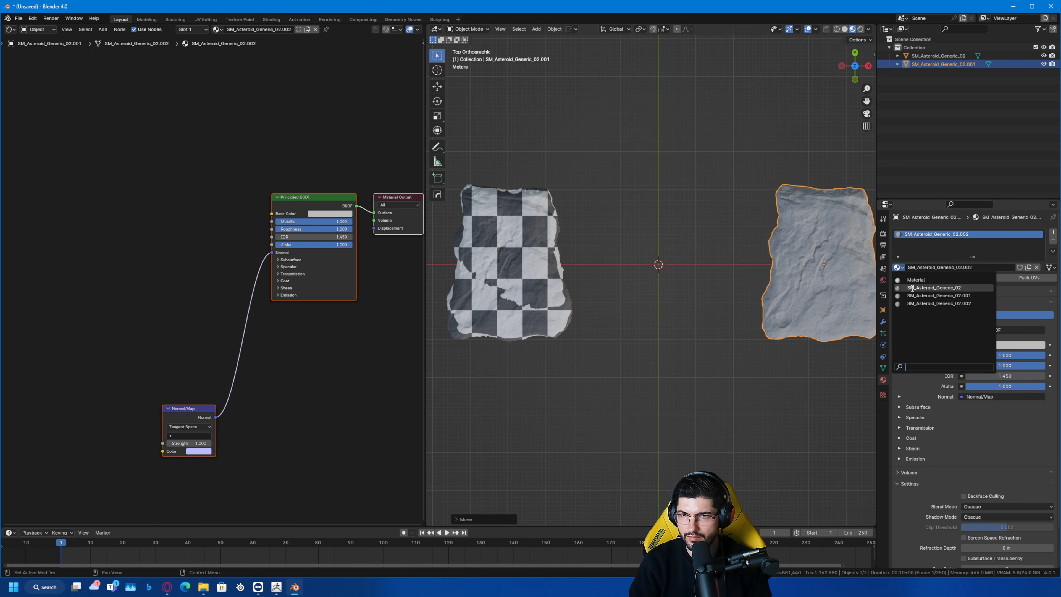
left_click(934, 287)
- Compare the checker patterns of both asteroids, selecting each one in turn and both together
left_click(494, 269)
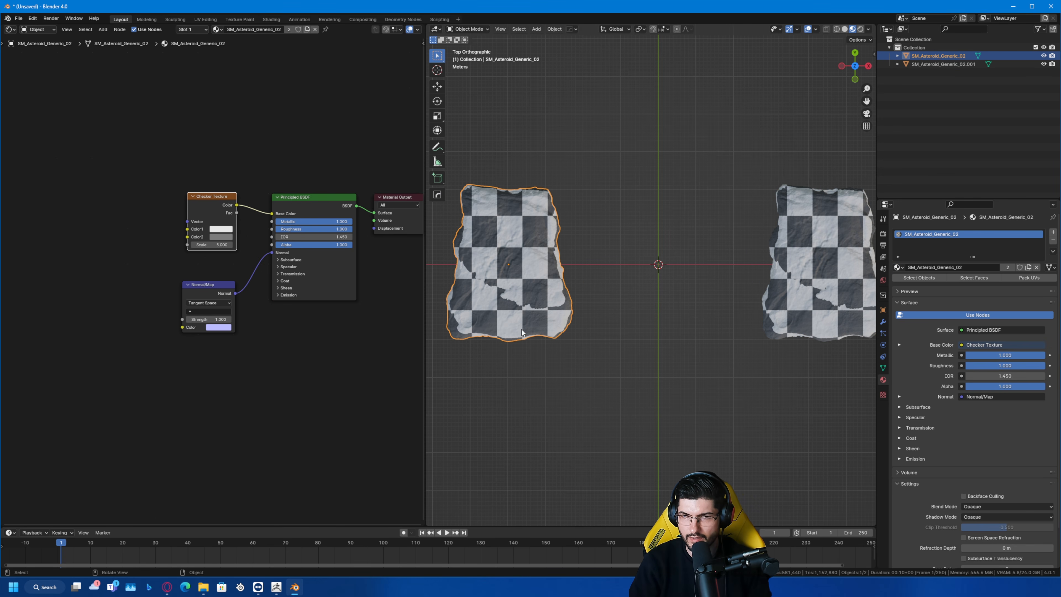
left_click(778, 255)
left_click(553, 277)
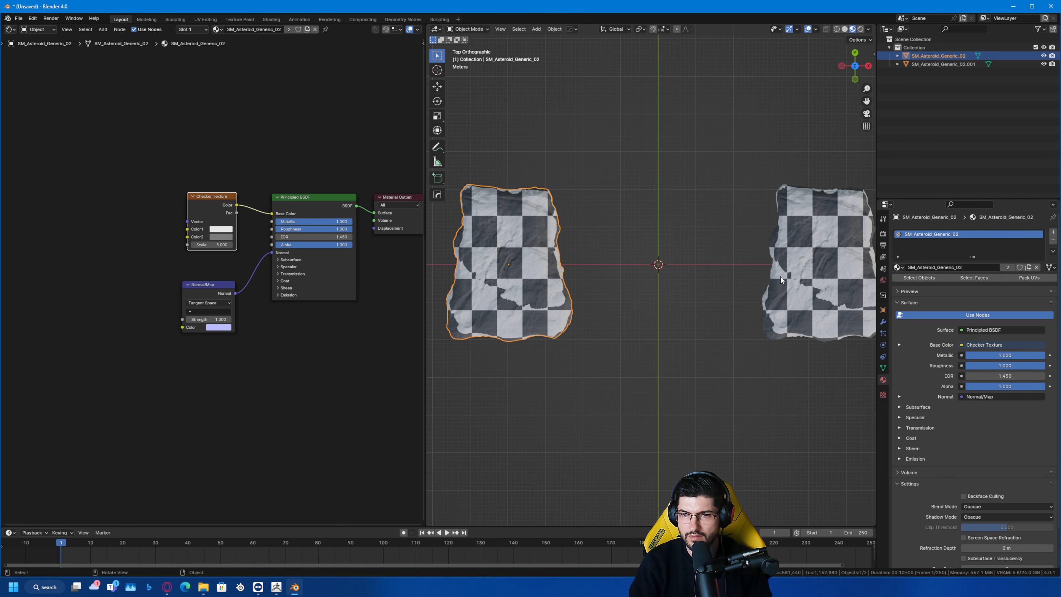
left_click(781, 277)
left_click(584, 273)
left_click(559, 275)
left_click(836, 266)
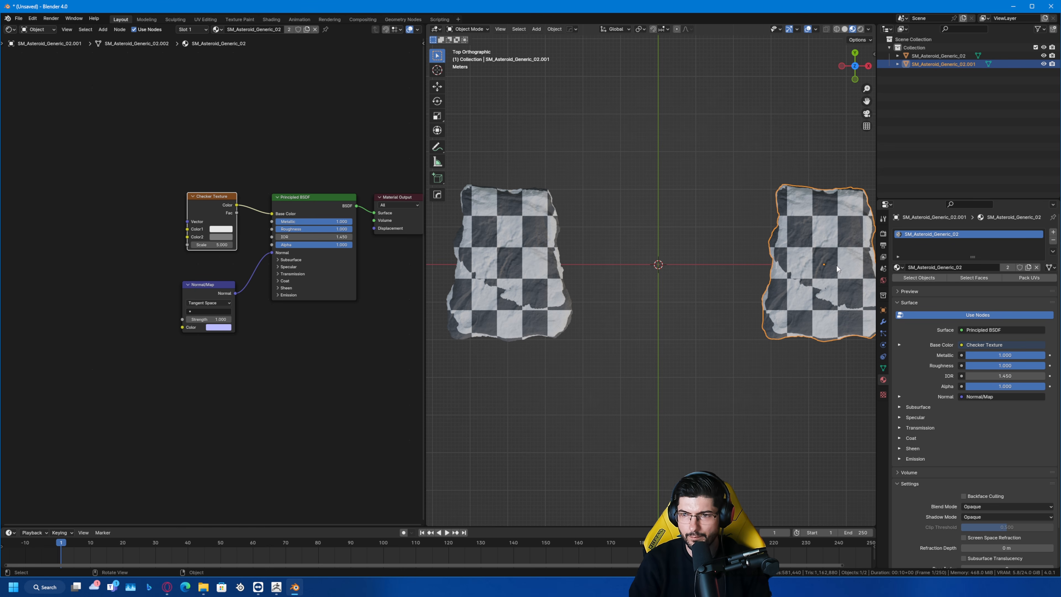
left_click(510, 275)
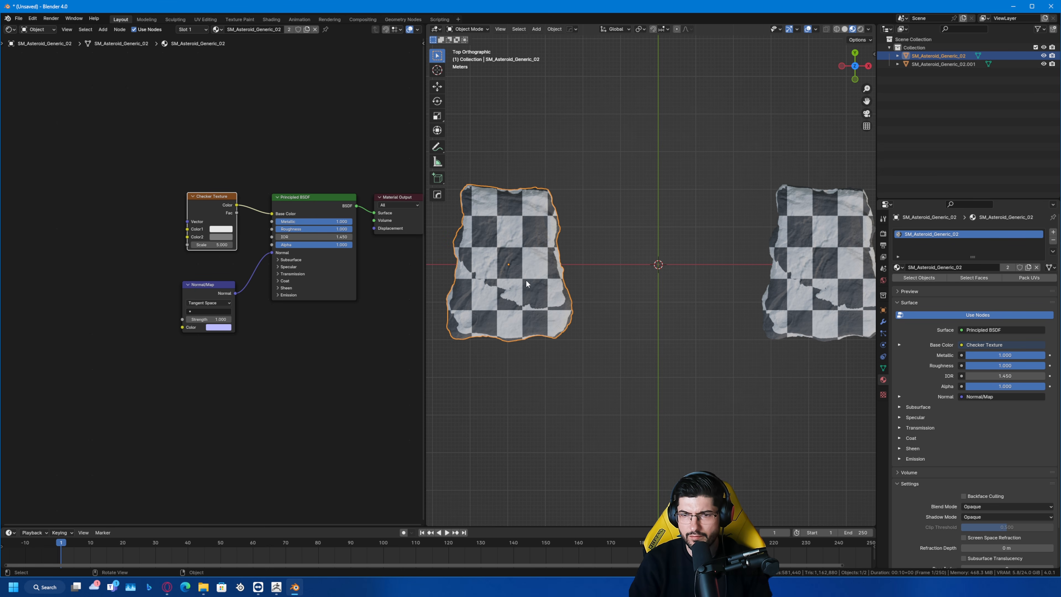
left_click(772, 298, "shift")
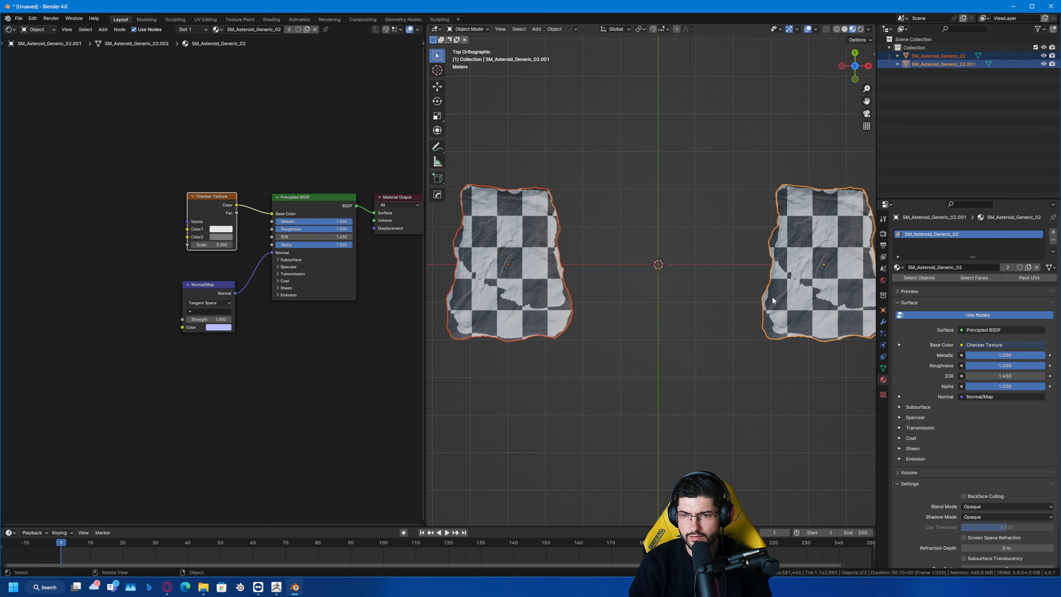
- Move the imported asteroid along the X axis against the first asteroid and compare their checker patterns up close
left_click(772, 296)
key("g")
middle_click_drag(768, 297, 702, 302)
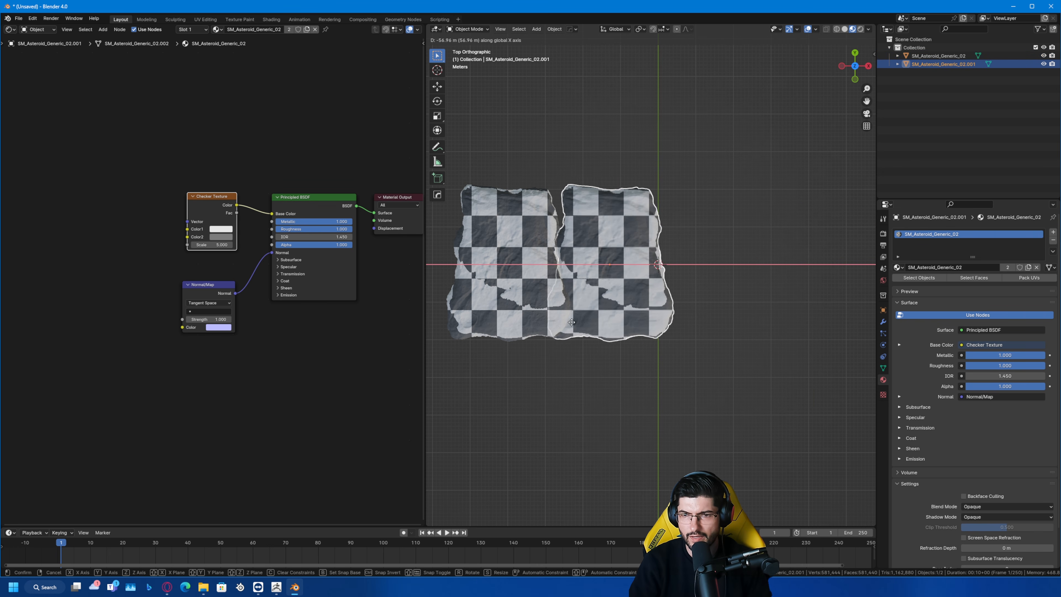
left_click(550, 311)
scroll(550, 314, "up", 8)
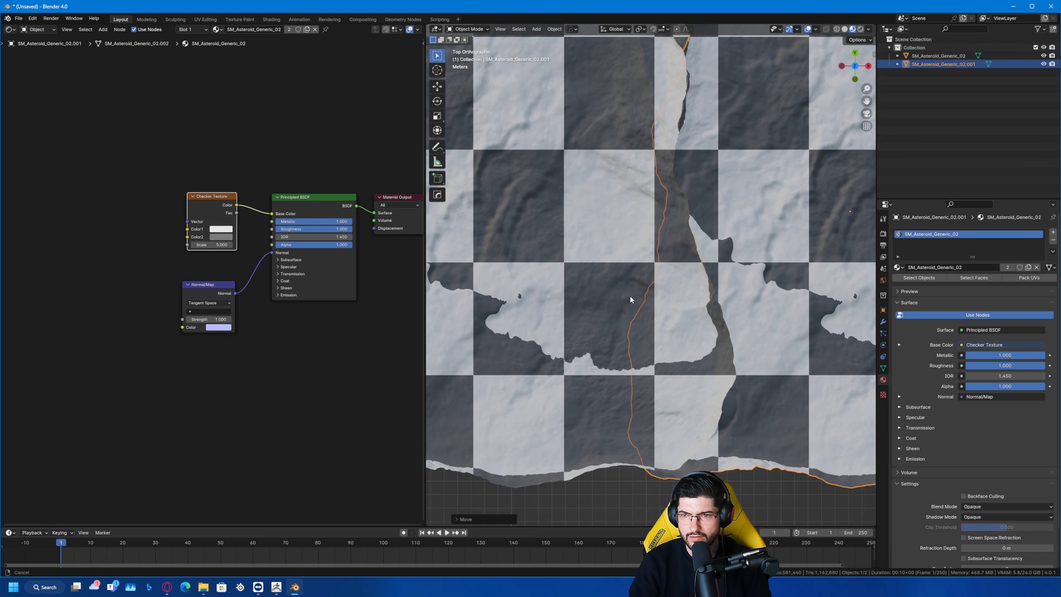
middle_click_drag(553, 337, 613, 334, "shift")
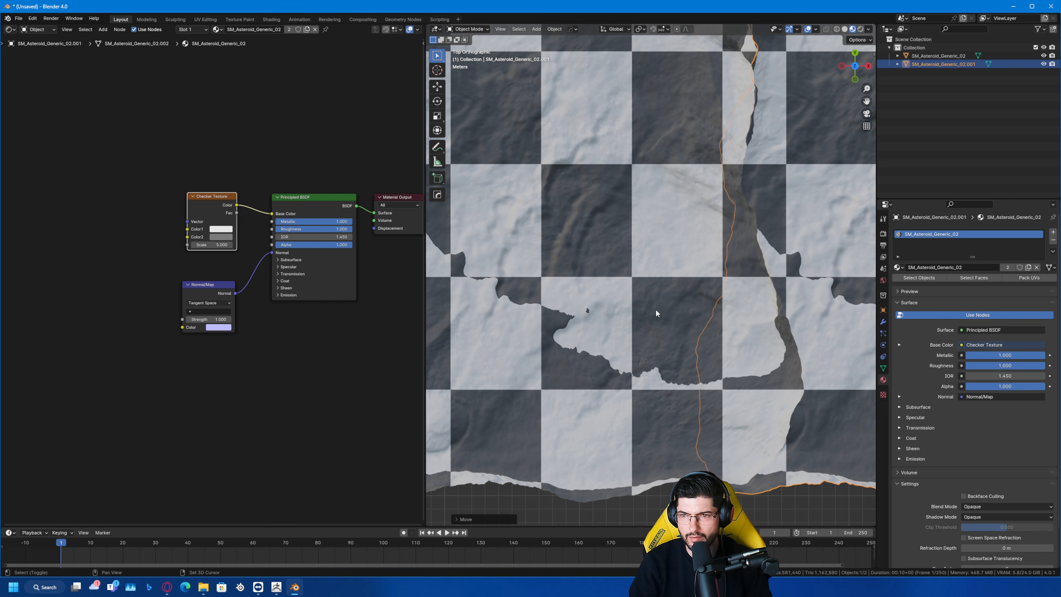
scroll(693, 341, "down", 1)
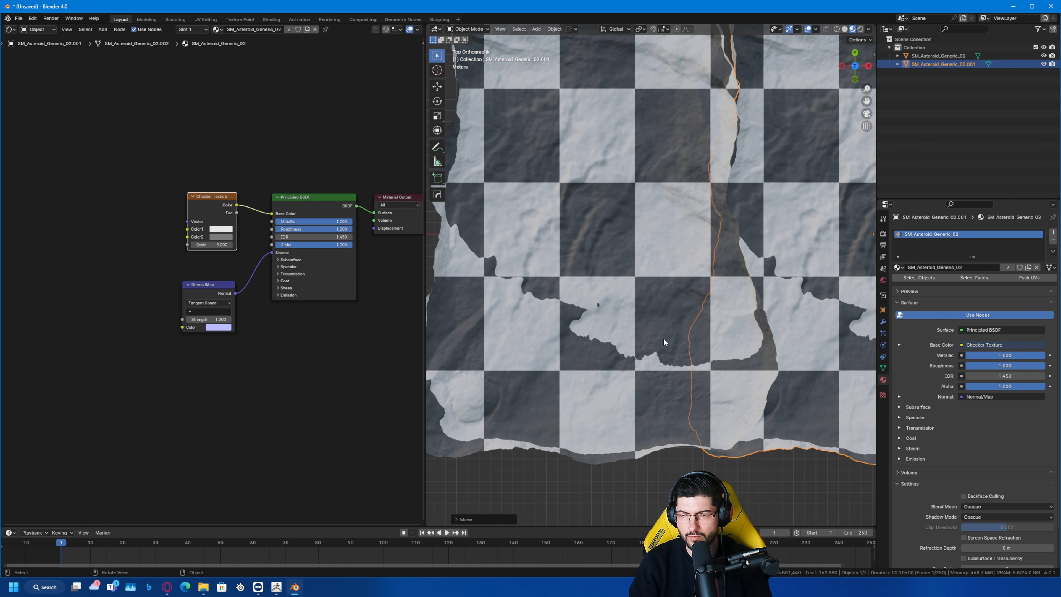
middle_click_drag(663, 342, 623, 340)
scroll(619, 345, "down", 4)
middle_click_drag(678, 315, 644, 318, "shift")
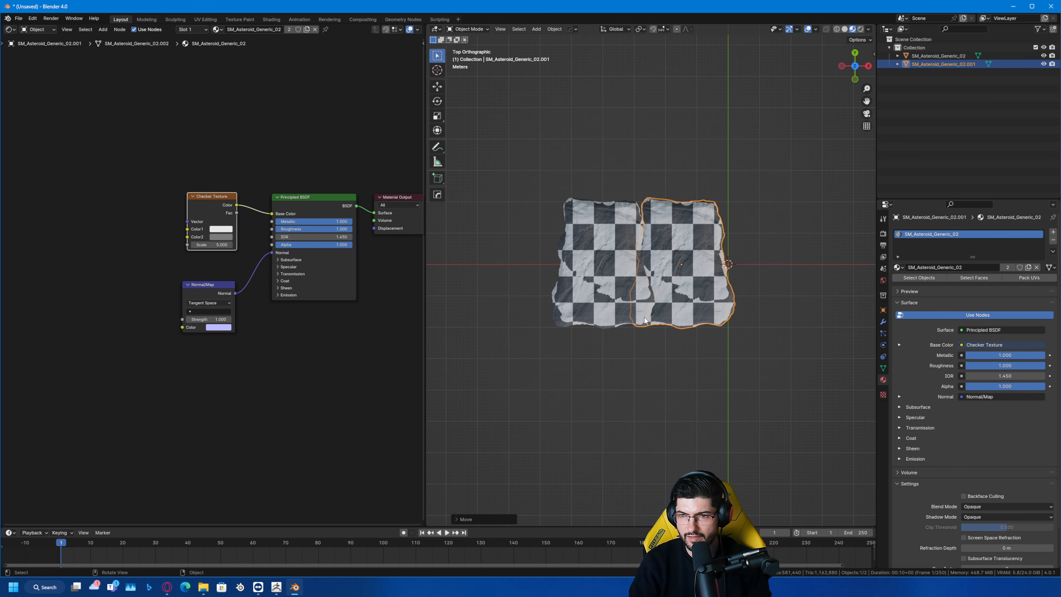
- Move the imported asteroid along the X axis to the opposite side of the world origin, well clear of the first asteroid
key("g")
right_click(693, 320)
middle_click_drag(727, 320, 559, 343, "shift")
key("g")
key("x")
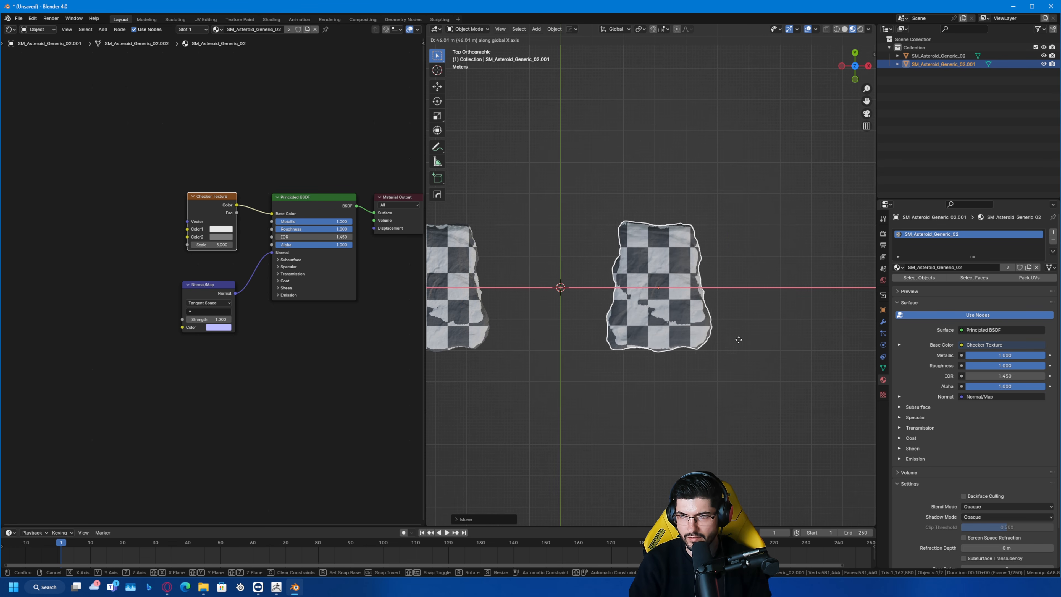
left_click(765, 339)
middle_click_drag(765, 339, 828, 339, "shift")
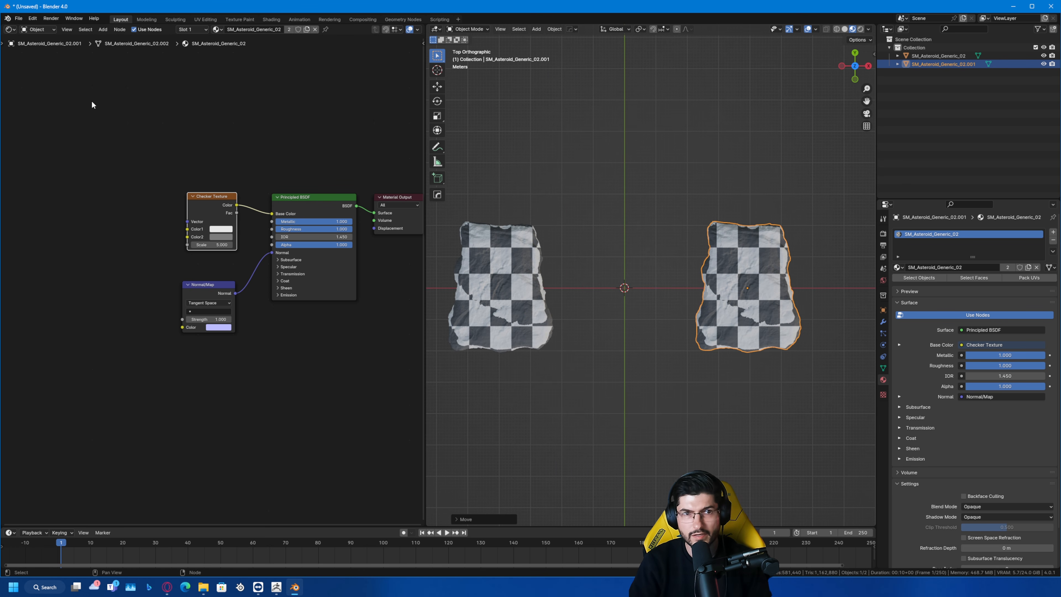
- Open the UV Editor and examine the UV layout of the imported asteroid SM_Asteroid_Generic_02.001 in Edit Mode
left_click(10, 28)
left_click(30, 76)
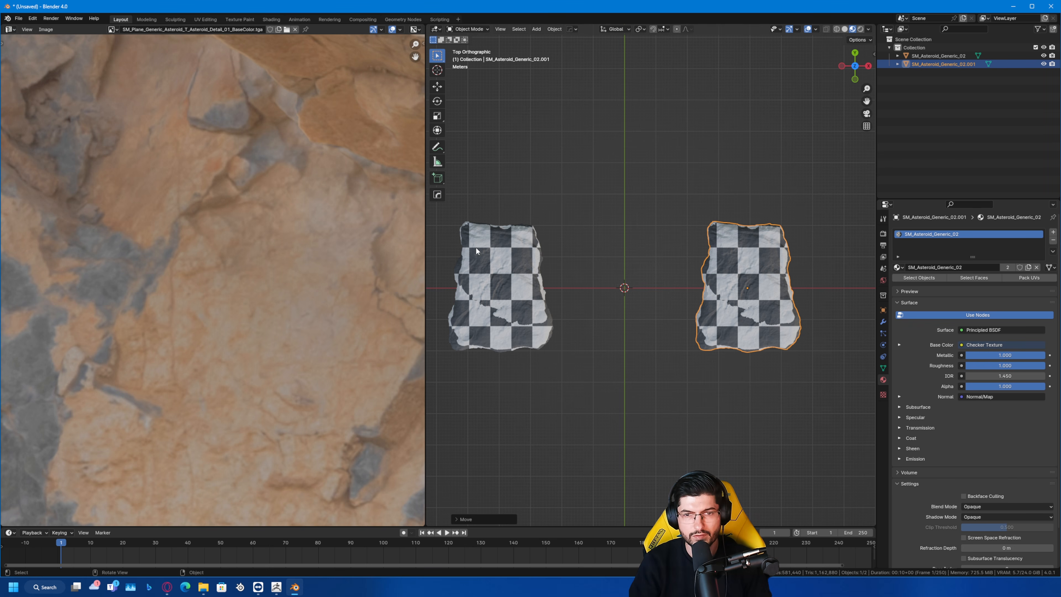
scroll(128, 319, "down", 10)
scroll(188, 268, "up", 3)
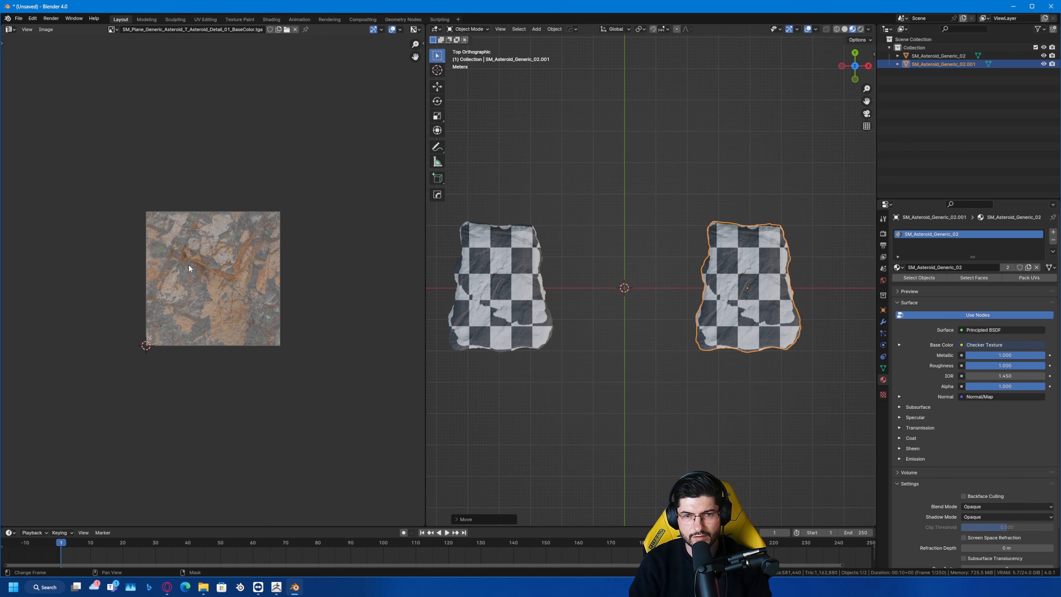
scroll(213, 262, "up", 1)
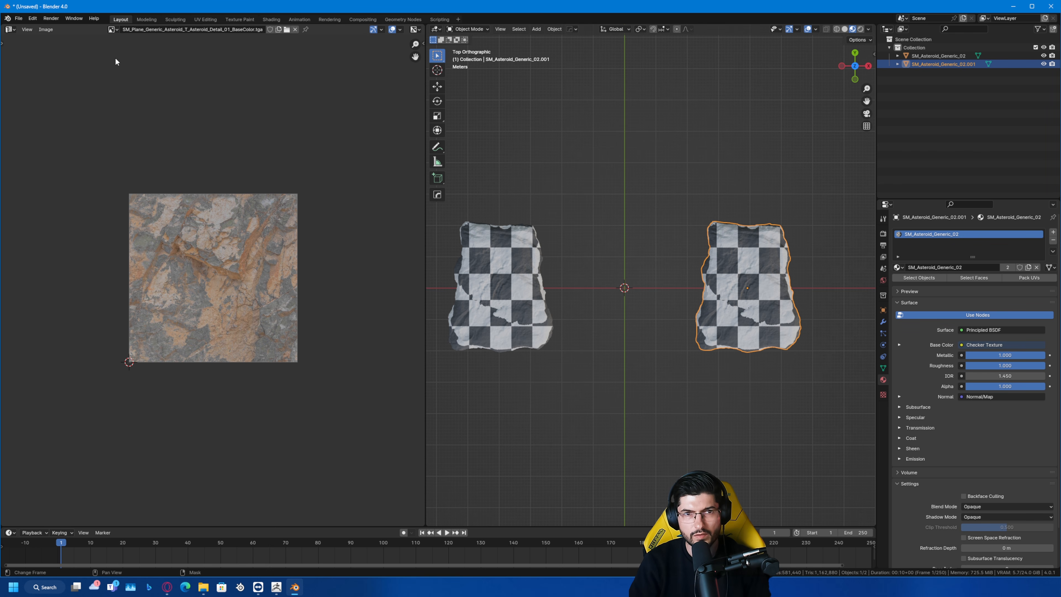
key("Tab")
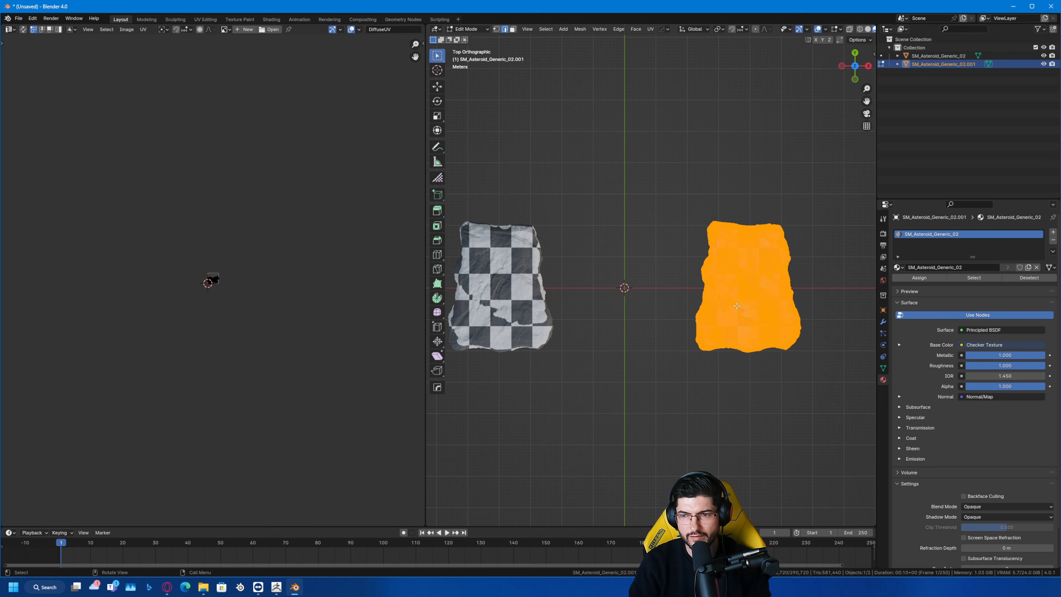
scroll(736, 306, "up", 3)
scroll(211, 281, "up", 13)
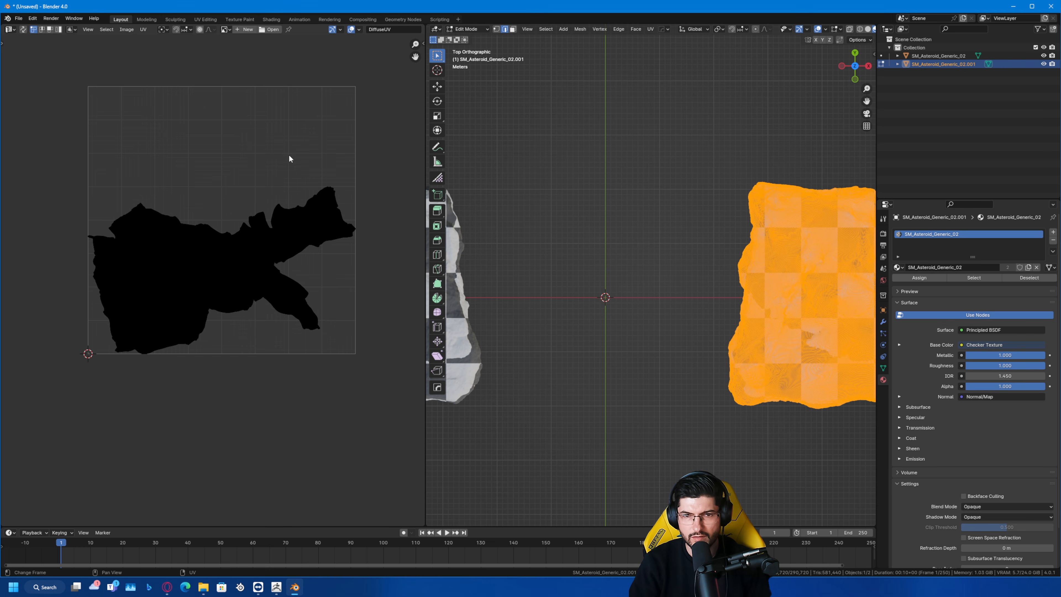
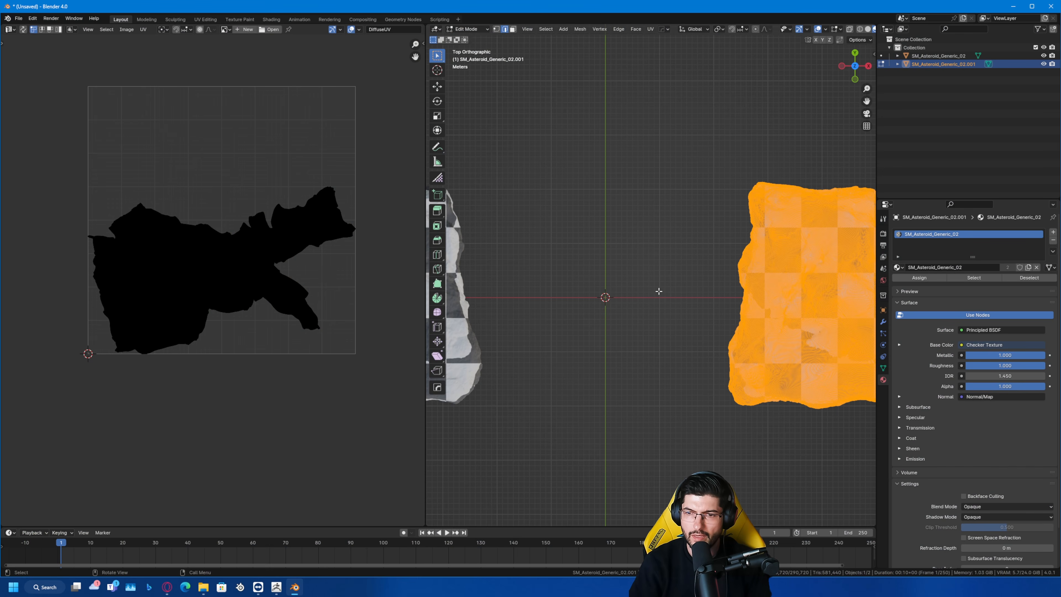
- Examine the UV layout of the first asteroid SM_Asteroid_Generic_02 with all its UVs selected, and return to Object Mode
key("Tab")
left_click(459, 272)
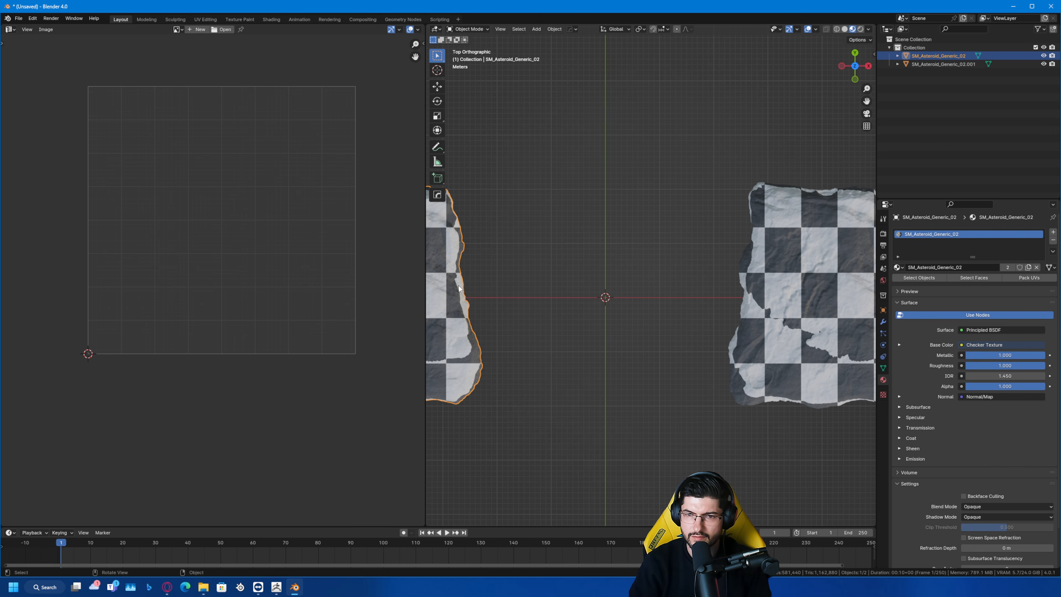
middle_click_drag(589, 281, 725, 283, "shift")
key("Tab")
left_click(755, 242)
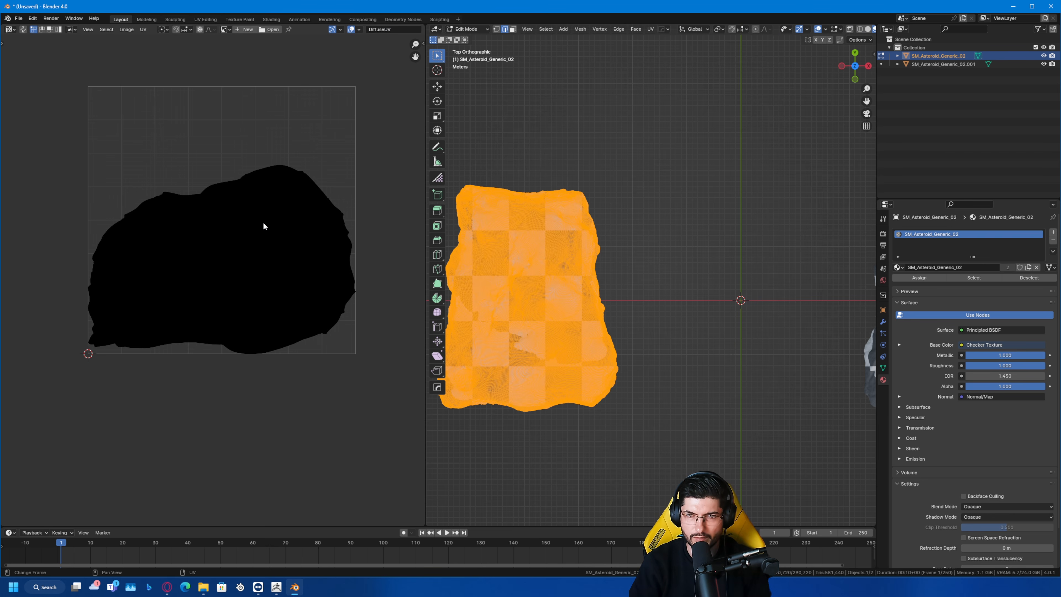
key("a")
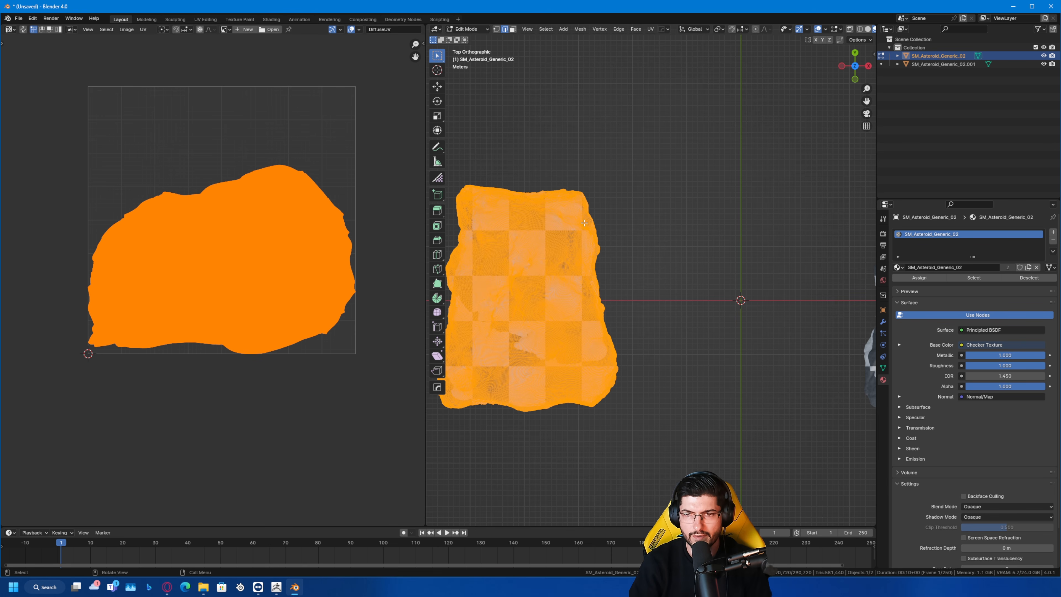
key("Tab")
scroll(596, 224, "down", 3)
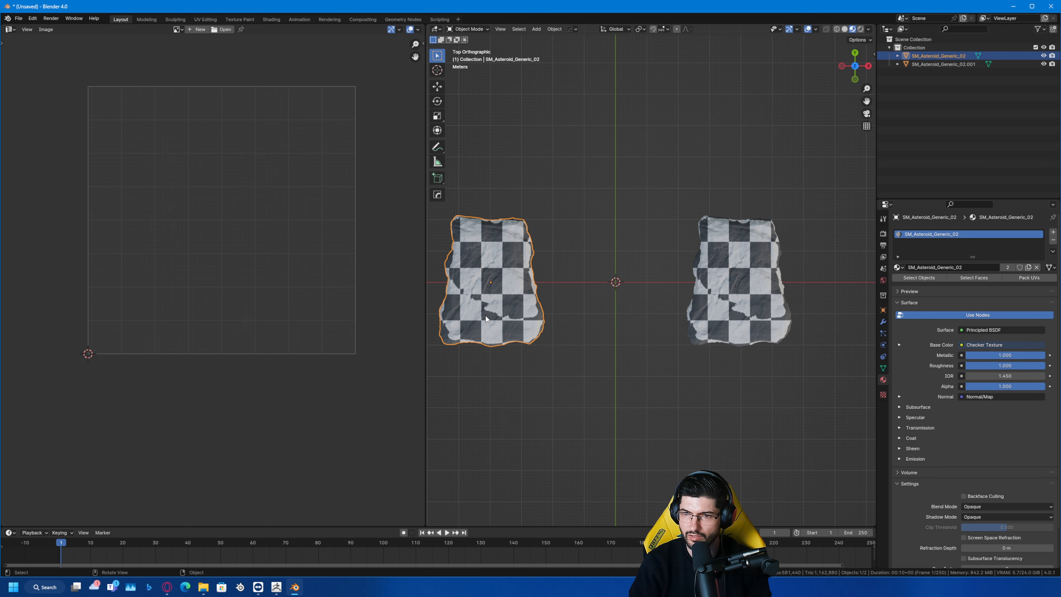
- Select the imported asteroid, return to the Shader Editor and add Texture Coordinate and Mapping nodes ahead of the Checker Texture
left_click(771, 269)
middle_click_drag(641, 340, 678, 331, "shift")
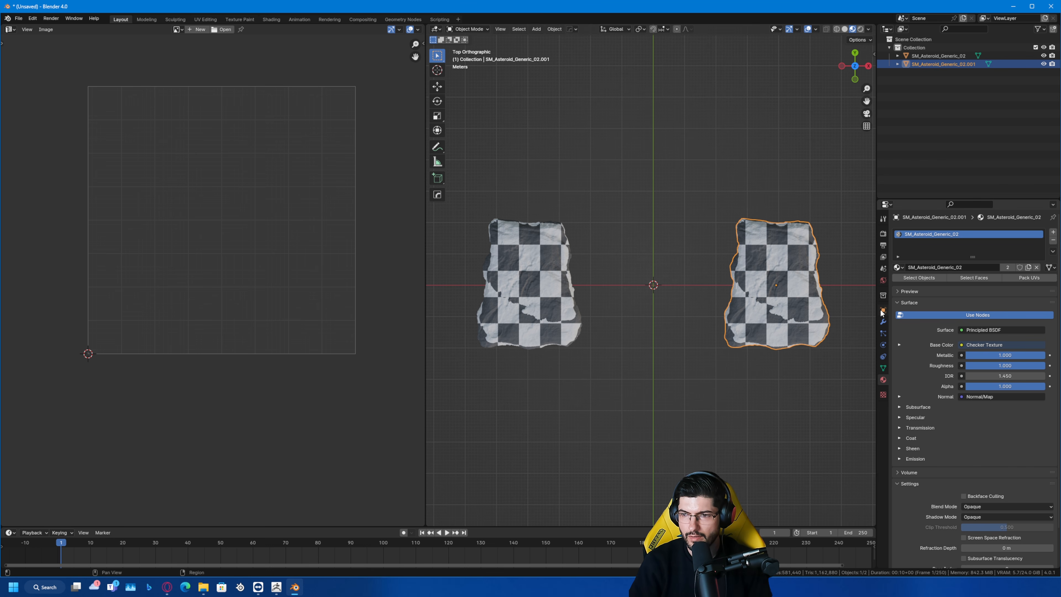
left_click(9, 30)
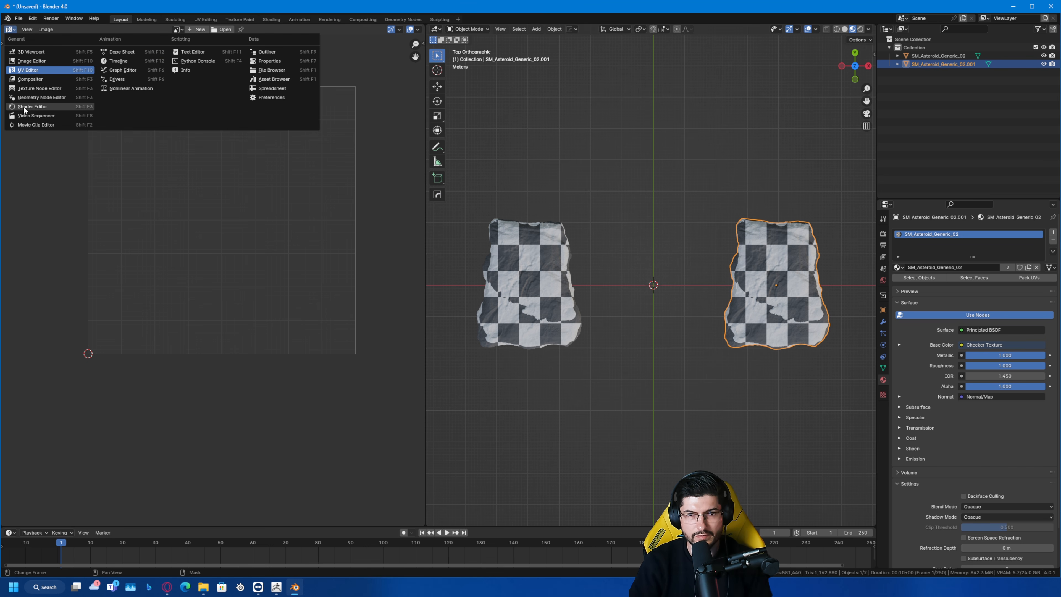
left_click(27, 110)
scroll(163, 177, "up", 1)
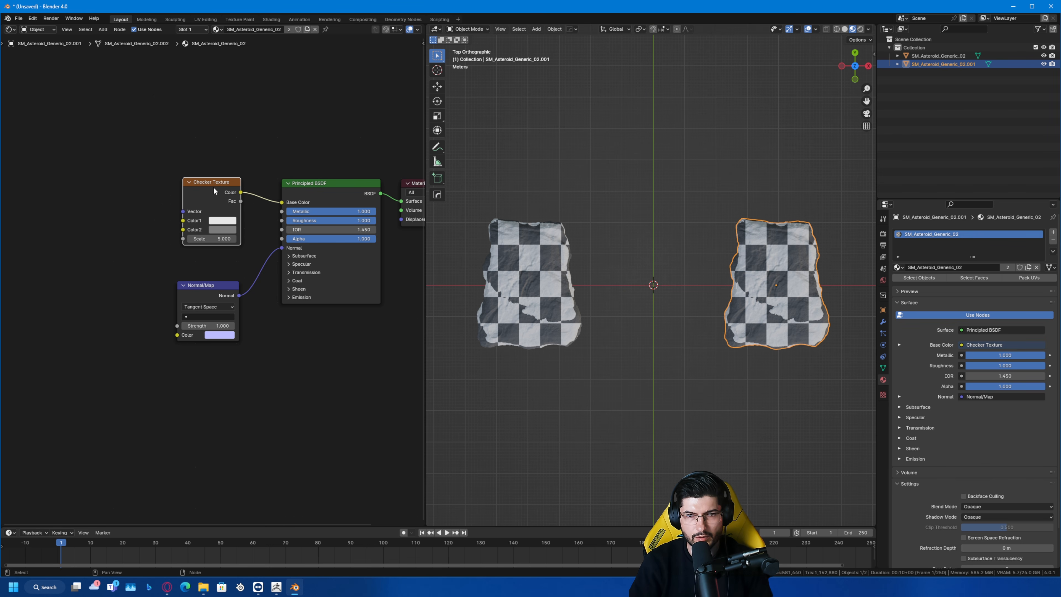
left_click_drag(213, 186, 209, 189)
key("ctrl+t")
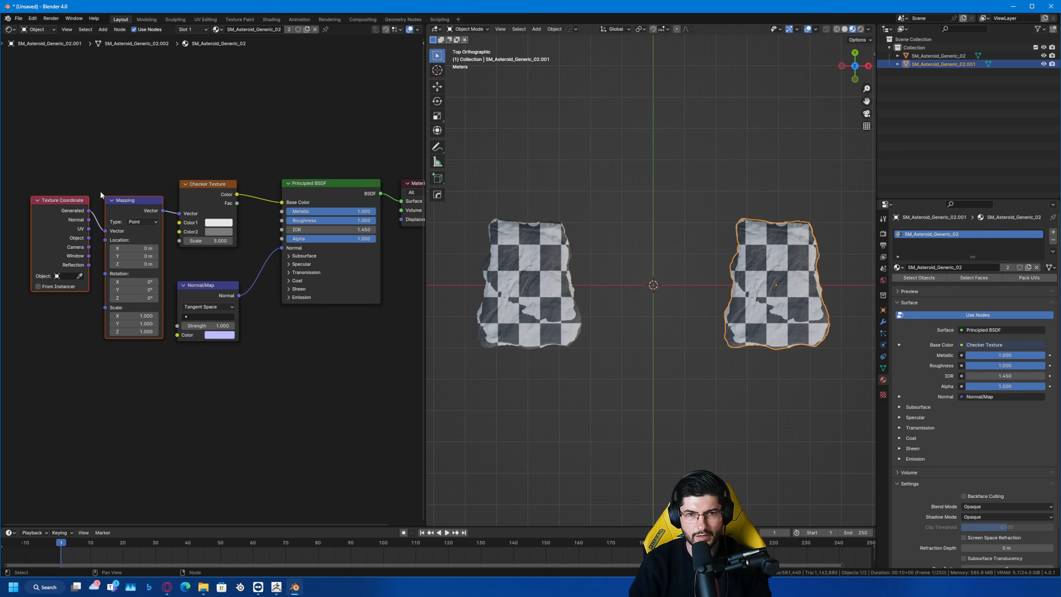
- Set the Mapping node's X, Y and Z scale to 6.7 and deselect both asteroids
left_click(212, 191)
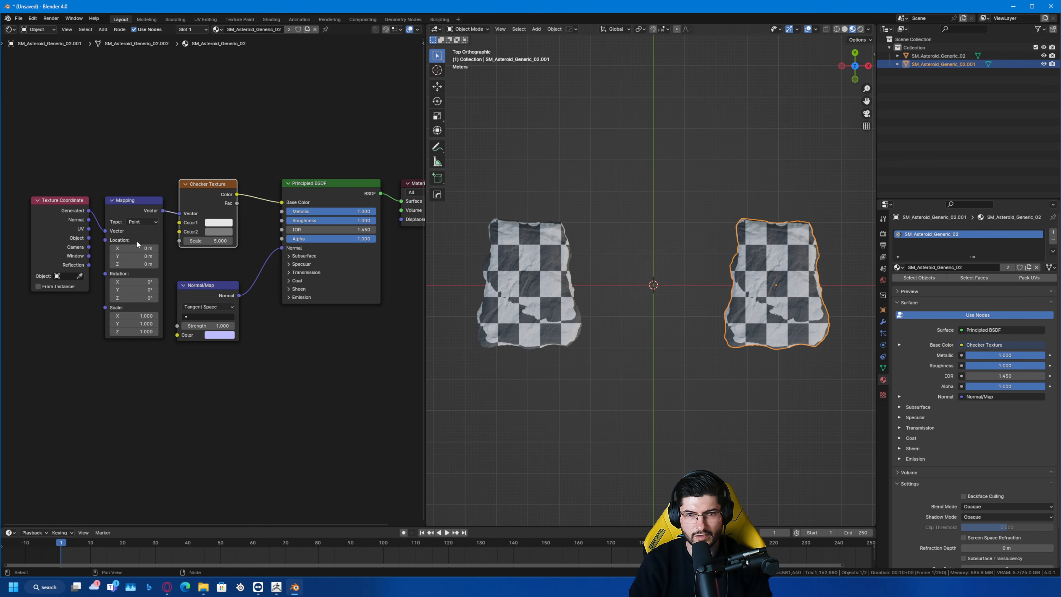
left_click_drag(126, 171, 82, 234)
left_click(157, 179)
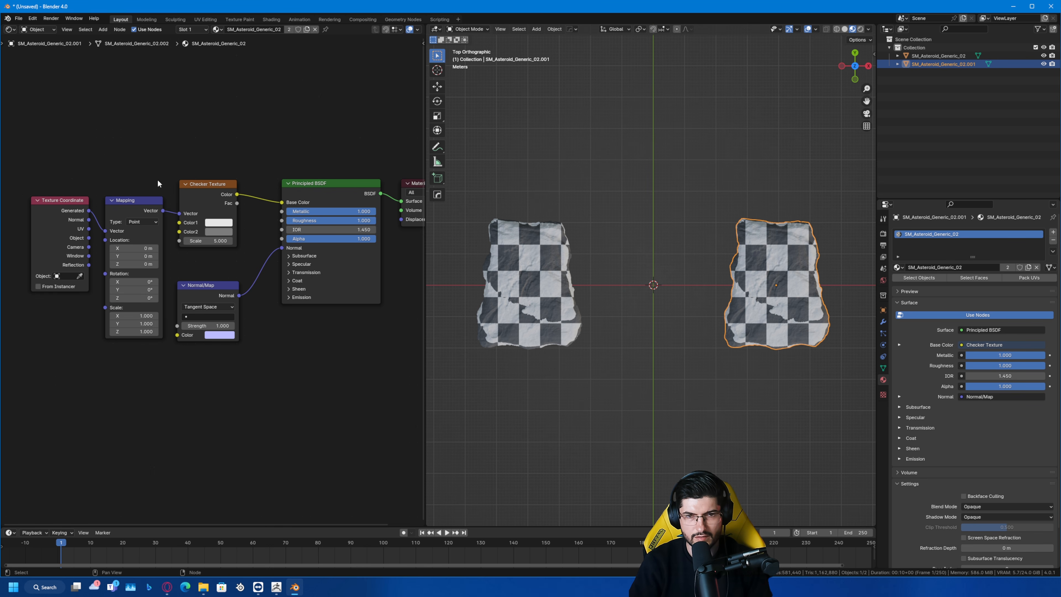
left_click(205, 189)
left_click_drag(131, 315, 325, 273)
left_click(626, 220)
- Examine the finer checker pattern on the imported asteroid up close and compare it with the first asteroid
scroll(620, 273, "up", 2)
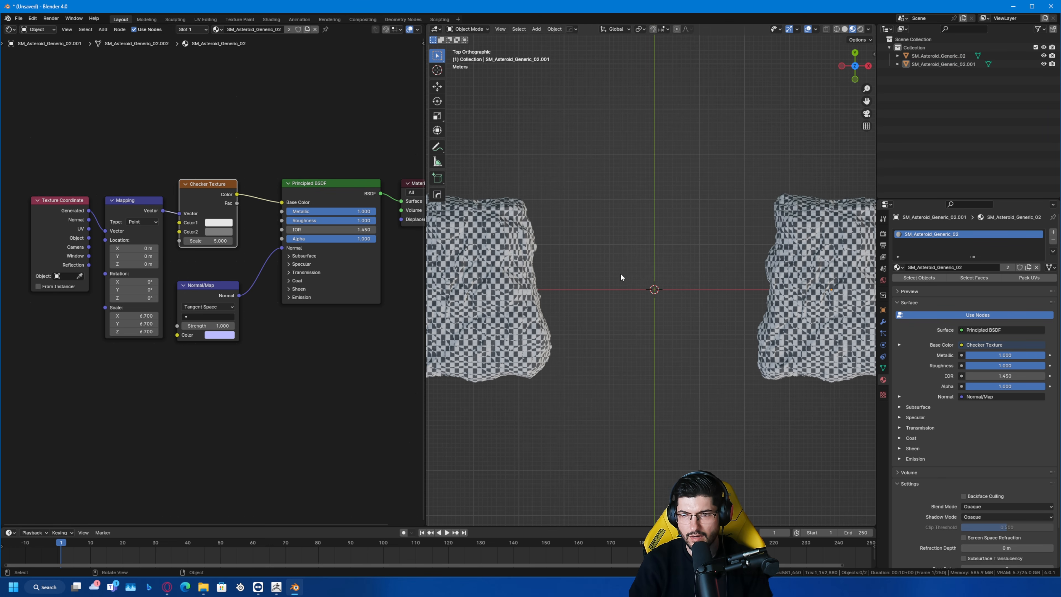
middle_click_drag(685, 282, 595, 270, "shift")
scroll(743, 288, "up", 4)
scroll(744, 288, "up", 1)
middle_click_drag(744, 288, 514, 309, "shift")
scroll(632, 312, "up", 3)
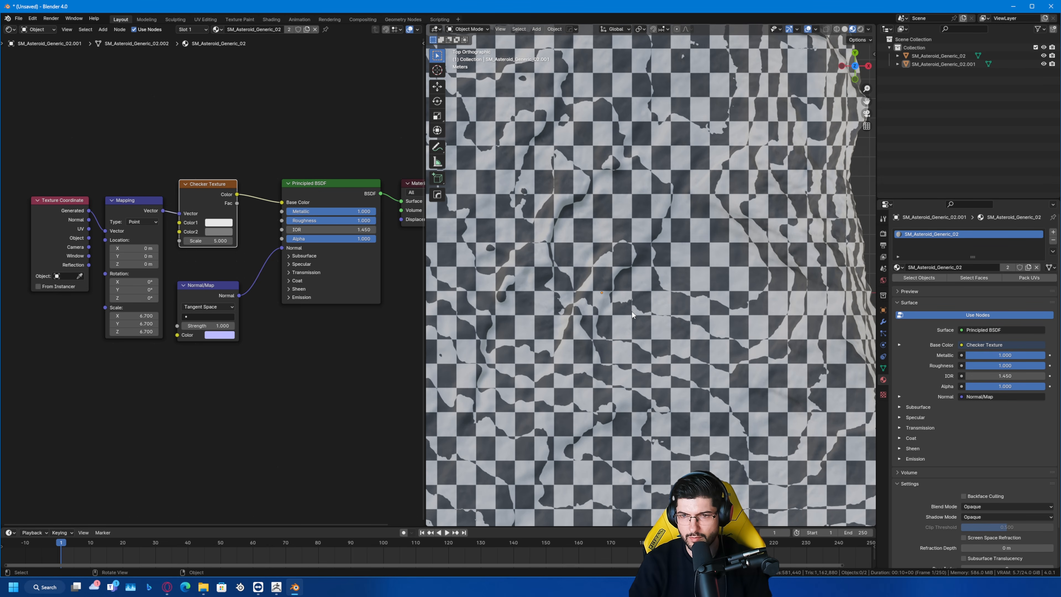
scroll(673, 197, "up", 4)
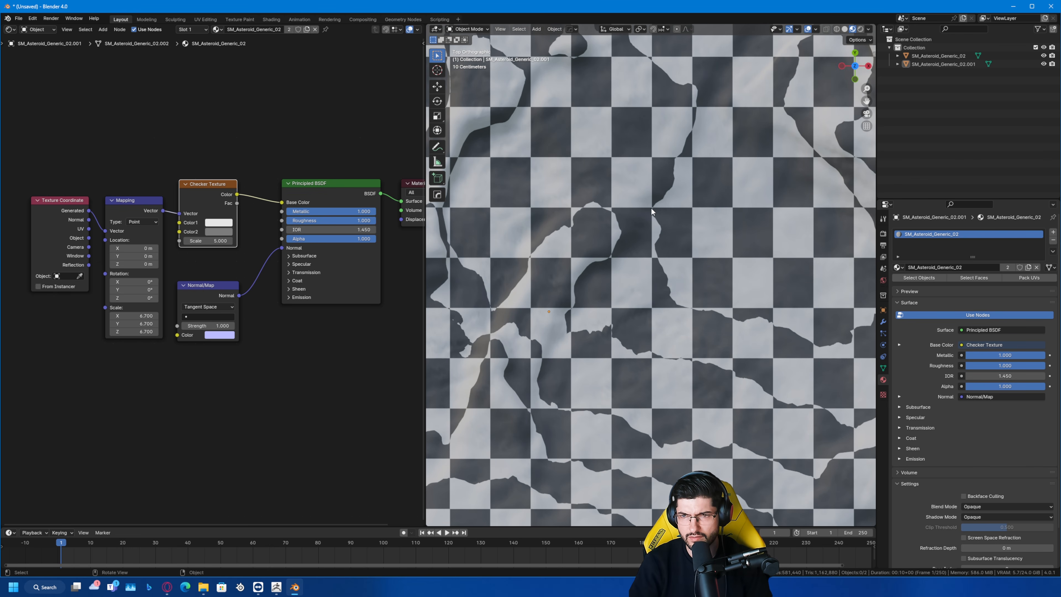
scroll(612, 297, "down", 7)
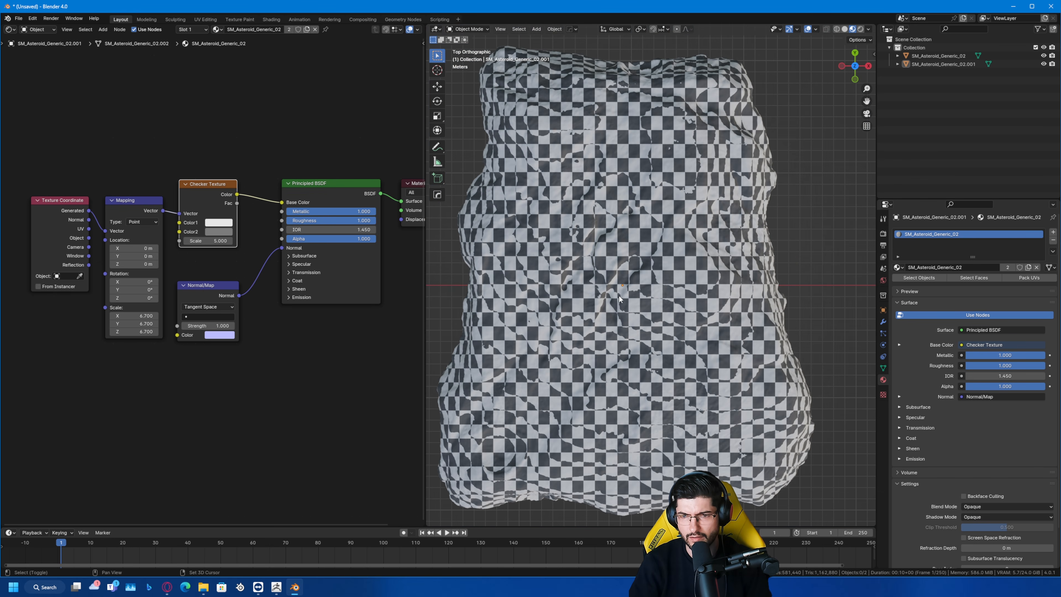
middle_click_drag(618, 295, 847, 295, "shift")
scroll(760, 291, "down", 2)
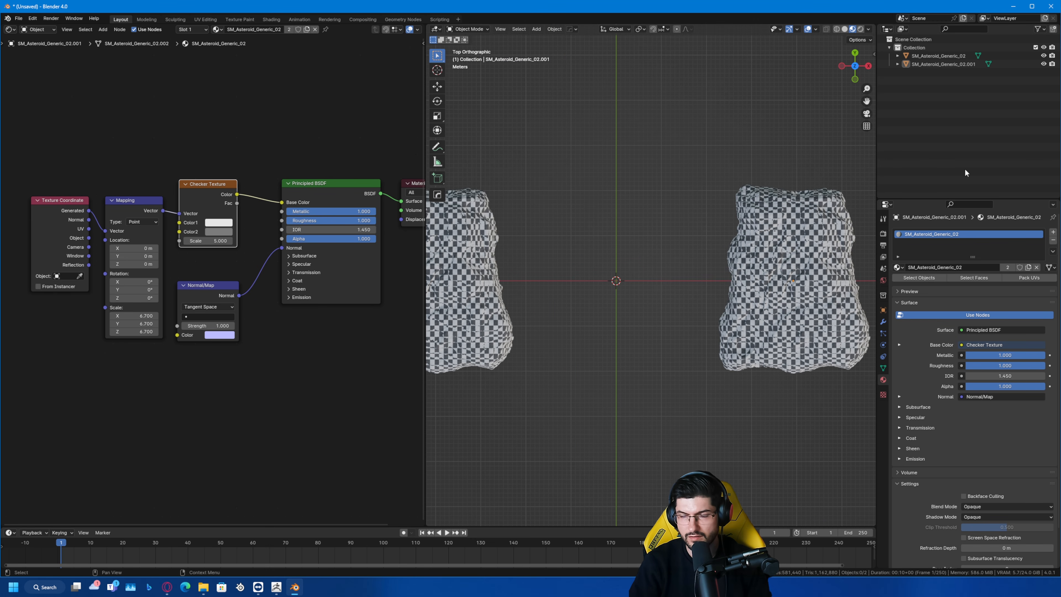
middle_click_drag(743, 236, 649, 219, "shift")
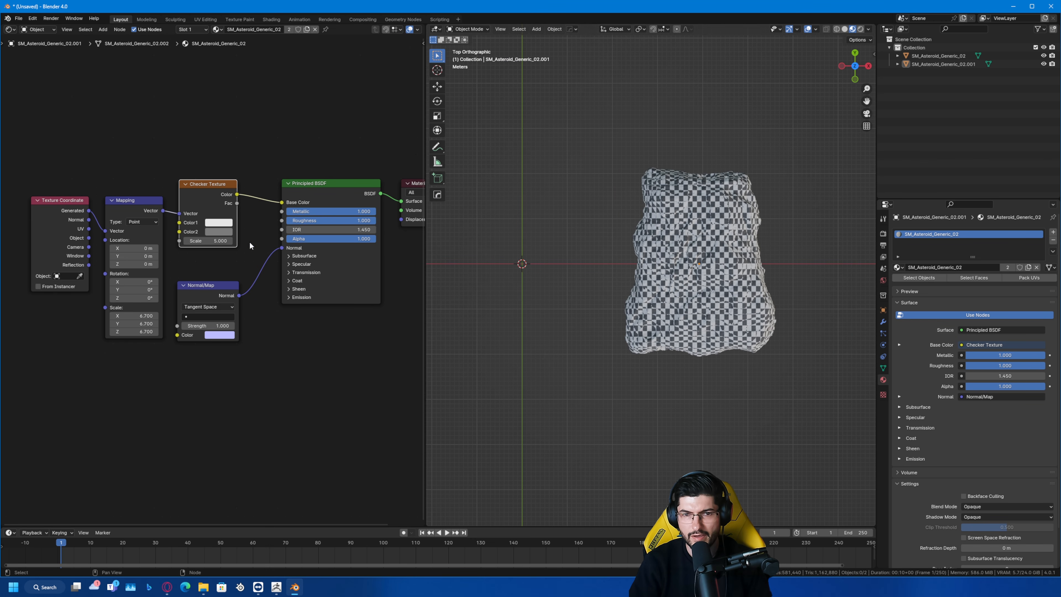
- Bring the asteroid detail BaseColor and Normal .tga images from the file explorer into the material as image texture nodes
middle_click_drag(250, 243, 285, 244)
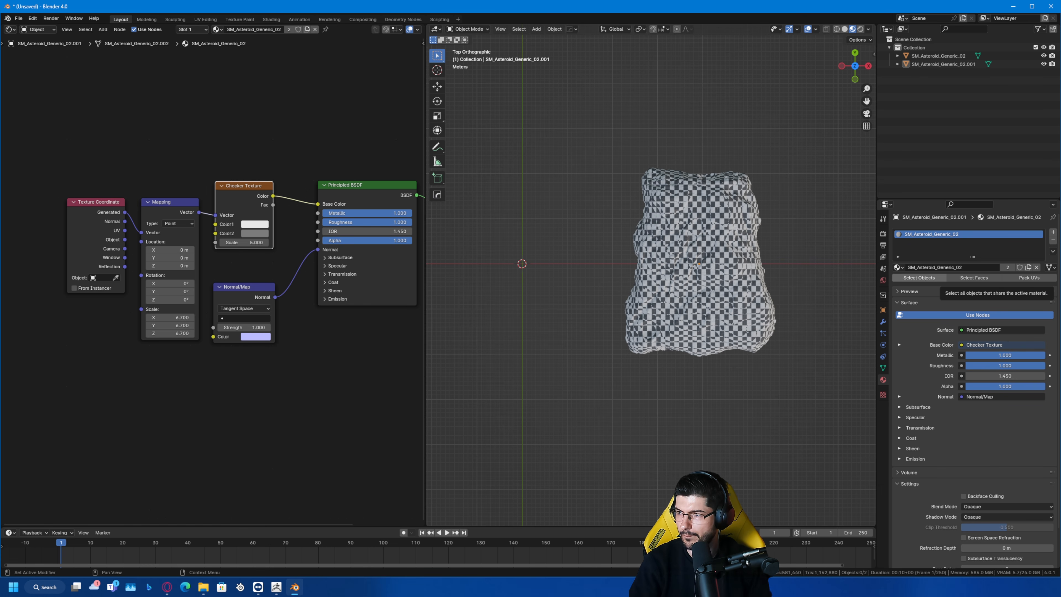
key("alt+Tab")
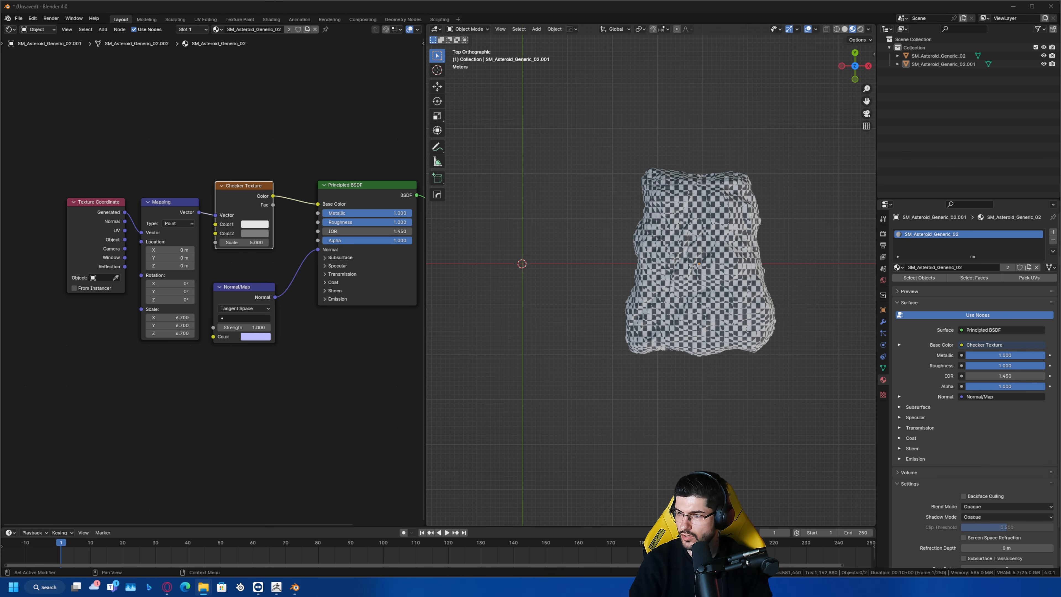
left_click_drag(85, 74, 85, 74)
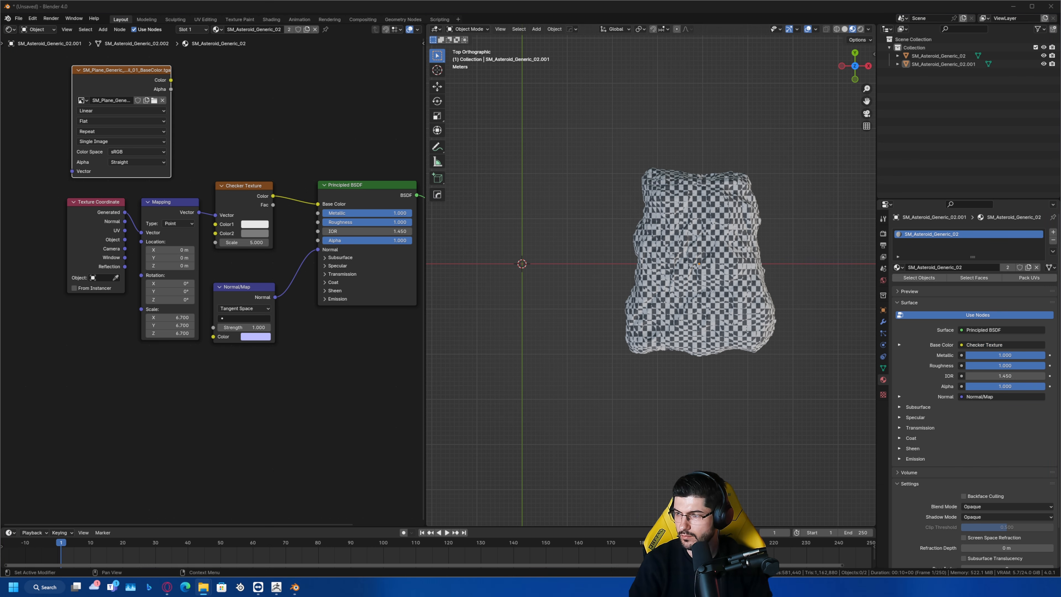
left_click_drag(56, 338, 56, 338)
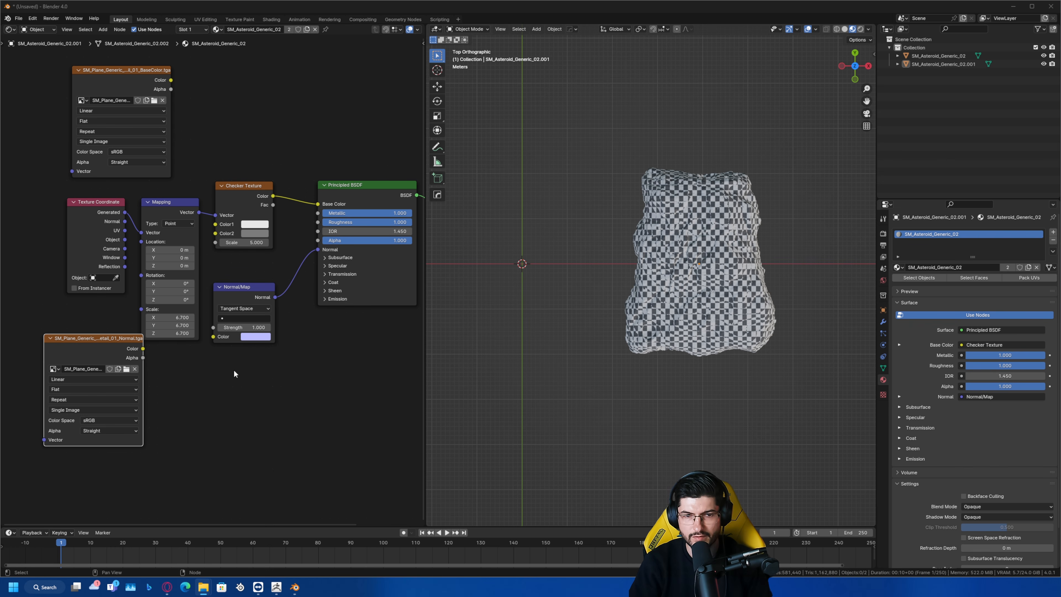
- Connect the Normal image's colour to the Normal/Map node and the BaseColor image's colour to the Principled BSDF's Base Color
middle_click_drag(276, 370, 274, 396)
left_click_drag(82, 374, 218, 363)
left_click_drag(169, 107, 330, 235)
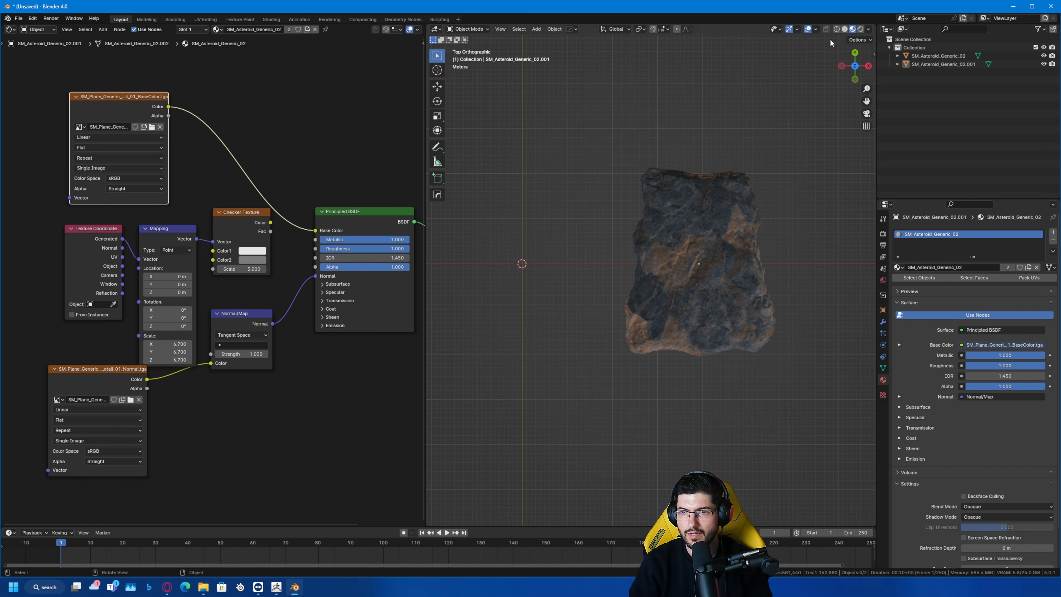
- Inspect the textured asteroids and set the Normal image texture's color space to Non-Color
scroll(657, 303, "down", 3)
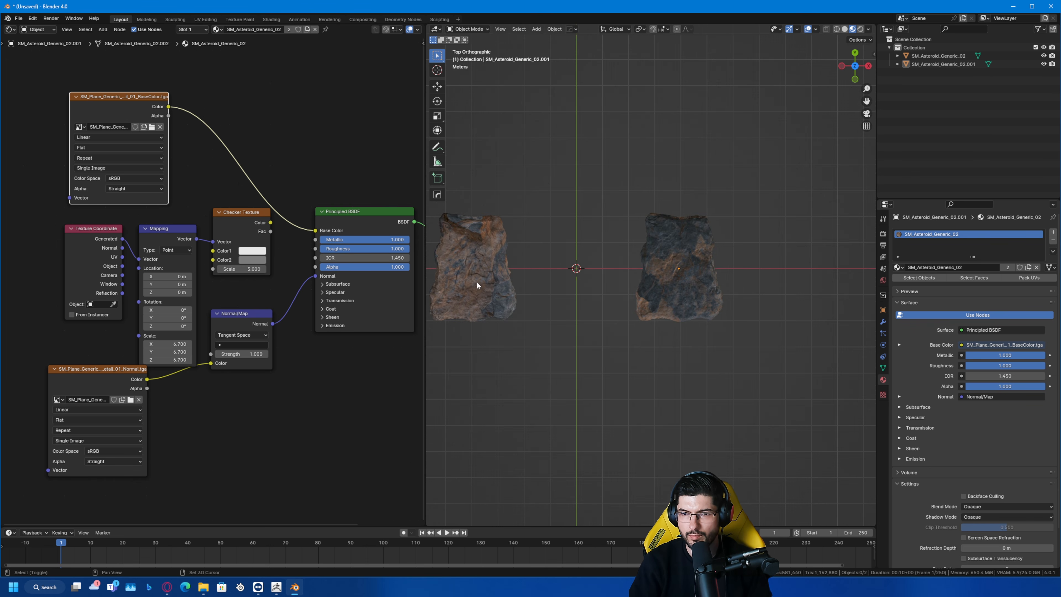
middle_click_drag(477, 281, 724, 303, "shift")
scroll(738, 311, "up", 3)
scroll(720, 299, "up", 3)
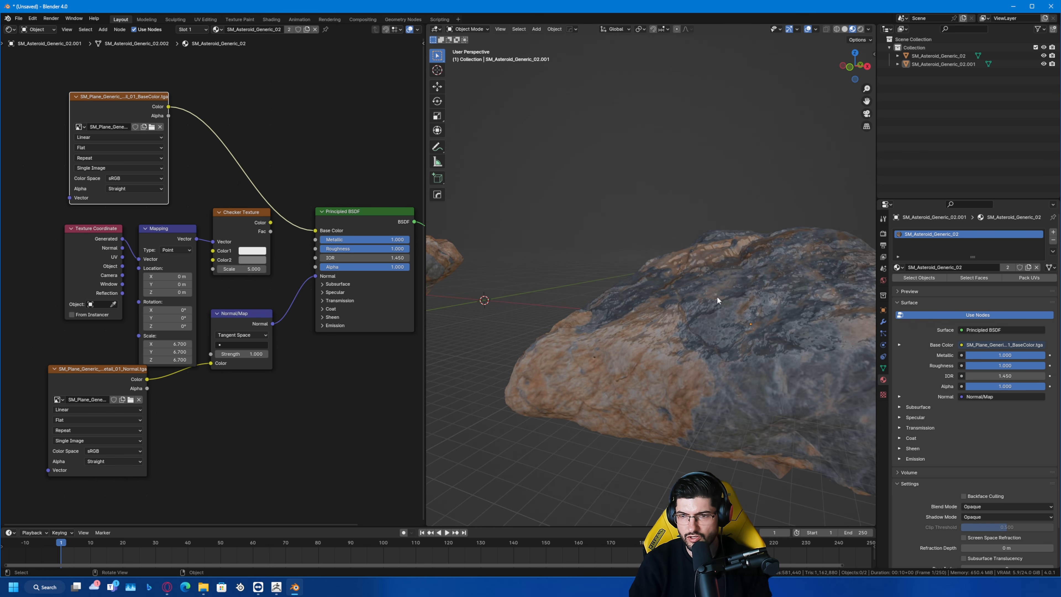
middle_click_drag(266, 364, 365, 261)
scroll(205, 281, "up", 2)
left_click(201, 279)
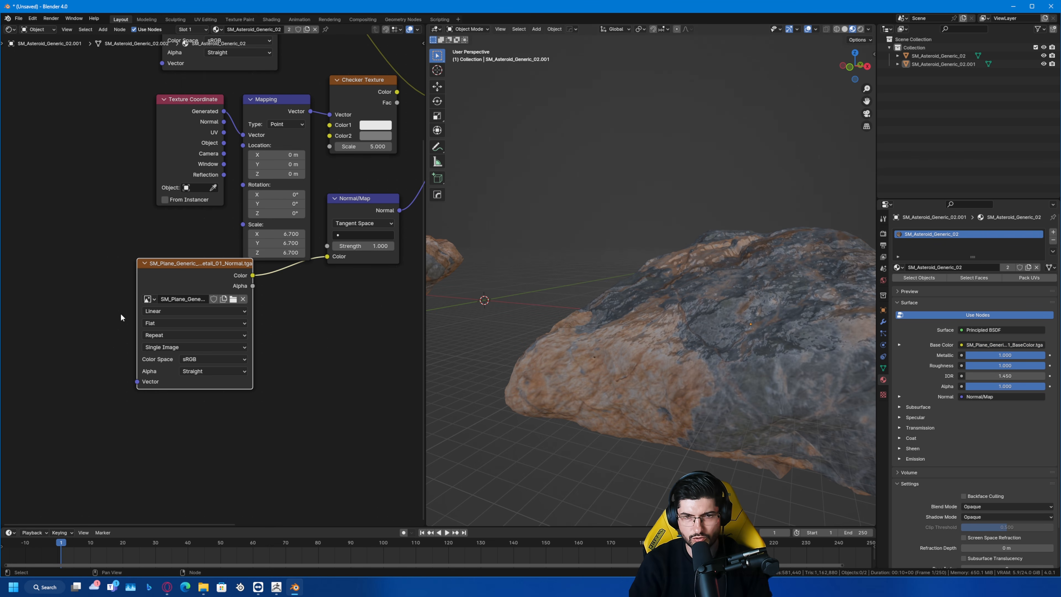
left_click(200, 360)
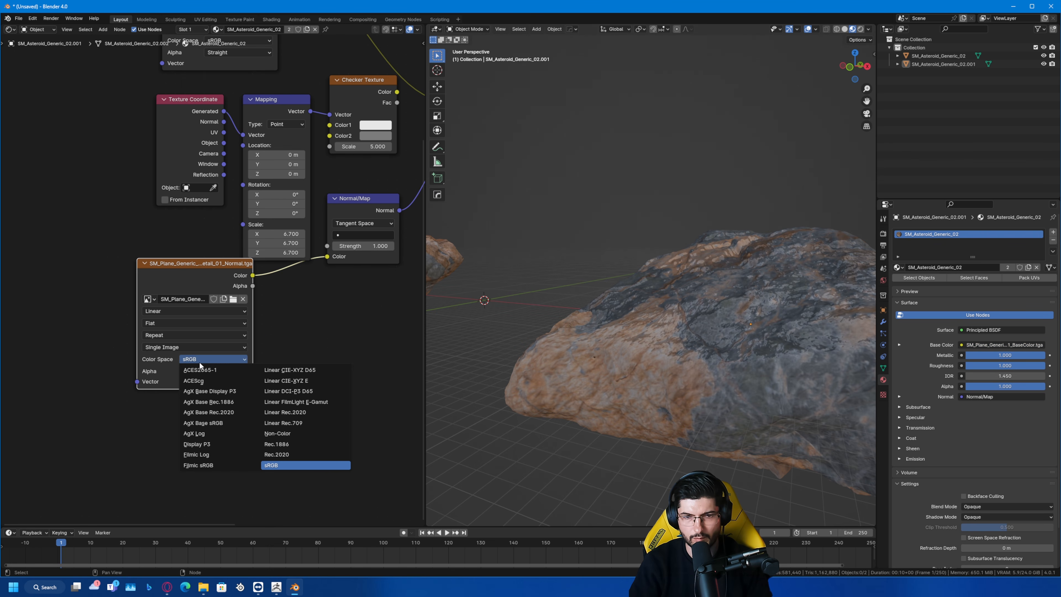
left_click(307, 433)
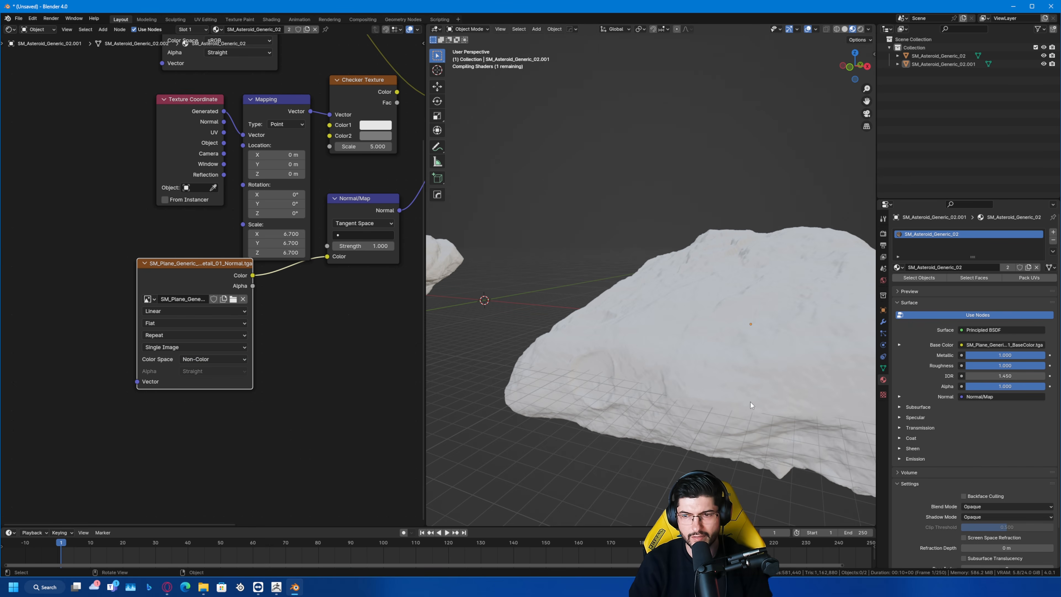
middle_click_drag(659, 330, 614, 395)
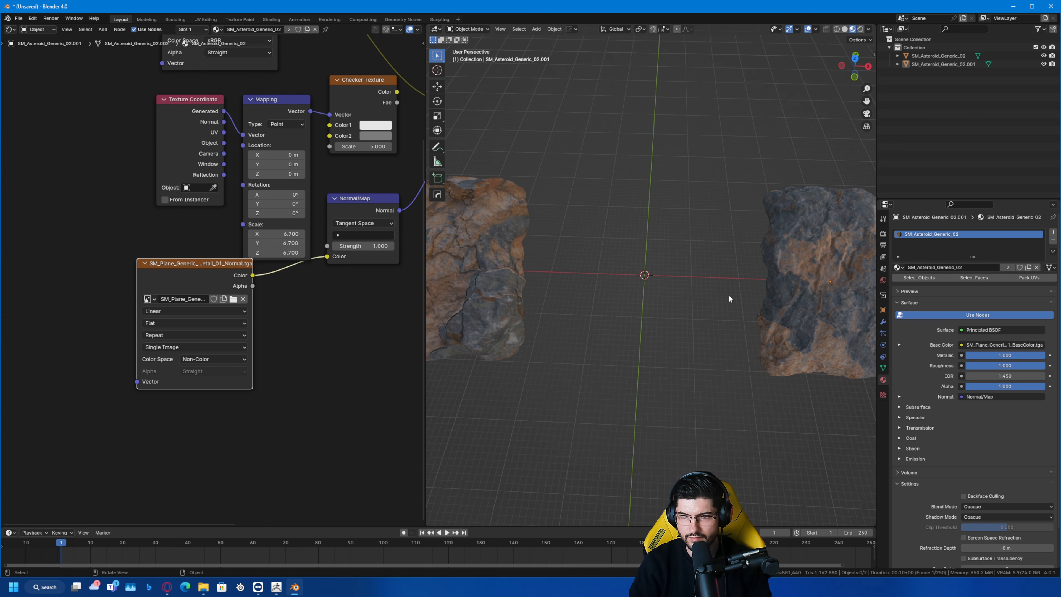
- Examine the rock detail texture on both asteroids up close from several sides, including the underside
left_click(773, 294)
middle_click_drag(492, 281, 624, 305, "shift")
scroll(625, 305, "up", 6)
left_click(655, 256)
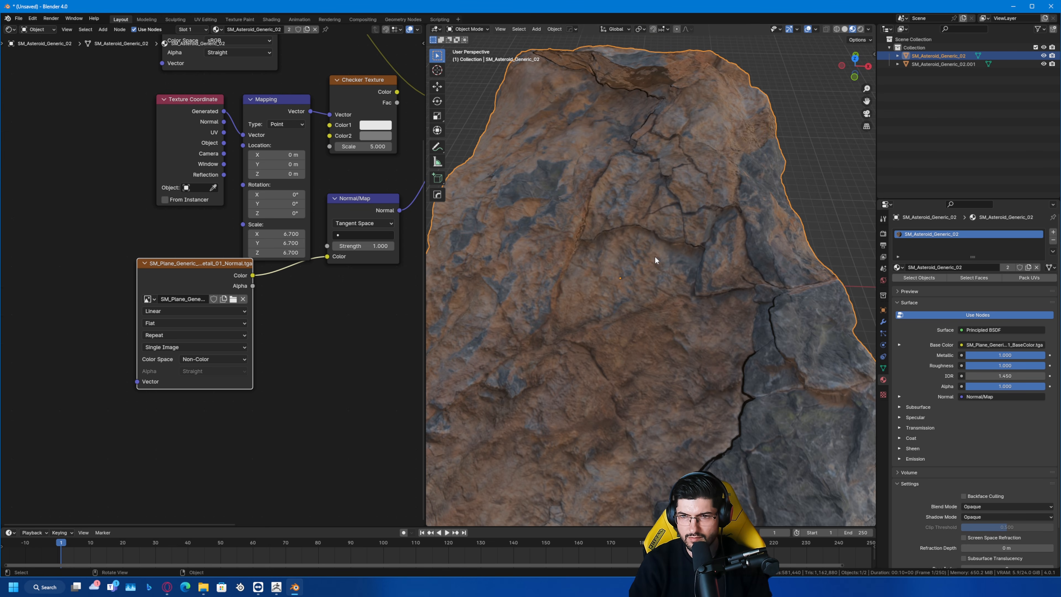
middle_click_drag(681, 344, 647, 277)
scroll(647, 276, "down", 5)
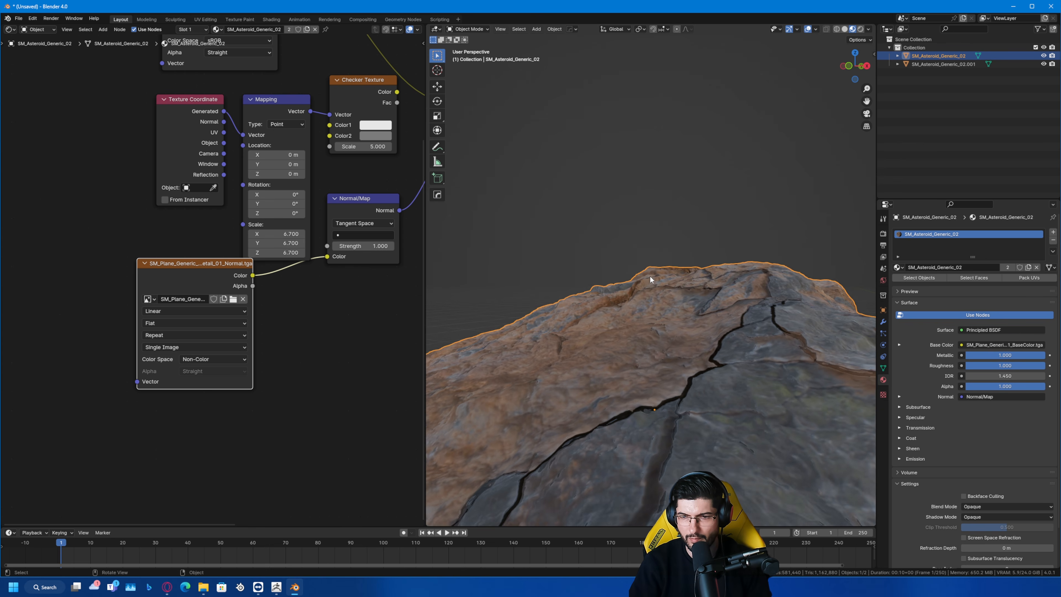
middle_click_drag(561, 320, 894, 301)
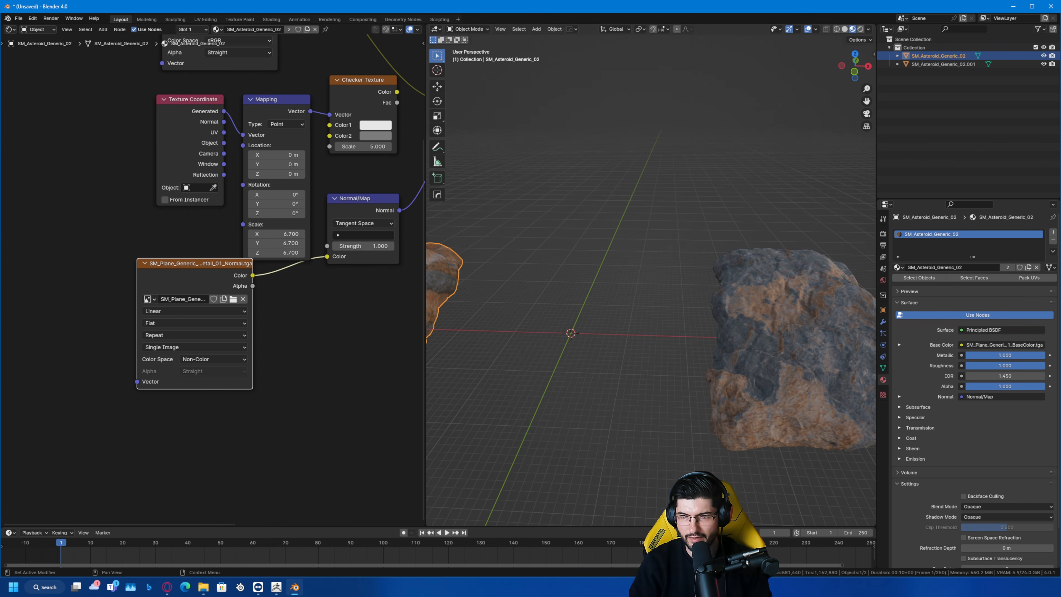
scroll(671, 301, "up", 8)
middle_click_drag(864, 368, 558, 230, "shift")
scroll(706, 280, "down", 6)
scroll(564, 241, "up", 6)
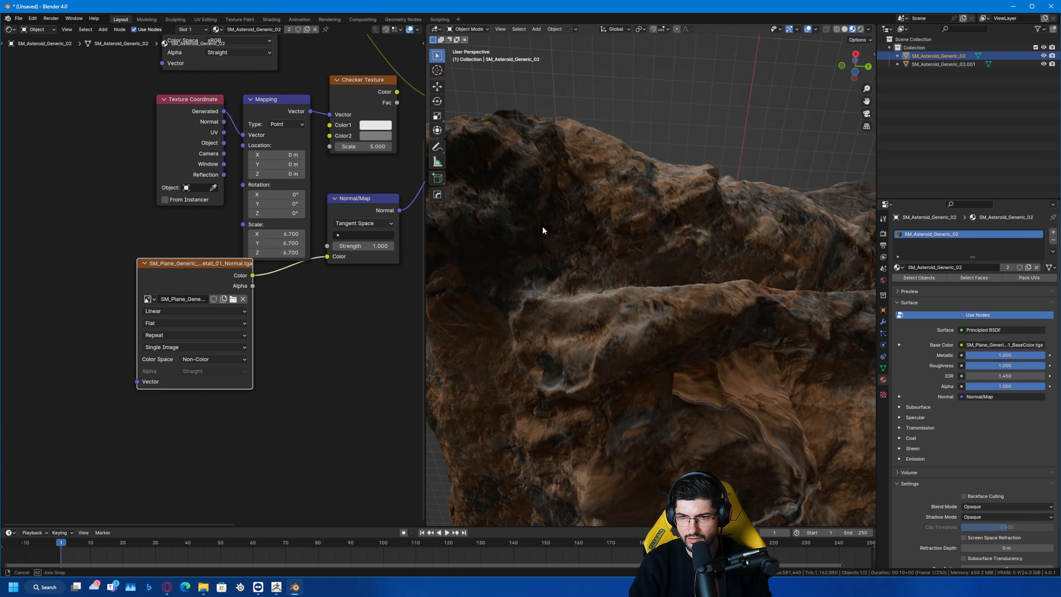
scroll(572, 254, "down", 2)
scroll(571, 253, "down", 3)
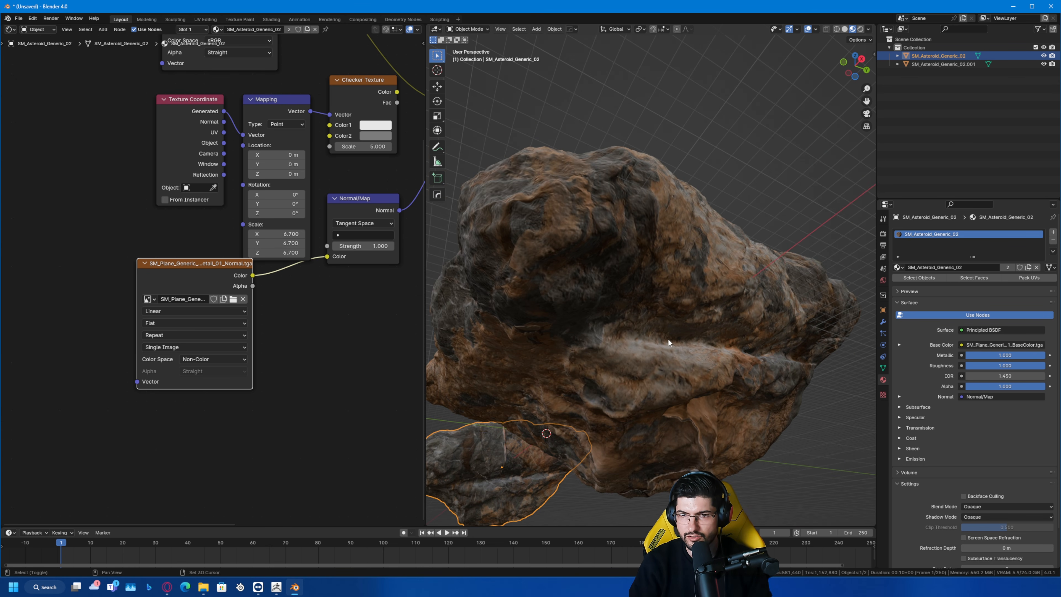
middle_click_drag(668, 338, 723, 353)
scroll(655, 295, "down", 3)
scroll(724, 353, "down", 6)
middle_click_drag(585, 314, 617, 297, "shift")
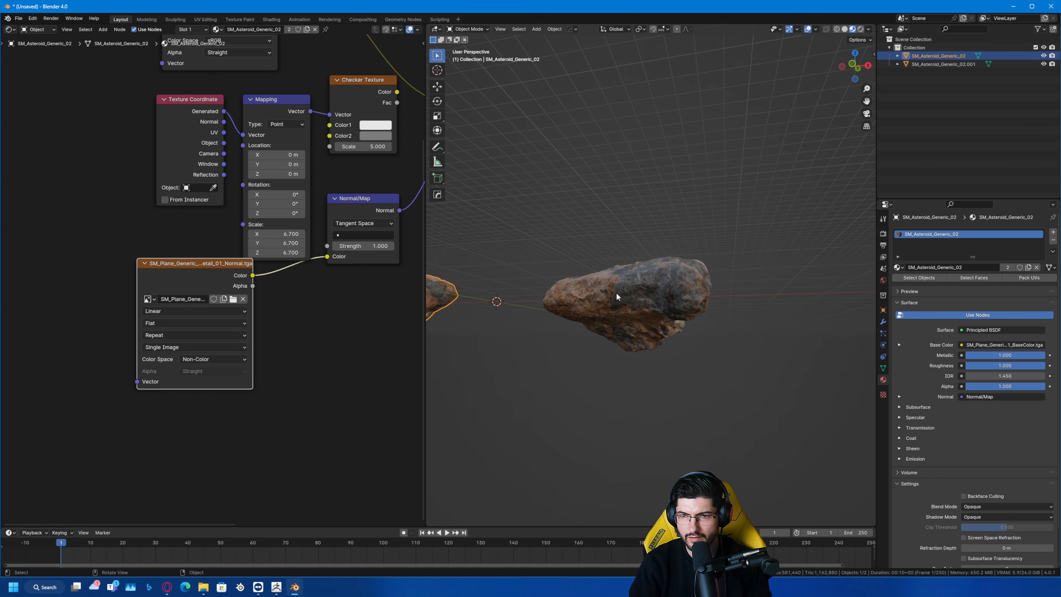
scroll(196, 243, "down", 3)
- Move the Texture Coordinate and Mapping nodes aside and connect Mapping's Vector to the Vector inputs of the BaseColor and Normal image textures
middle_click_drag(195, 244, 248, 300)
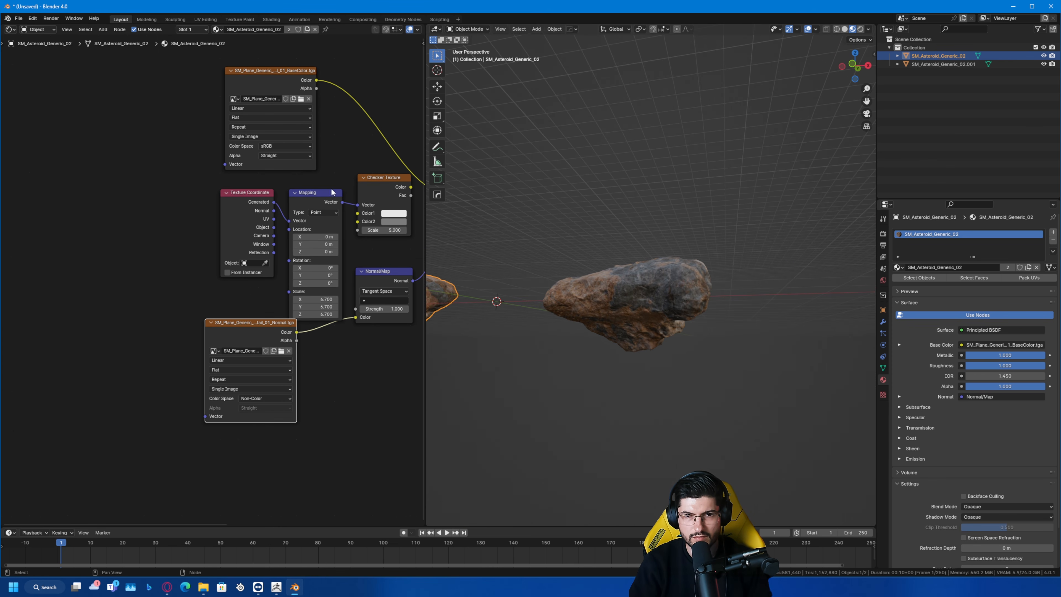
left_click_drag(326, 175, 46, 223)
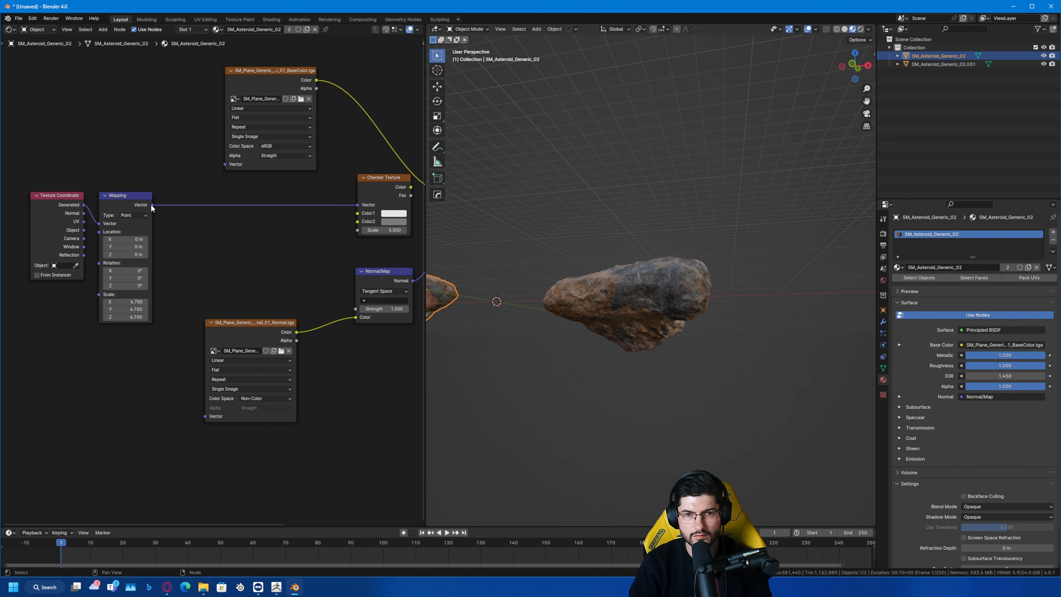
left_click_drag(152, 205, 224, 164)
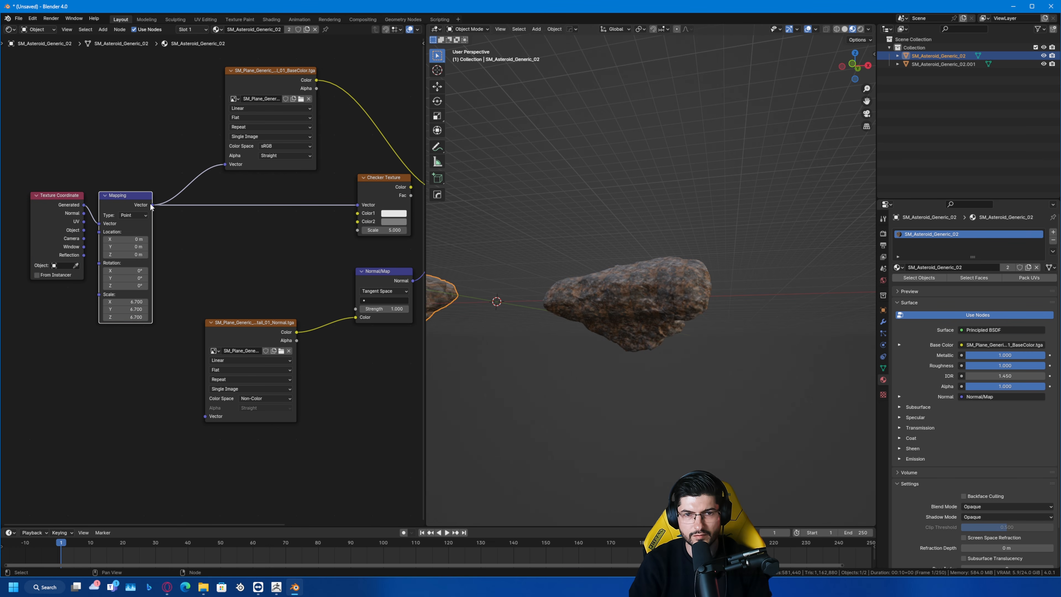
mouse_move(152, 204)
left_mouse_down()
mouse_move(227, 373)
mouse_move(206, 416)
left_mouse_up()
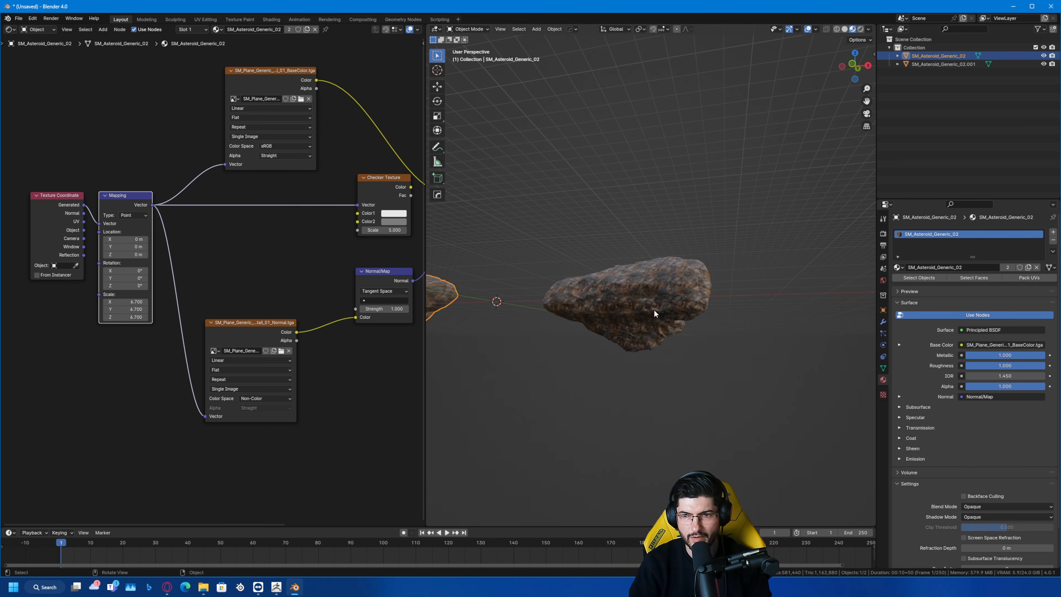
scroll(650, 326, "up", 8)
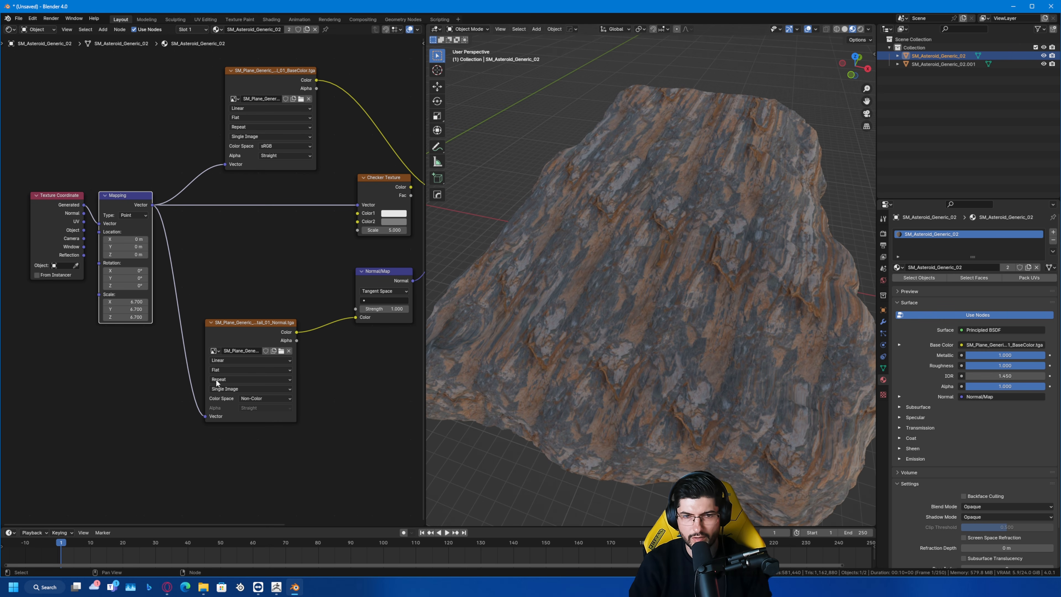
- Set the Mapping node's scale to -0.600 on X, Y and Z
scroll(215, 379, "up", 2)
left_click_drag(111, 305, 8, 324)
scroll(179, 241, "down", 1)
middle_click_drag(180, 241, 229, 236)
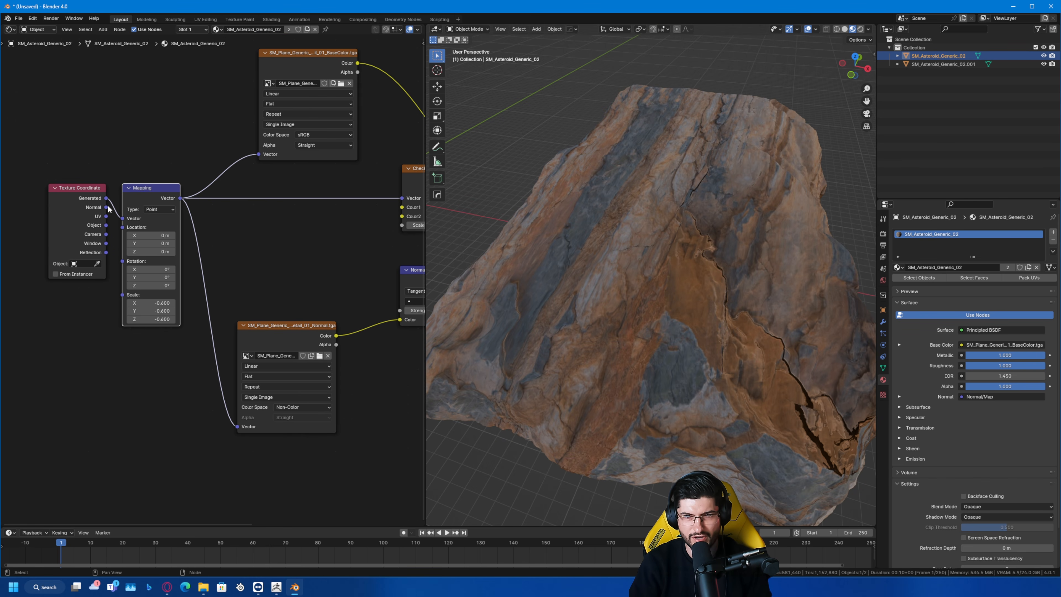
- Move the Checker Texture node between the two image nodes and cut the link from the Normal image to the Normal/Map node
scroll(580, 330, "down", 2)
scroll(292, 209, "right", 5, "ctrl")
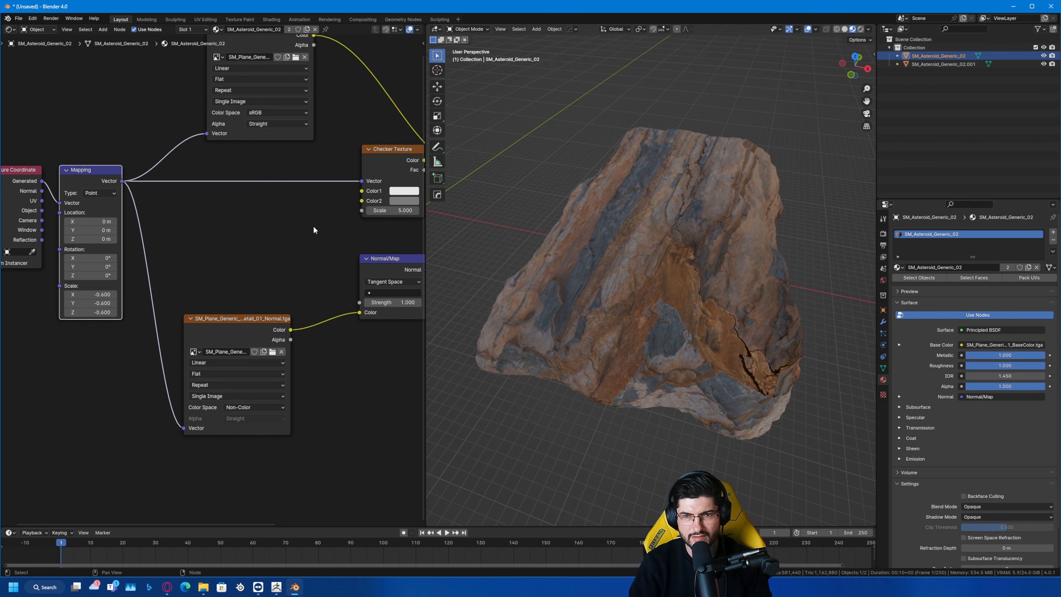
left_click_drag(365, 161, 258, 183)
middle_click_drag(282, 192, 252, 190)
scroll(274, 202, "down", 1)
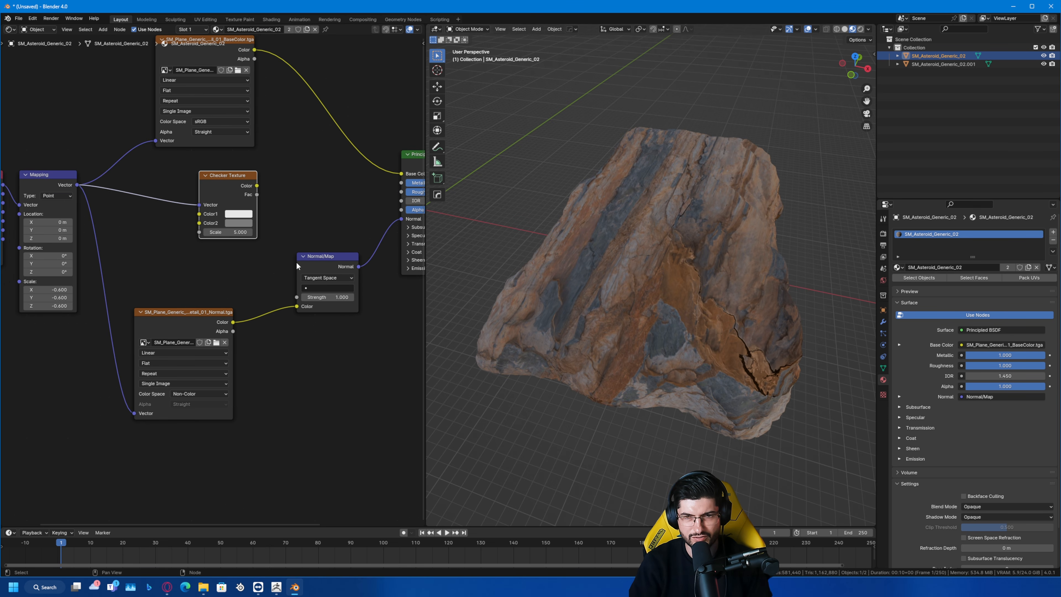
right_click_drag(258, 321, 271, 361, "ctrl")
middle_click_drag(235, 224, 260, 261)
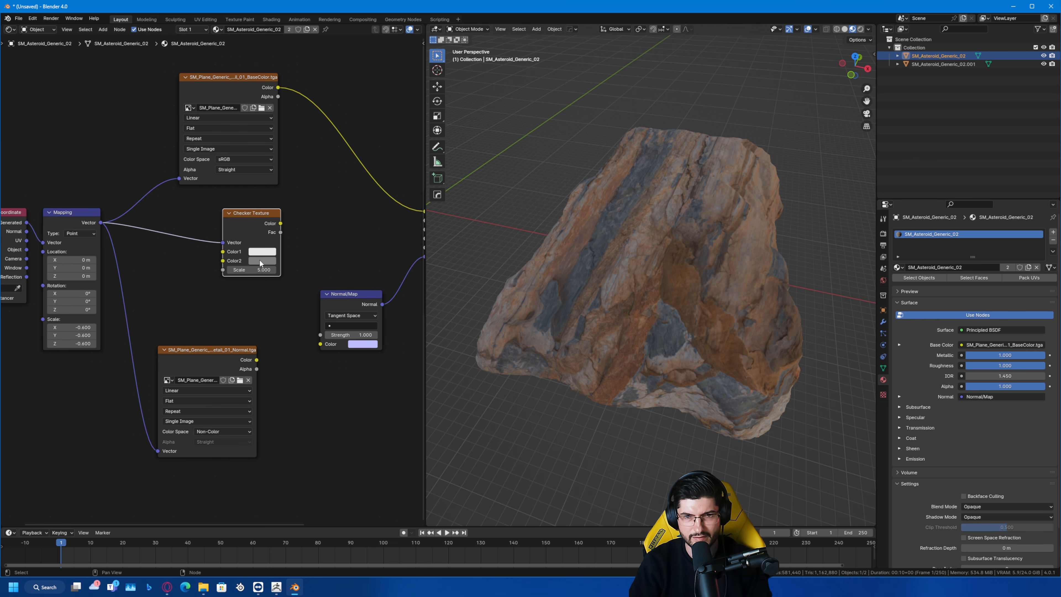
- Connect the Texture Coordinate's UV output to the Mapping node's Vector input in place of Generated
middle_click_drag(166, 253, 228, 236)
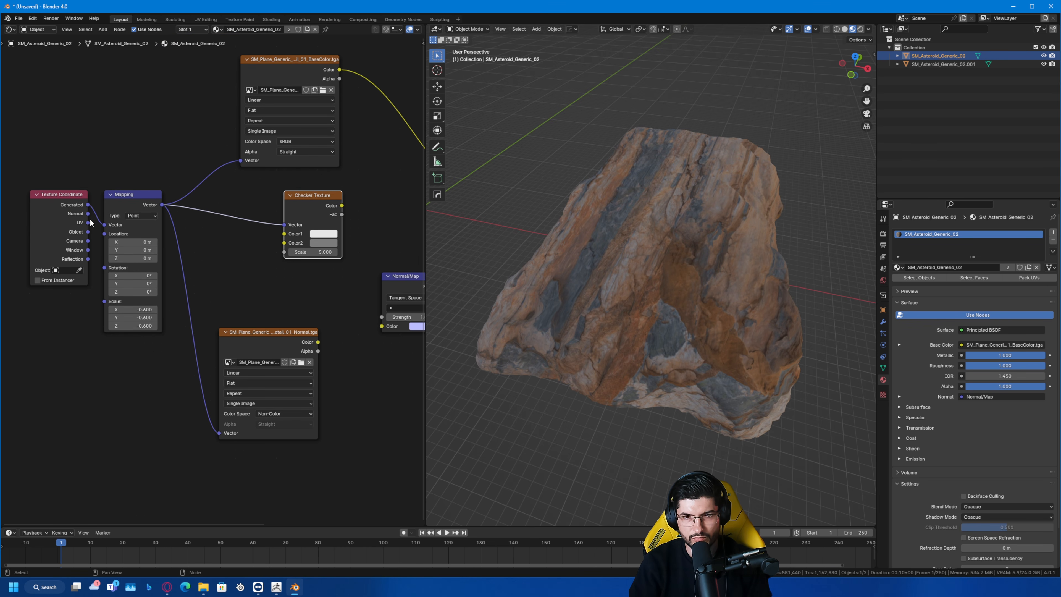
left_click_drag(90, 223, 97, 110)
left_click_drag(106, 226, 48, 240)
scroll(226, 276, "up", 1)
middle_click_drag(322, 273, 208, 295)
scroll(208, 295, "down", 1)
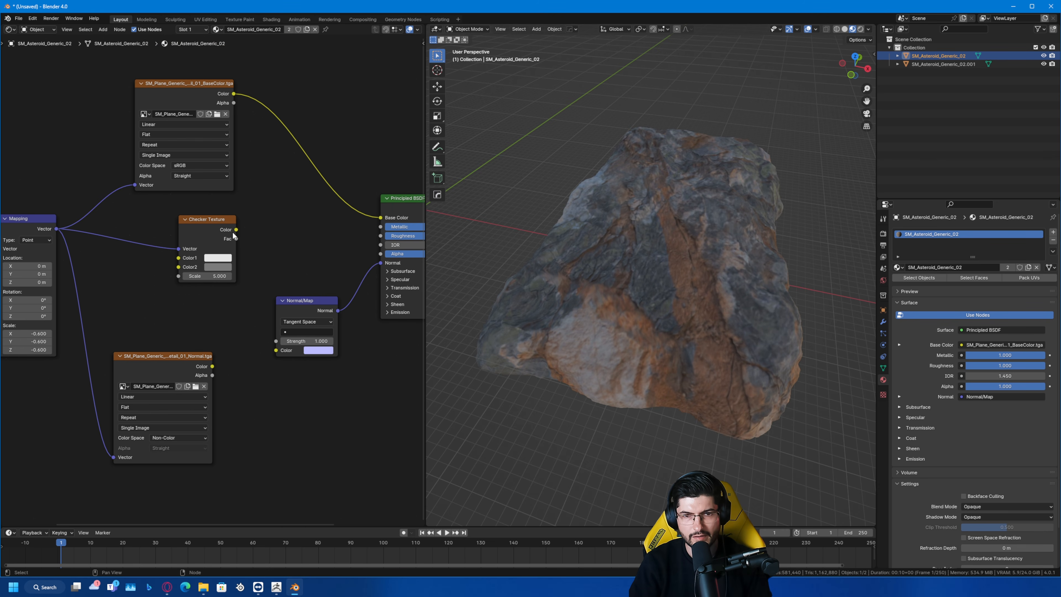
- Connect the Checker Texture's colour to the Principled BSDF's Base Color and set the Mapping scale to -29.900 on all axes
left_click_drag(236, 229, 381, 218)
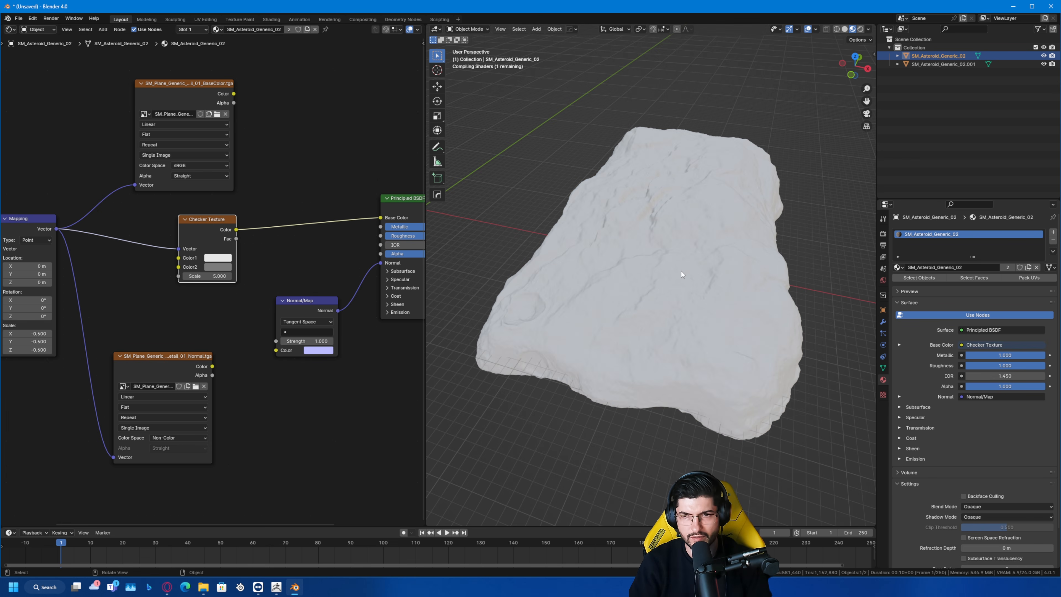
middle_click_drag(171, 284, 210, 284)
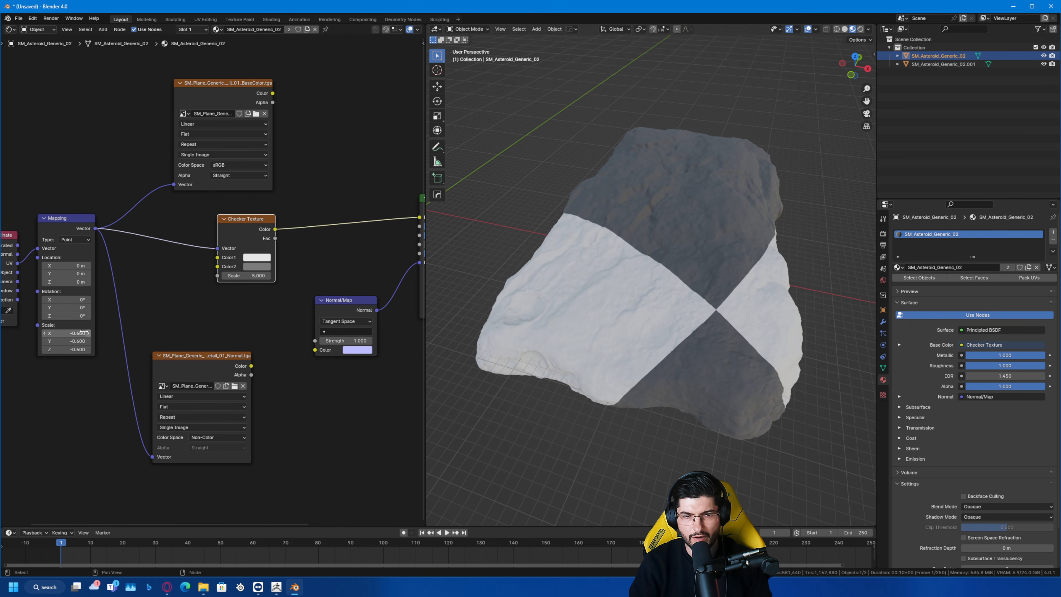
left_click_drag(67, 333, 3, 350)
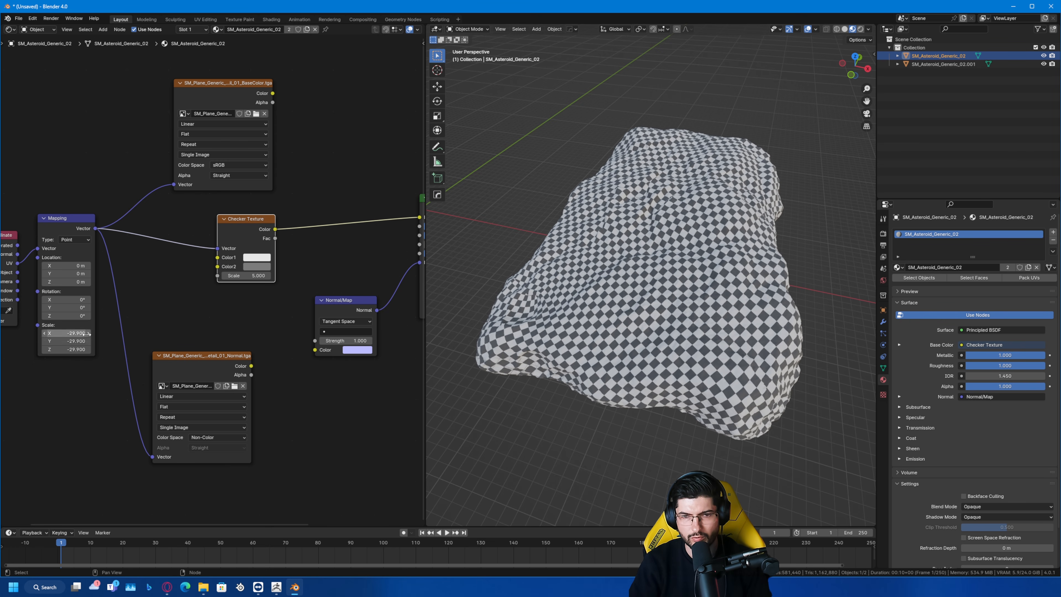
- Examine the UV-mapped checker pattern on the first asteroid from above, from the sides and underneath for stretching
middle_click_drag(576, 226, 524, 348)
key("KP_7")
middle_click_drag(566, 320, 606, 281, "shift")
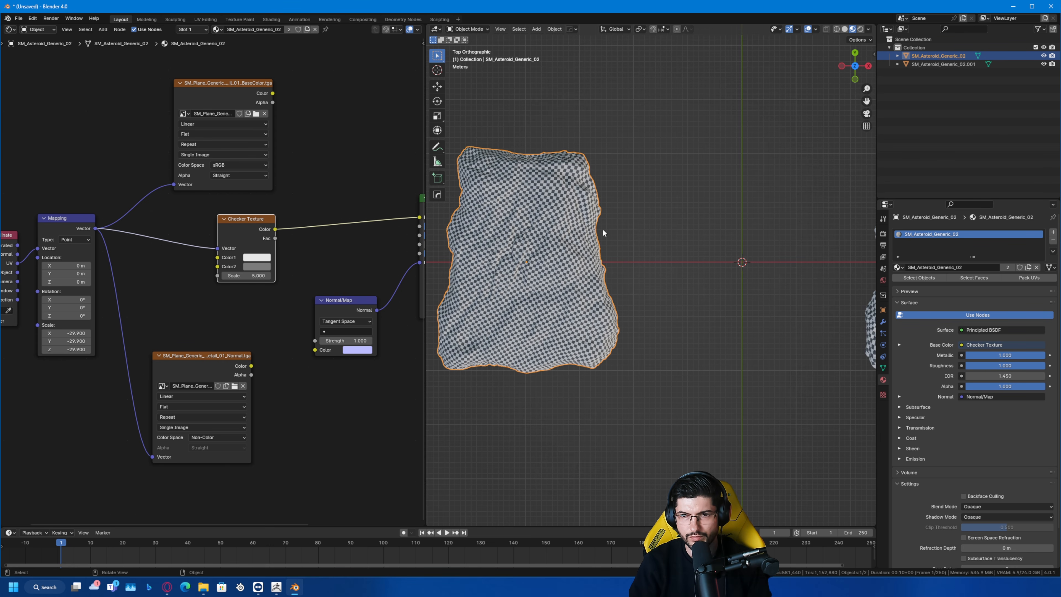
middle_click_drag(603, 233, 688, 267)
scroll(677, 245, "up", 3)
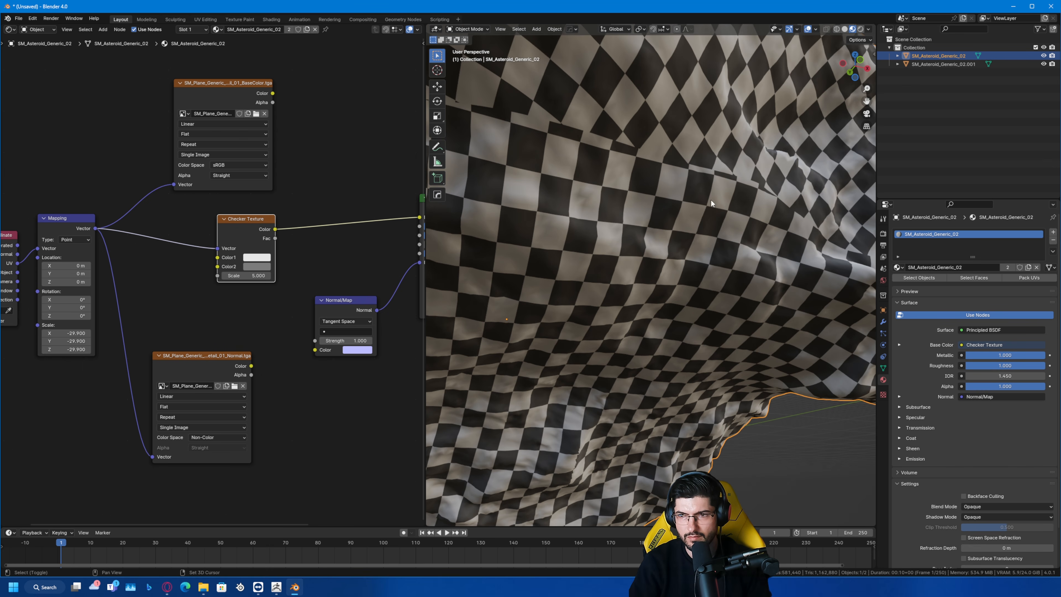
middle_click_drag(820, 209, 636, 298)
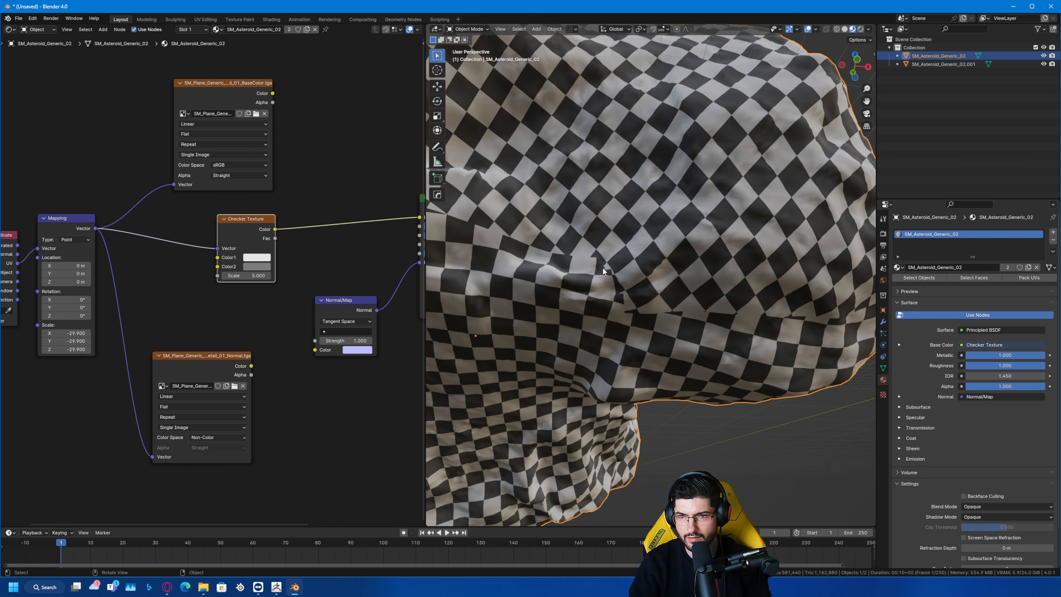
middle_click_drag(746, 322, 798, 324)
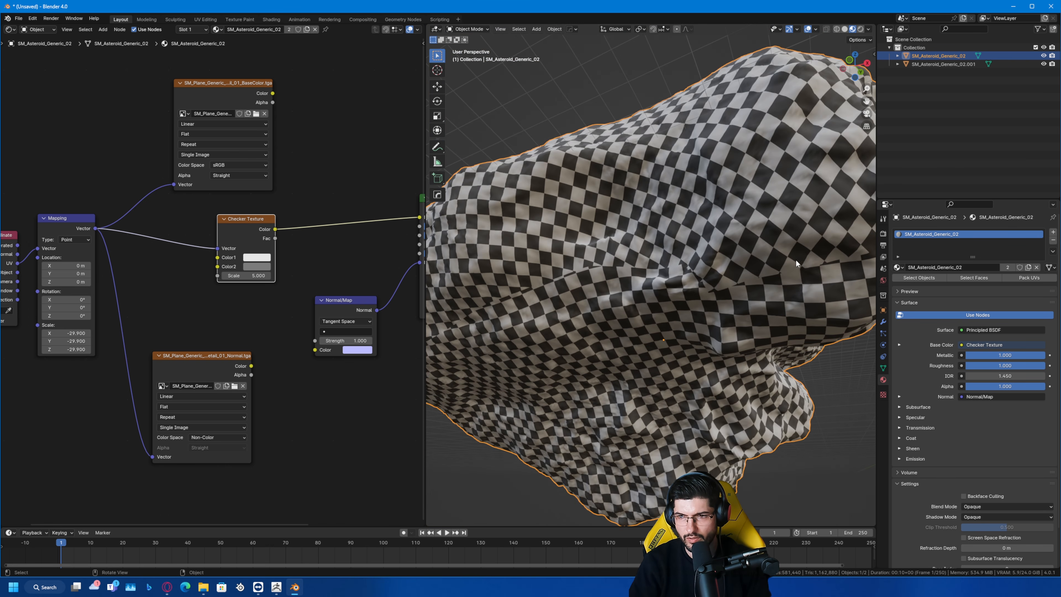
middle_click_drag(723, 280, 606, 268)
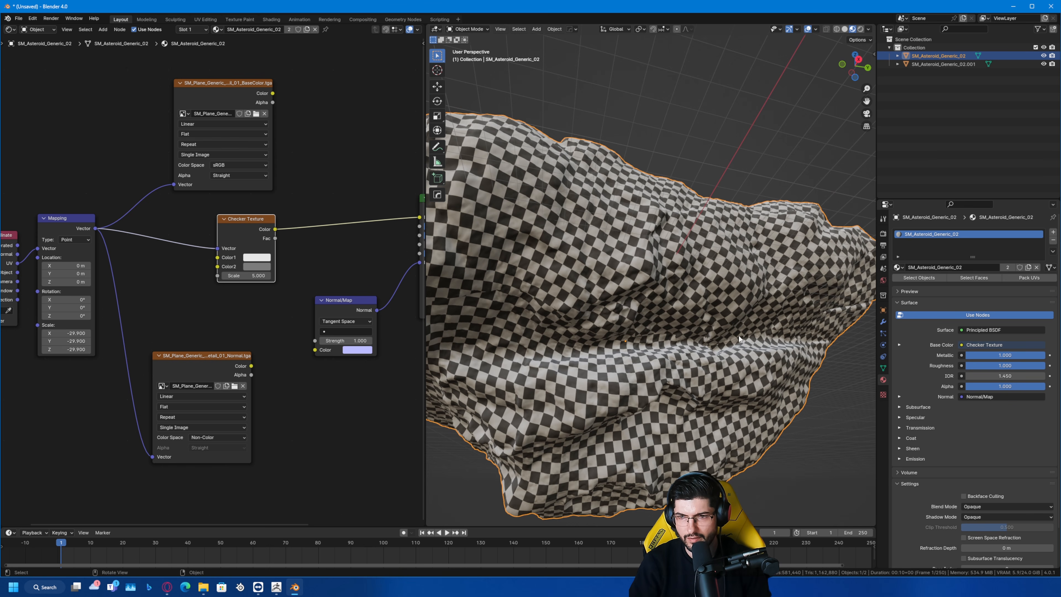
scroll(722, 383, "up", 4)
middle_click_drag(739, 336, 677, 280)
scroll(737, 298, "down", 5)
scroll(674, 277, "down", 4)
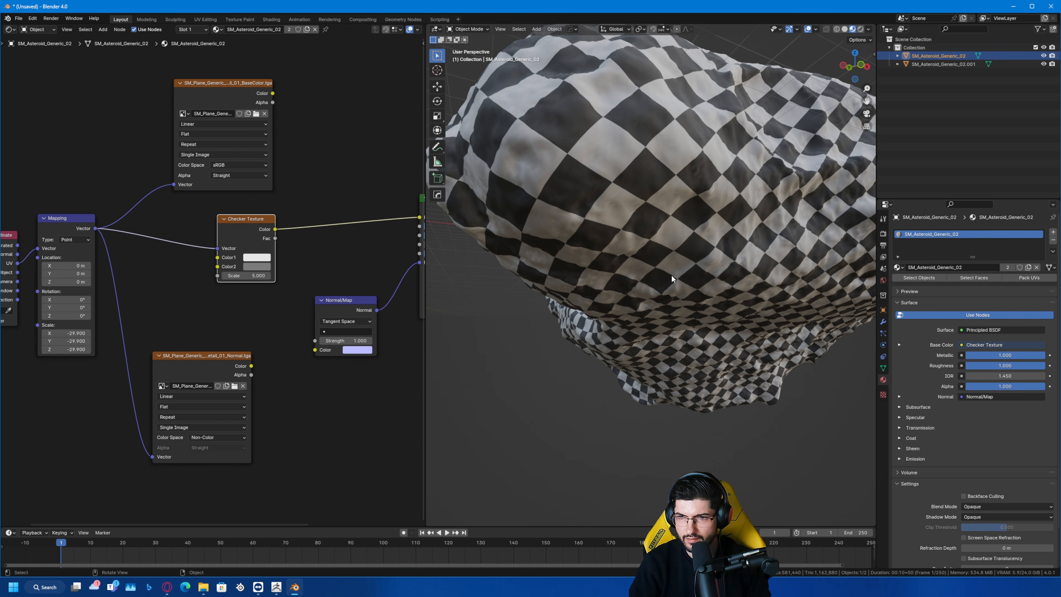
- Fly around the selected asteroid to examine its UV-mapped checker pattern up close, ending on a view of both asteroids
key("q")
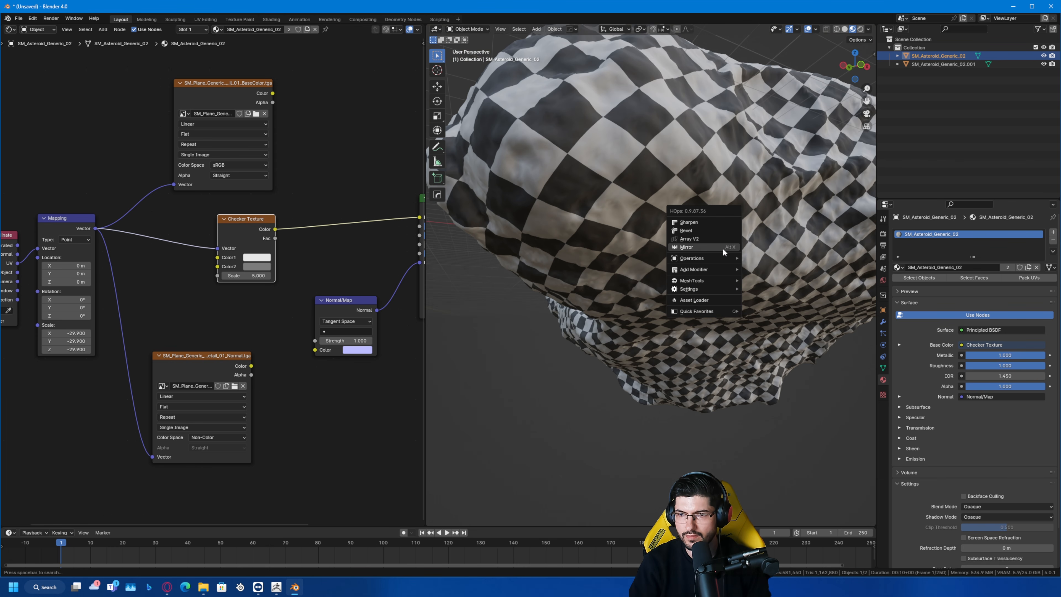
left_click(773, 316)
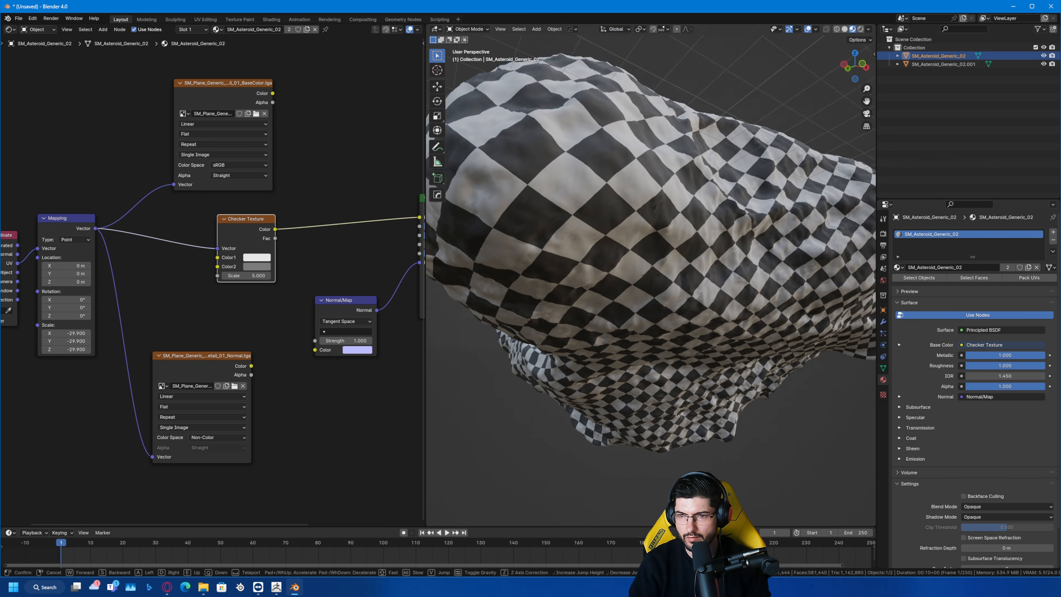
key("w")
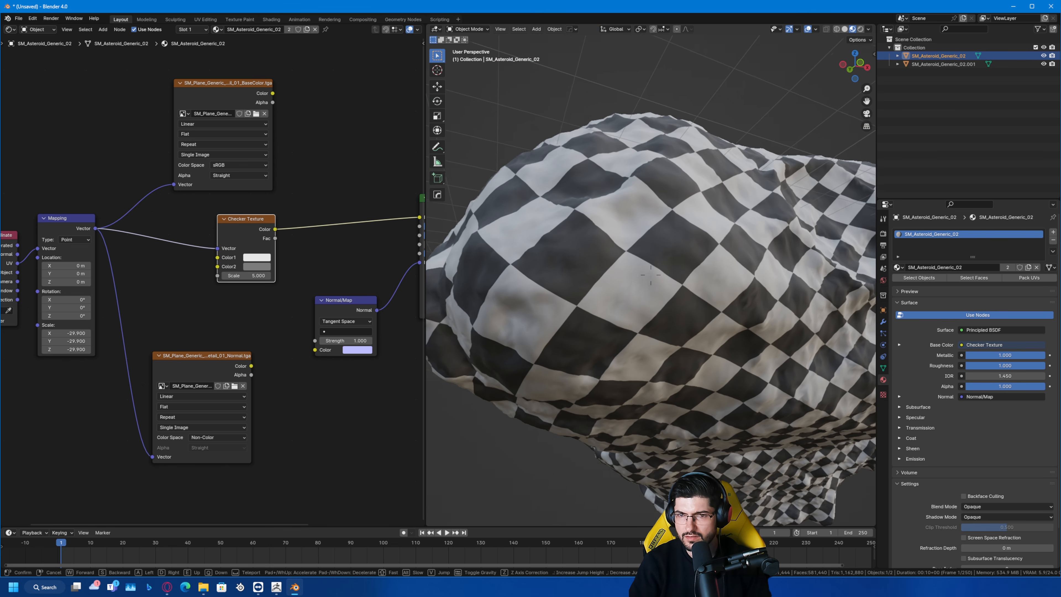
key("s")
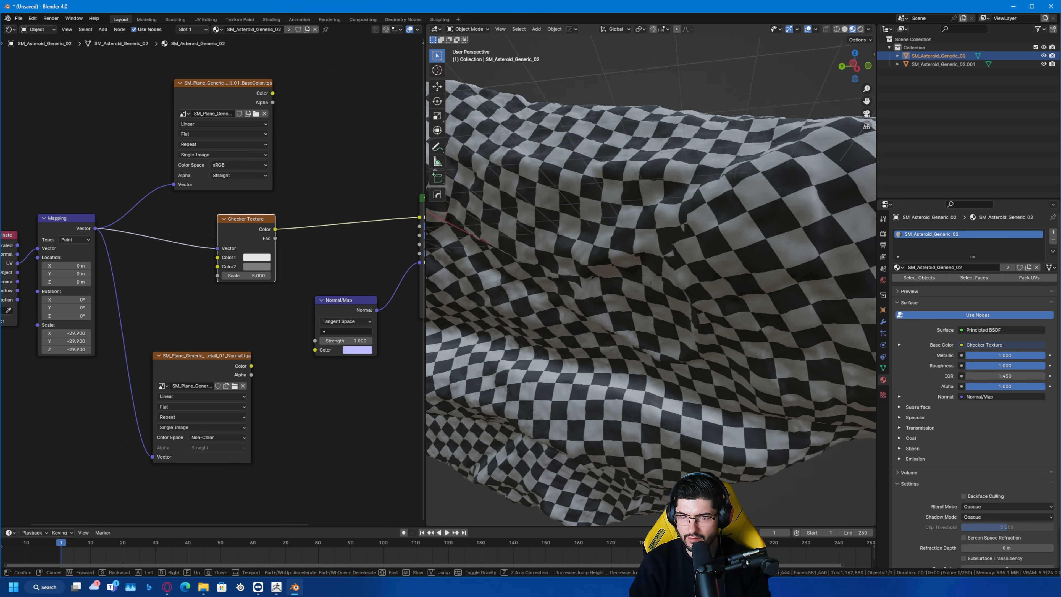
key("a")
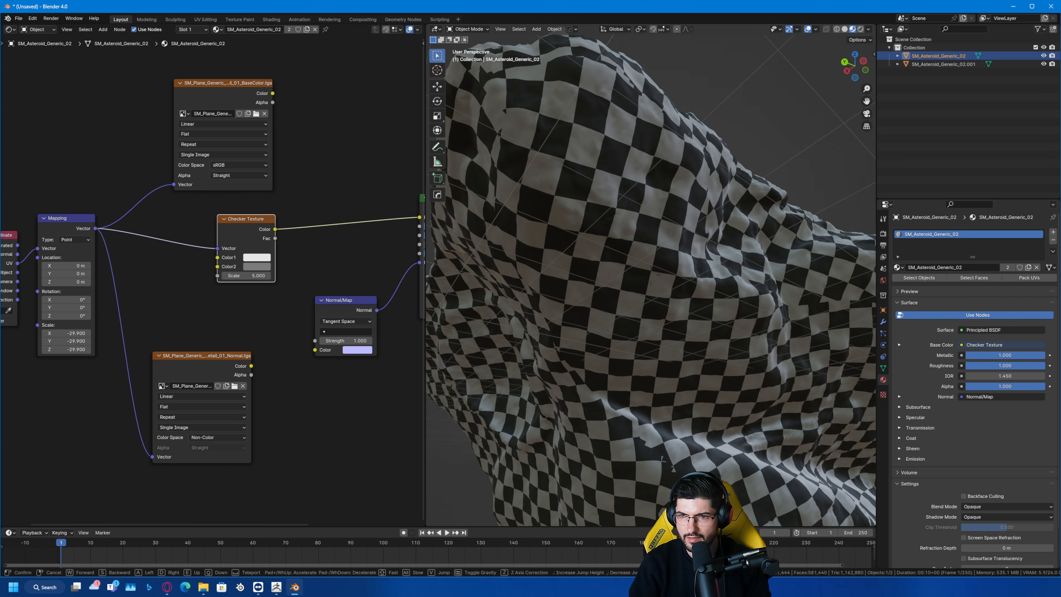
key("w")
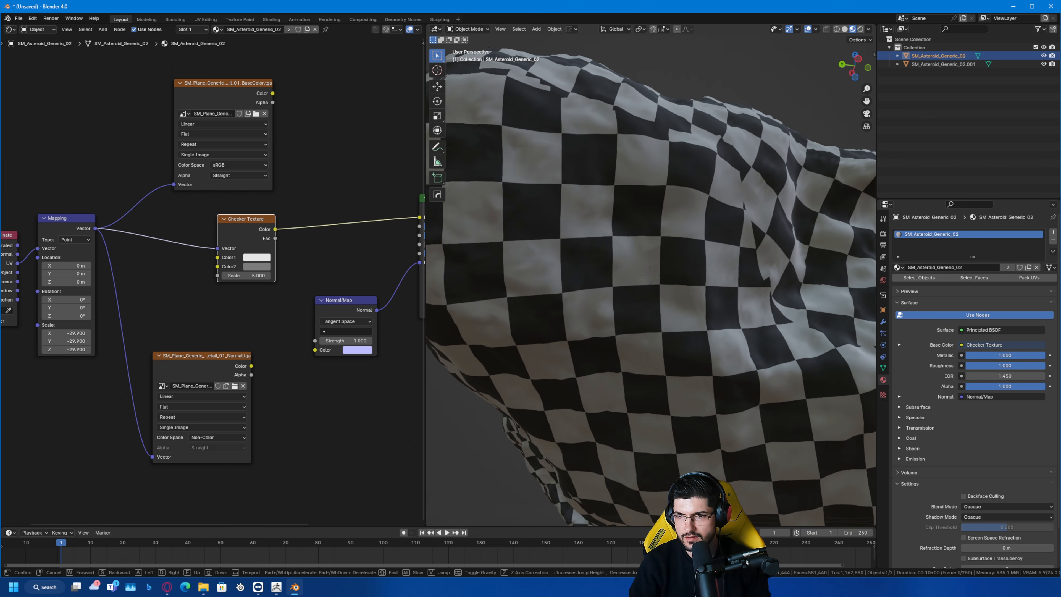
key("s")
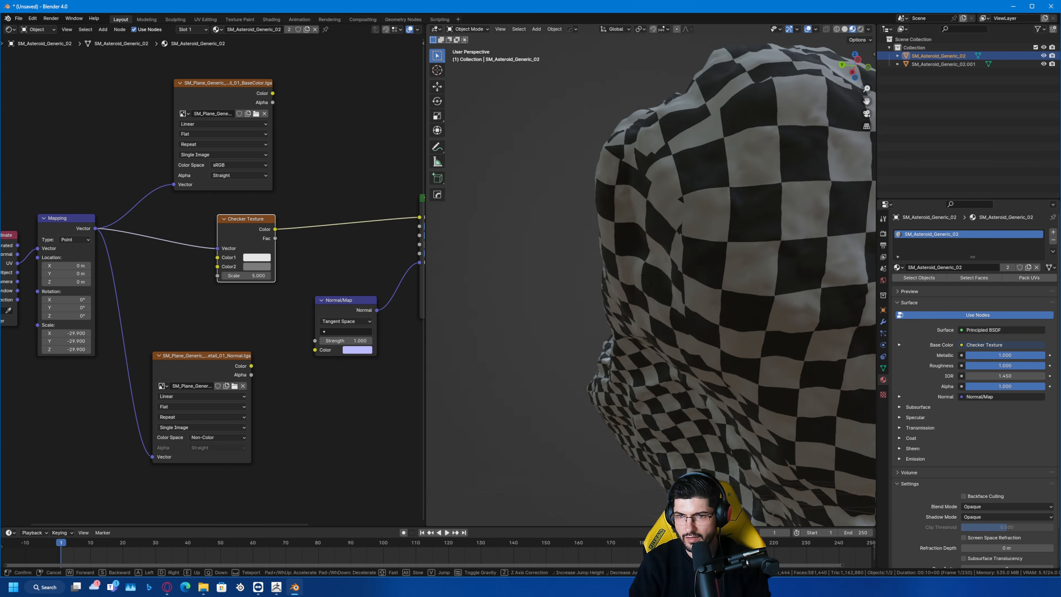
key("w")
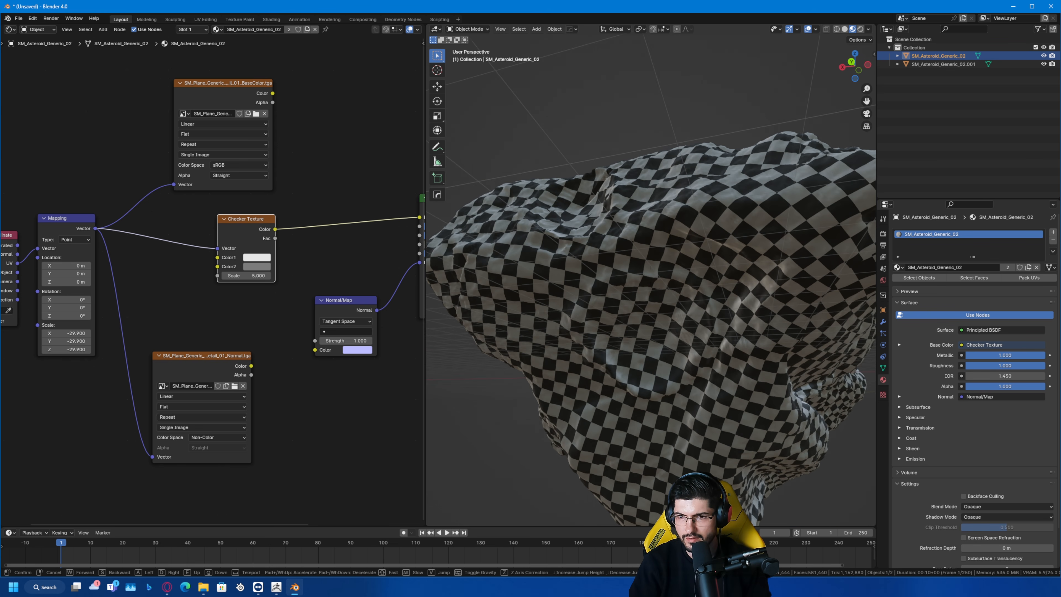
key("s")
key("e")
key("a")
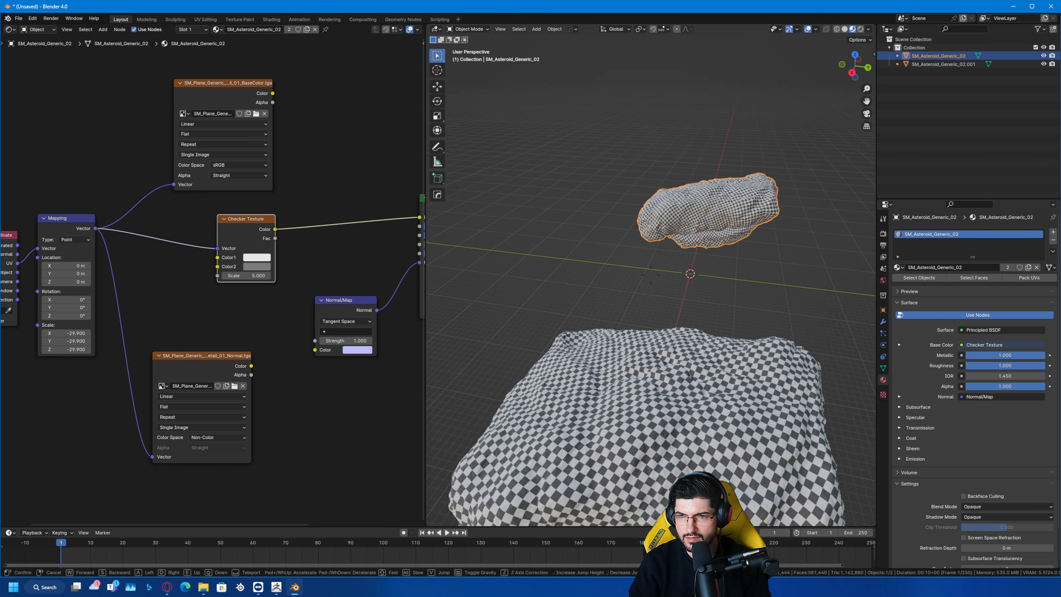
key("a")
left_click(755, 324)
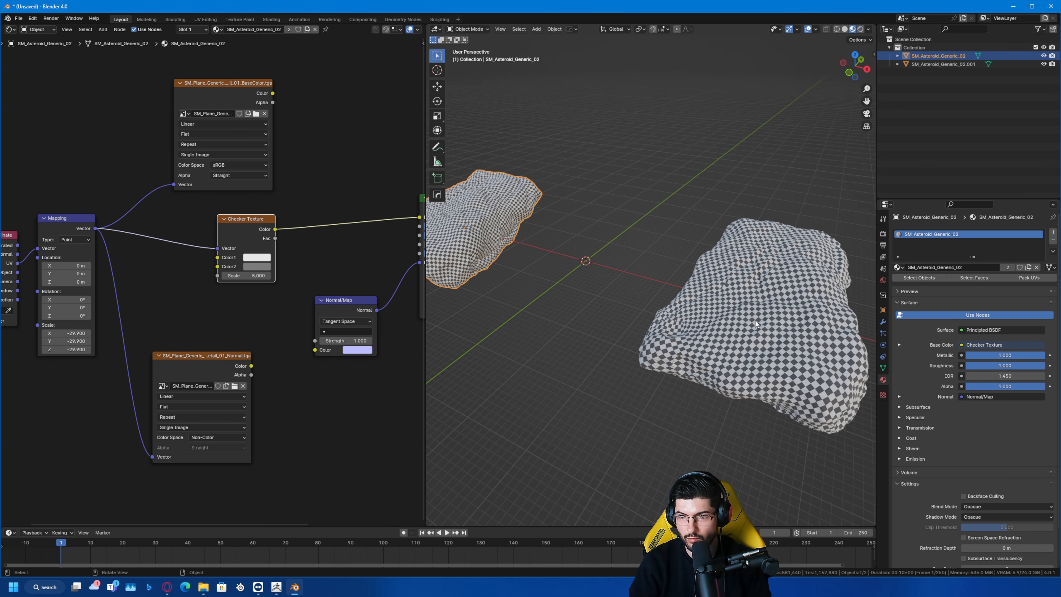
middle_click_drag(570, 300, 604, 304)
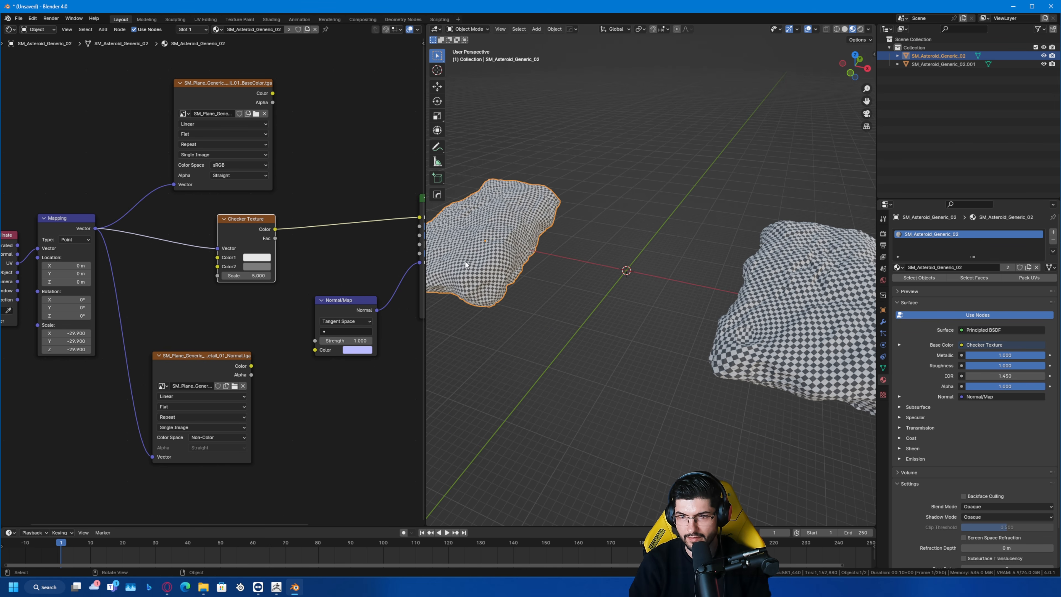
- Connect the BaseColor image's colour to the Principled BSDF's Base Color and the Normal image's colour to the Normal/Map node's Color input
middle_click_drag(193, 244, 149, 230)
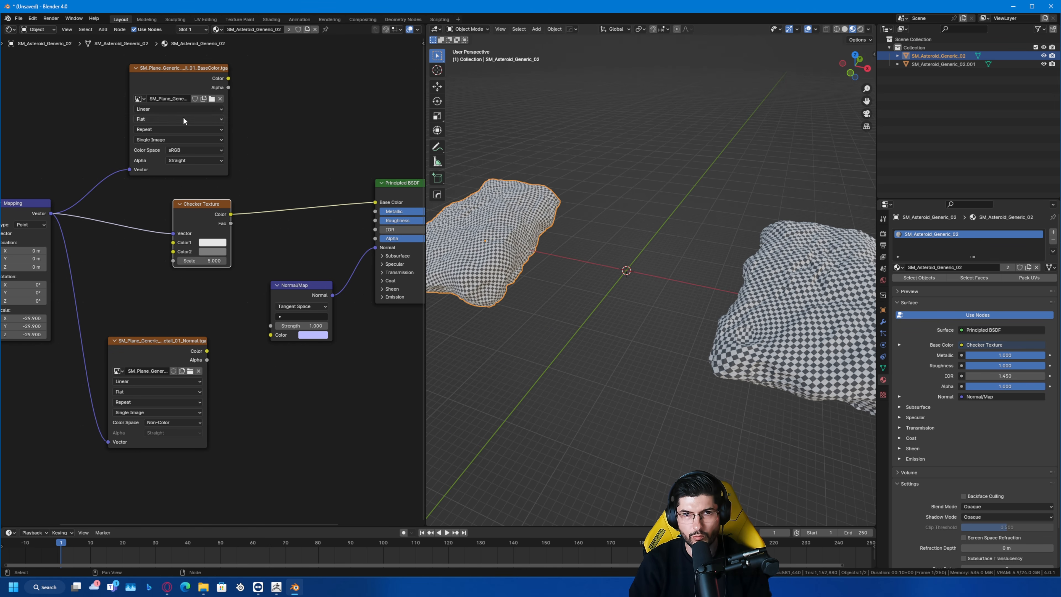
middle_click_drag(99, 272, 155, 270)
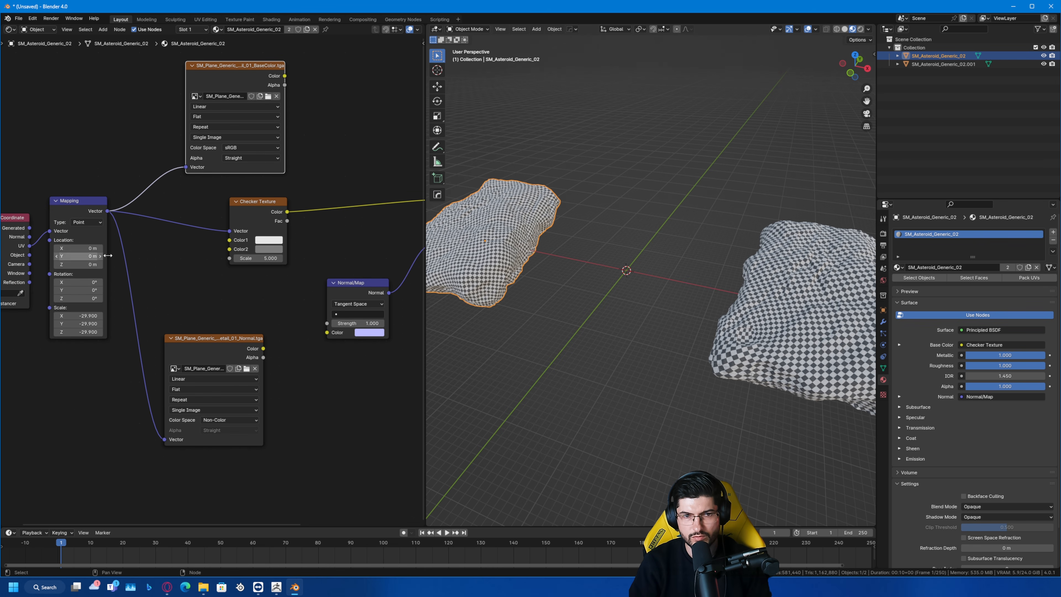
middle_click_drag(245, 99, 186, 95)
left_click_drag(227, 72, 374, 195)
left_click_drag(205, 344, 268, 328)
- Compare the tiling rock detail on both asteroids from above and from the side
middle_click_drag(537, 284, 632, 226)
scroll(632, 225, "up", 1)
middle_click_drag(590, 308, 633, 302, "shift")
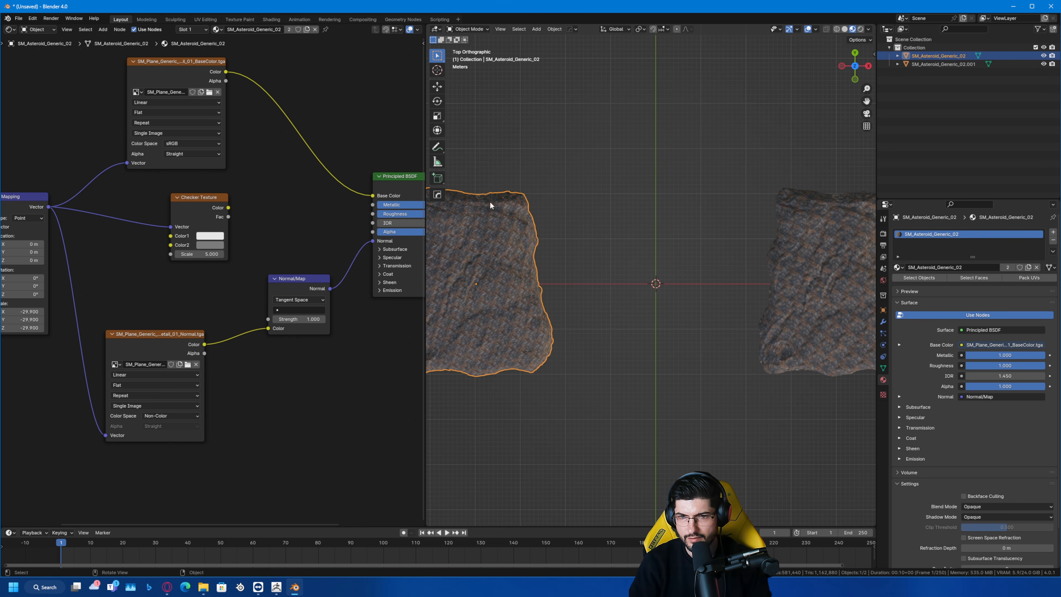
middle_click_drag(658, 354, 588, 348, "shift")
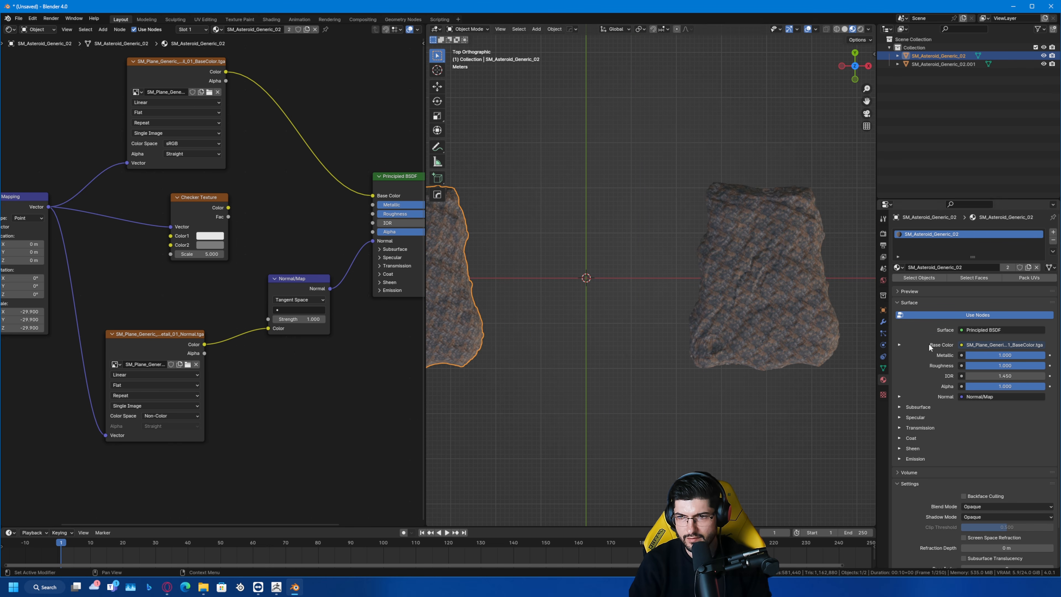
middle_click_drag(701, 329, 703, 265)
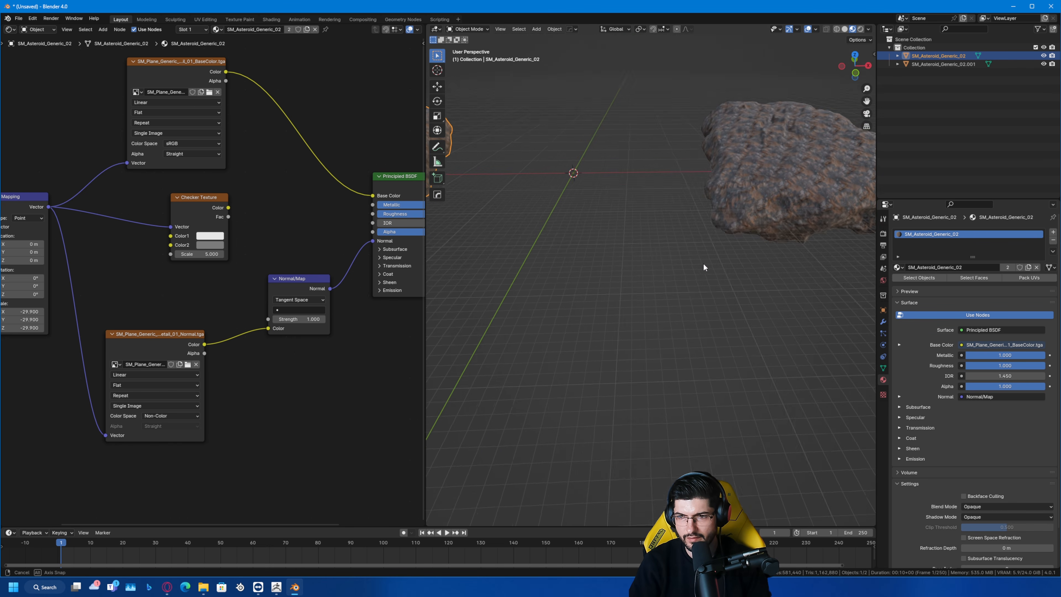
scroll(700, 292, "up", 4)
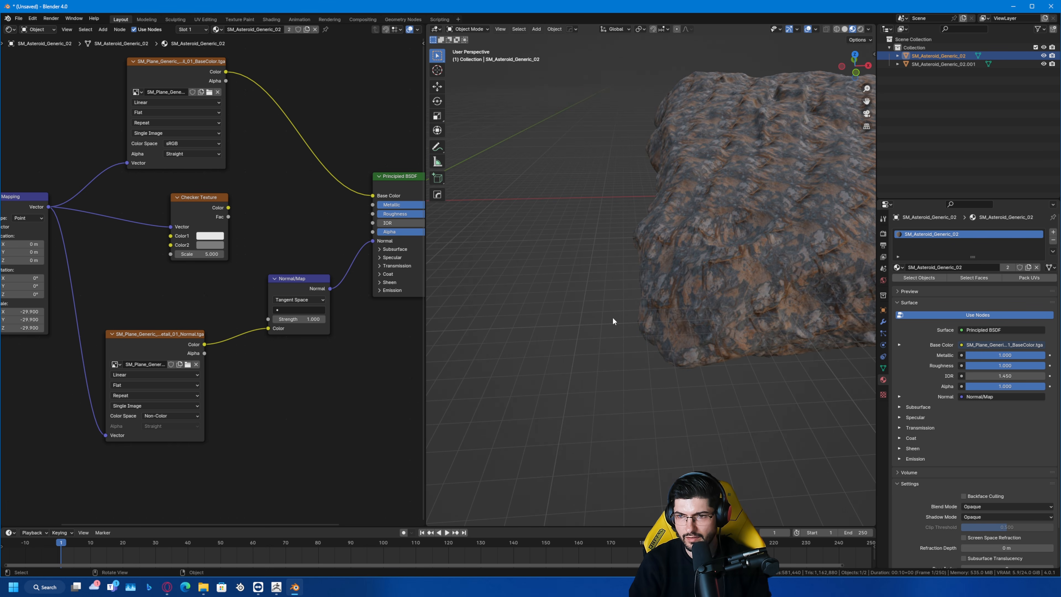
scroll(600, 301, "down", 5)
middle_click_drag(597, 299, 588, 354)
middle_click_drag(642, 328, 689, 317, "shift")
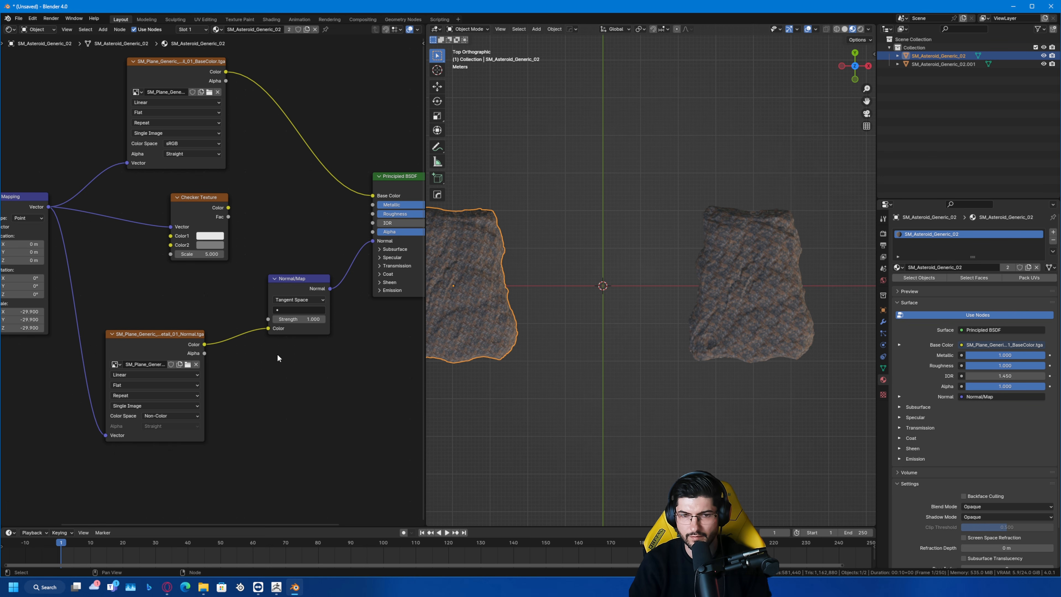
- Set the Mapping node's scale to -5.600 on all axes and check the rock texture on both asteroids
middle_click_drag(145, 301, 424, 288)
left_click_drag(301, 297, 435, 314)
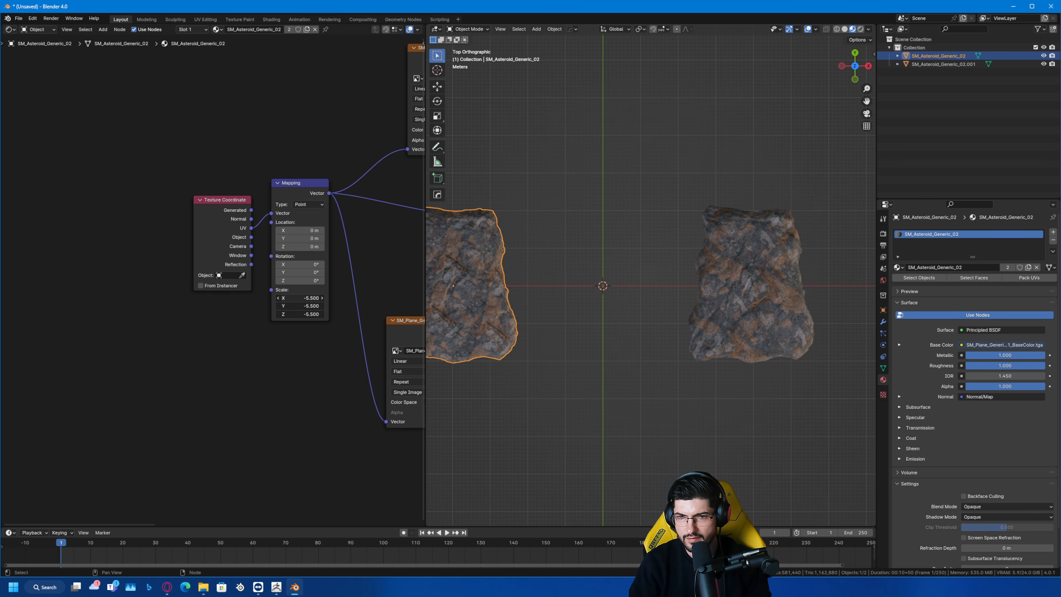
middle_click_drag(556, 276, 527, 245)
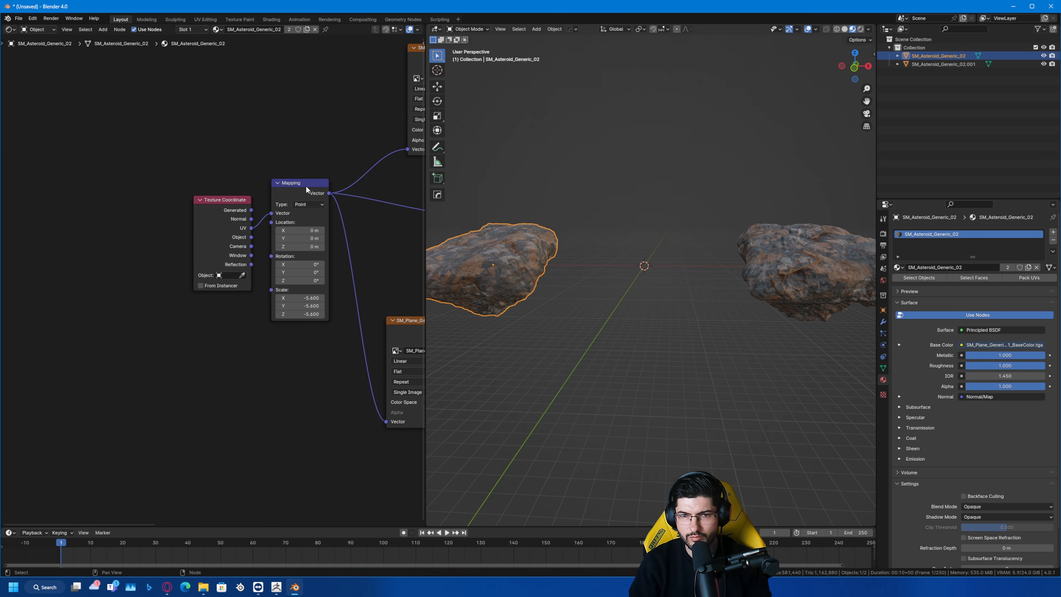
middle_click_drag(306, 186, 221, 178)
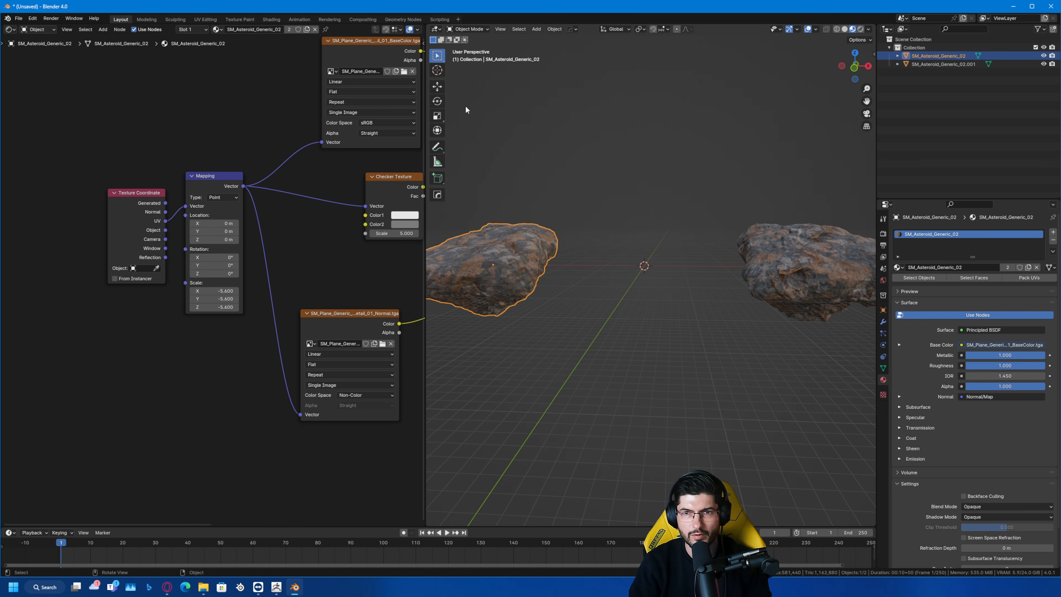
- Import the FBX file Asteroid_Tutorial_Example.fbx from the High-Poly Unwrap folder
left_click(18, 18)
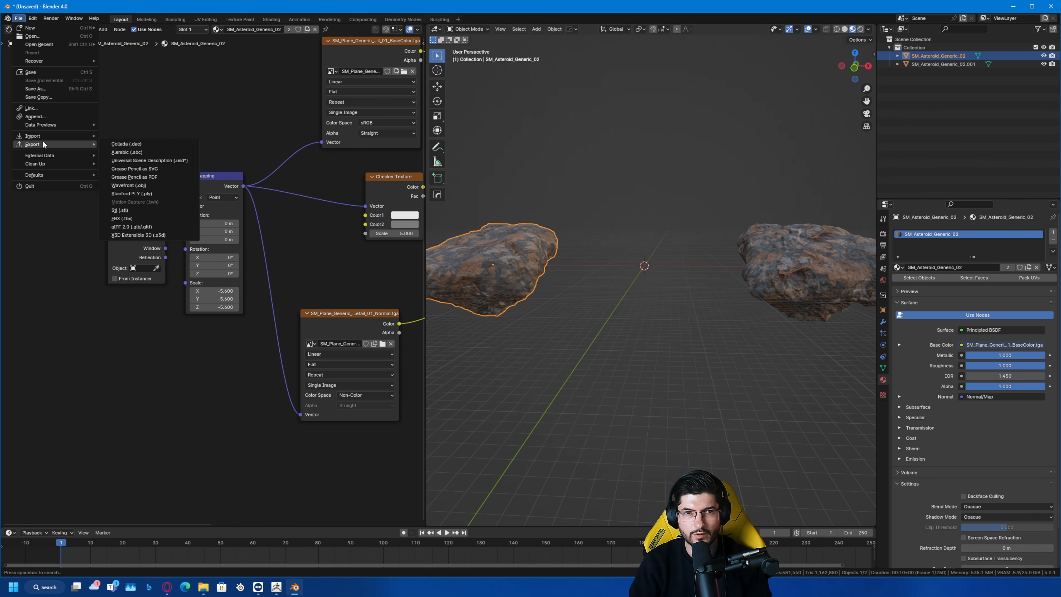
mouse_move(45, 136)
left_click(128, 217)
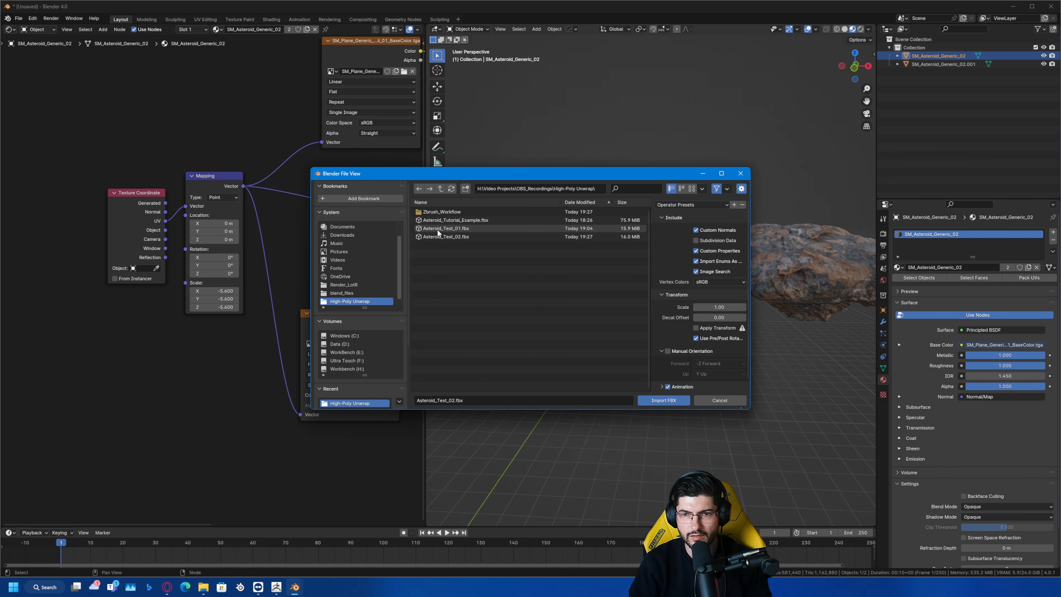
double_click(467, 220)
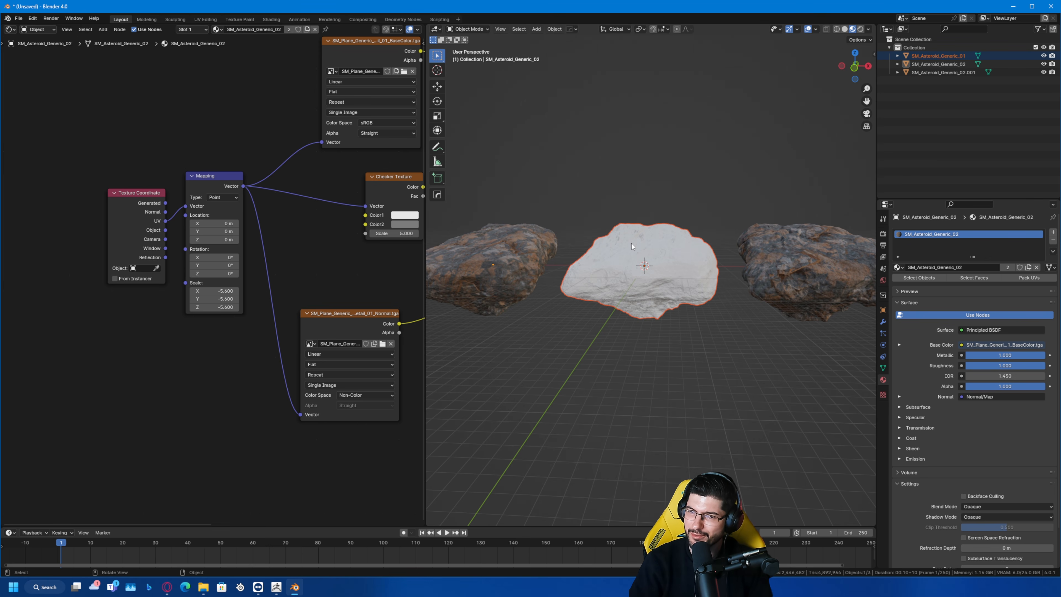
- Assign the existing SM_Asteroid_Generic_02 material to the imported middle asteroid and inspect its surface
left_click(632, 243)
middle_click_drag(637, 167, 696, 321)
left_click(897, 268)
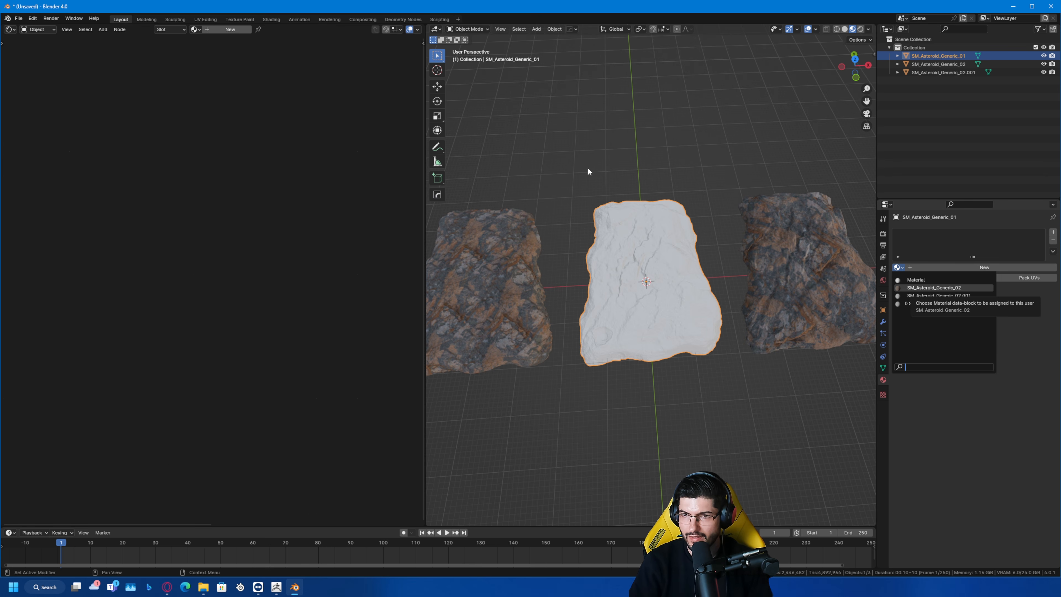
left_click(934, 288)
middle_click_drag(653, 270, 684, 198)
scroll(612, 211, "up", 7)
scroll(609, 207, "down", 2)
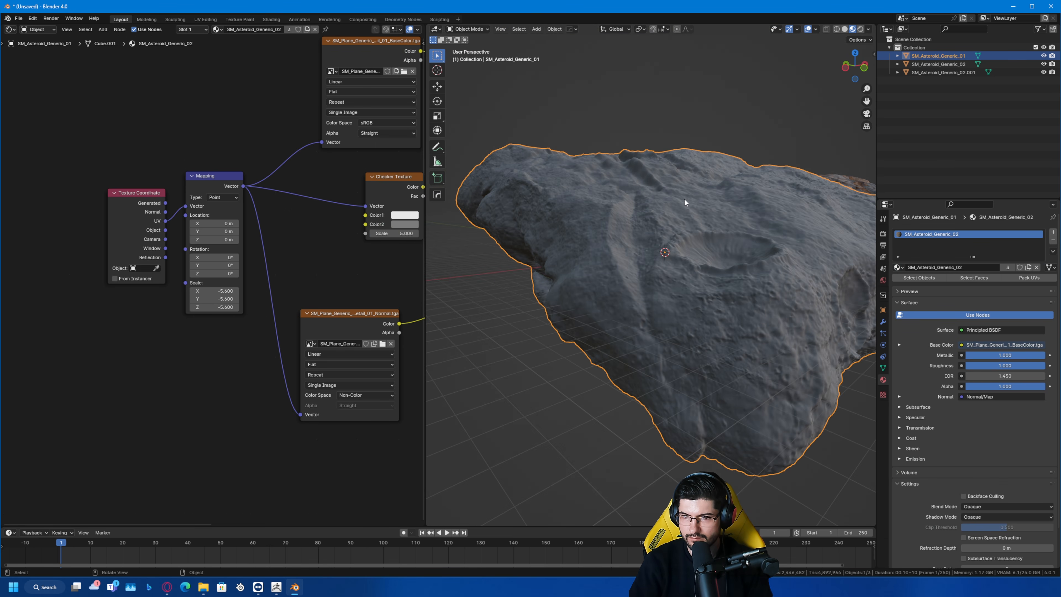
scroll(710, 258, "up", 4)
scroll(719, 280, "down", 5)
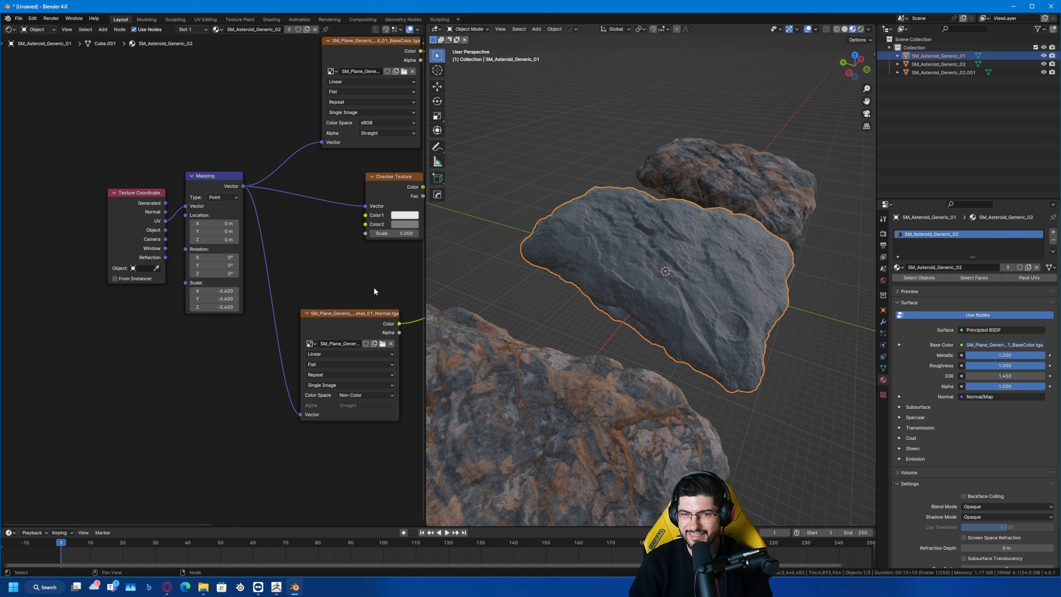
- Connect the Checker Texture's colour to the Principled BSDF's Base Color and cut the Normal image's link to the Normal/Map node
middle_click_drag(374, 288, 315, 286)
middle_click_drag(235, 241, 184, 238)
scroll(184, 238, "down", 2)
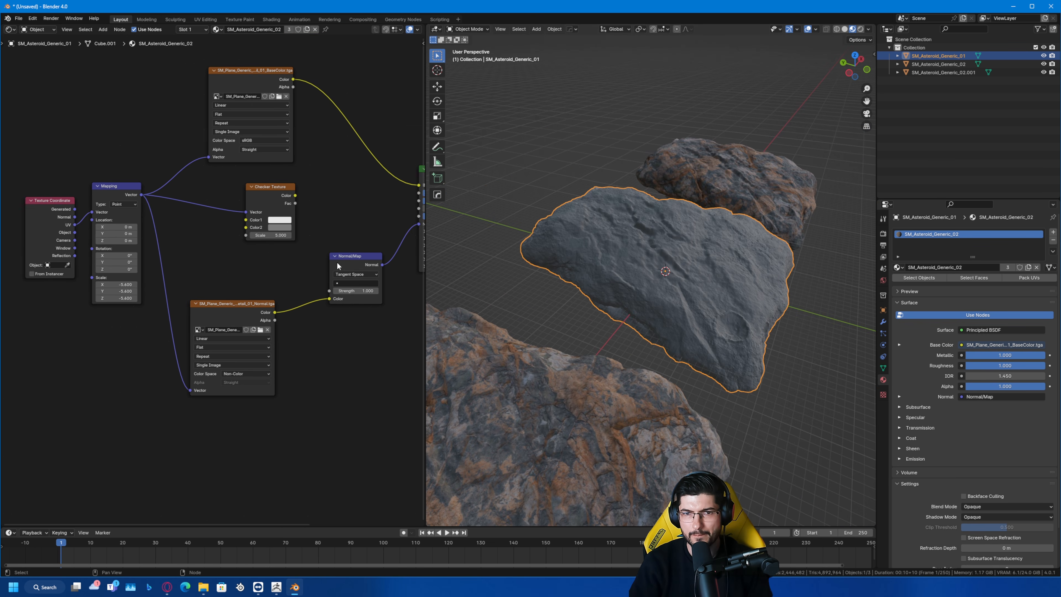
middle_click_drag(298, 242, 212, 234)
scroll(212, 234, "up", 2)
left_click_drag(209, 174, 354, 161)
right_click_drag(229, 305, 229, 305, "ctrl")
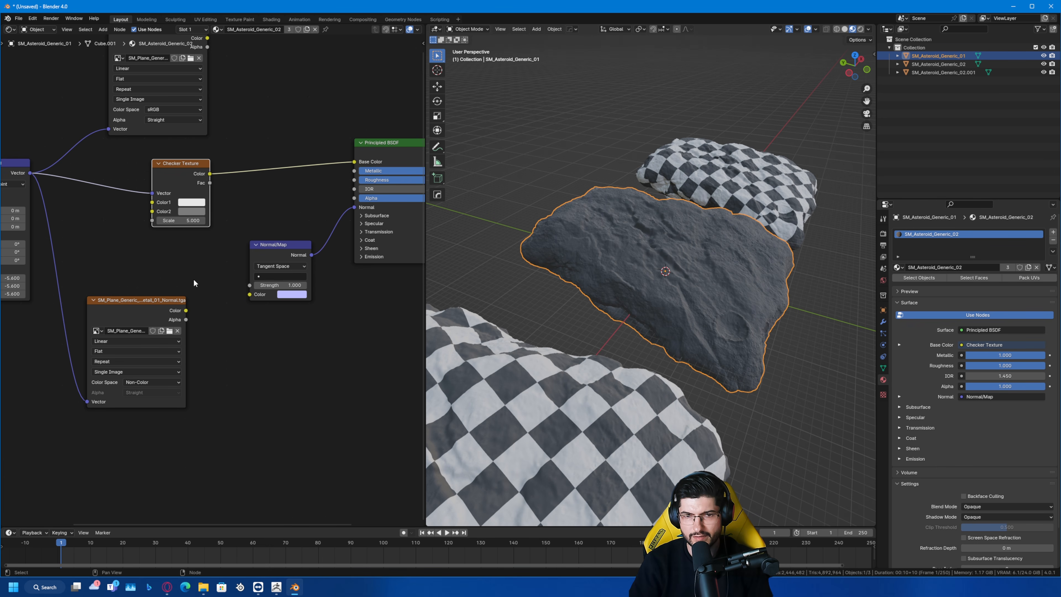
- Connect the Texture Coordinate's Generated output to the Mapping node's Vector input and examine the checker pattern on the imported asteroid
middle_click_drag(104, 265, 205, 266)
left_click_drag(54, 190, 75, 193)
middle_click_drag(481, 259, 528, 299)
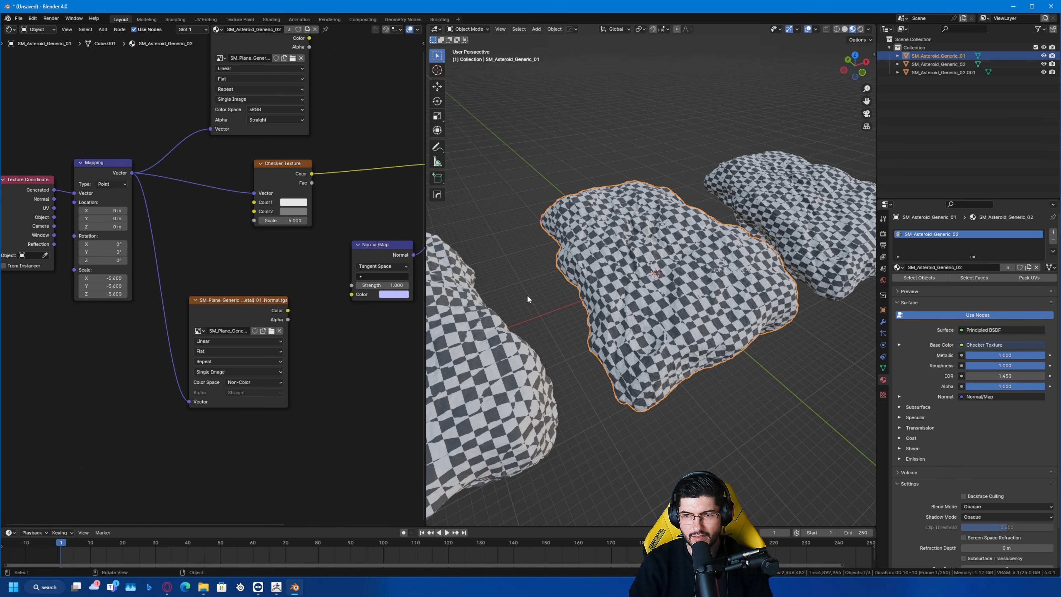
middle_click_drag(696, 334, 709, 233)
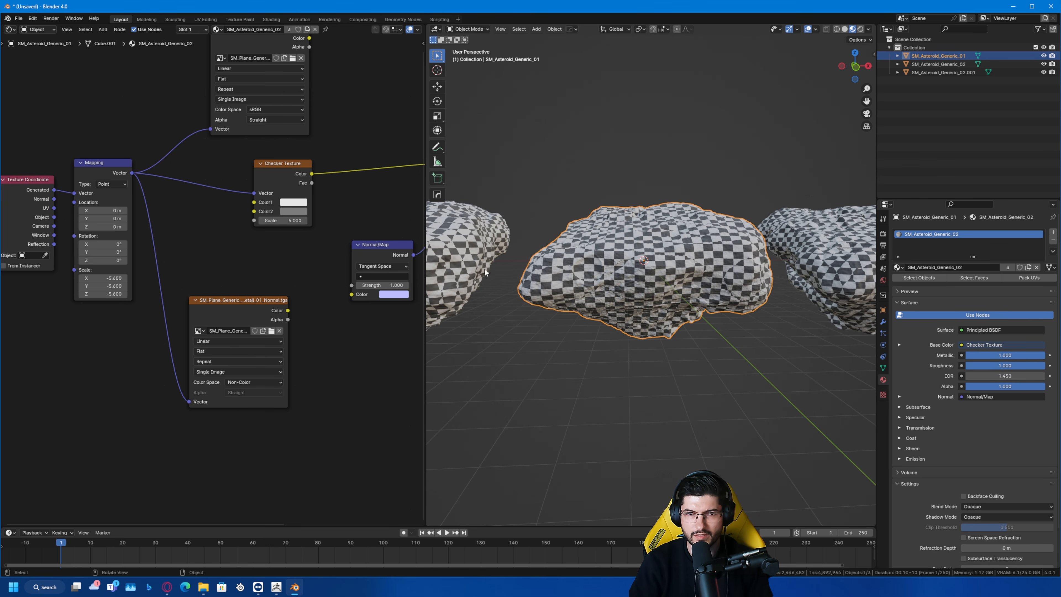
mouse_move(36, 209)
left_mouse_down()
mouse_move(25, 184)
mouse_move(29, 206)
left_mouse_up()
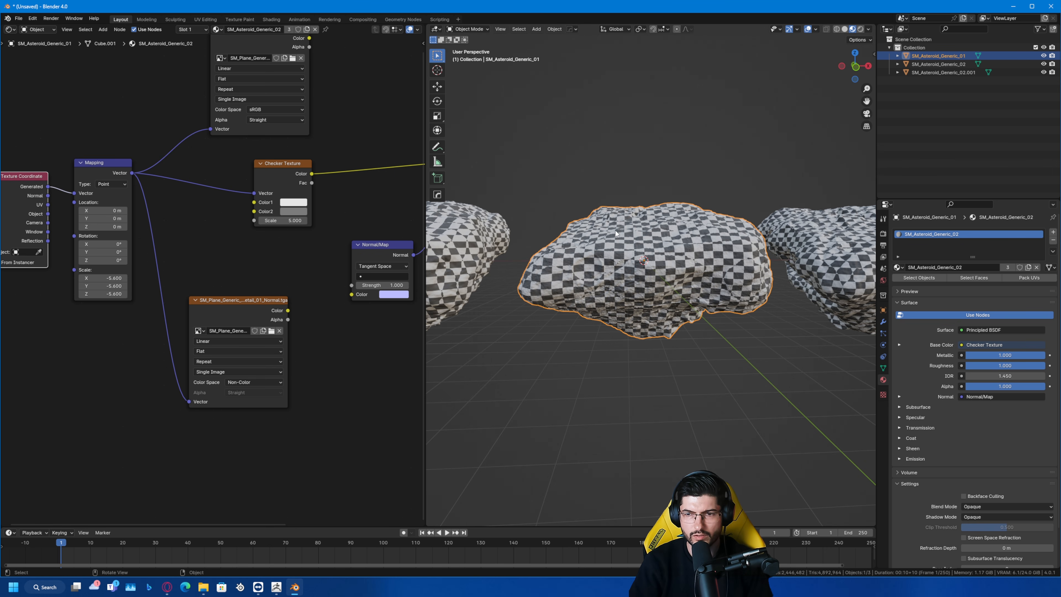
scroll(614, 247, "up", 6)
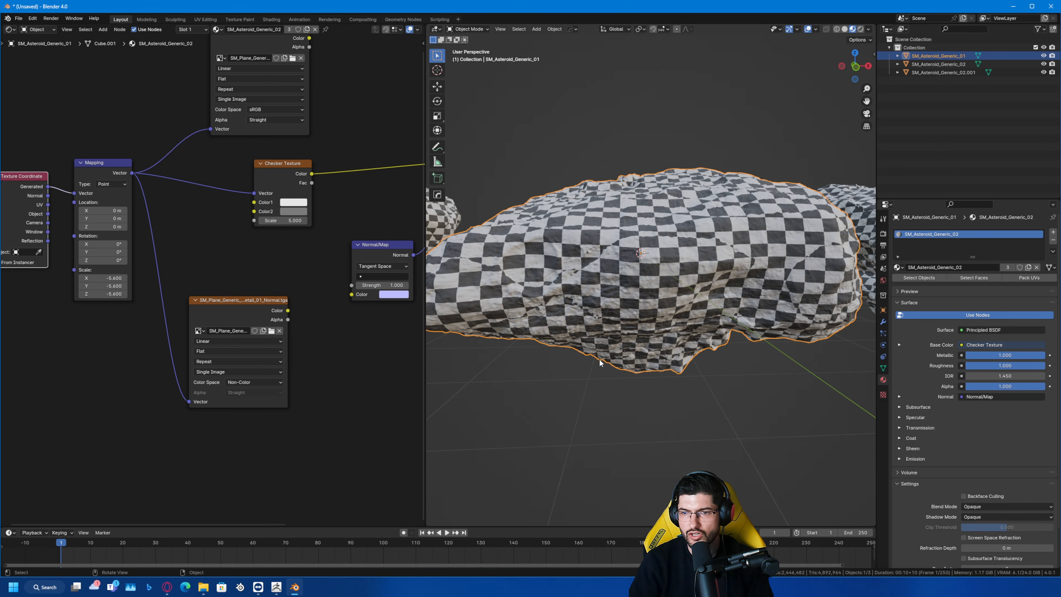
middle_click_drag(560, 197, 688, 248)
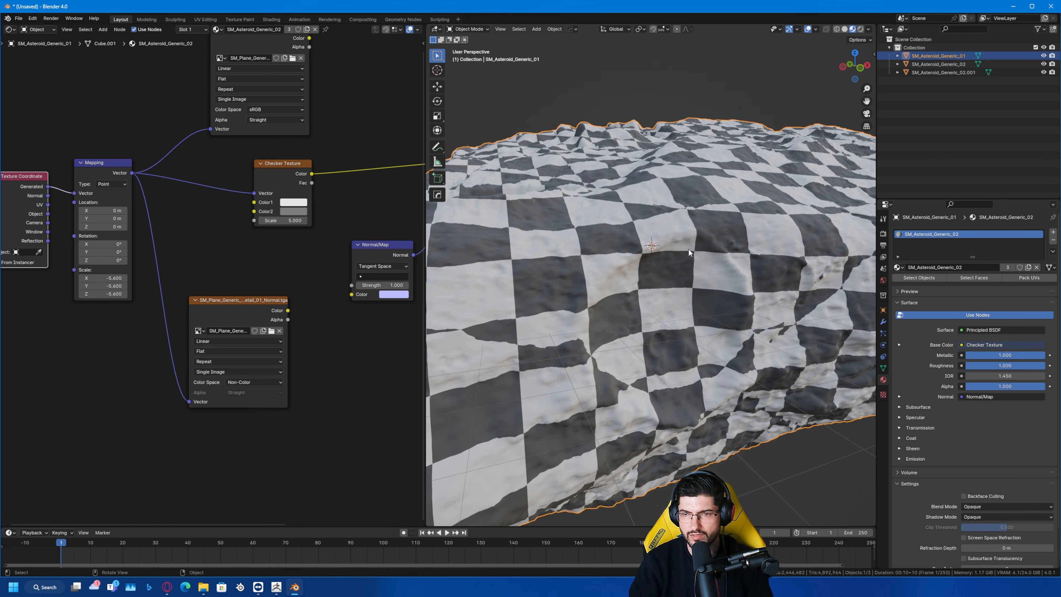
middle_click_drag(766, 260, 683, 252)
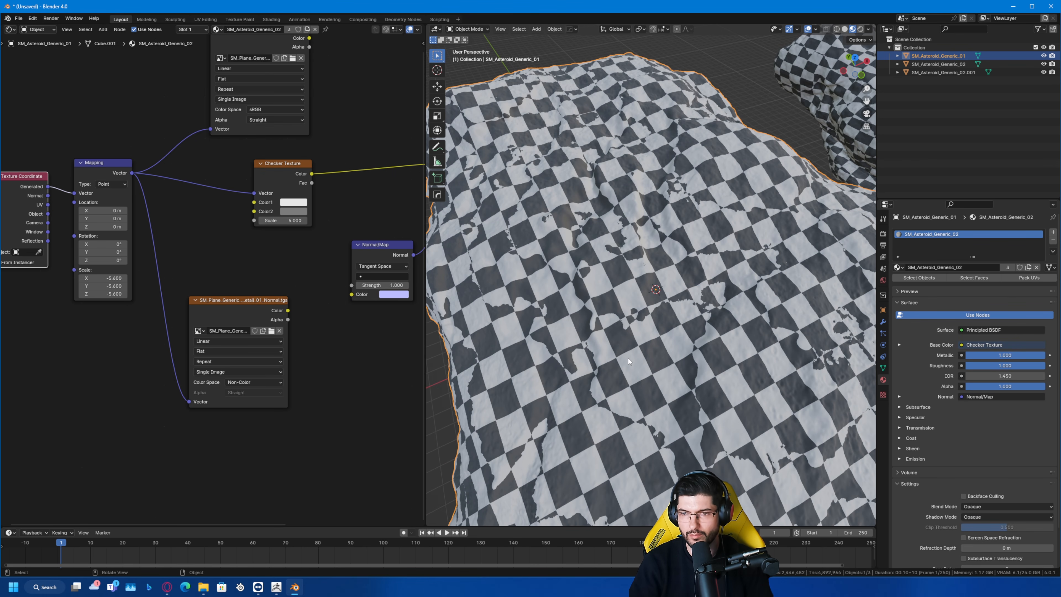
- Connect the Texture Coordinate's UV output to the Mapping node's Vector input and inspect the imported asteroid without unwrapped UVs
scroll(690, 393, "down", 4)
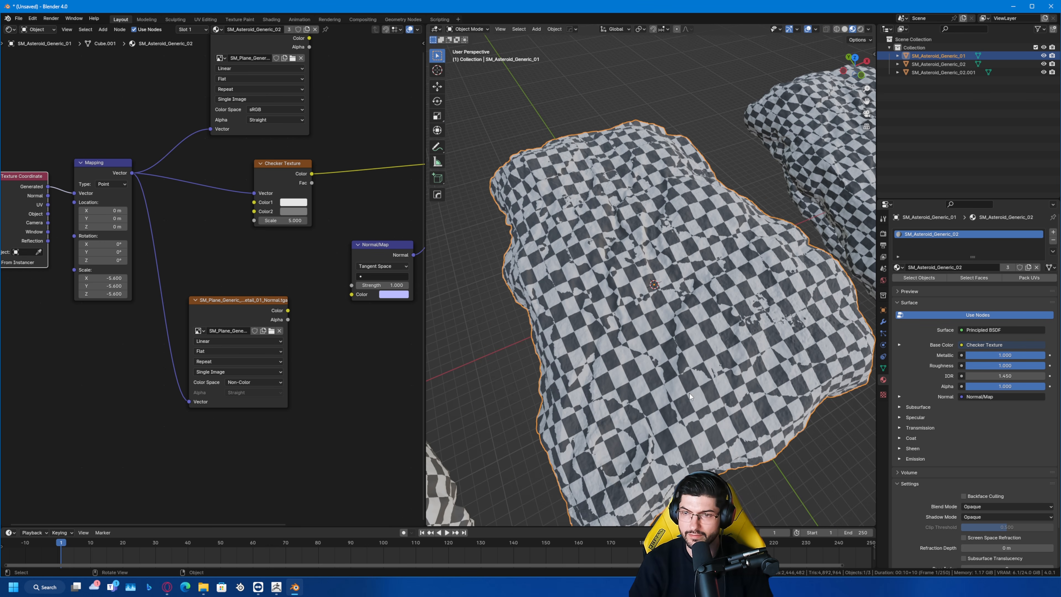
left_click_drag(48, 205, 74, 194)
middle_click_drag(667, 307, 624, 277)
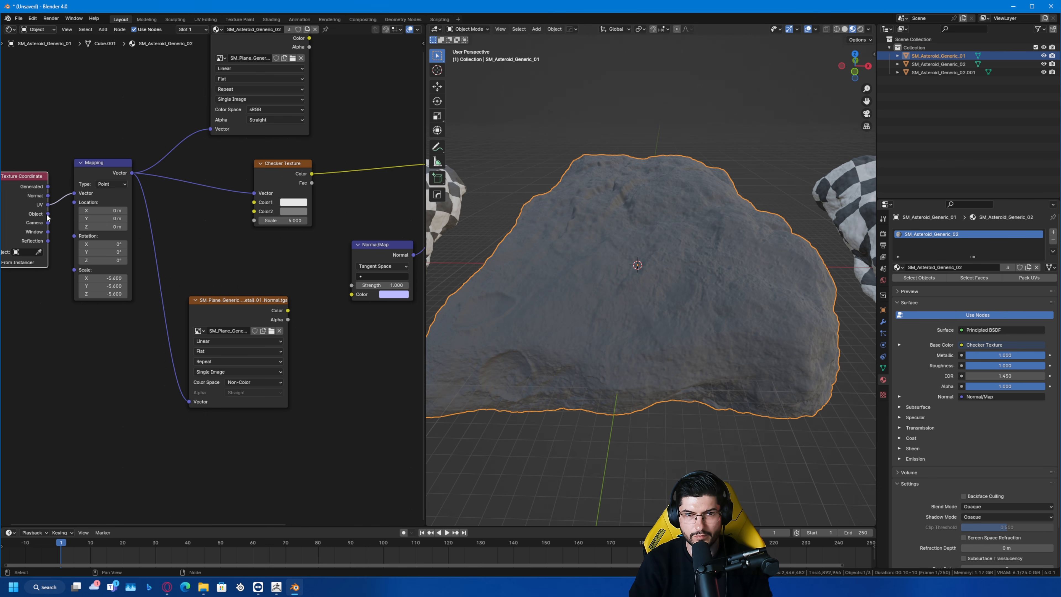
- Connect the Texture Coordinate's Object output to the Mapping node's Vector input and examine the checker pattern on the imported asteroid
left_click_drag(47, 214, 74, 193)
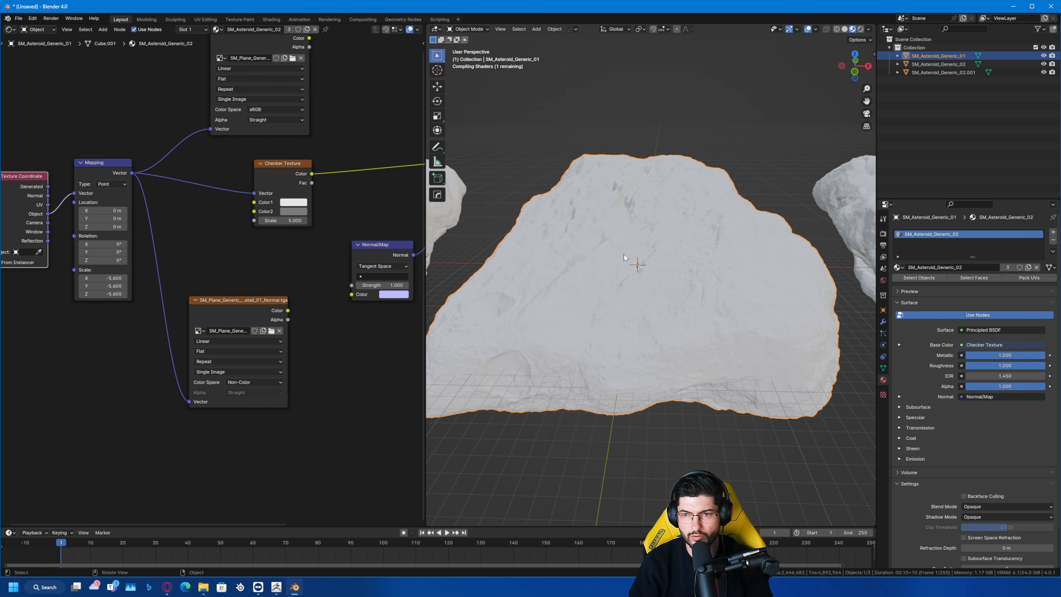
middle_click_drag(643, 271, 670, 273)
scroll(665, 275, "up", 4)
scroll(666, 275, "down", 6)
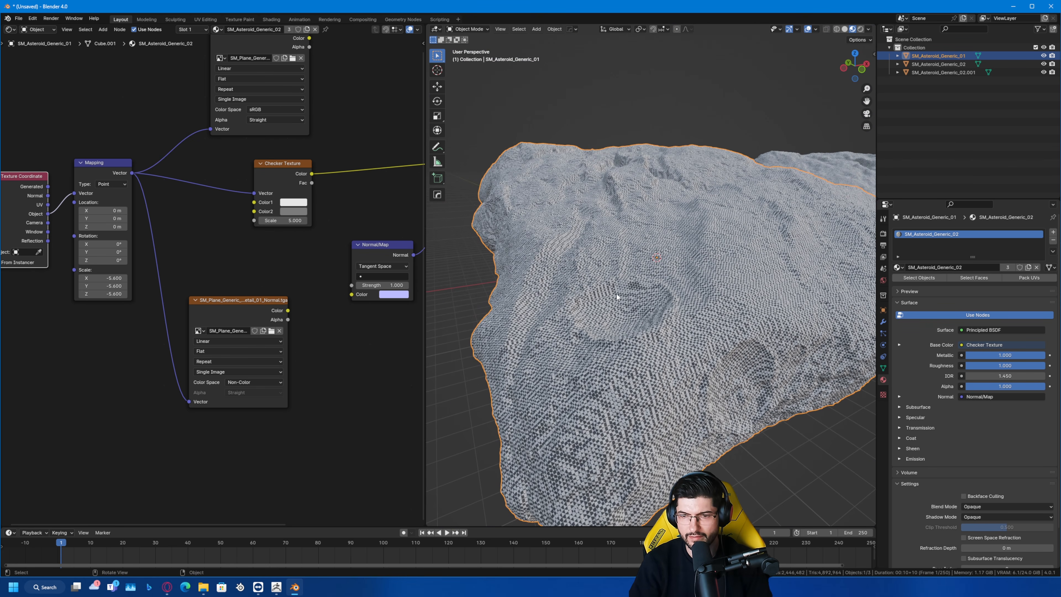
- Reconnect the Texture Coordinate's Generated output to the Mapping node's Vector input and examine the imported asteroid's checker pattern
left_click_drag(46, 186, 75, 193)
middle_click_drag(49, 233, 95, 215)
middle_click_drag(651, 309, 636, 304)
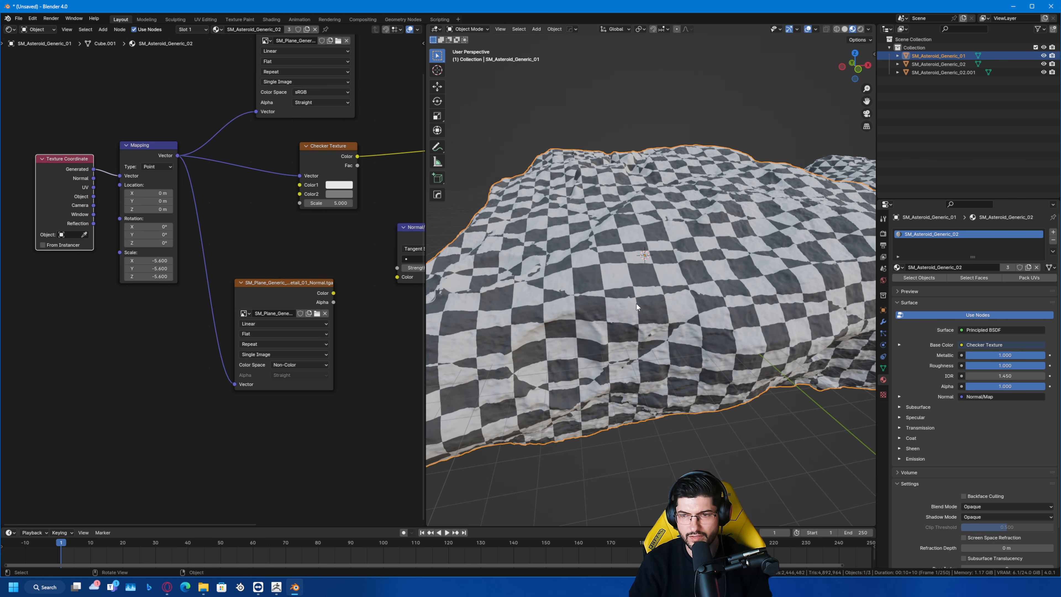
- Feed the Mapping node's Vector input from the Texture Coordinate's UV output and compare the imported asteroid with the neighbouring unwrapped ones
left_click(97, 187)
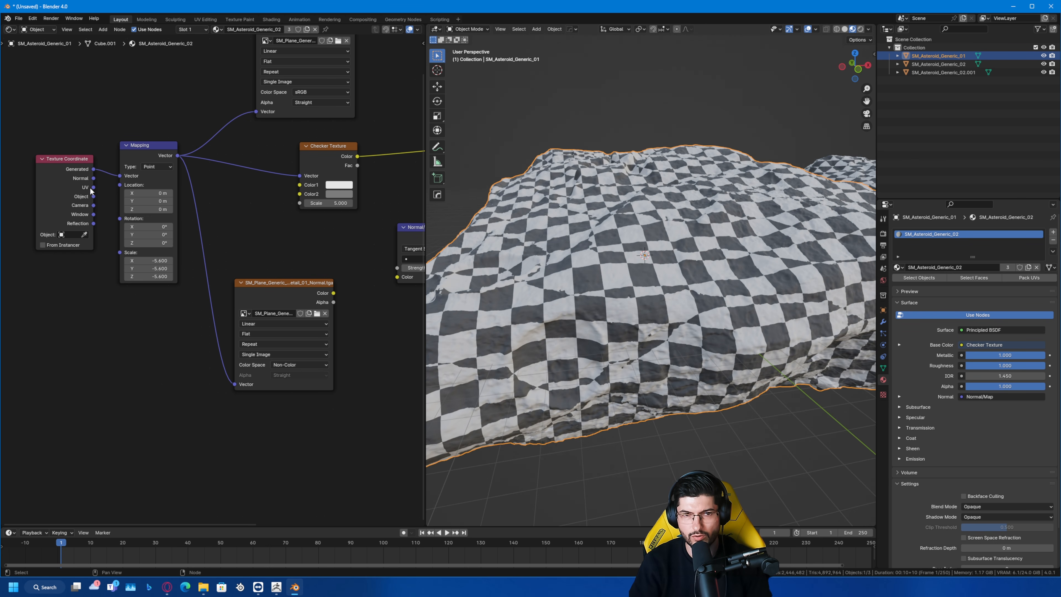
left_click_drag(93, 188, 120, 175)
mouse_move(627, 292)
middle_mouse_down()
mouse_move(651, 279)
mouse_move(731, 286)
mouse_move(568, 266)
middle_mouse_up()
middle_click_drag(665, 331, 616, 261)
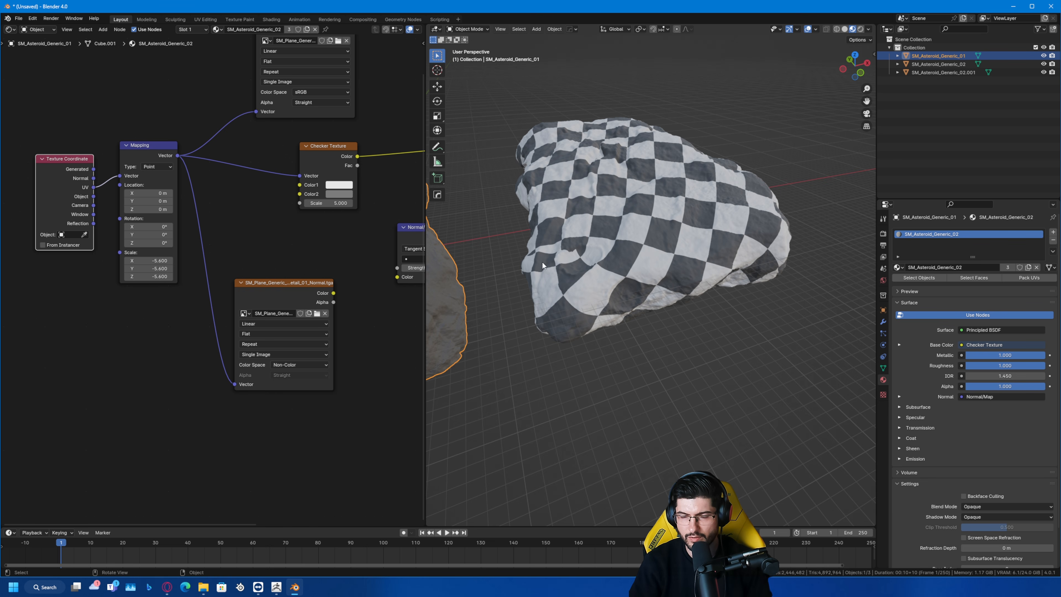
middle_click_drag(542, 261, 734, 272)
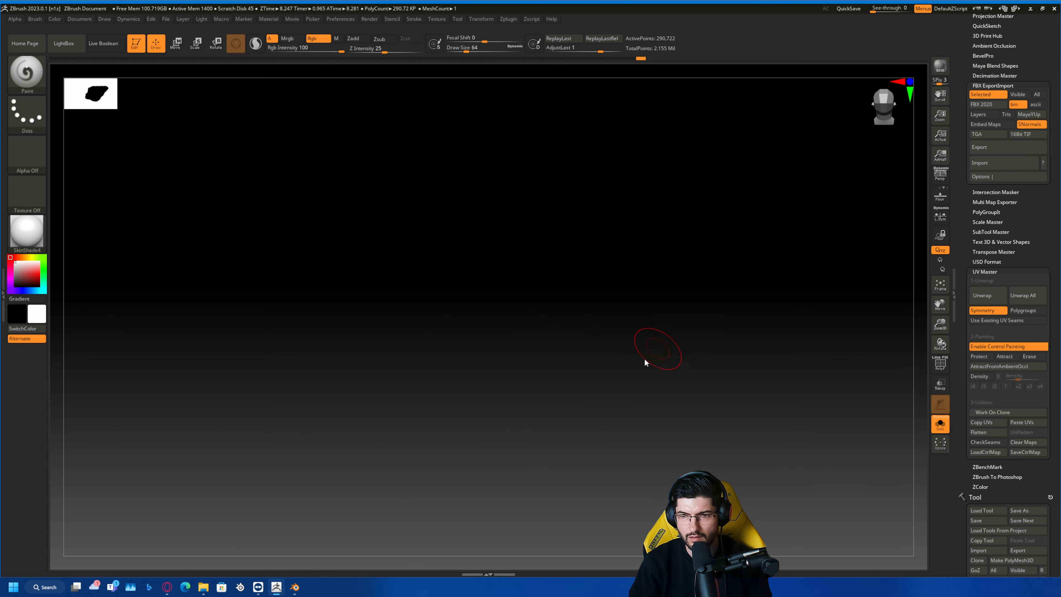
- Switch to ZBrush, alternate UV Master's Protect and Attract painting modes, leave Protect active, and inspect the asteroid's control painting from several angles
left_click_drag(843, 379, 805, 320)
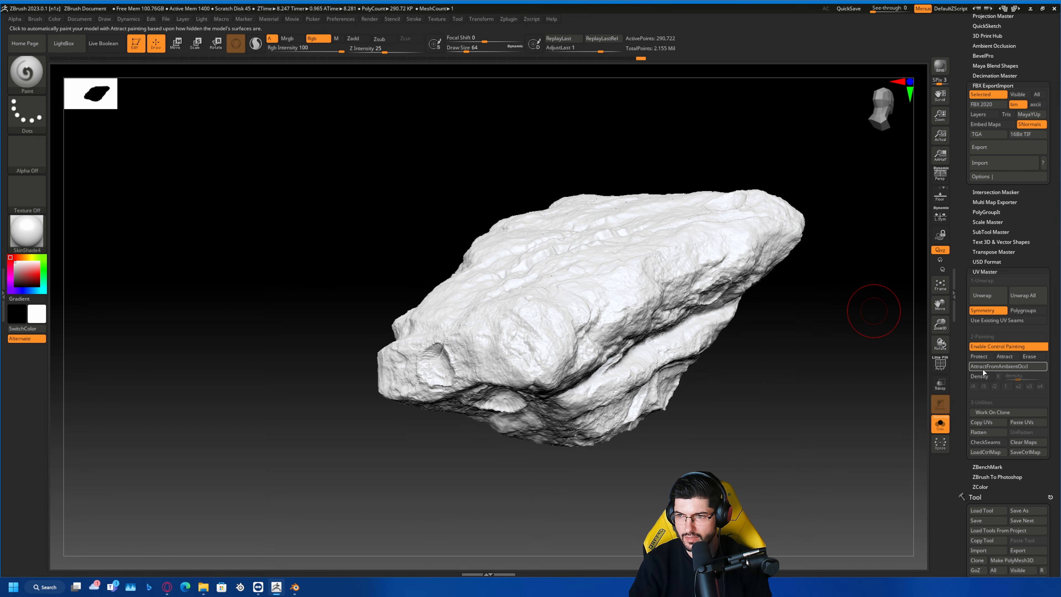
left_click(980, 356)
left_click(1005, 357)
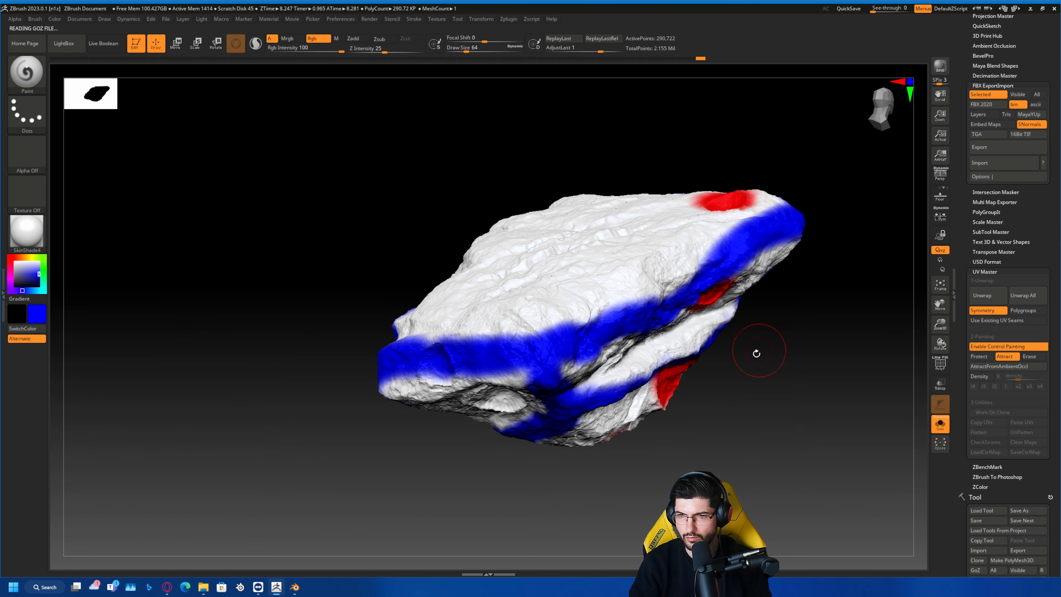
left_click(980, 356)
left_click_drag(782, 422, 748, 379)
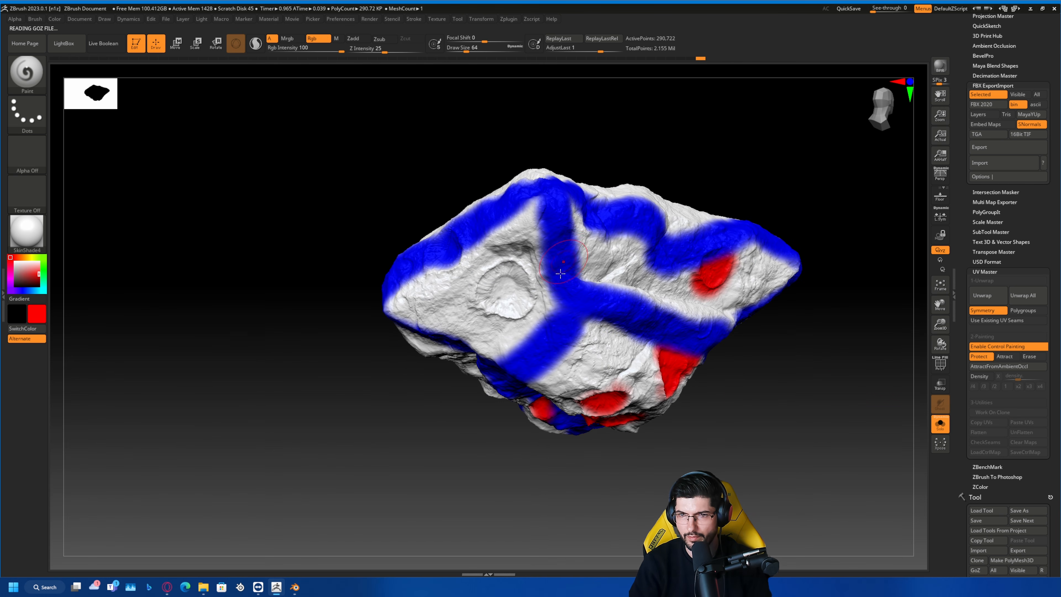